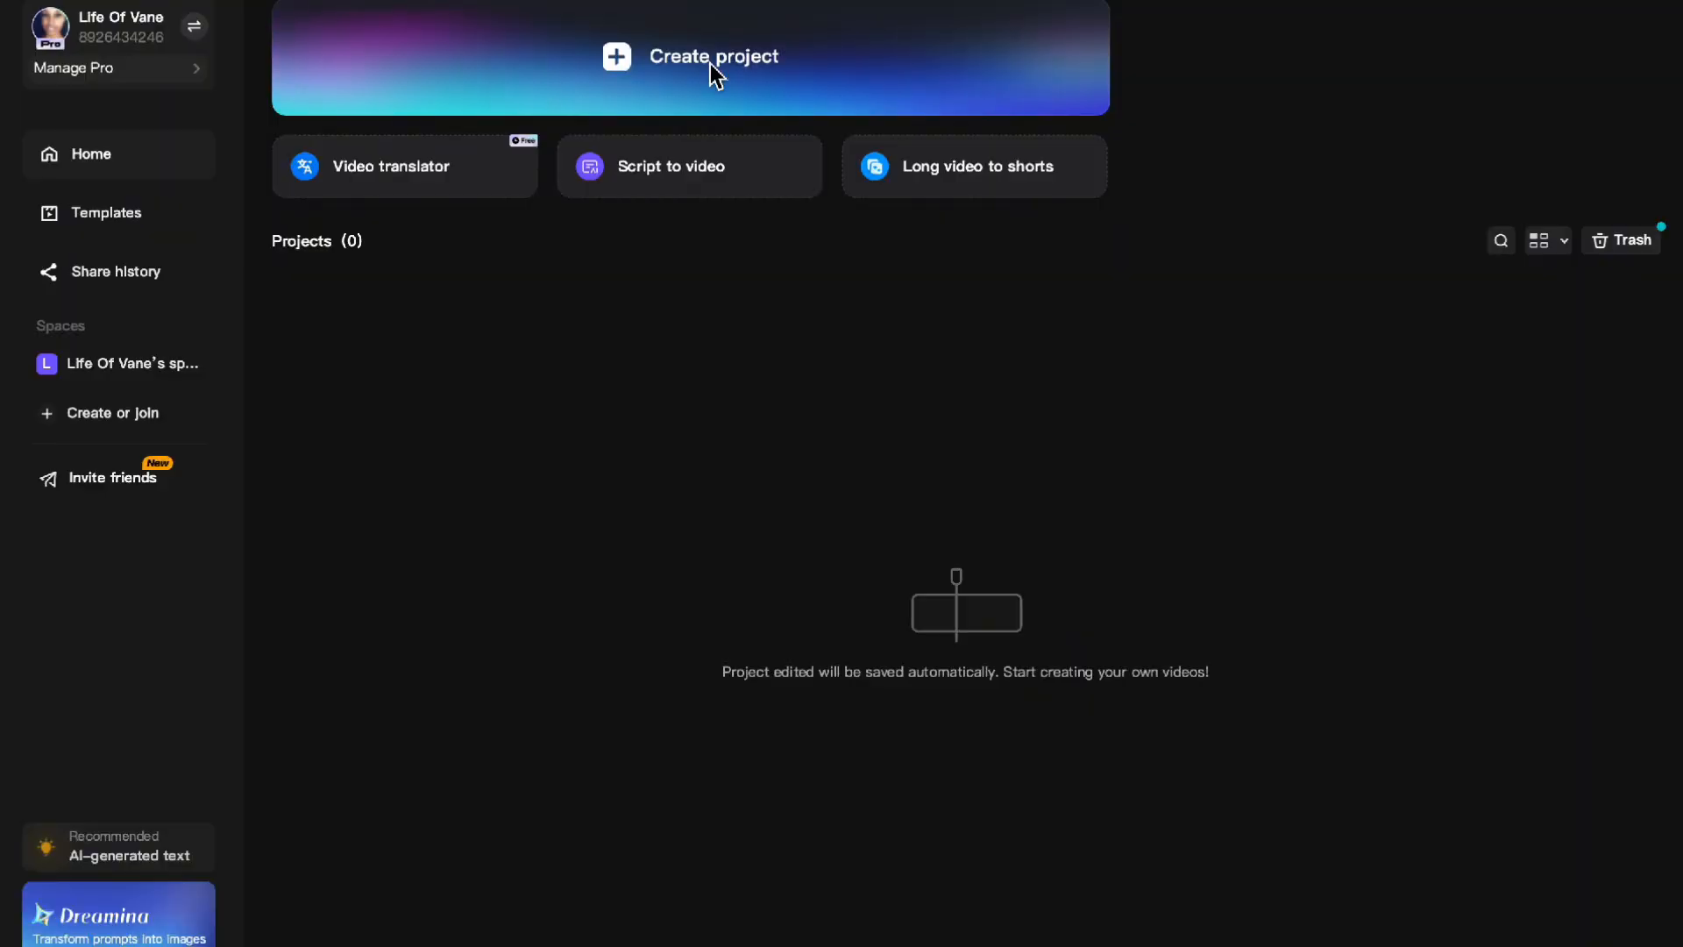
Step: In a new project, import IMG_3907.MOV and IMG_3908.MOV and place both clips on the timeline
left_click(712, 63)
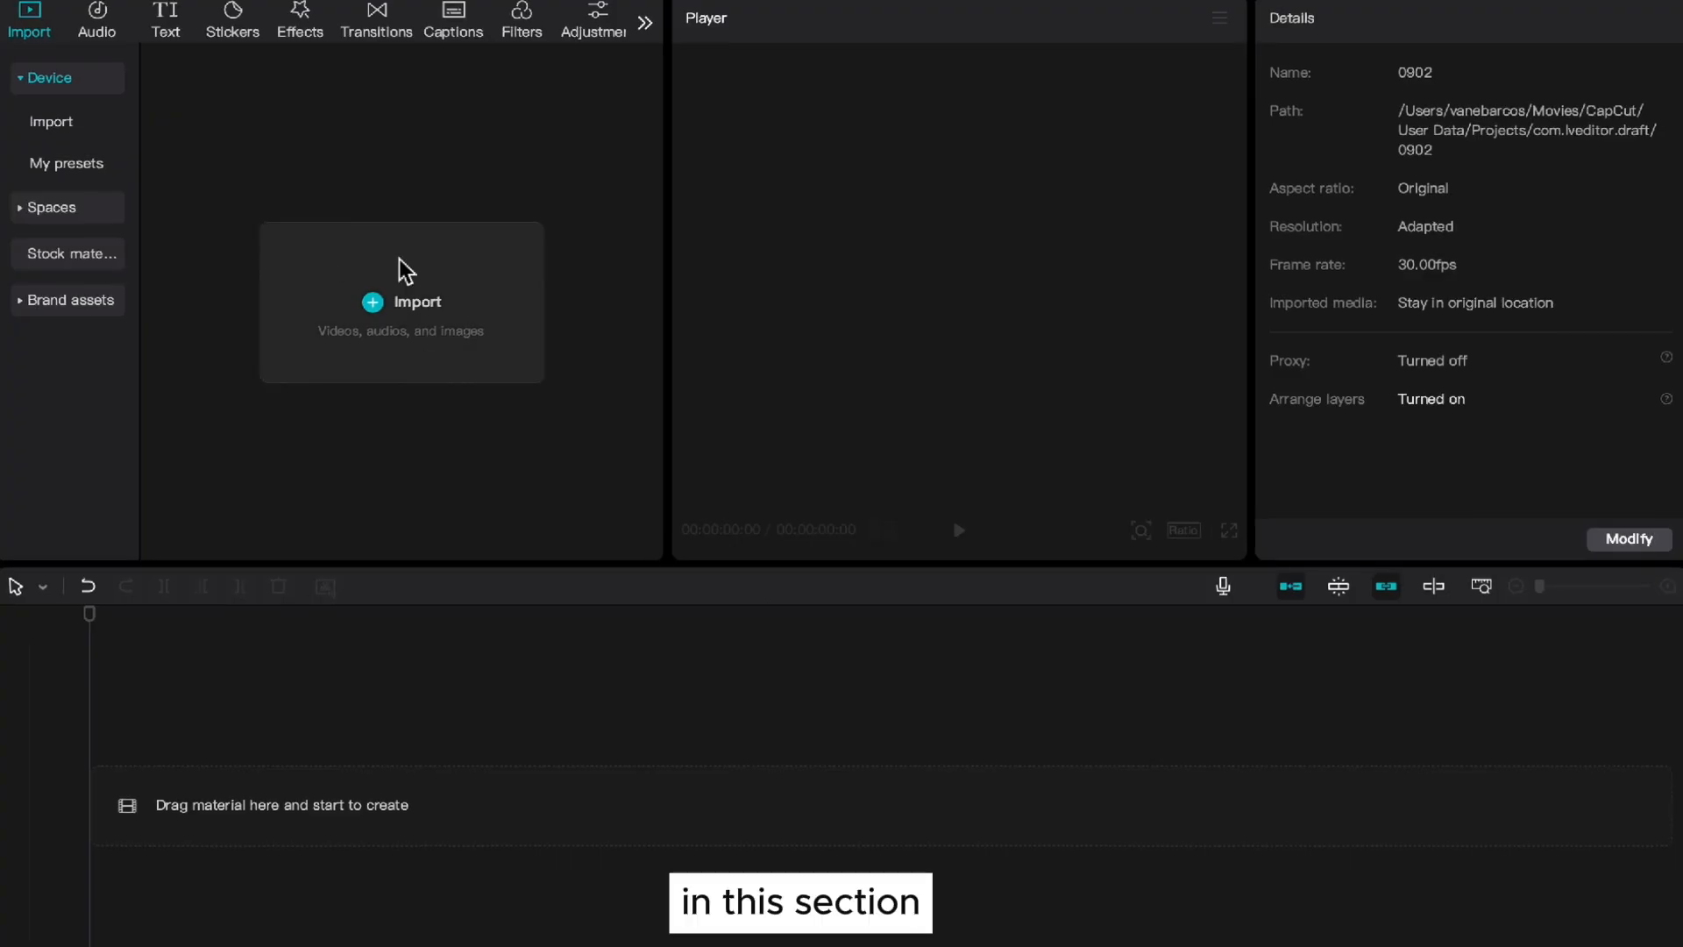
left_click(376, 301)
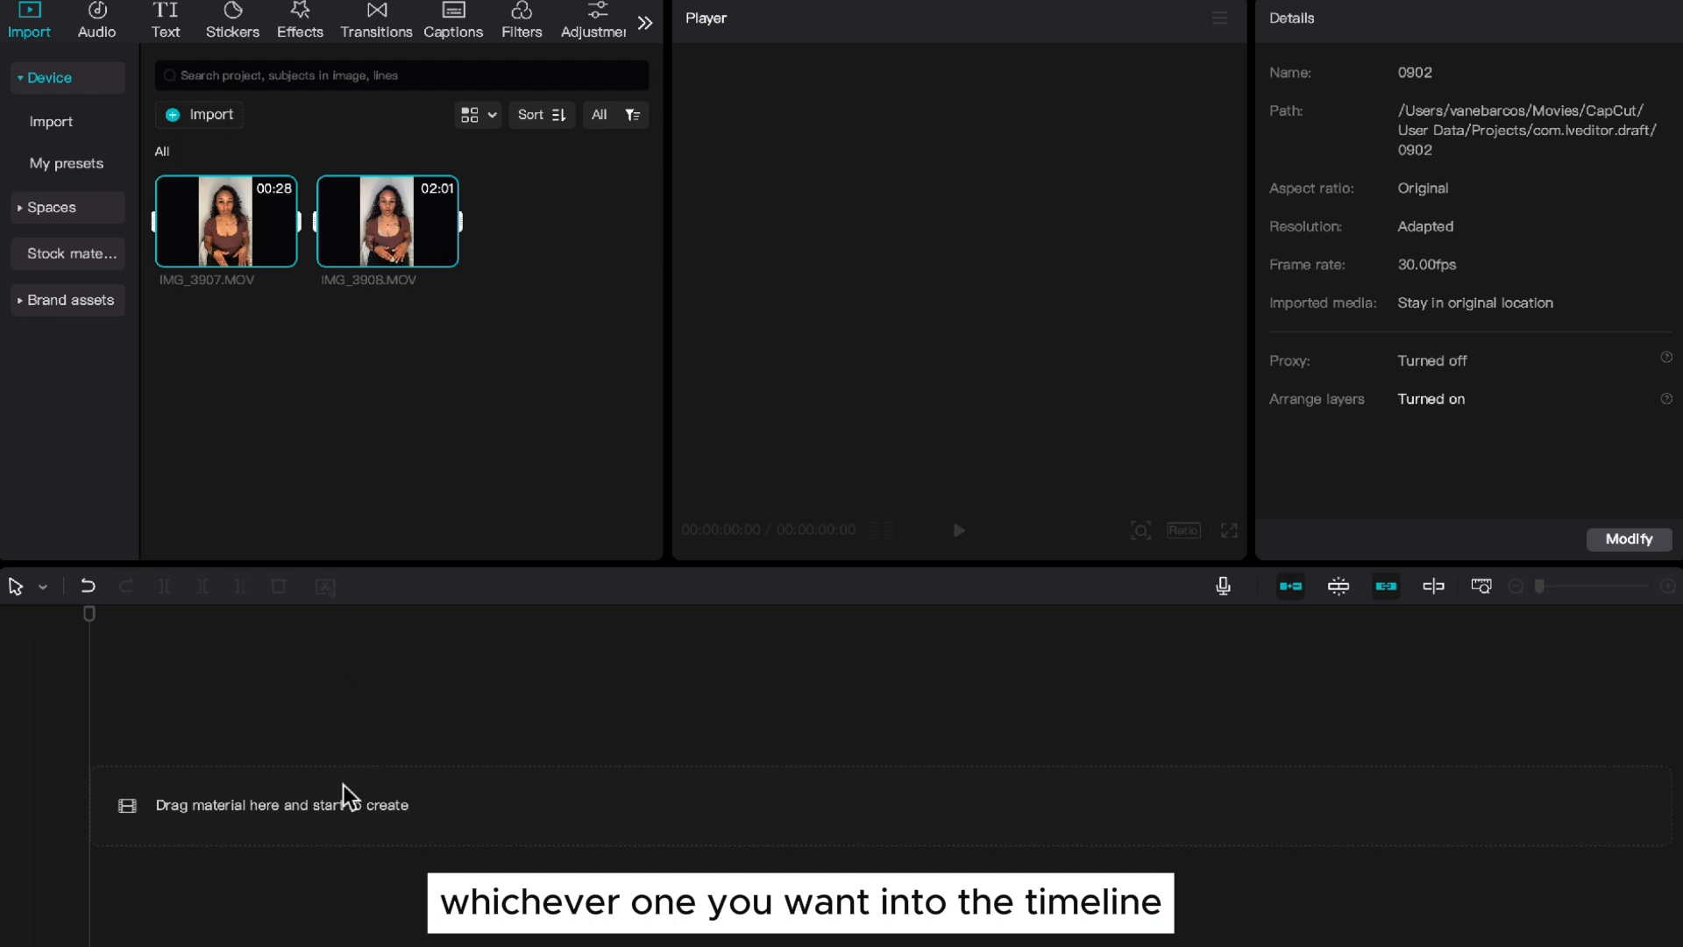
left_click_drag(281, 241, 315, 841)
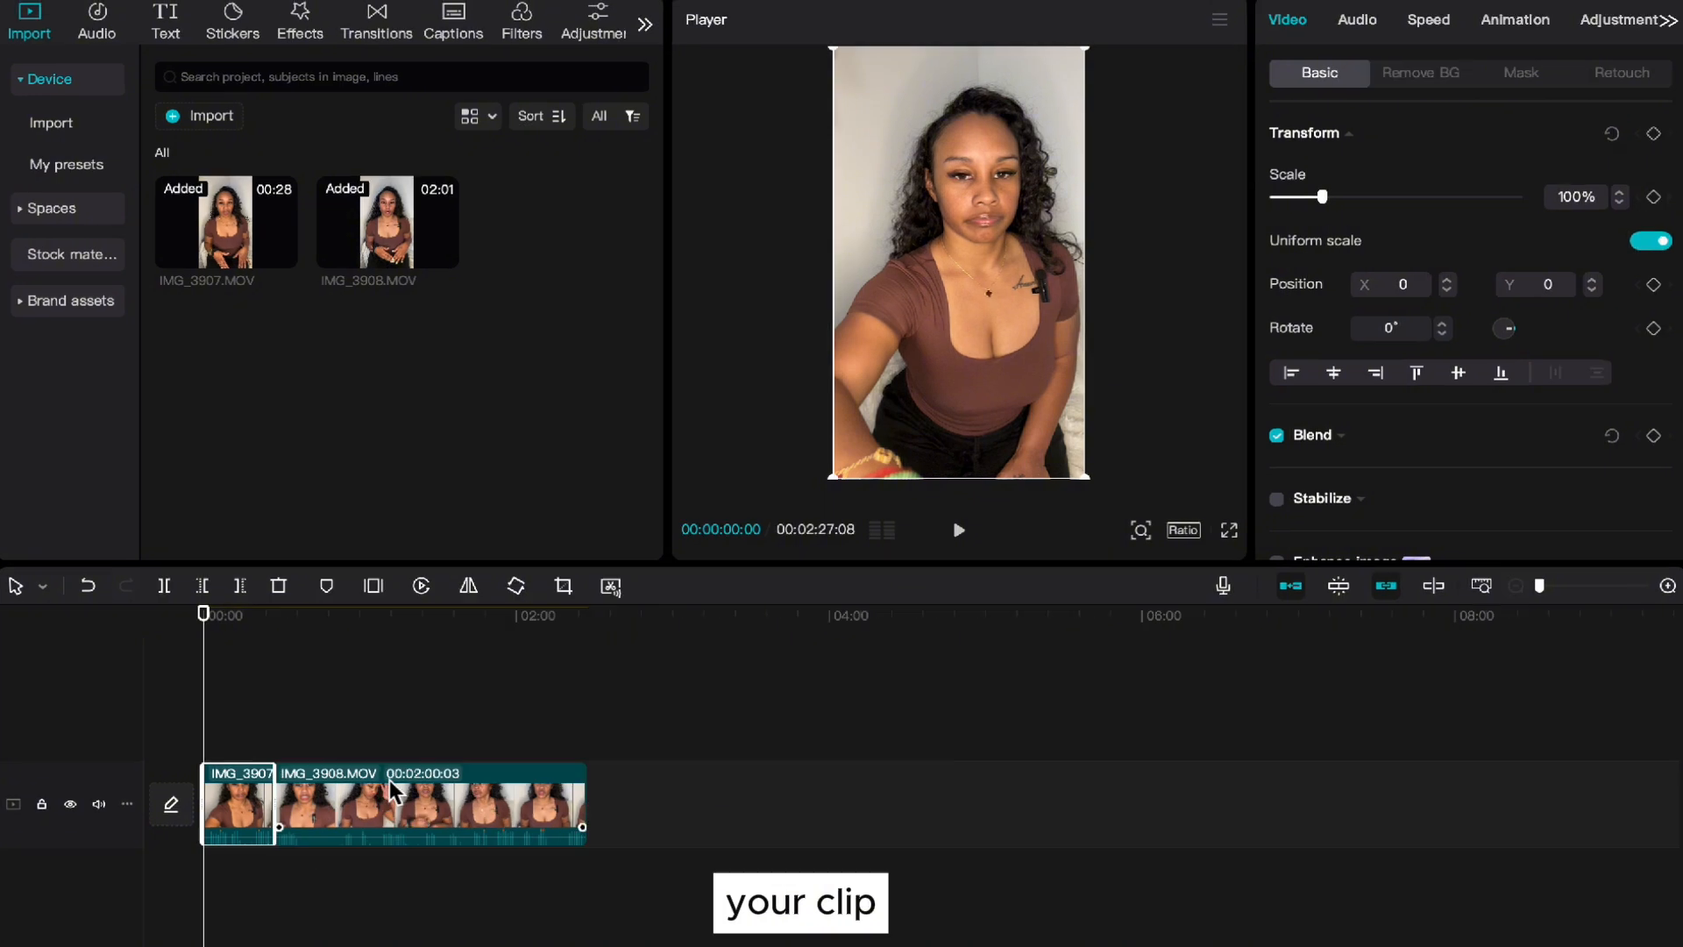
Step: Select the IMG_3907.MOV clip and enlarge the timeline scale around it to view the clip in more detail
left_click(395, 791)
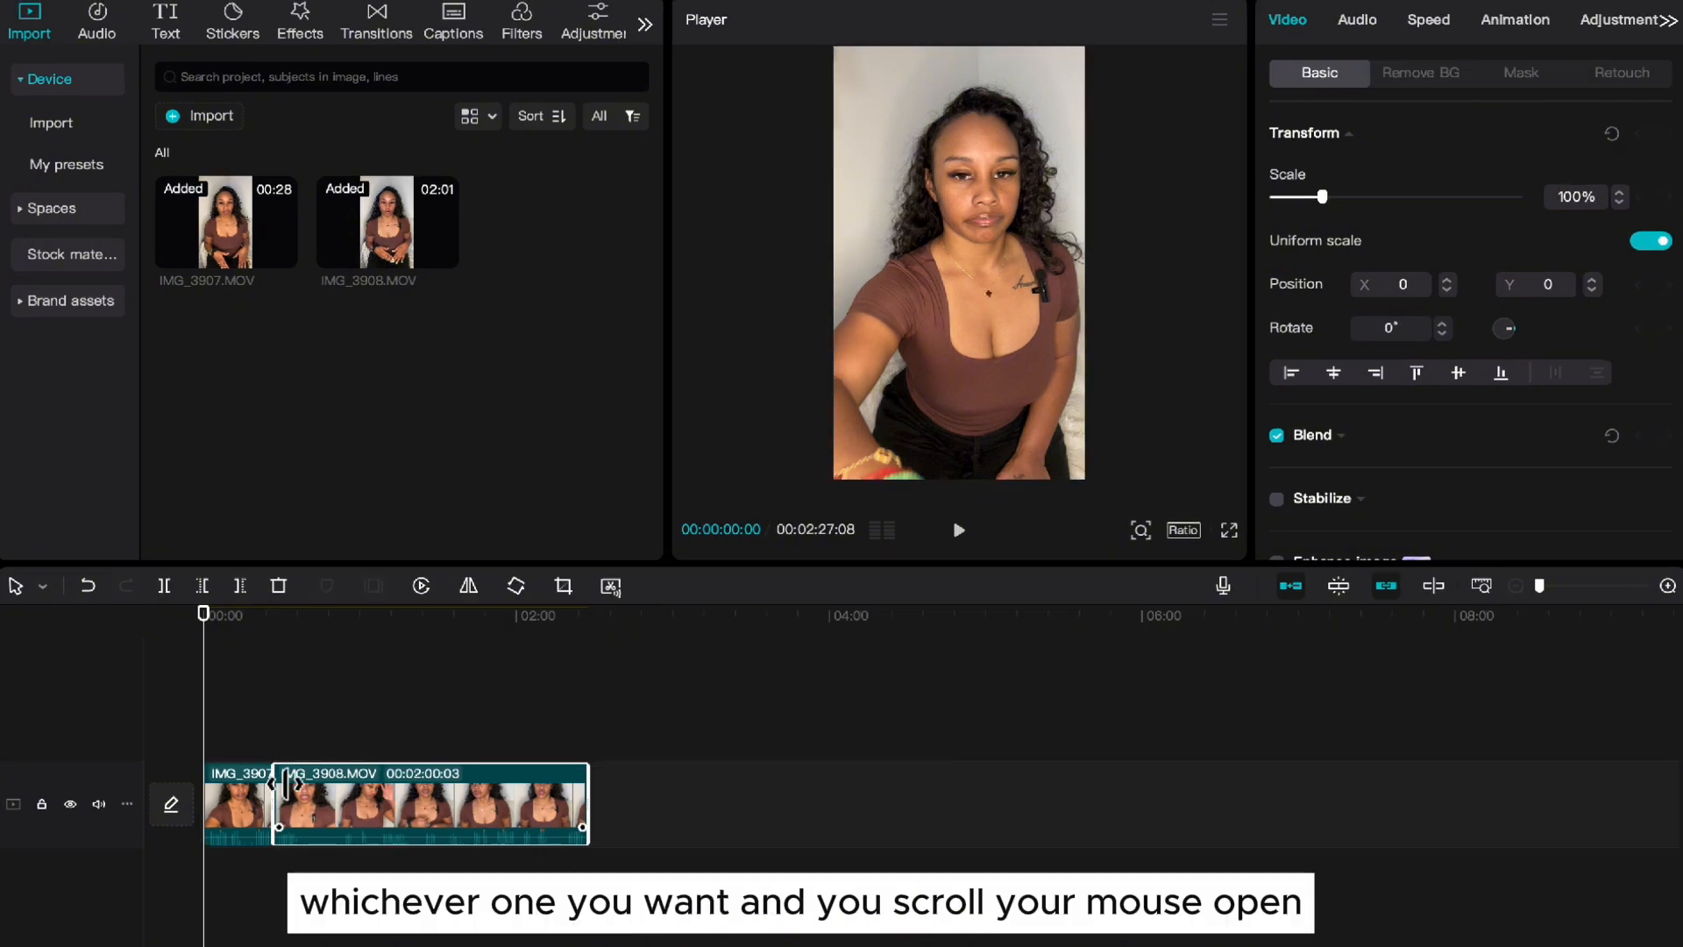
left_click(240, 792)
scroll(234, 786, "up", 5)
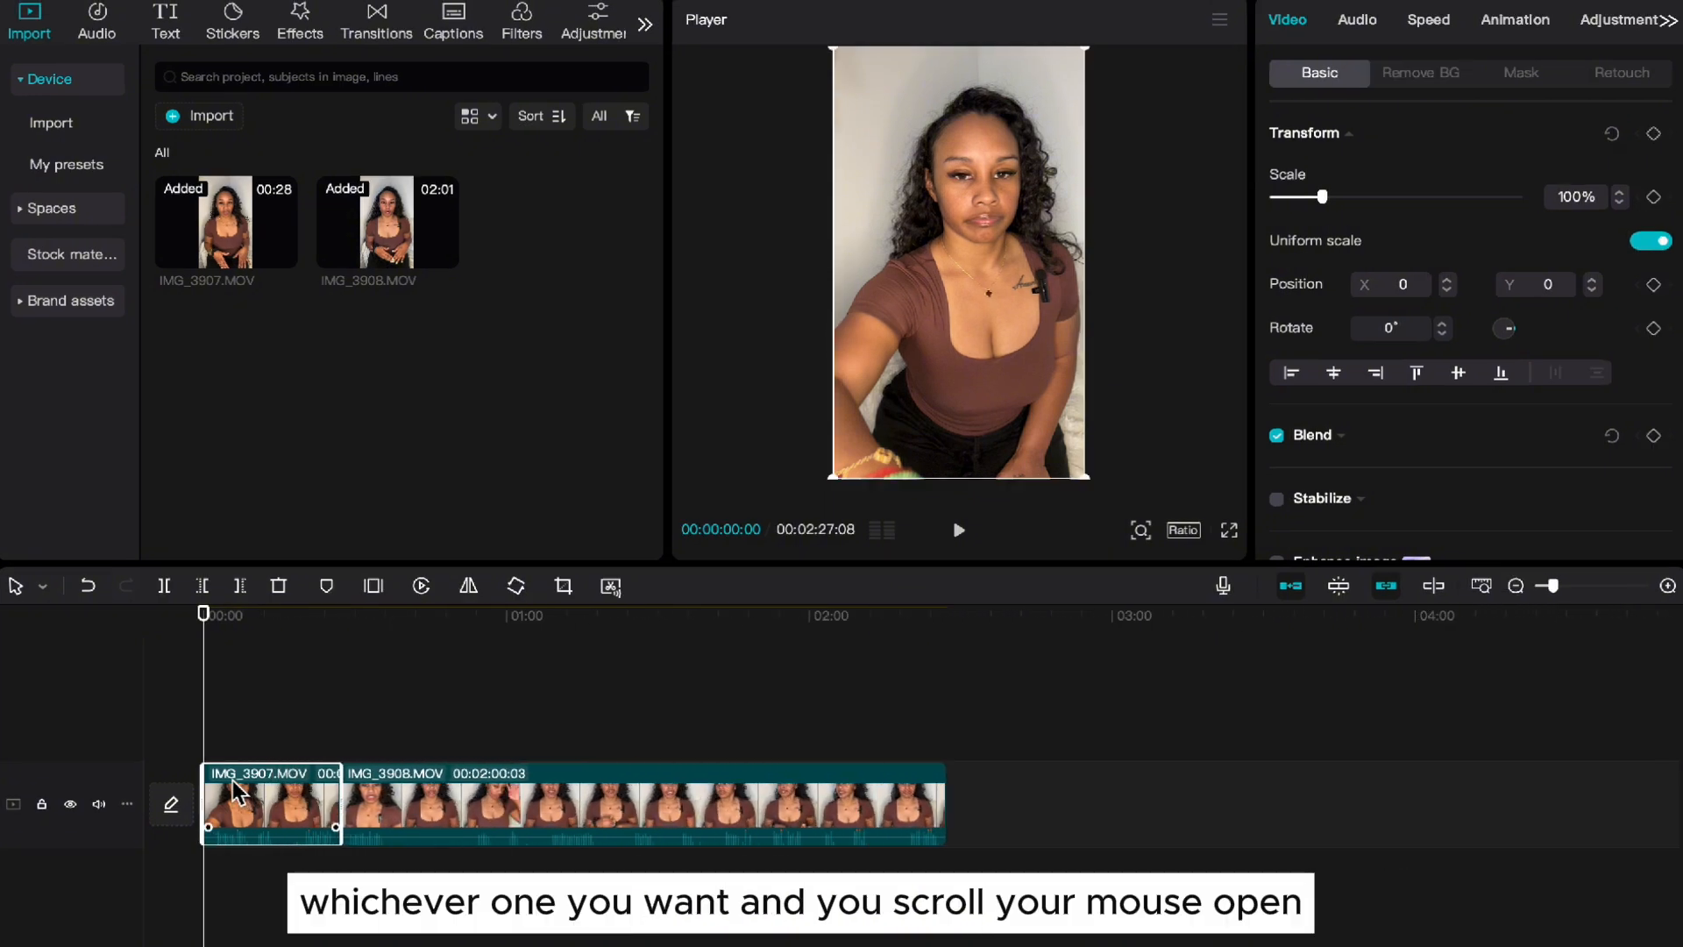
scroll(234, 790, "up", 4)
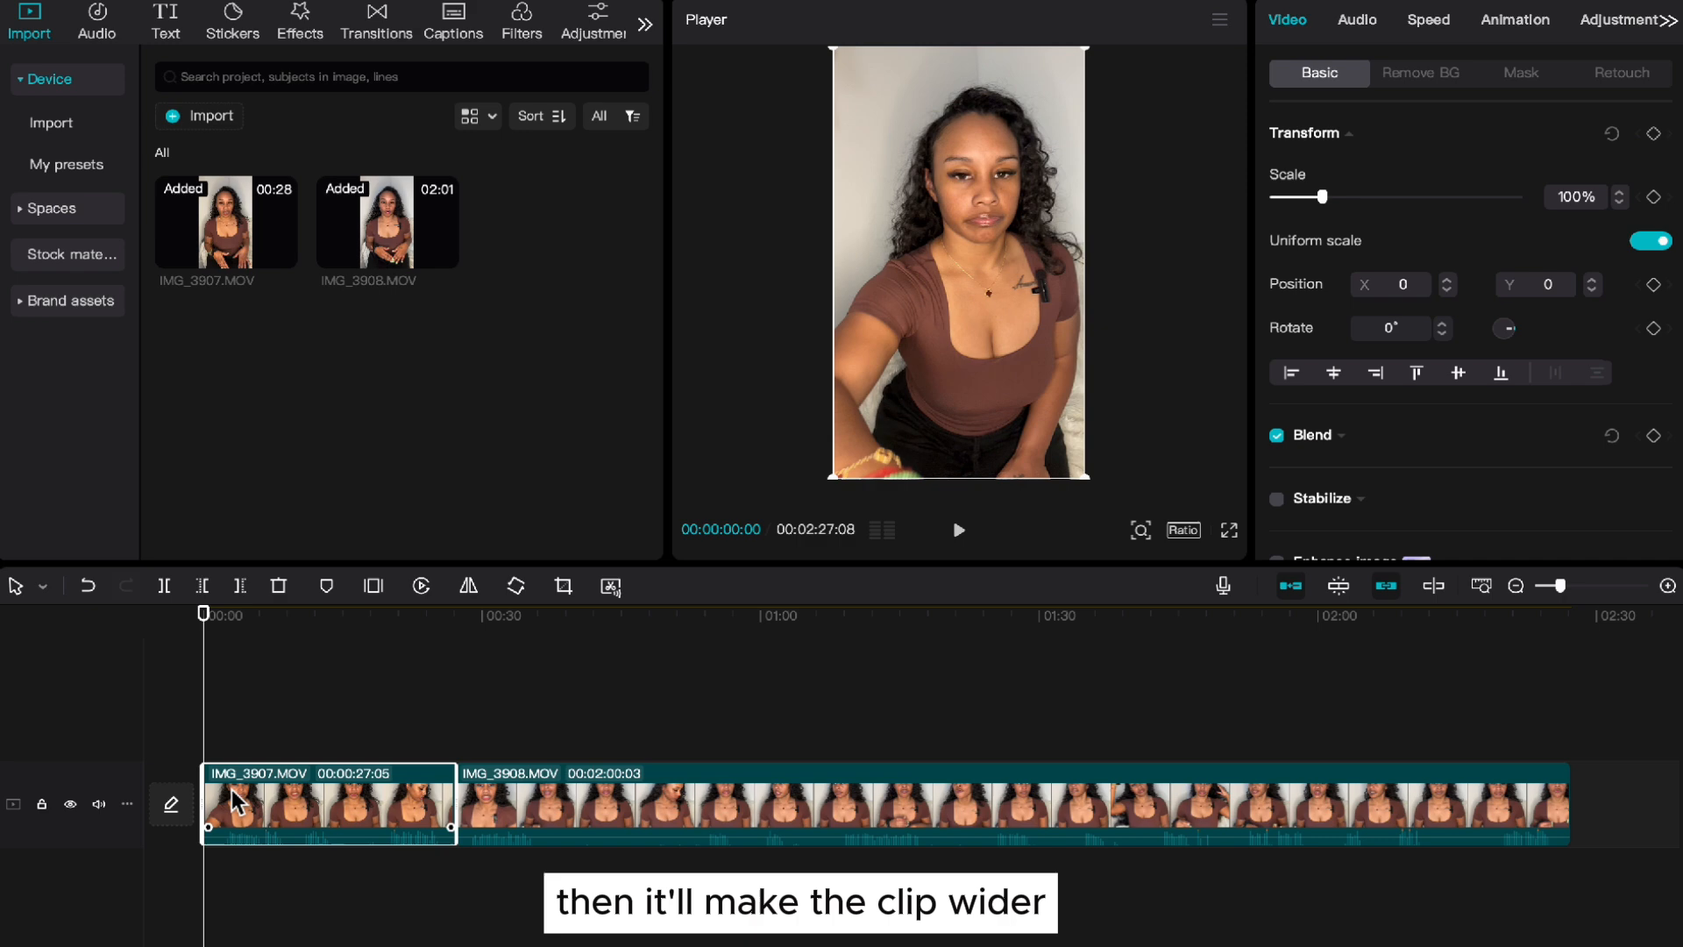
scroll(234, 786, "up", 1)
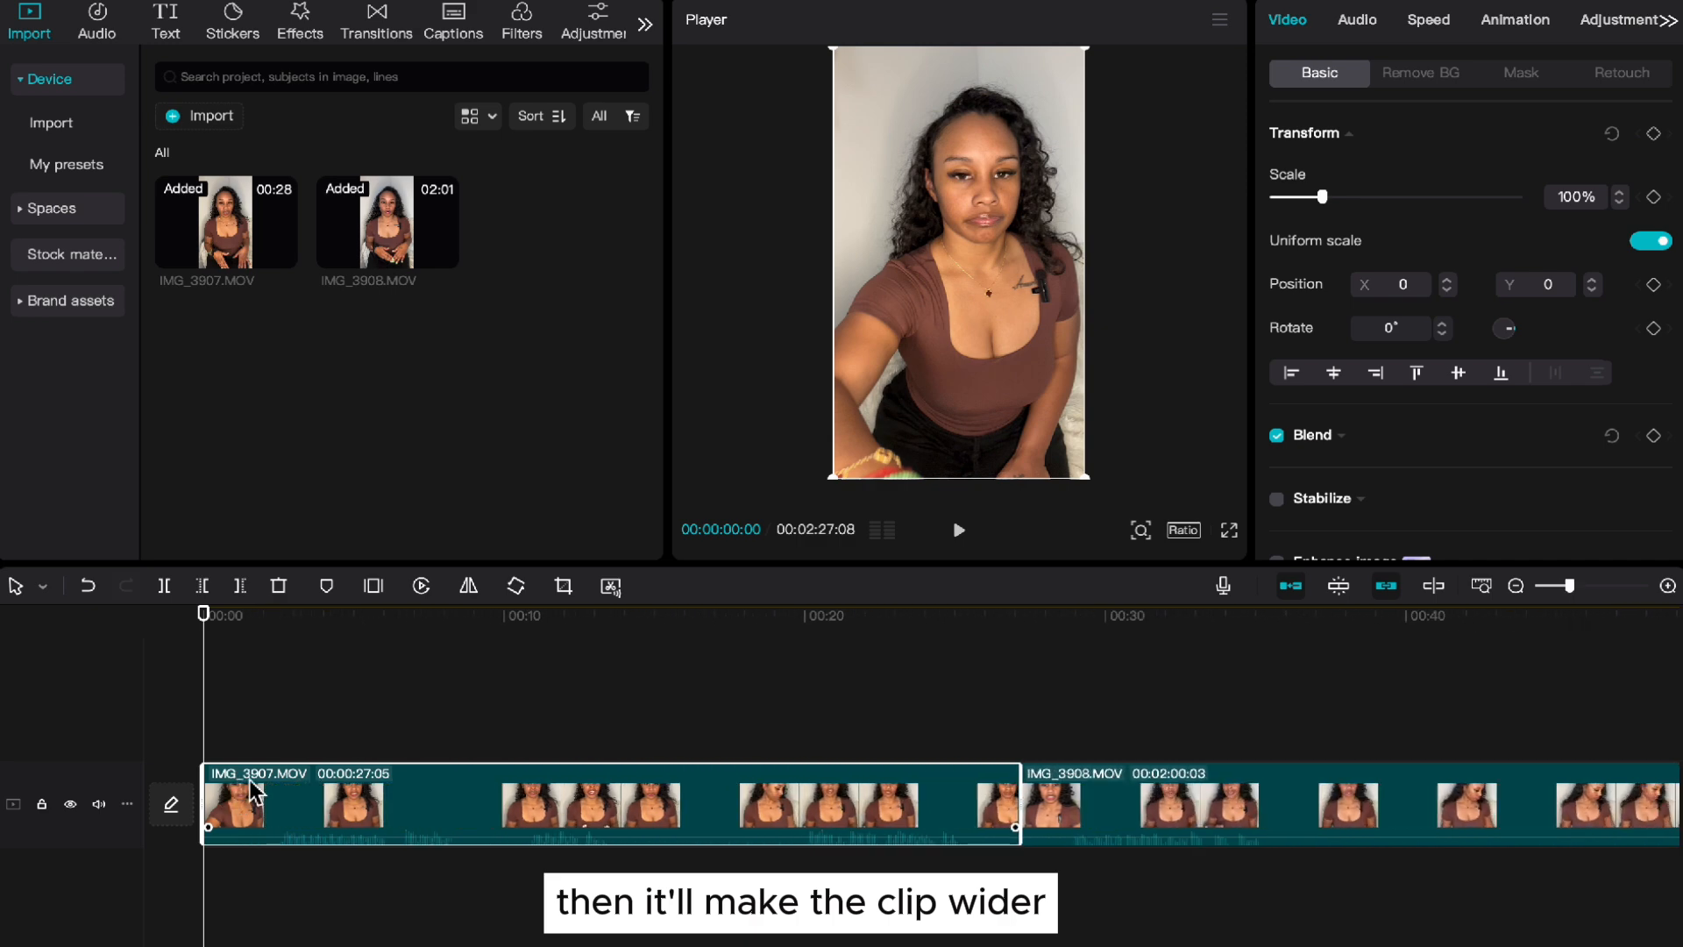
scroll(556, 804, "up", 2)
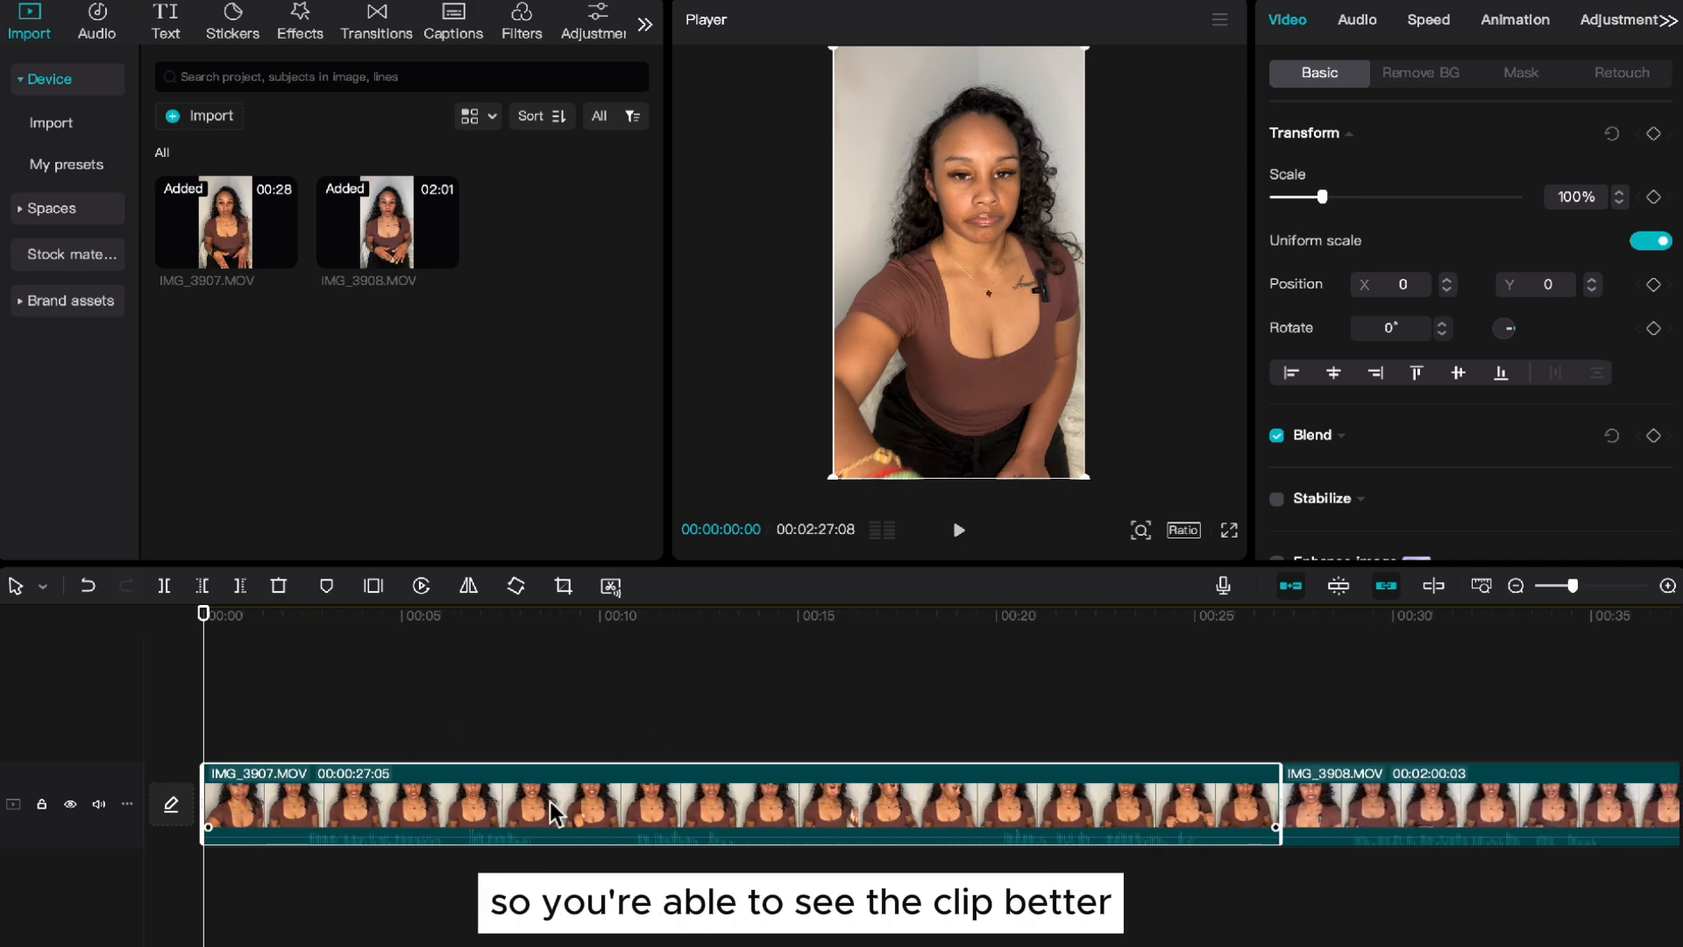
scroll(550, 811, "up", 1)
Step: Split the IMG_3907.MOV clip near its start at 00:00:01:17
left_click(303, 706)
left_click(300, 801)
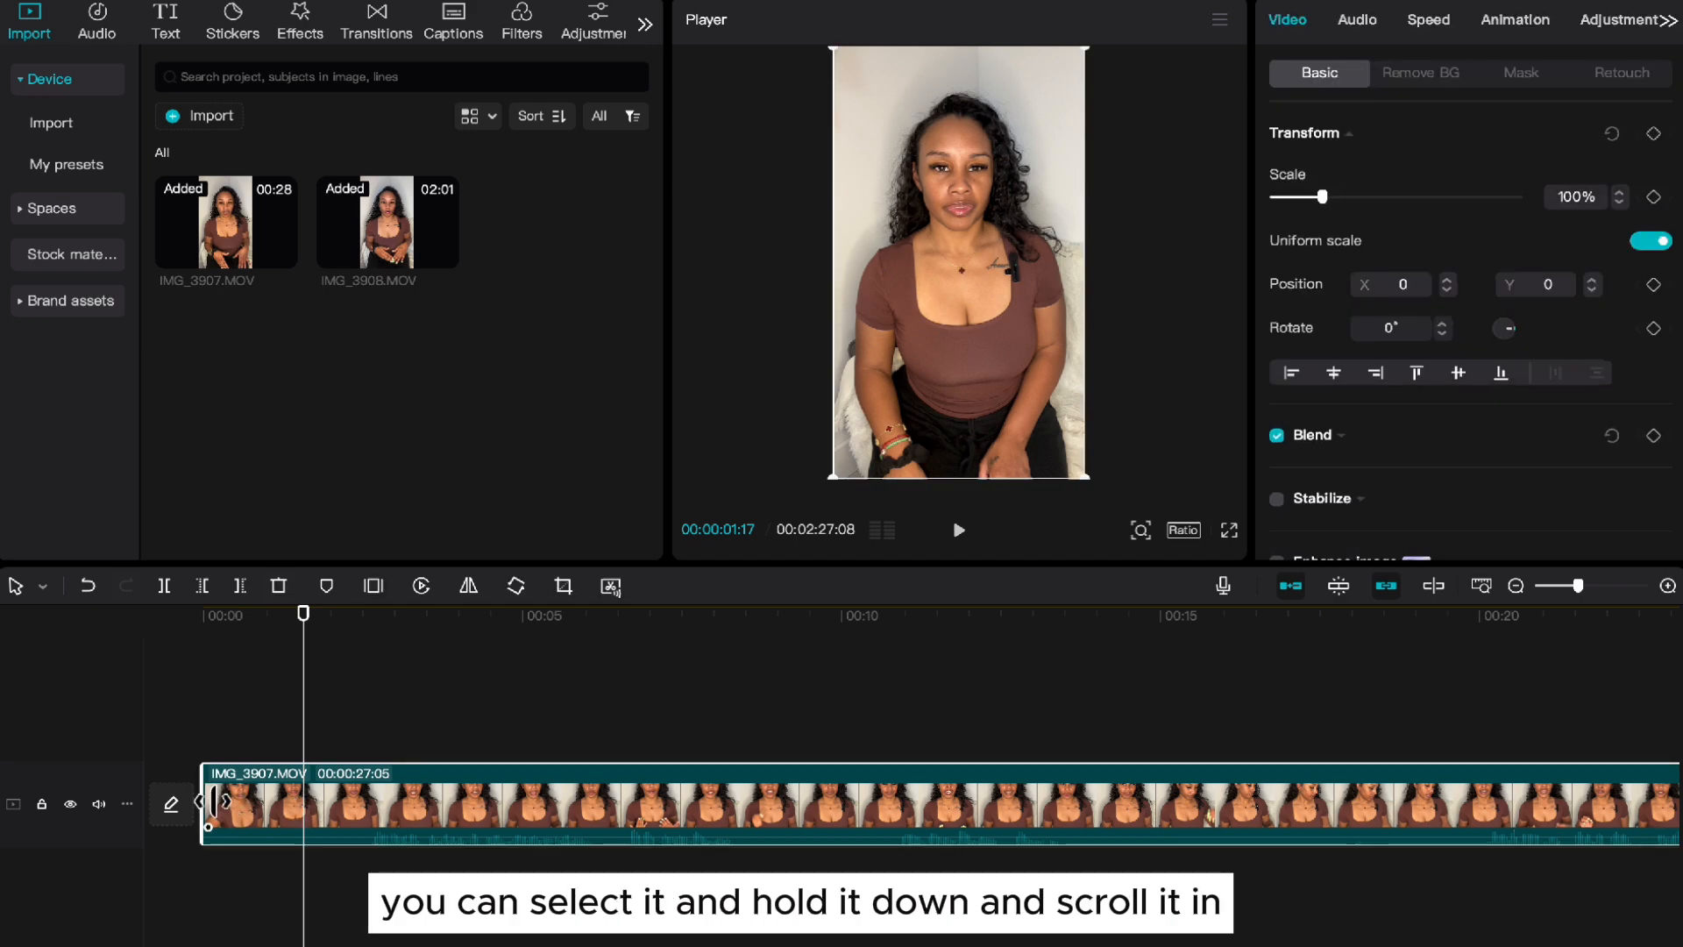
mouse_move(207, 797)
left_mouse_down()
mouse_move(366, 812)
mouse_move(205, 808)
left_mouse_up()
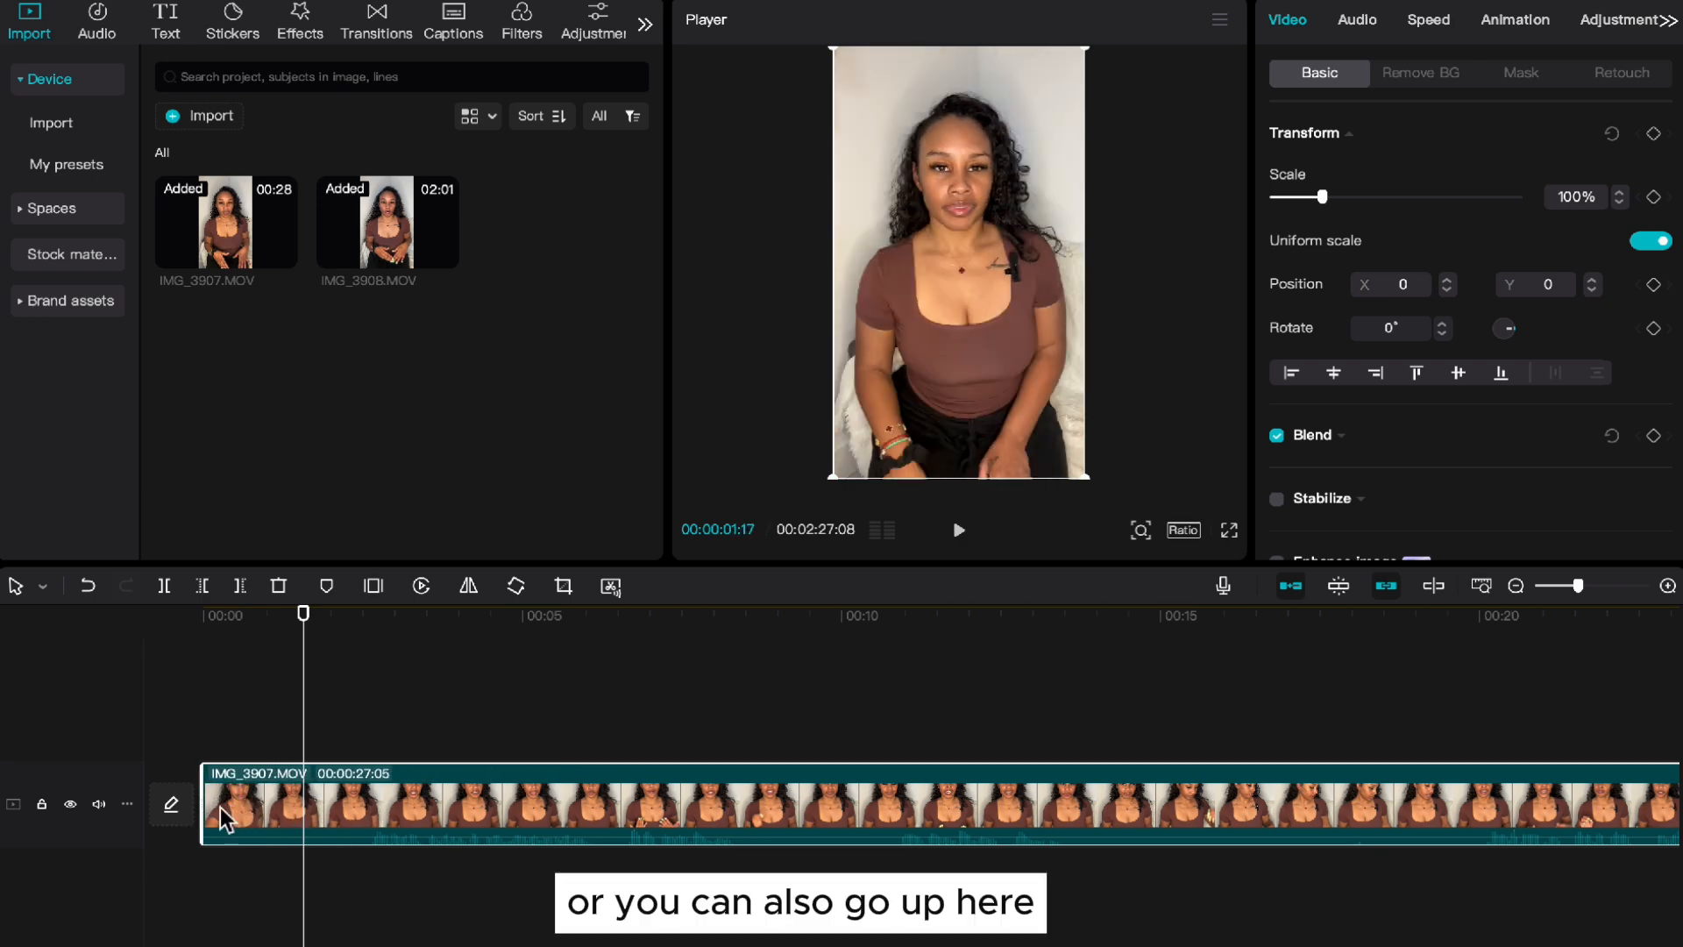
left_click(167, 592)
left_click(252, 718)
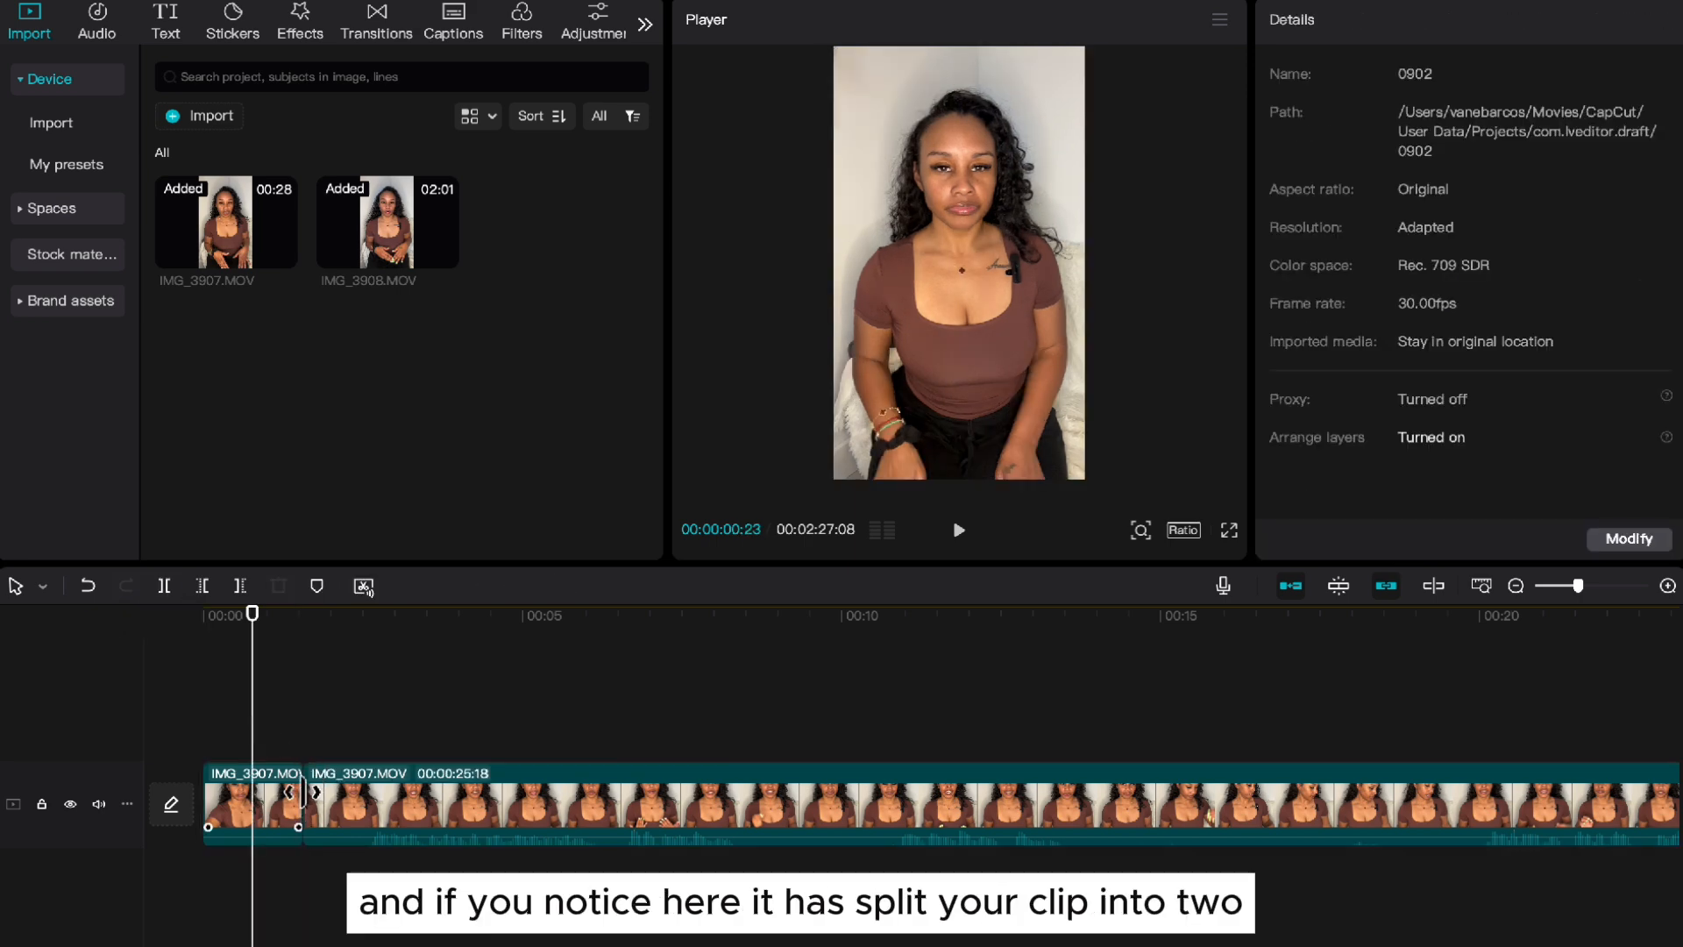
left_click(270, 815)
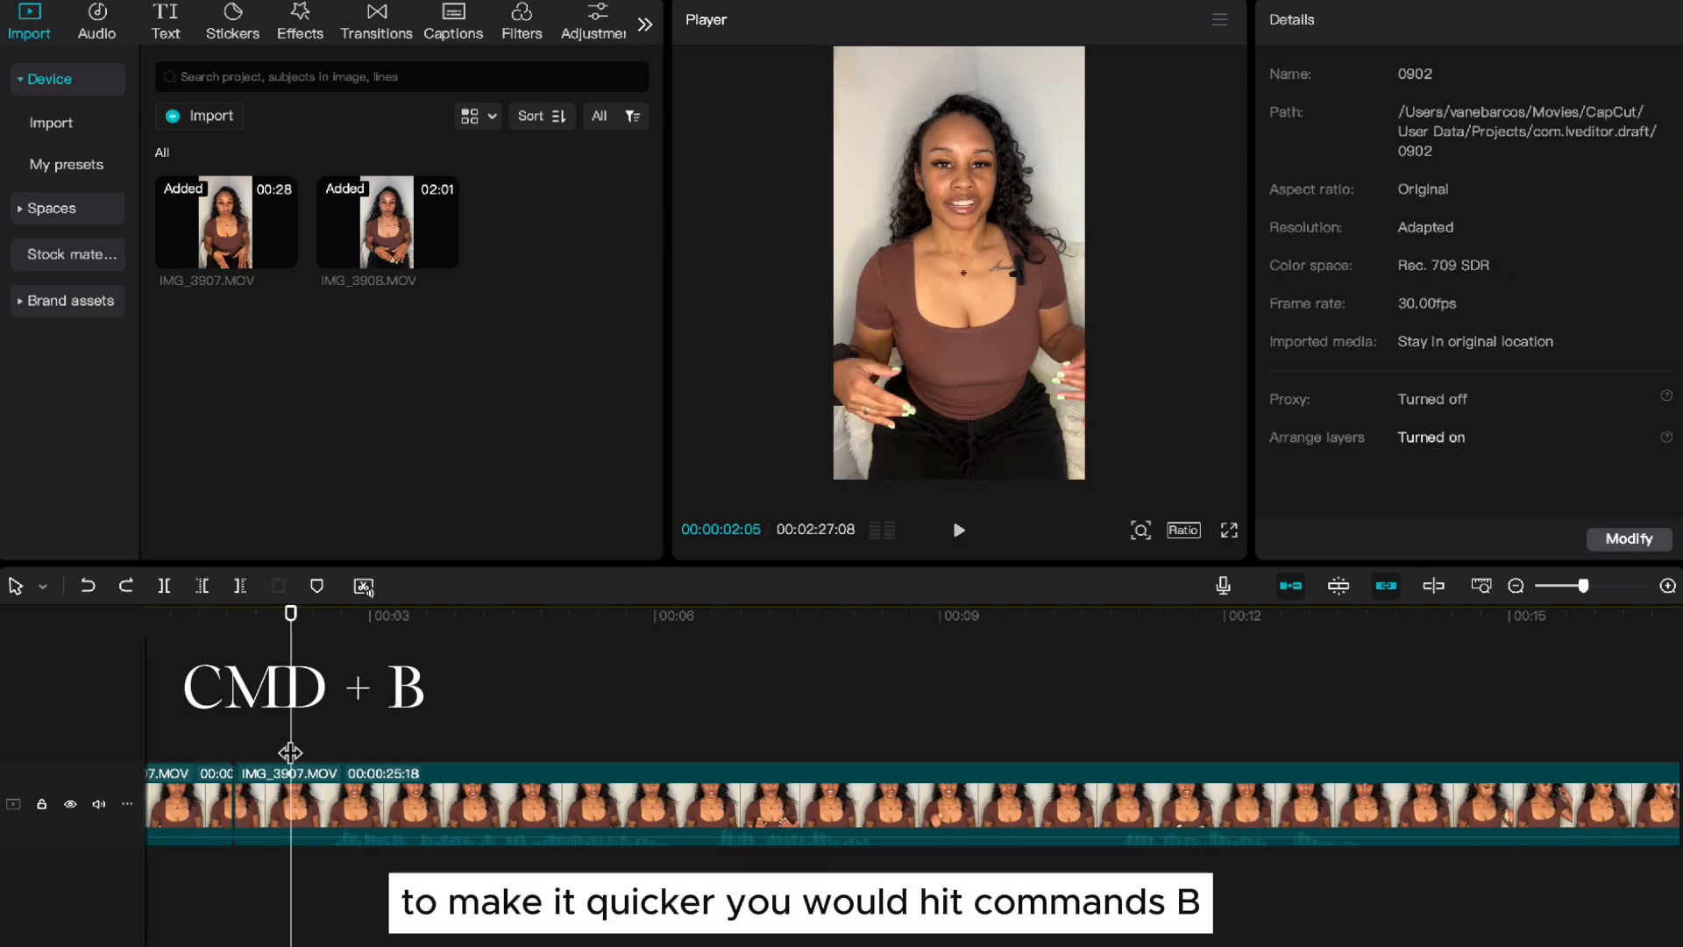
Step: Split the longer remaining part of IMG_3907.MOV at 00:00:02:05 and select the short middle piece
key("super+b")
left_click(375, 745)
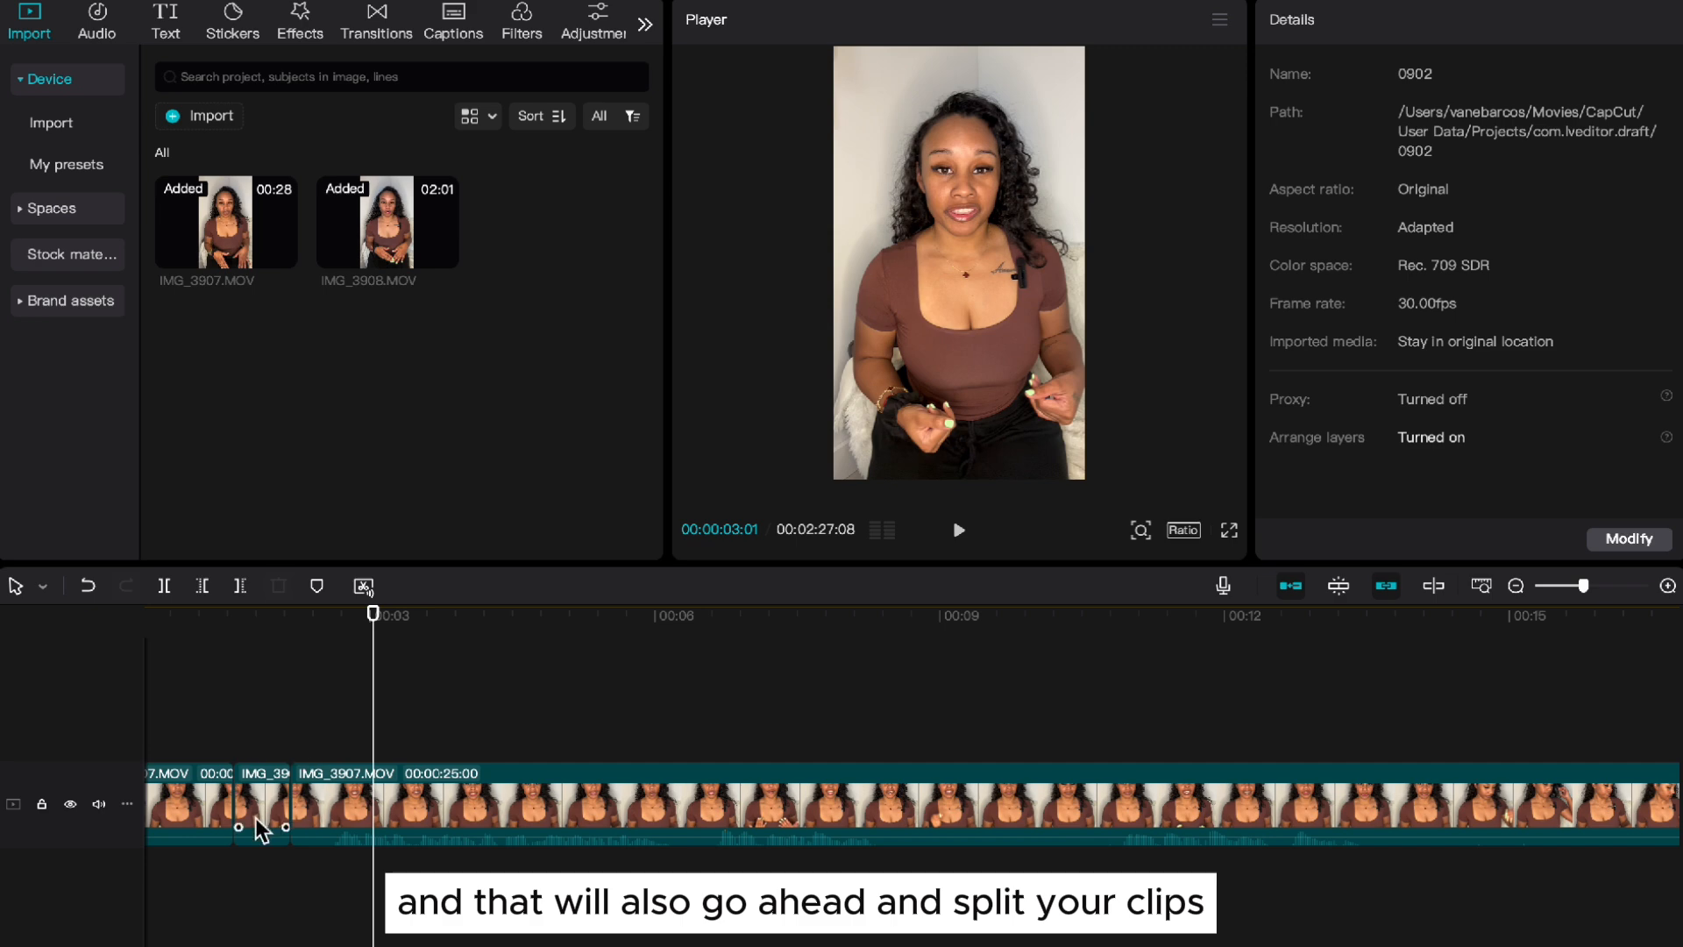
left_click(302, 799)
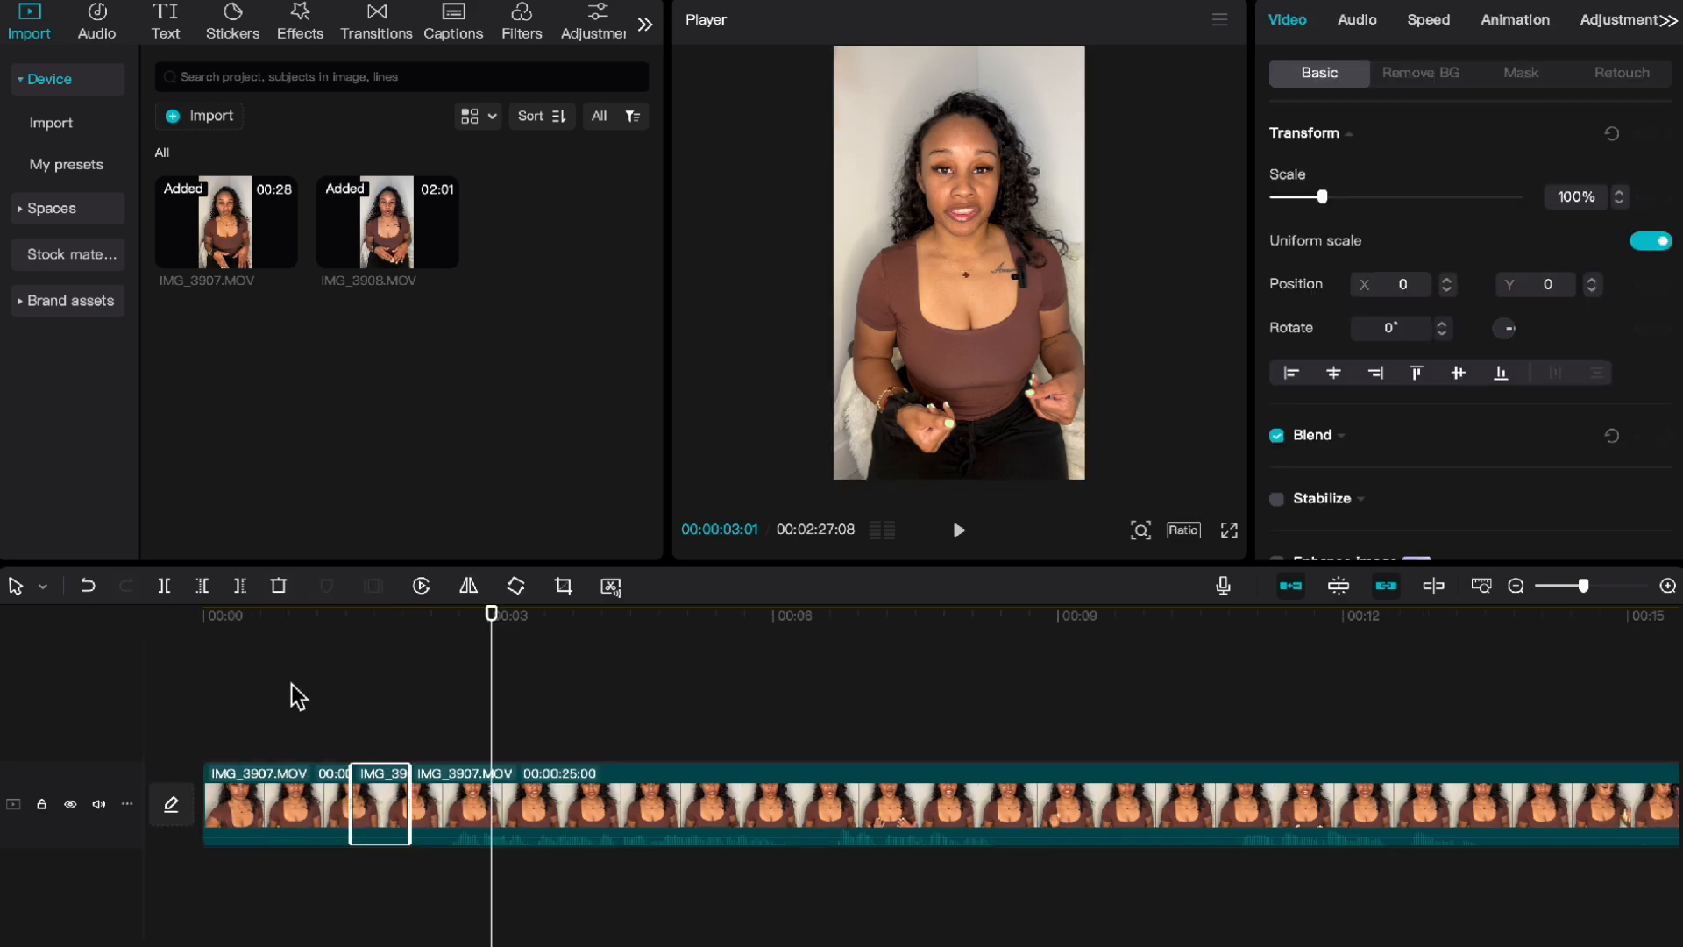
Step: Undo both splits of the IMG_3907.MOV clip and deselect it
left_click(87, 593)
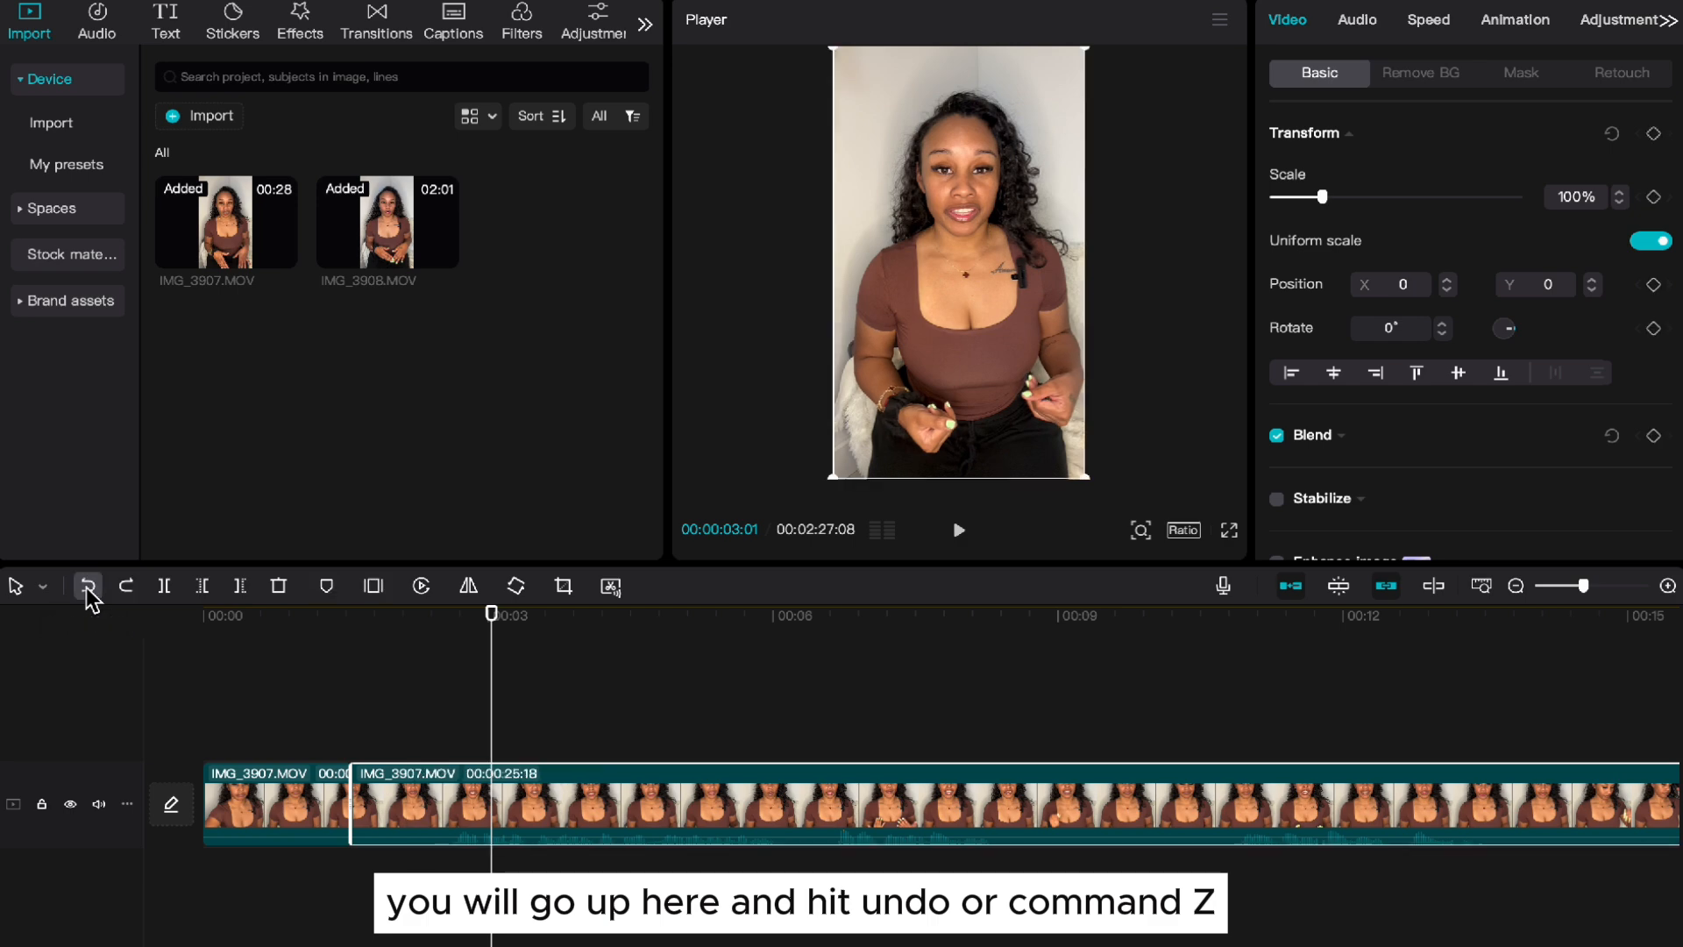
left_click(87, 593)
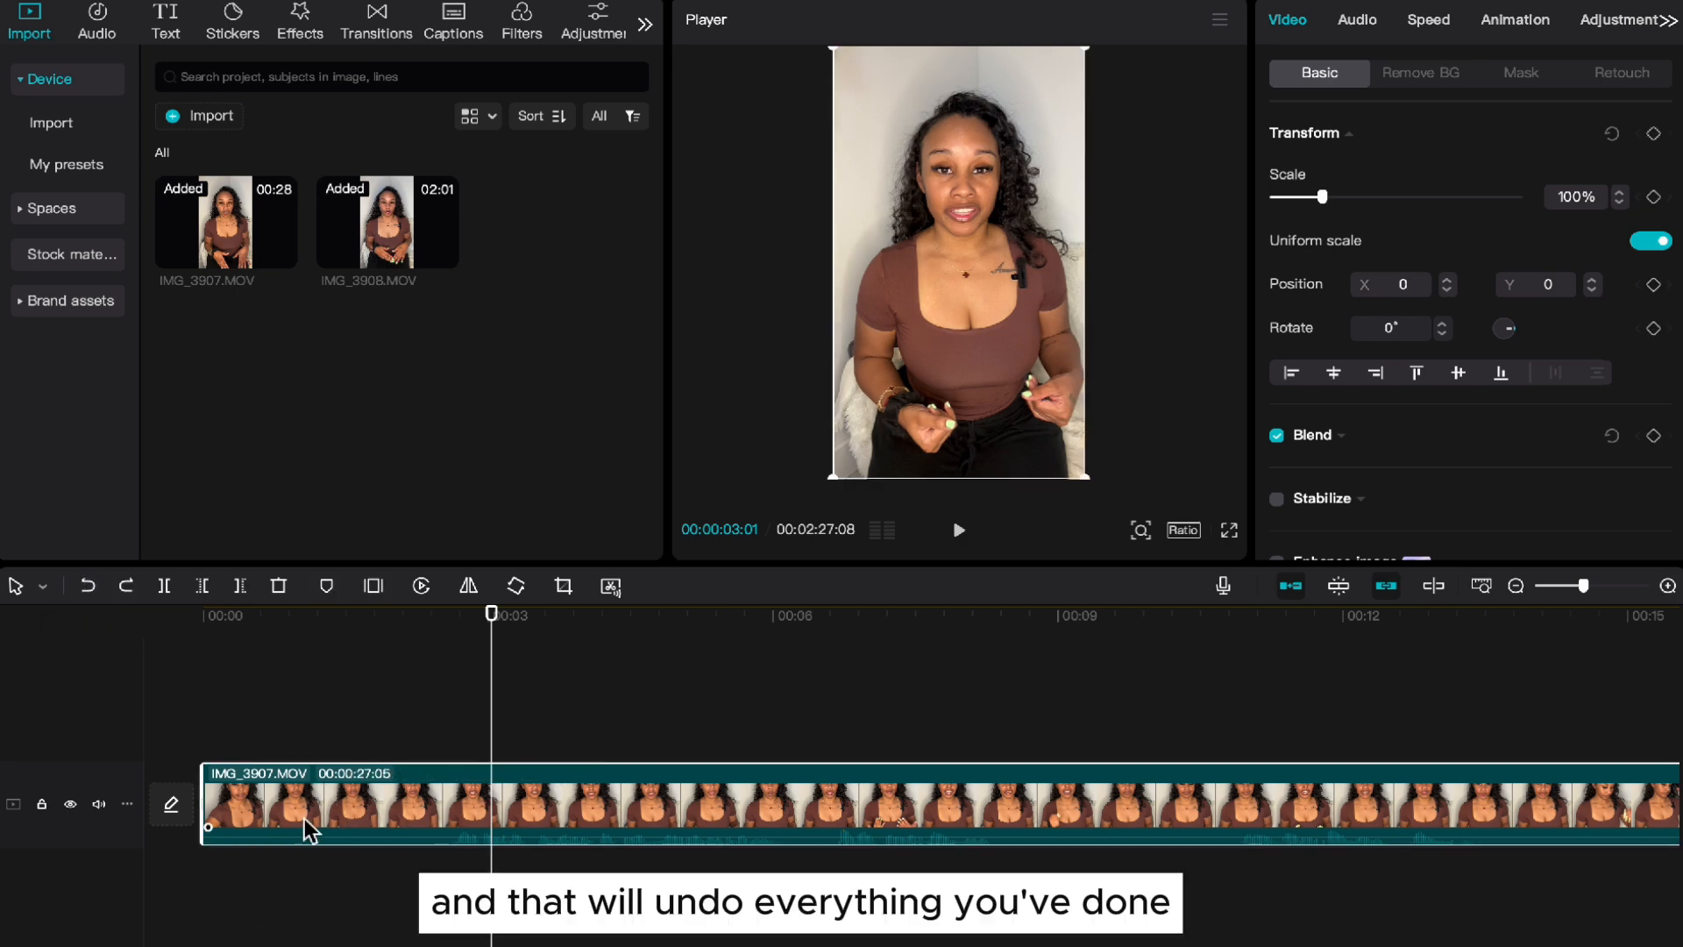
left_click(331, 713)
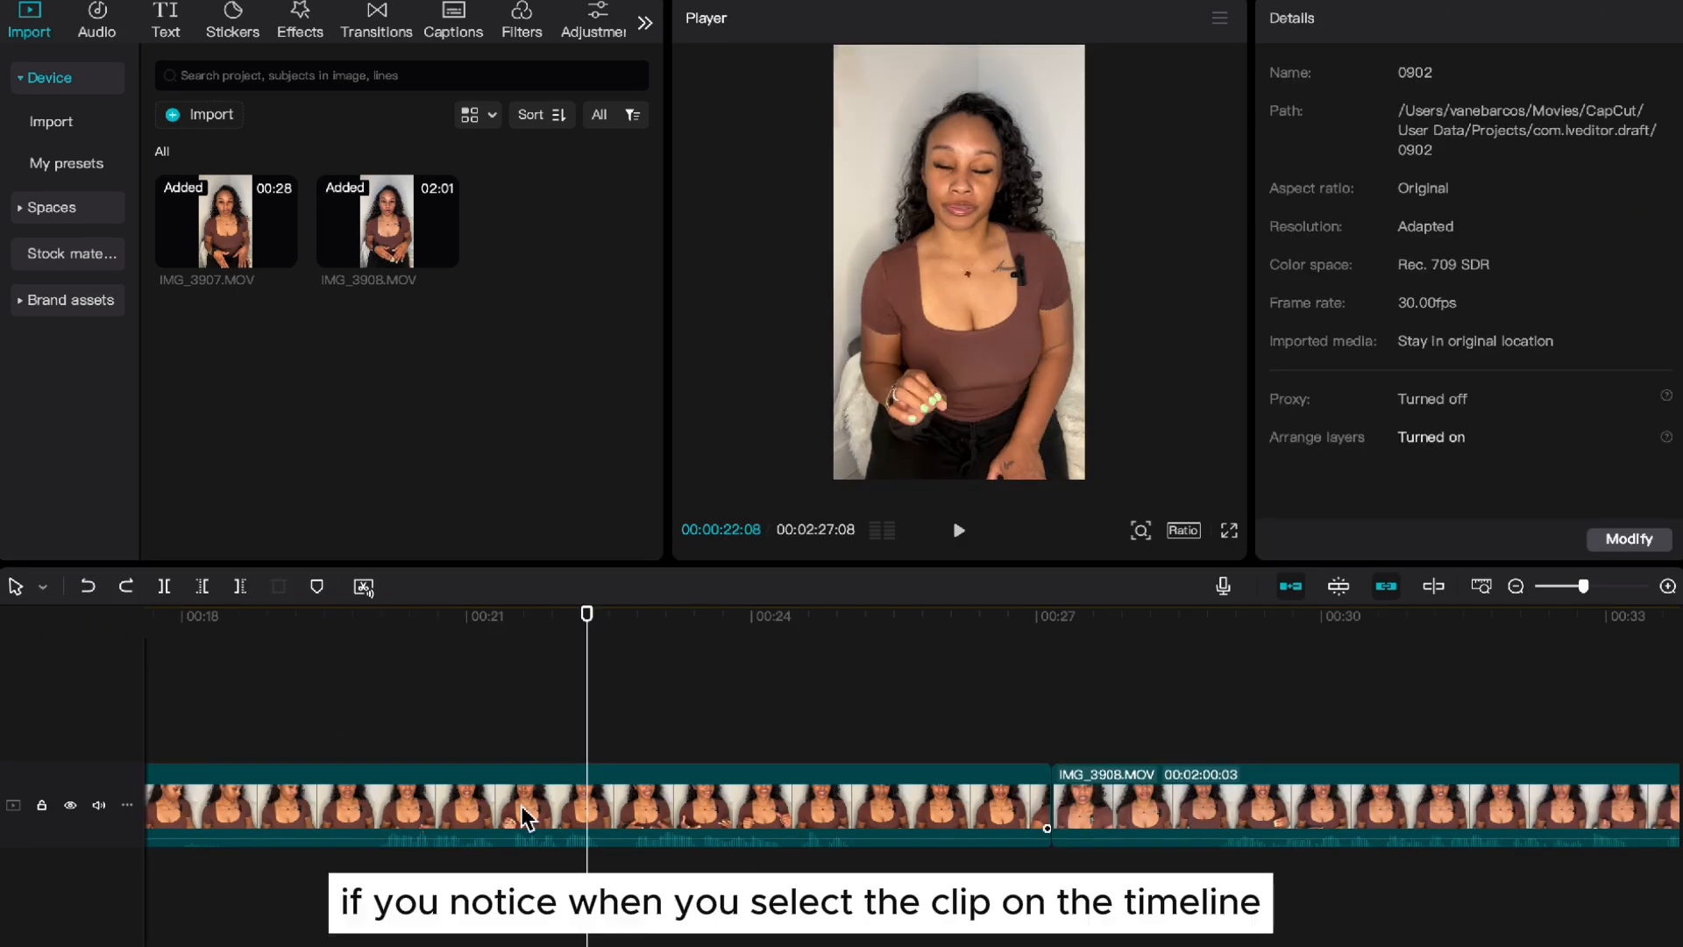
Step: Scale the IMG_3907.MOV clip to 115% and adjust its transform to X position 1 with 0° rotation
left_click(524, 811)
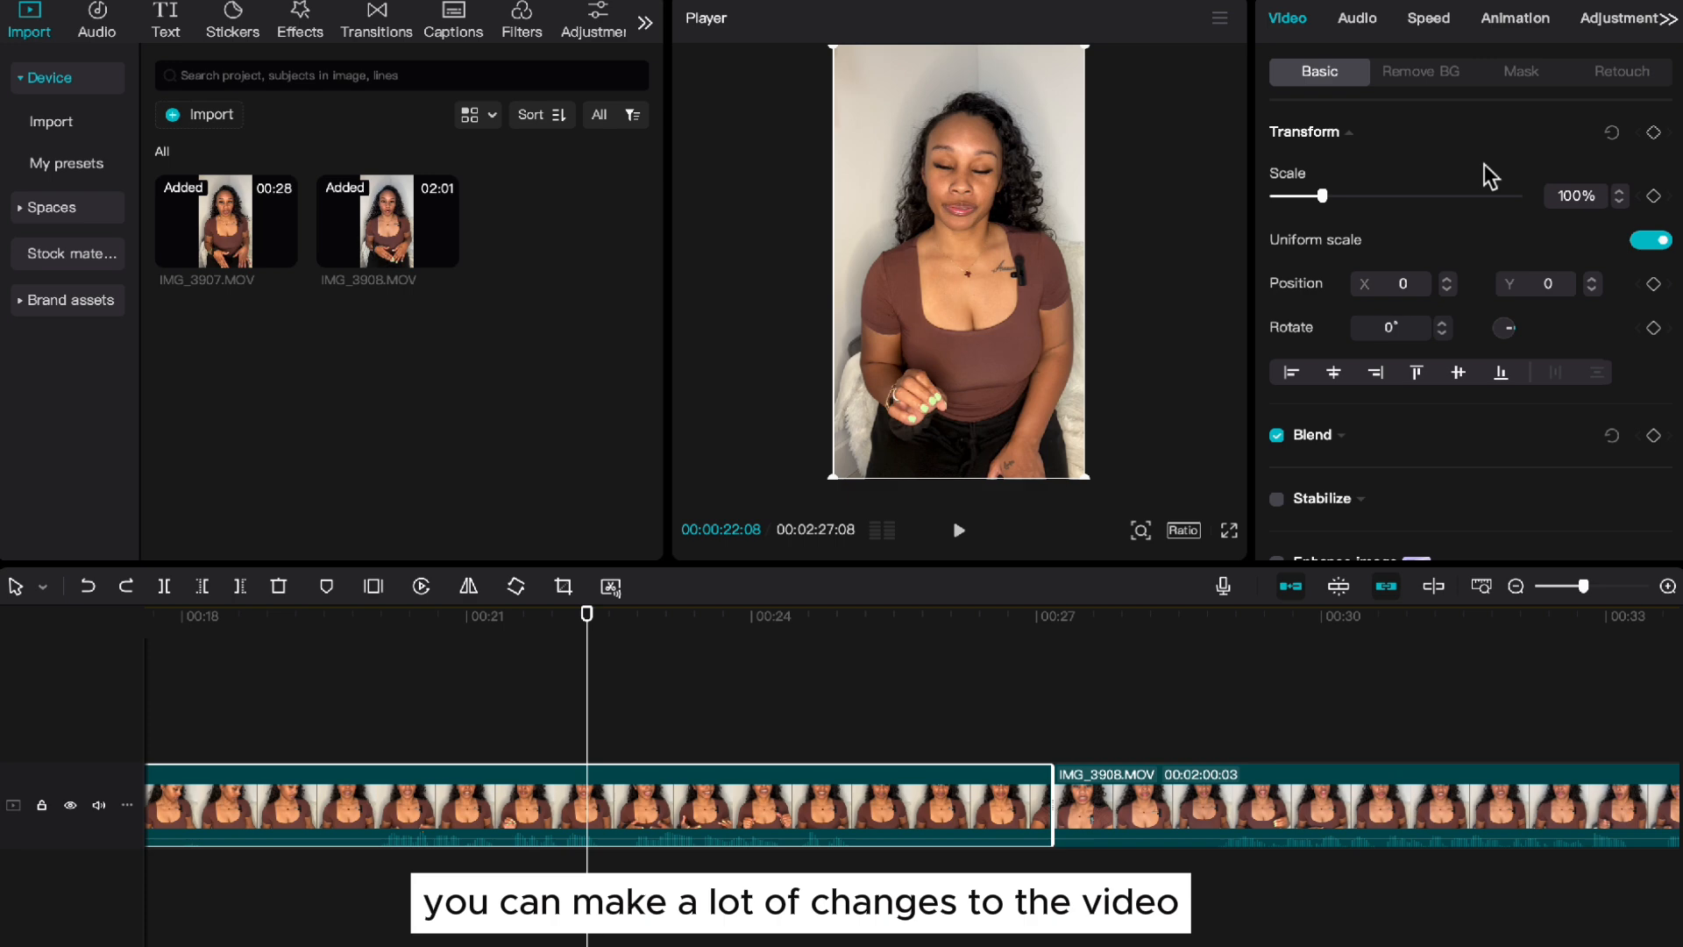
mouse_move(1323, 200)
left_mouse_down()
mouse_move(1392, 198)
mouse_move(1326, 198)
left_mouse_up()
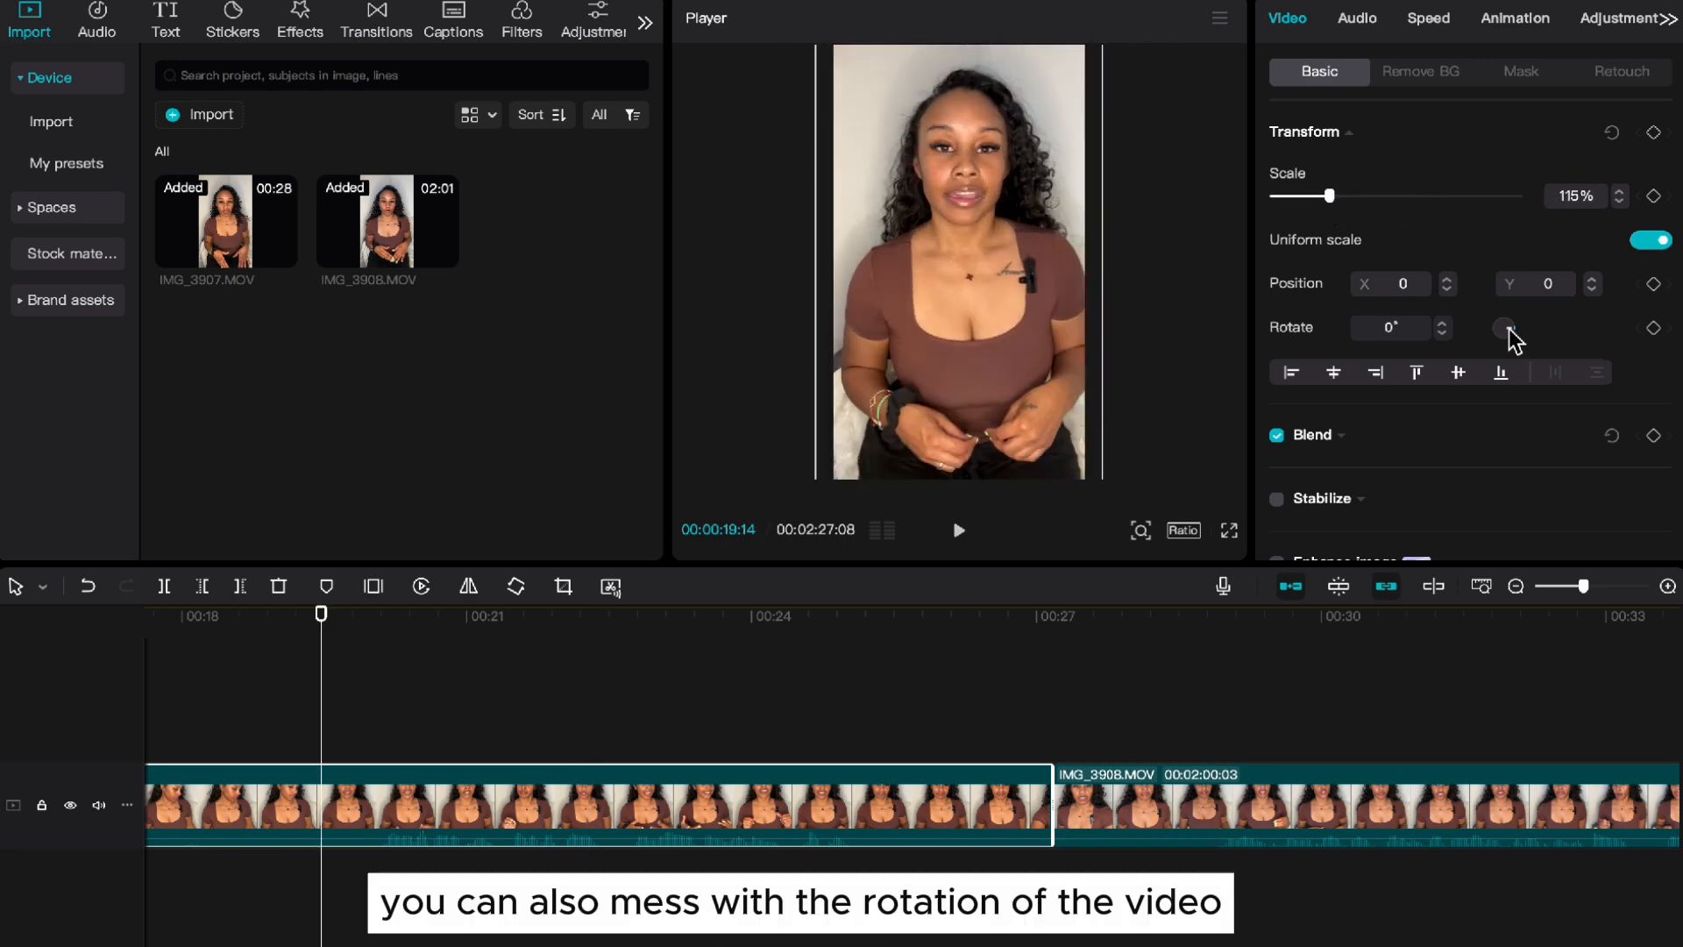
mouse_move(1506, 331)
left_mouse_down()
mouse_move(1502, 346)
mouse_move(1513, 327)
left_mouse_up()
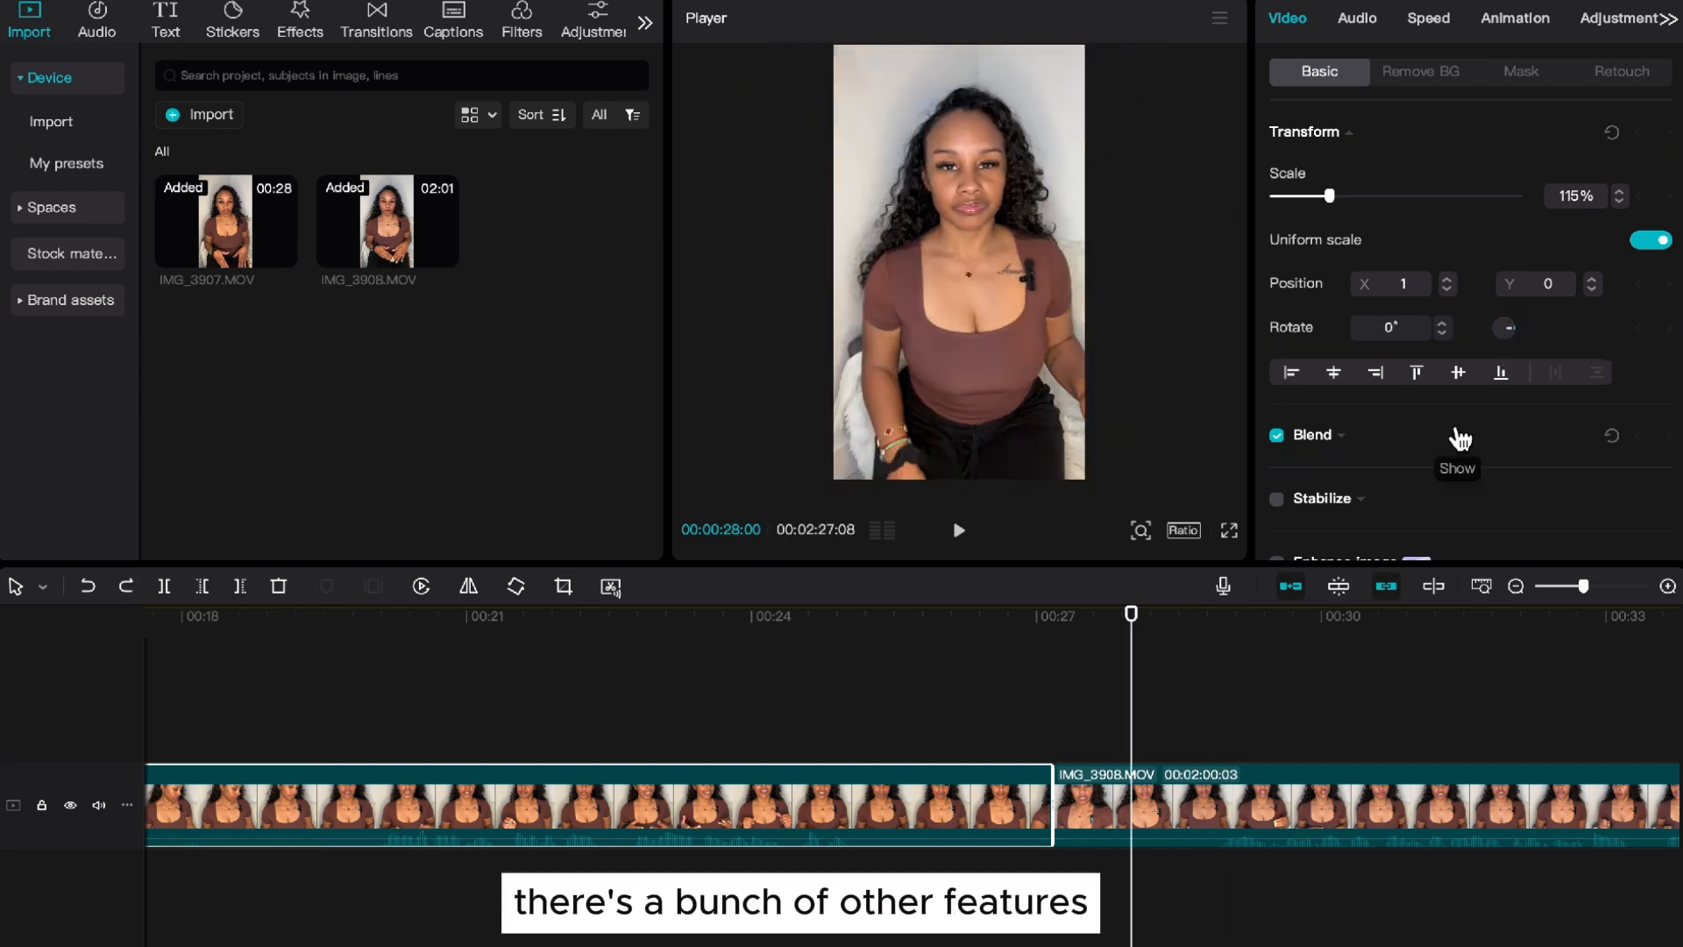
Step: Look through the clip's basic video options, from Enhance image down to Motion blur, checking which are marked Pro
scroll(1459, 438, "down", 5)
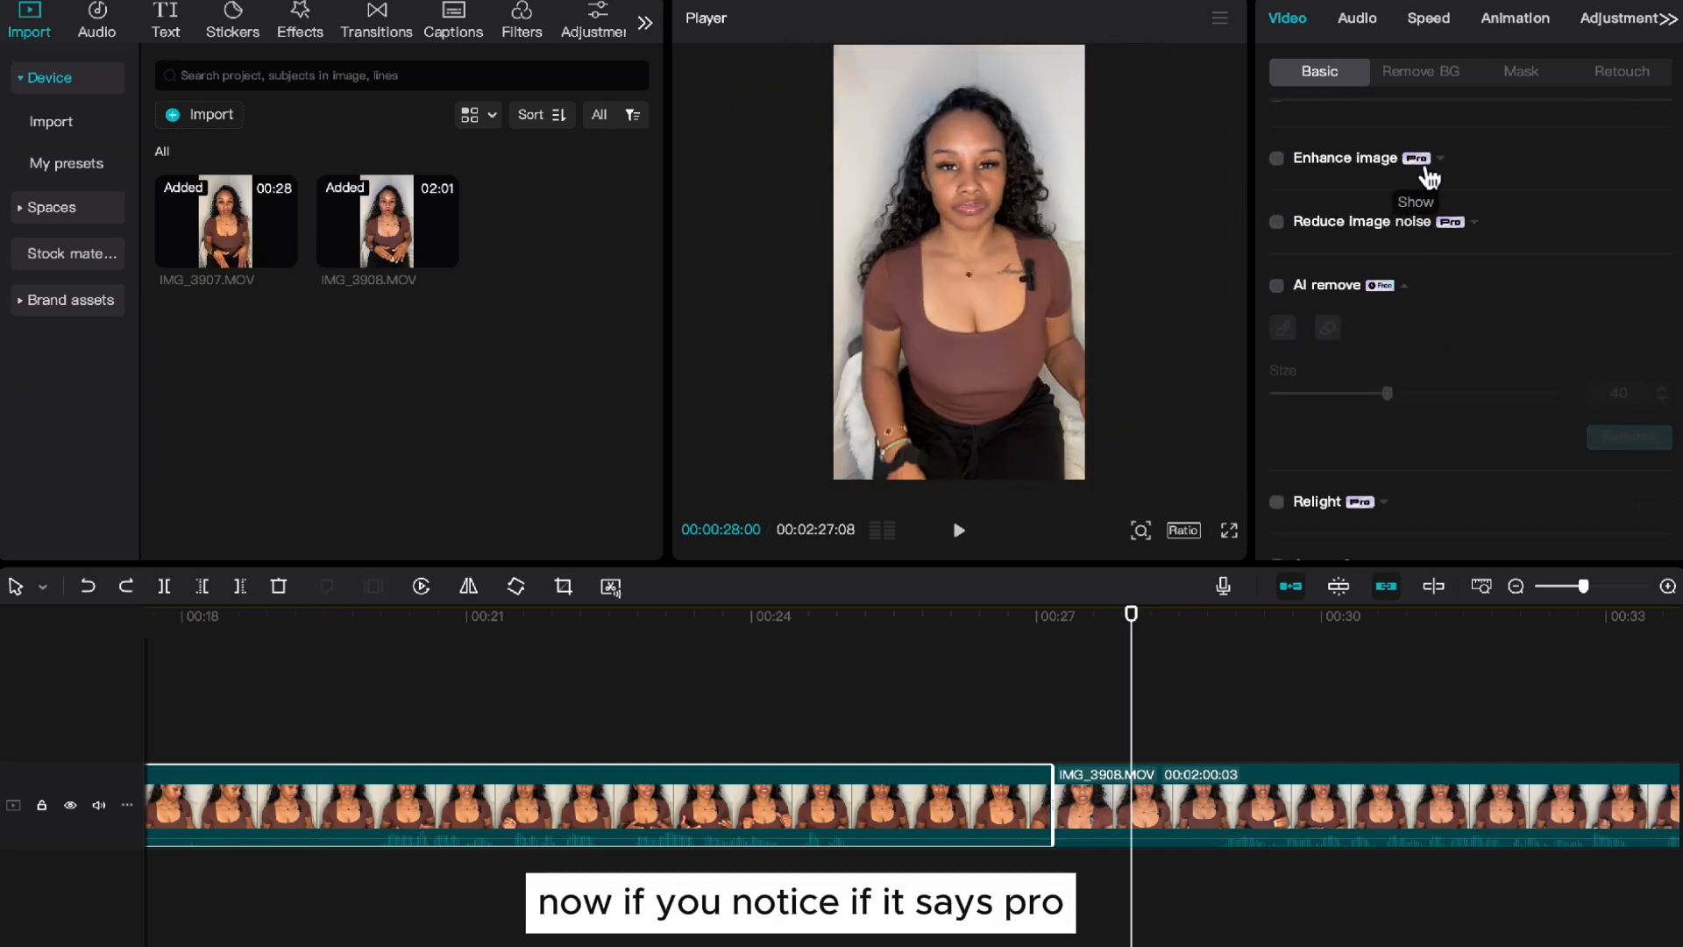
scroll(1394, 482, "down", 4)
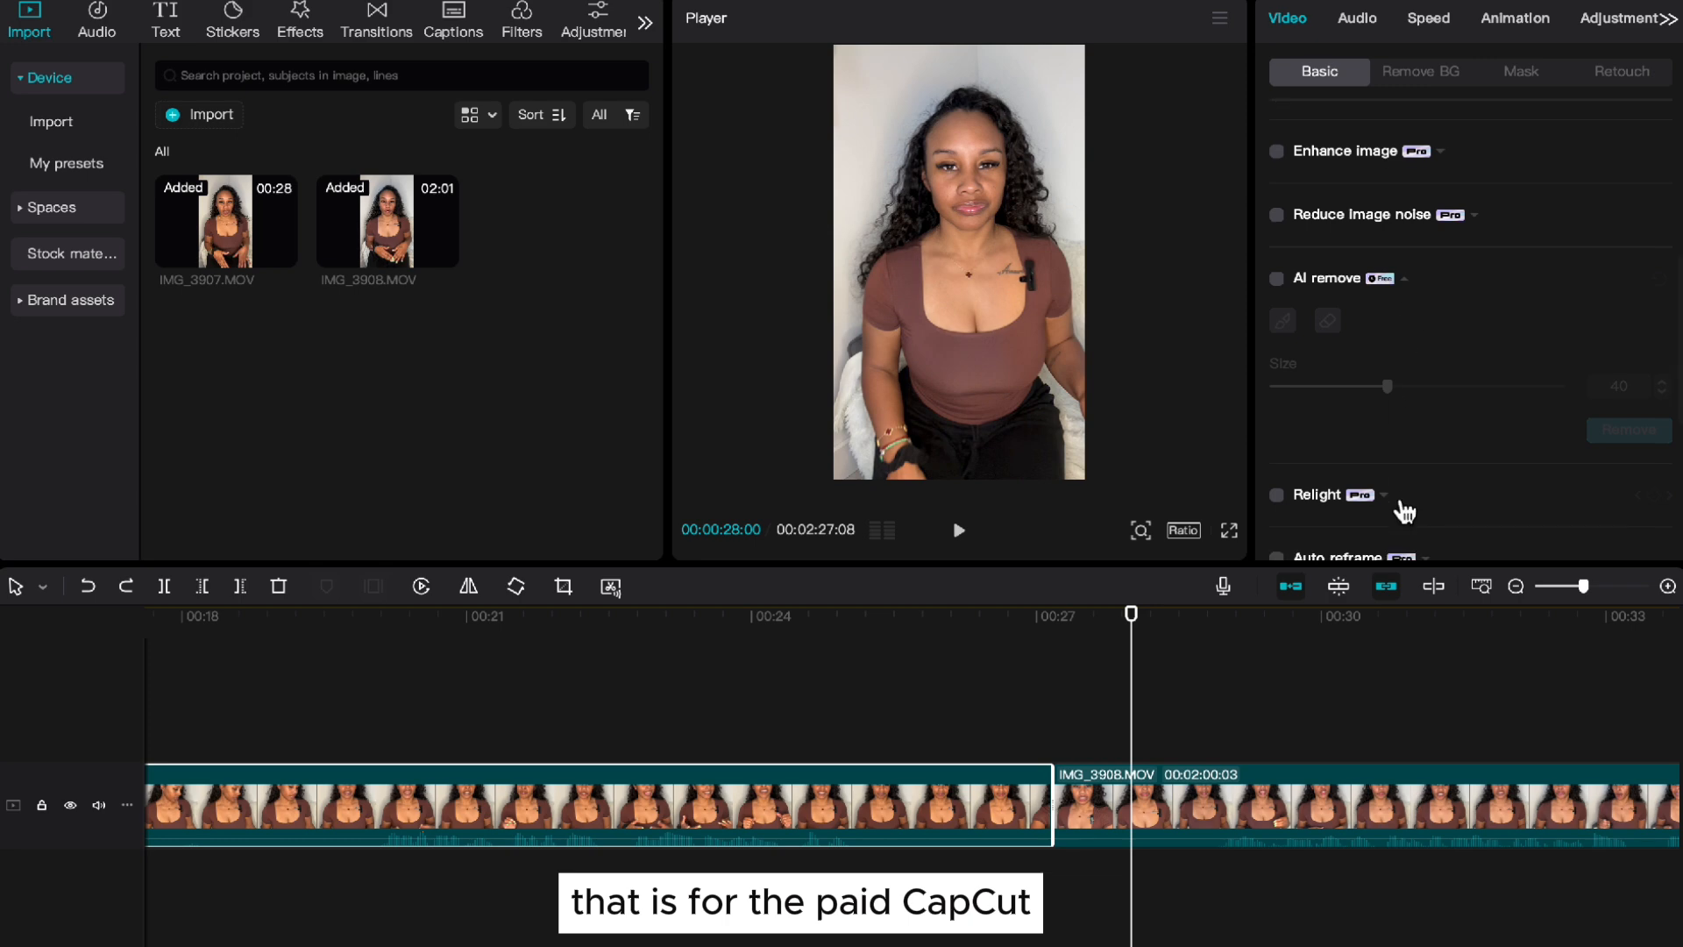
scroll(1396, 507, "down", 2)
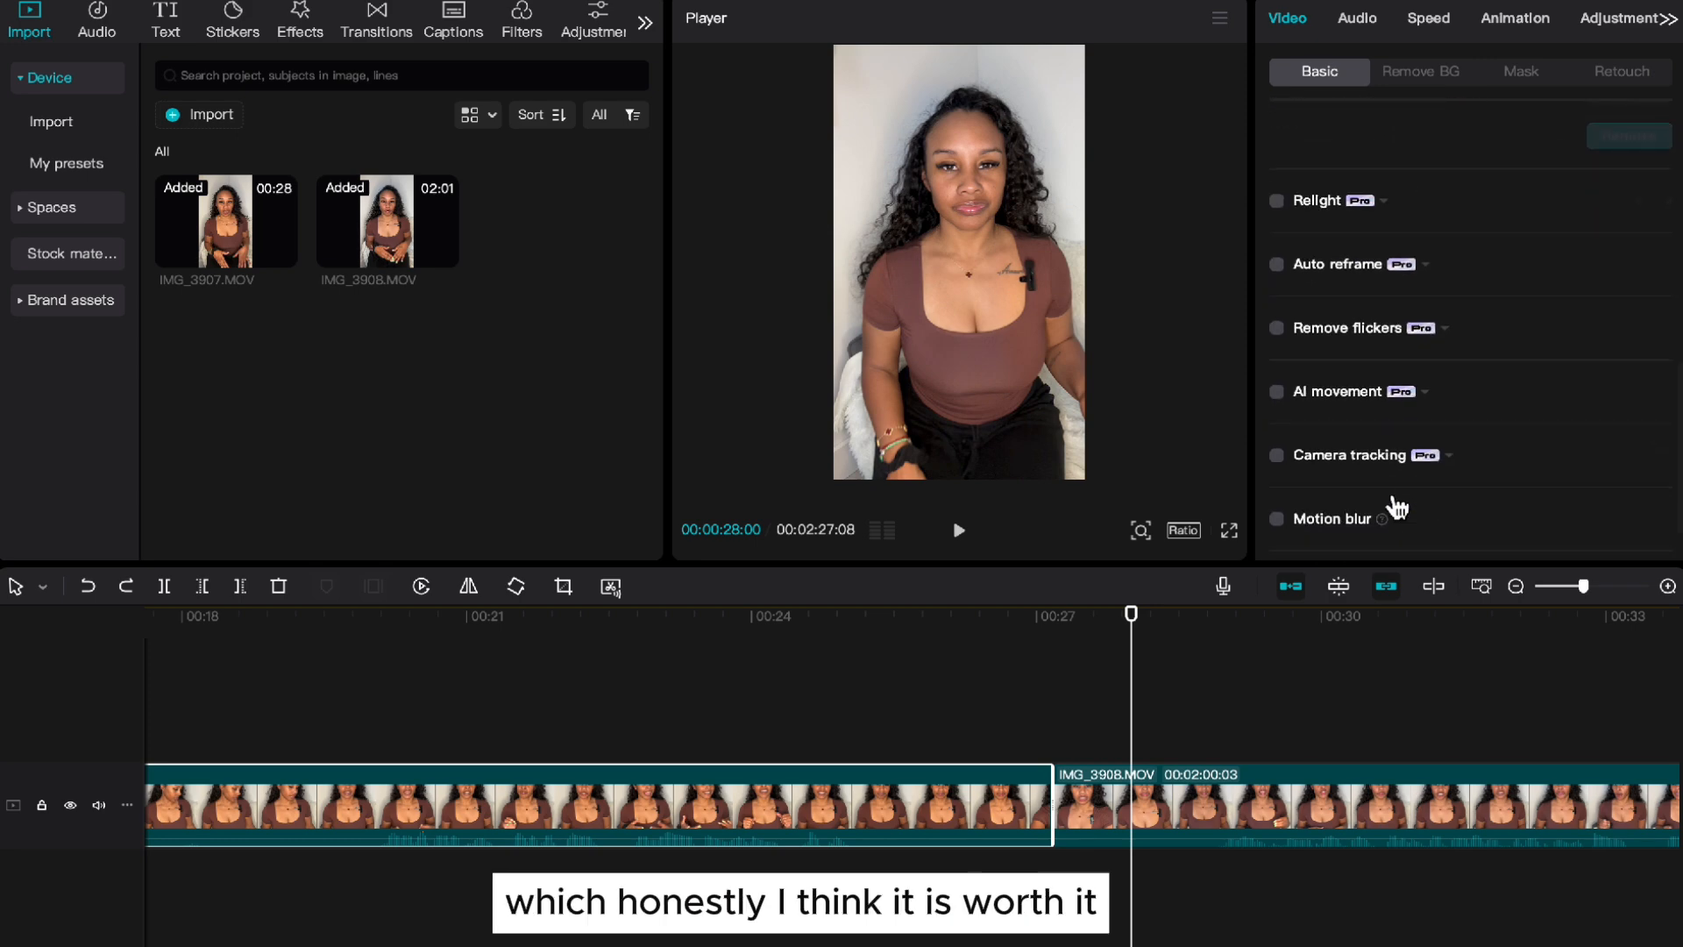
scroll(1396, 506, "up", 8)
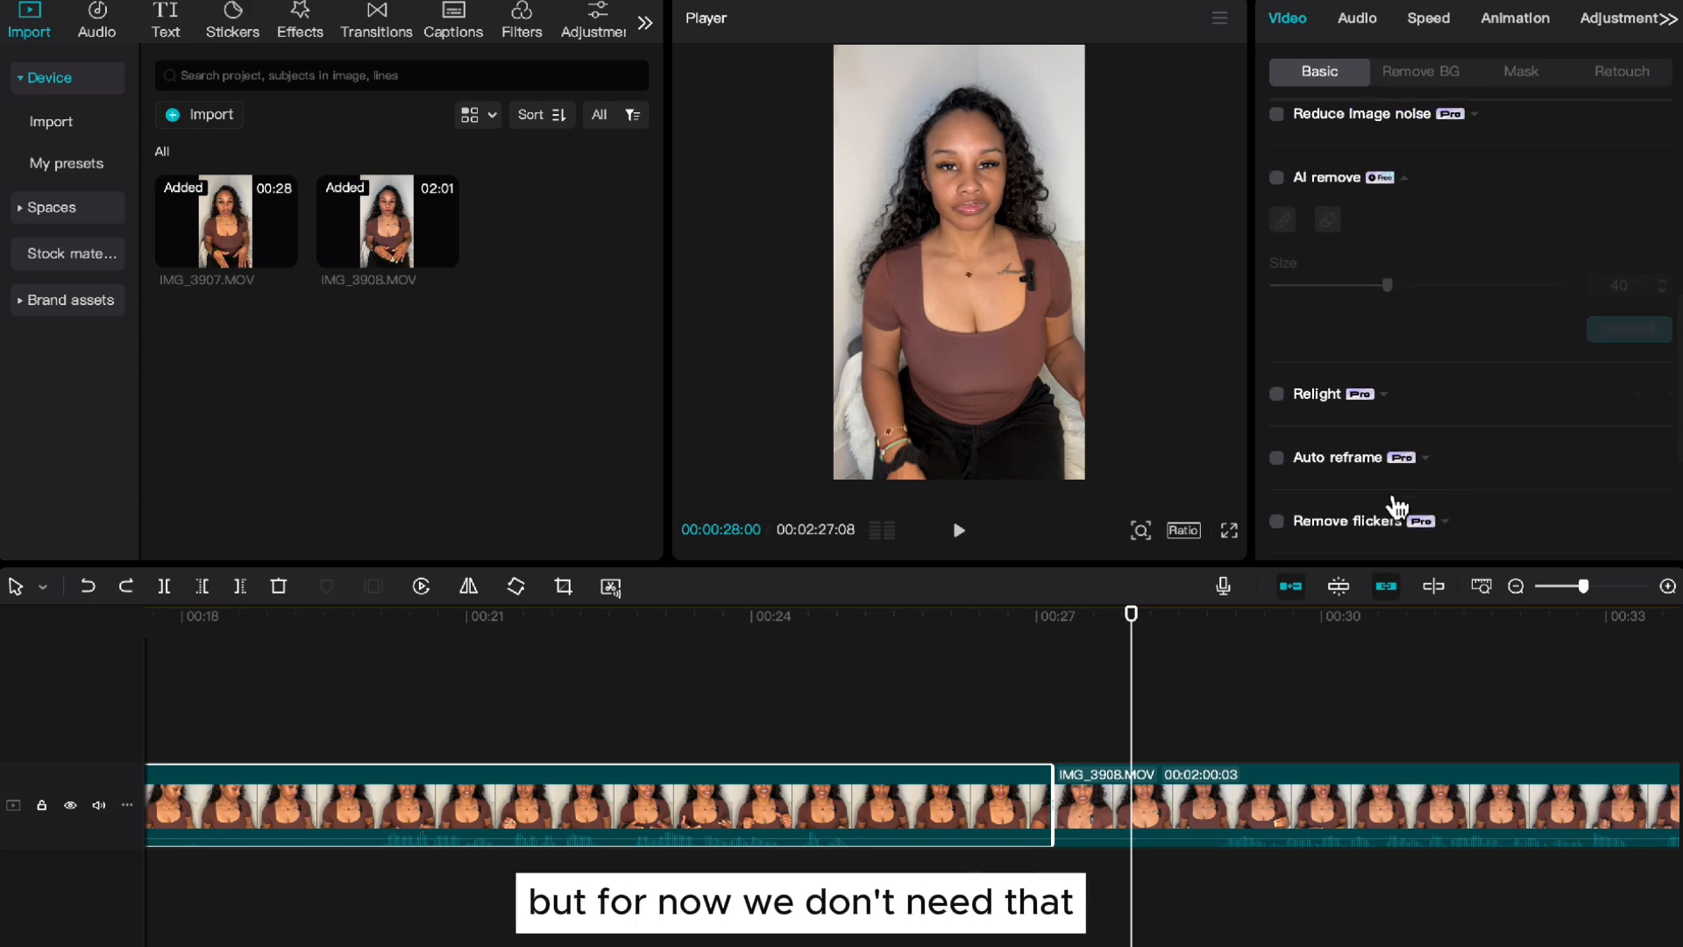
scroll(1396, 507, "up", 1)
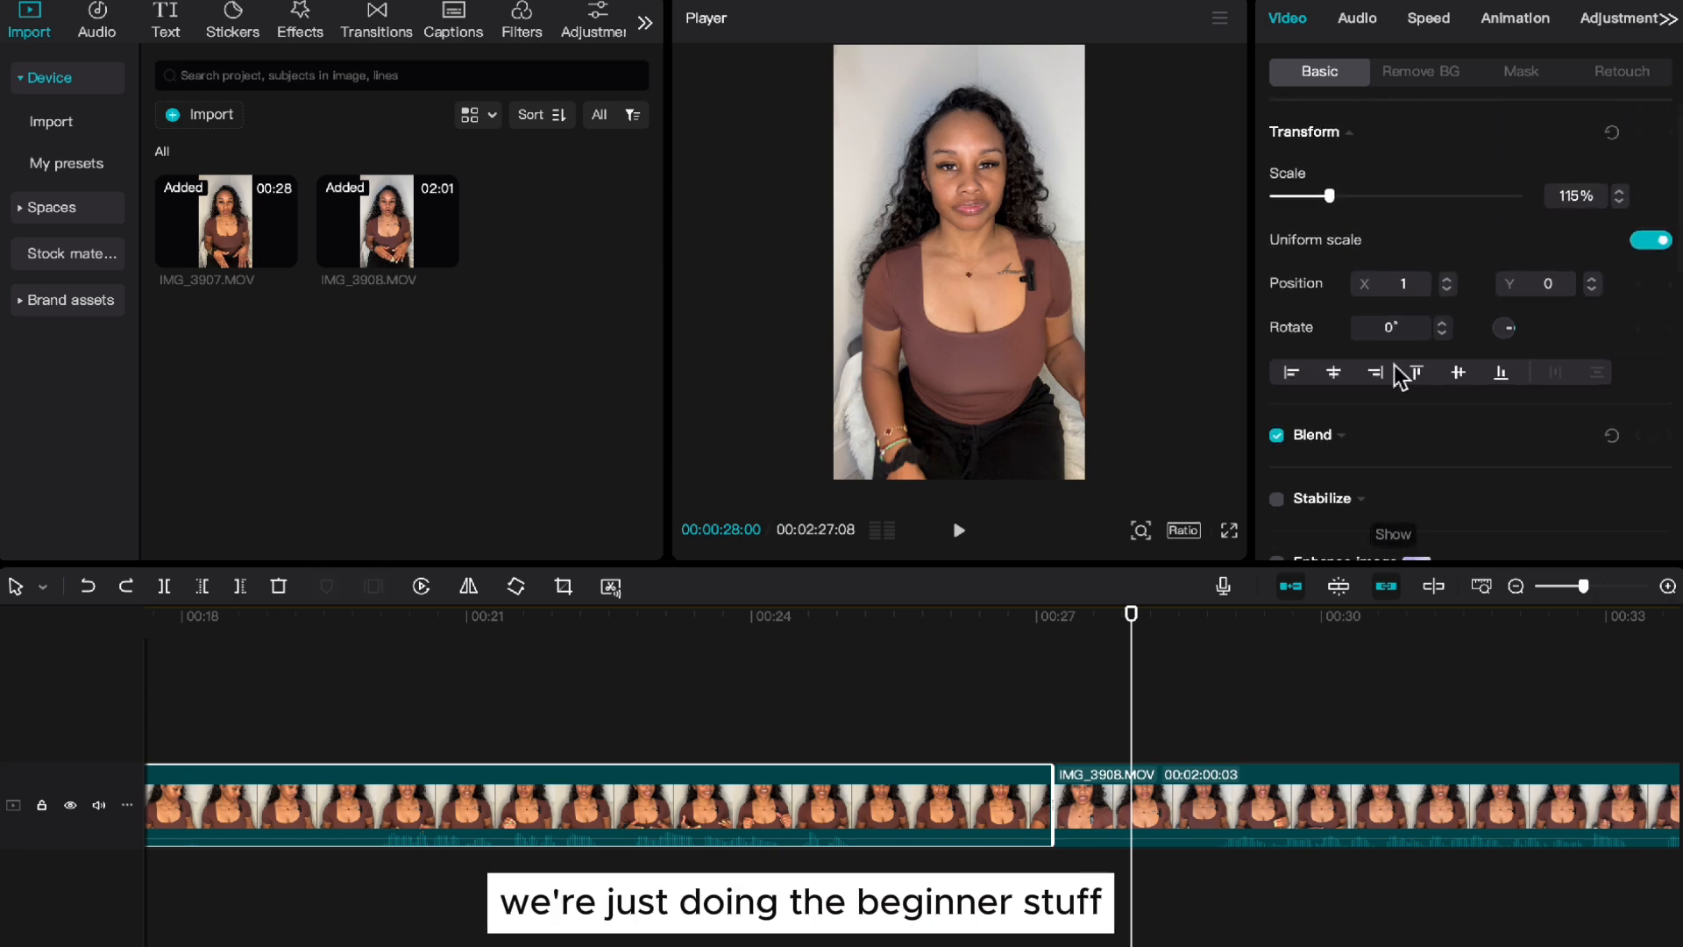
Step: Examine the clip's audio options, including the volume setting and the voice filters of the voice changer
left_click(1357, 21)
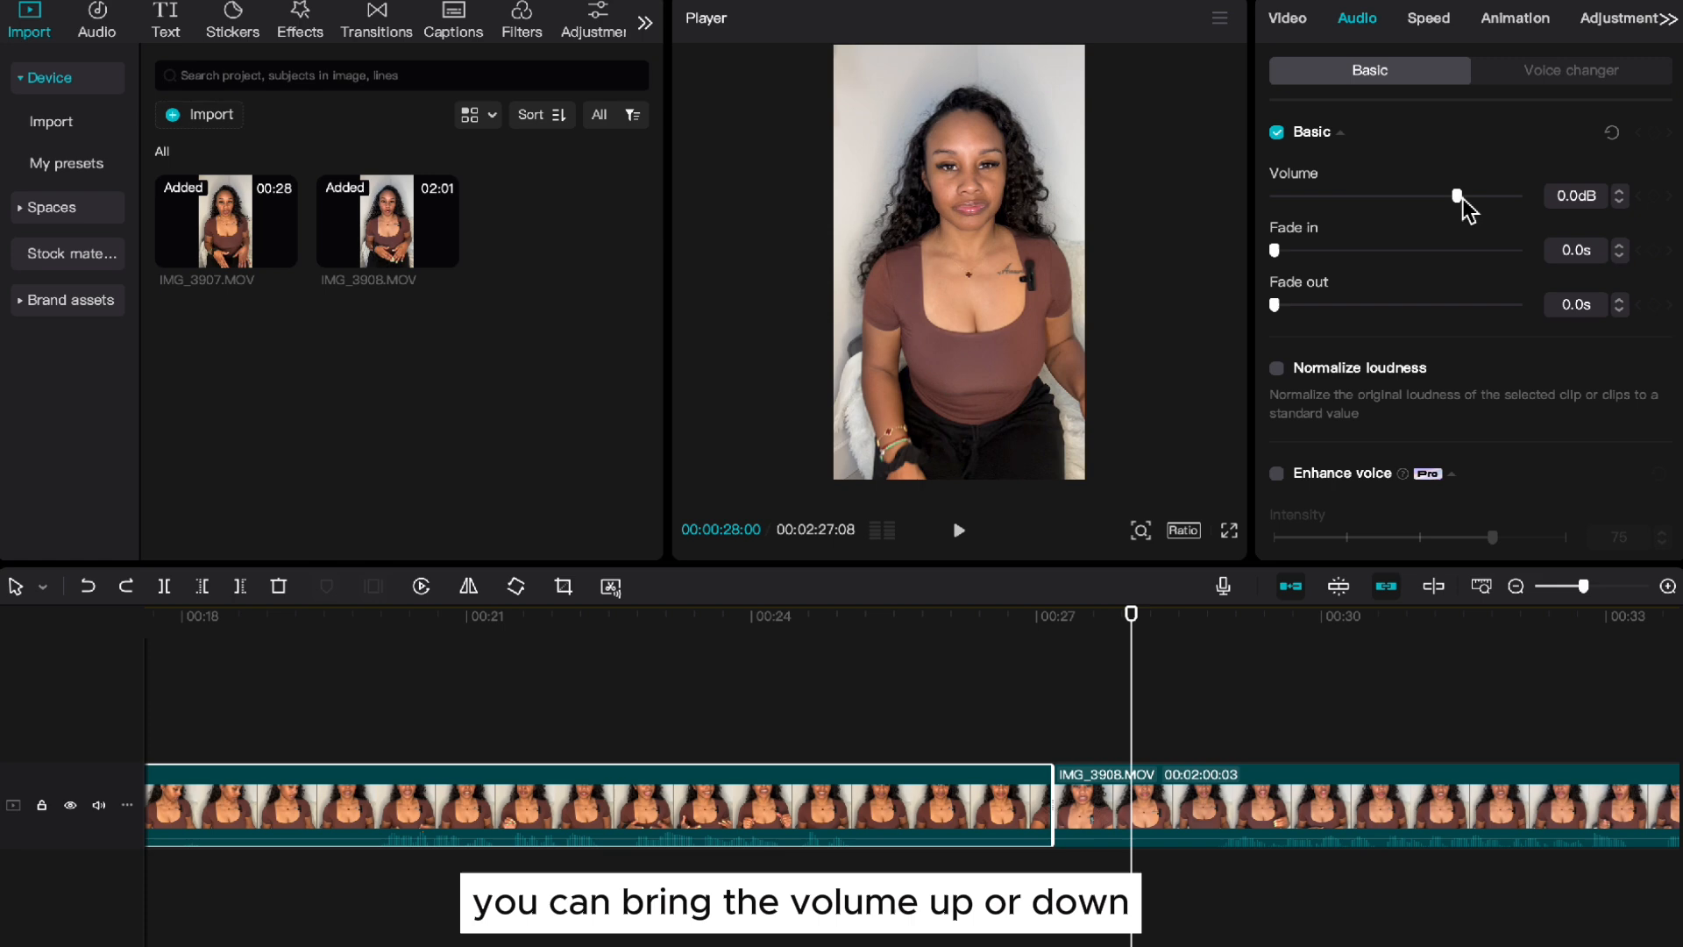
mouse_move(1460, 198)
left_mouse_down()
mouse_move(1402, 204)
mouse_move(1453, 205)
left_mouse_up()
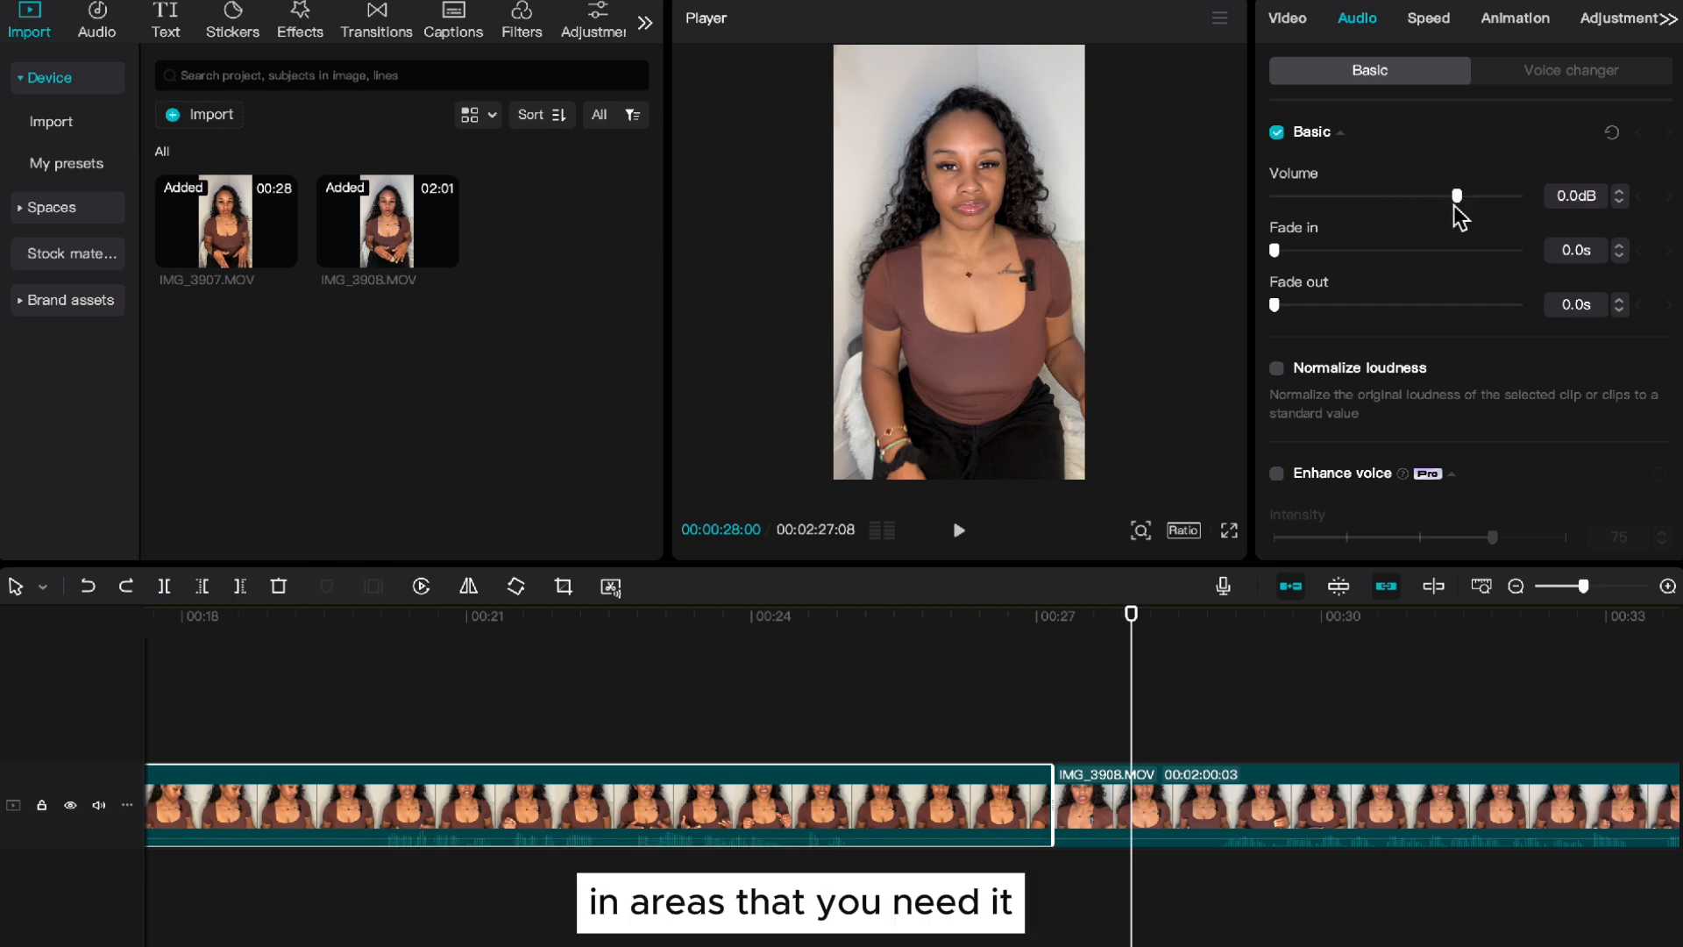
scroll(1355, 342, "down", 10)
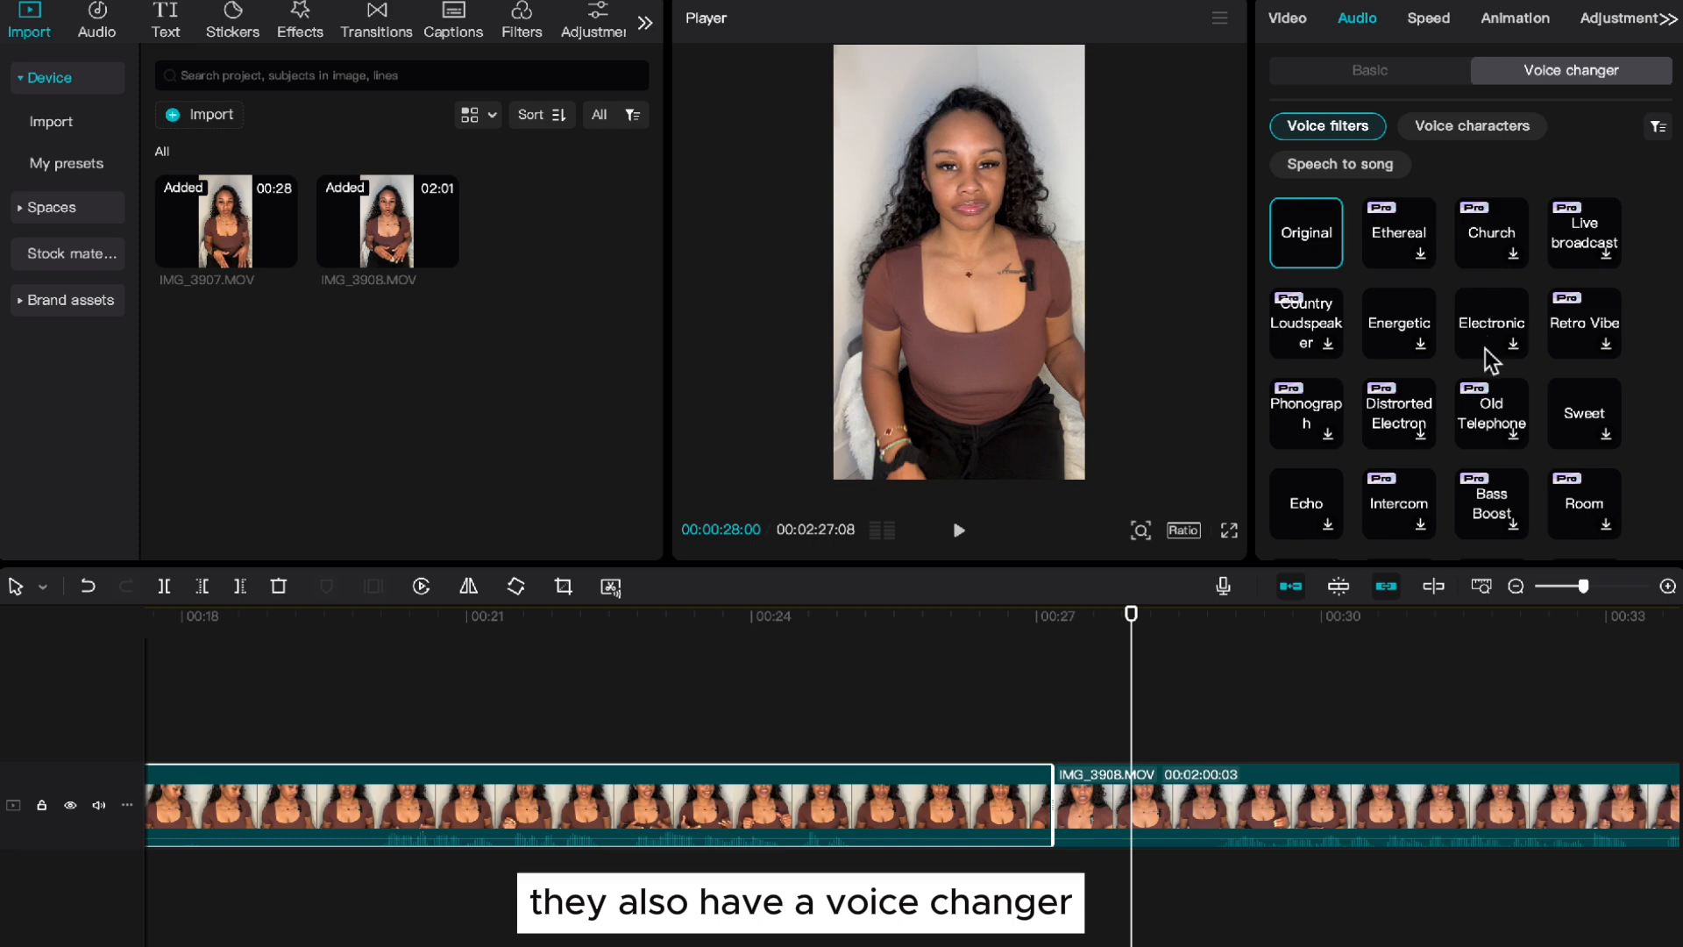
scroll(1494, 351, "down", 1)
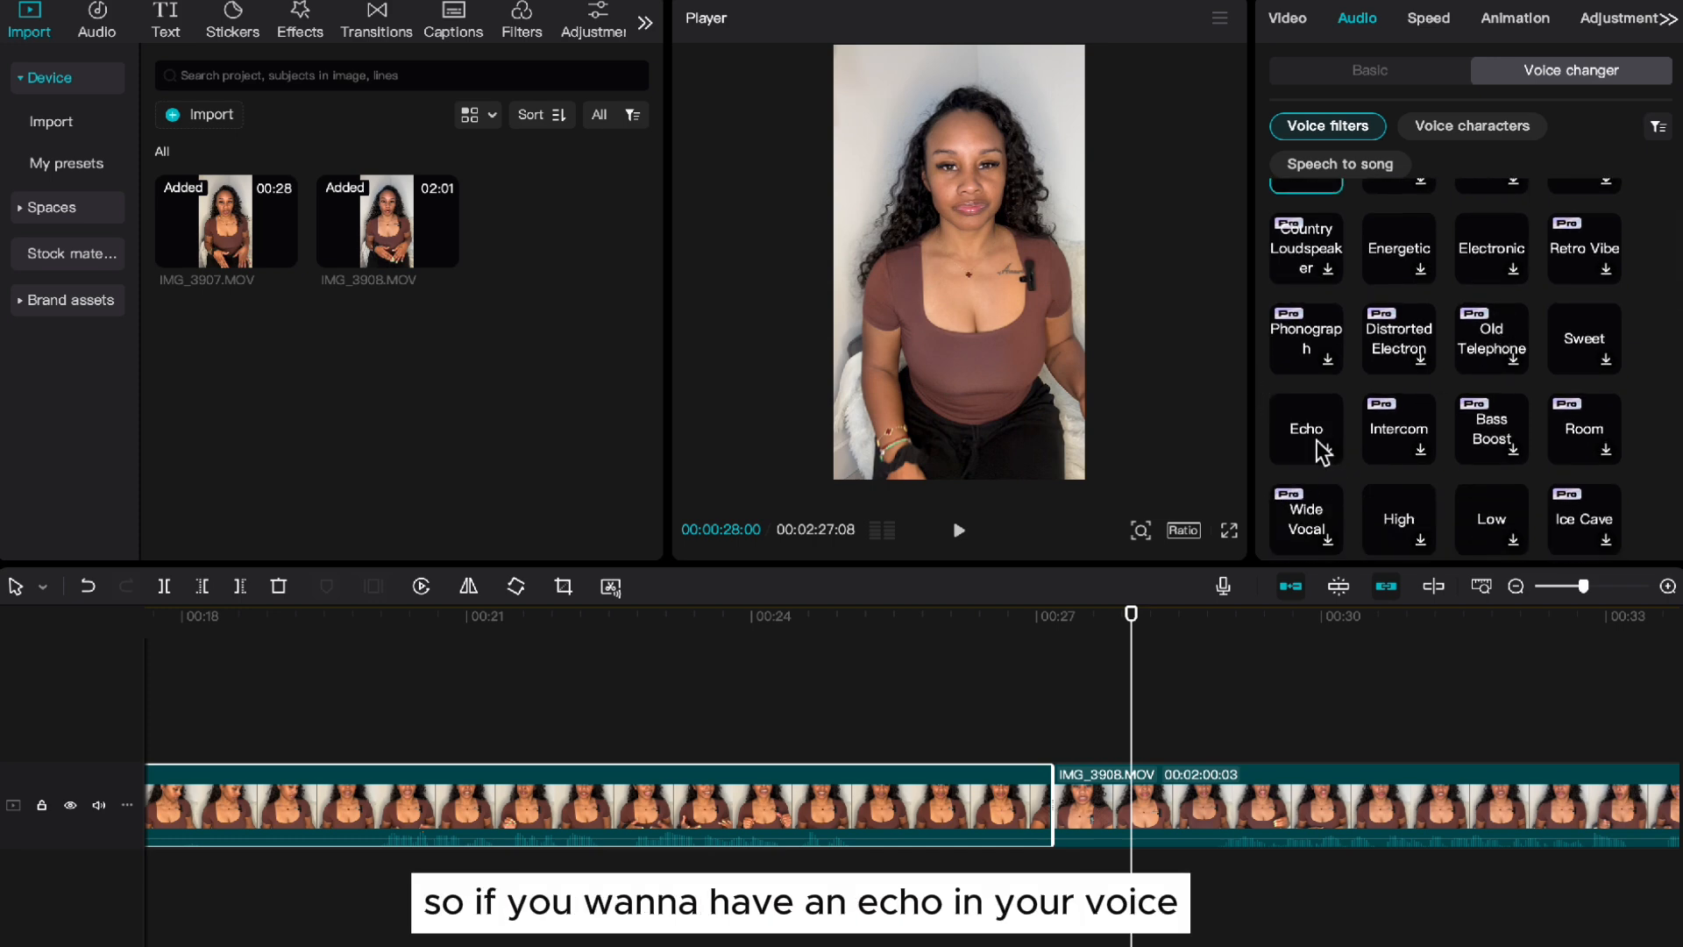
scroll(1334, 470, "down", 1)
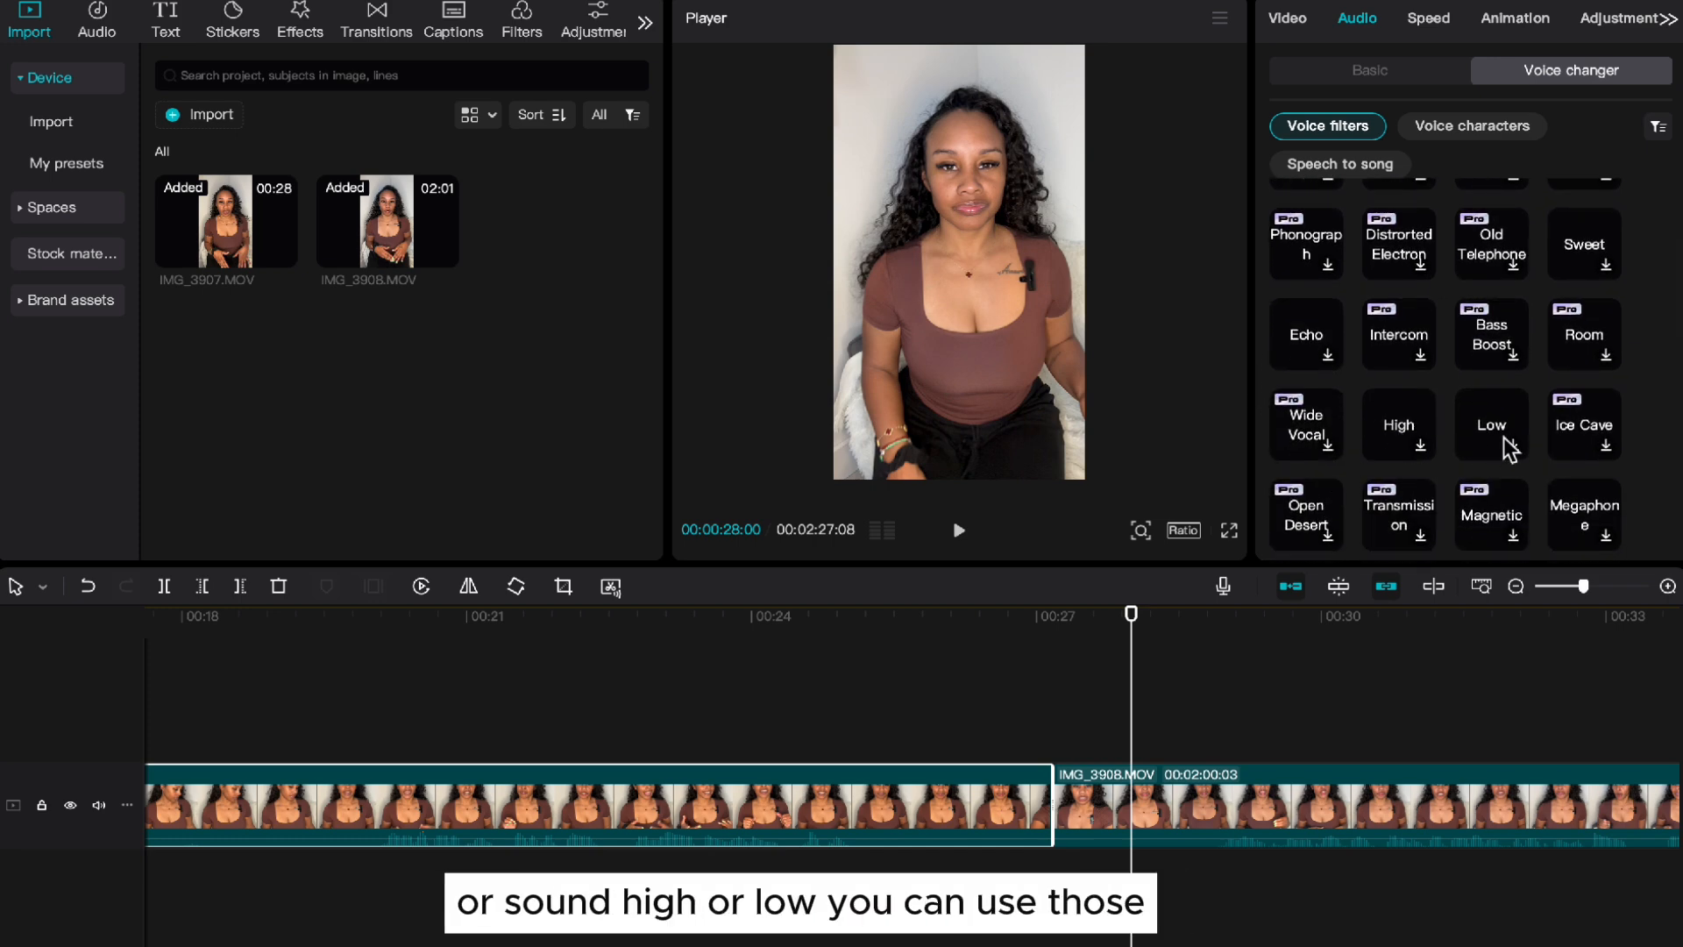
scroll(1426, 471, "up", 2)
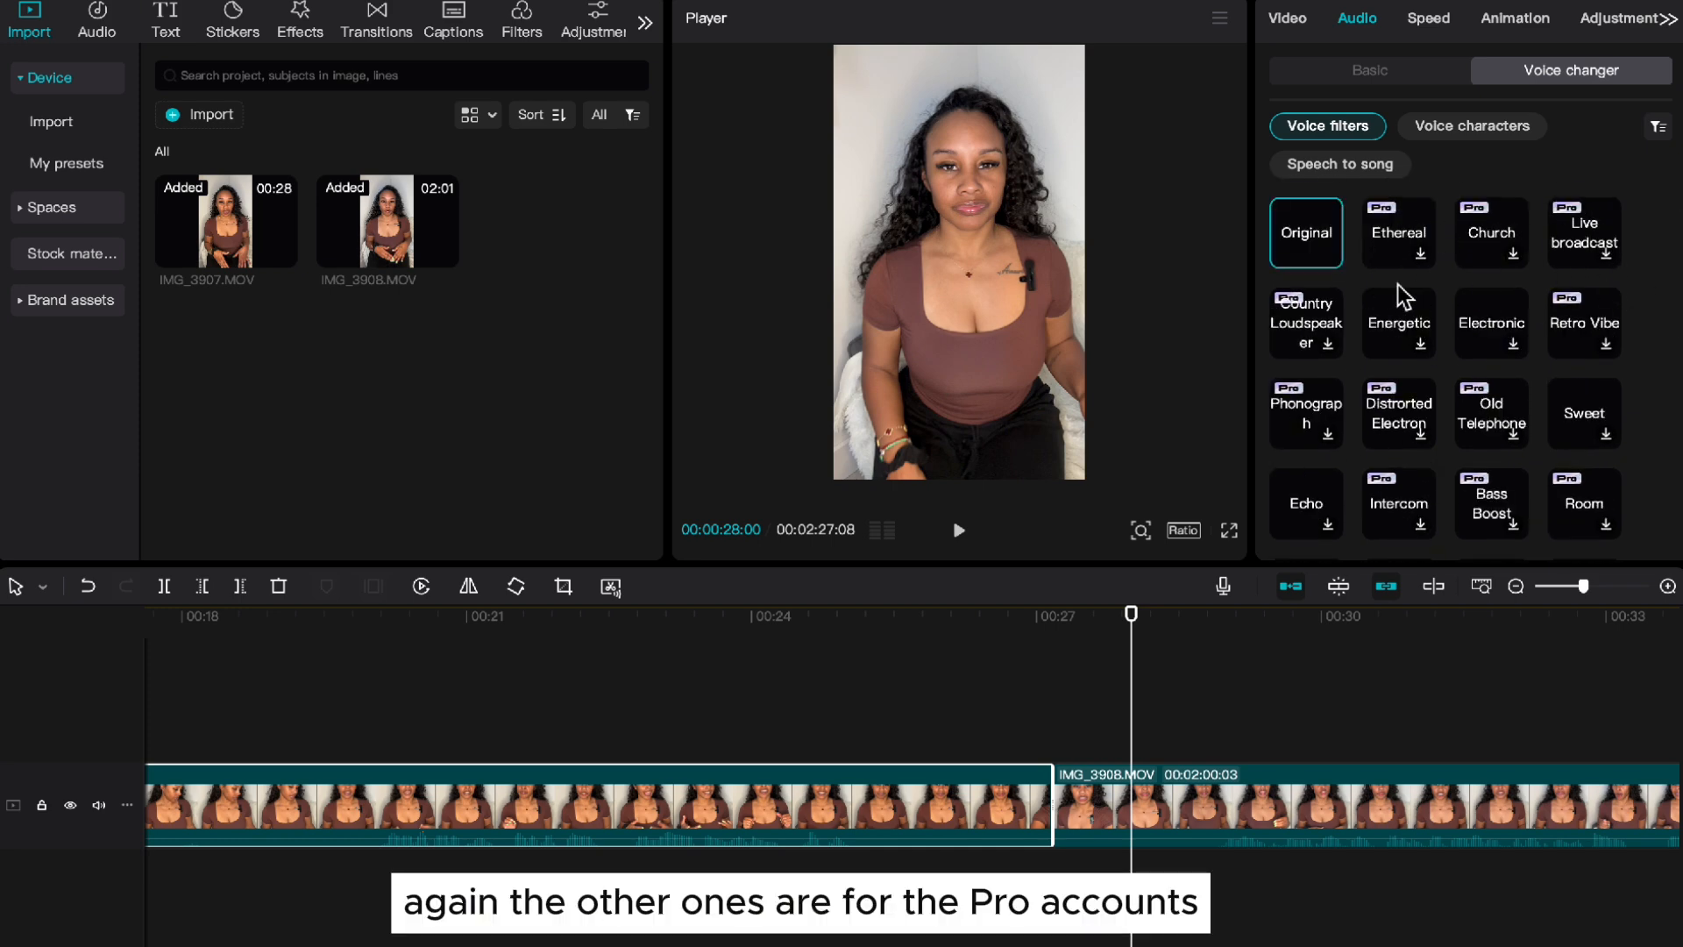
Step: Check the selected clip's speed and animation options
left_click(1427, 18)
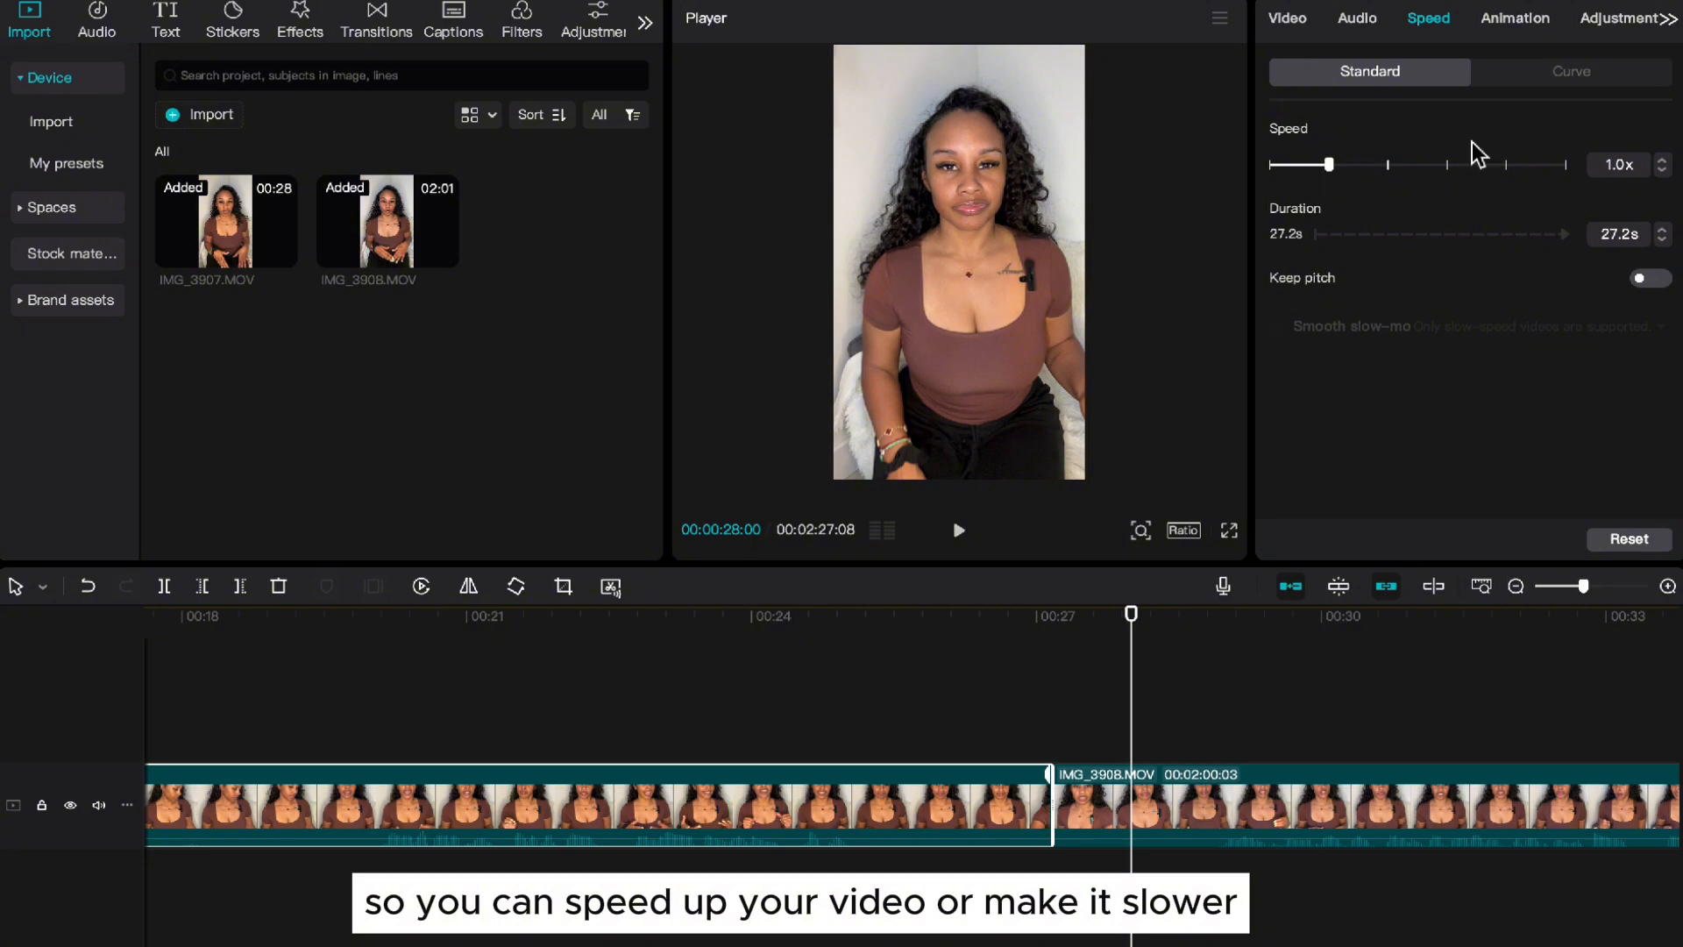
left_click(1514, 28)
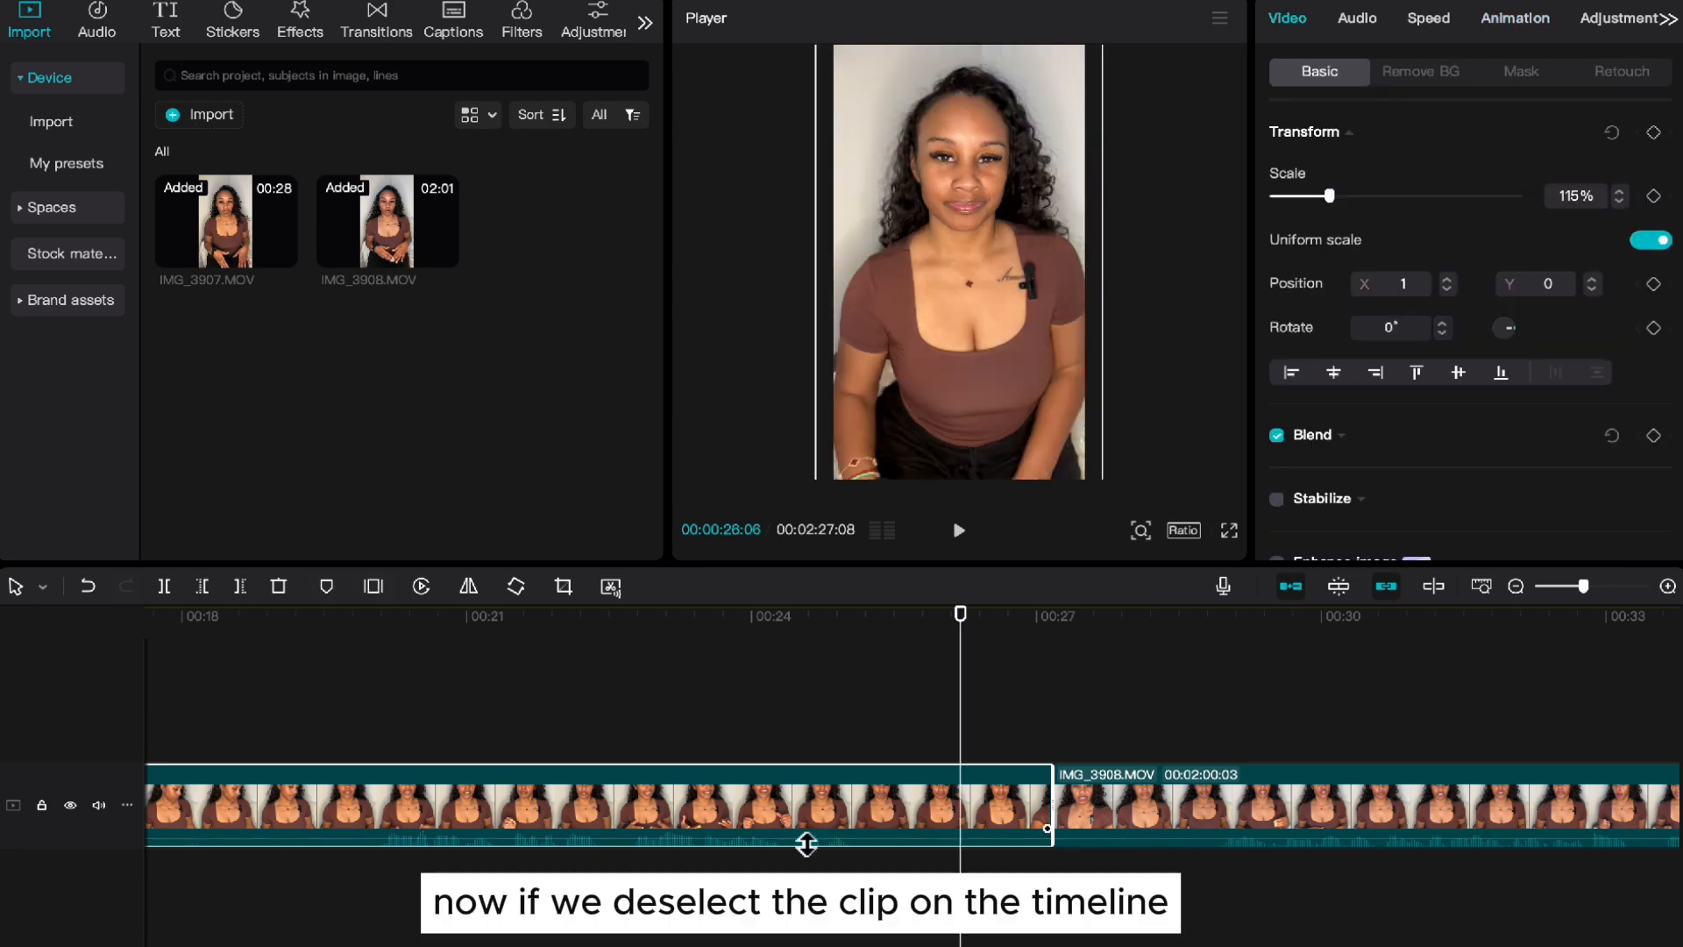
Step: Rename the project to CapCut Tutorial 1 in the project settings and save the change
left_click(815, 710)
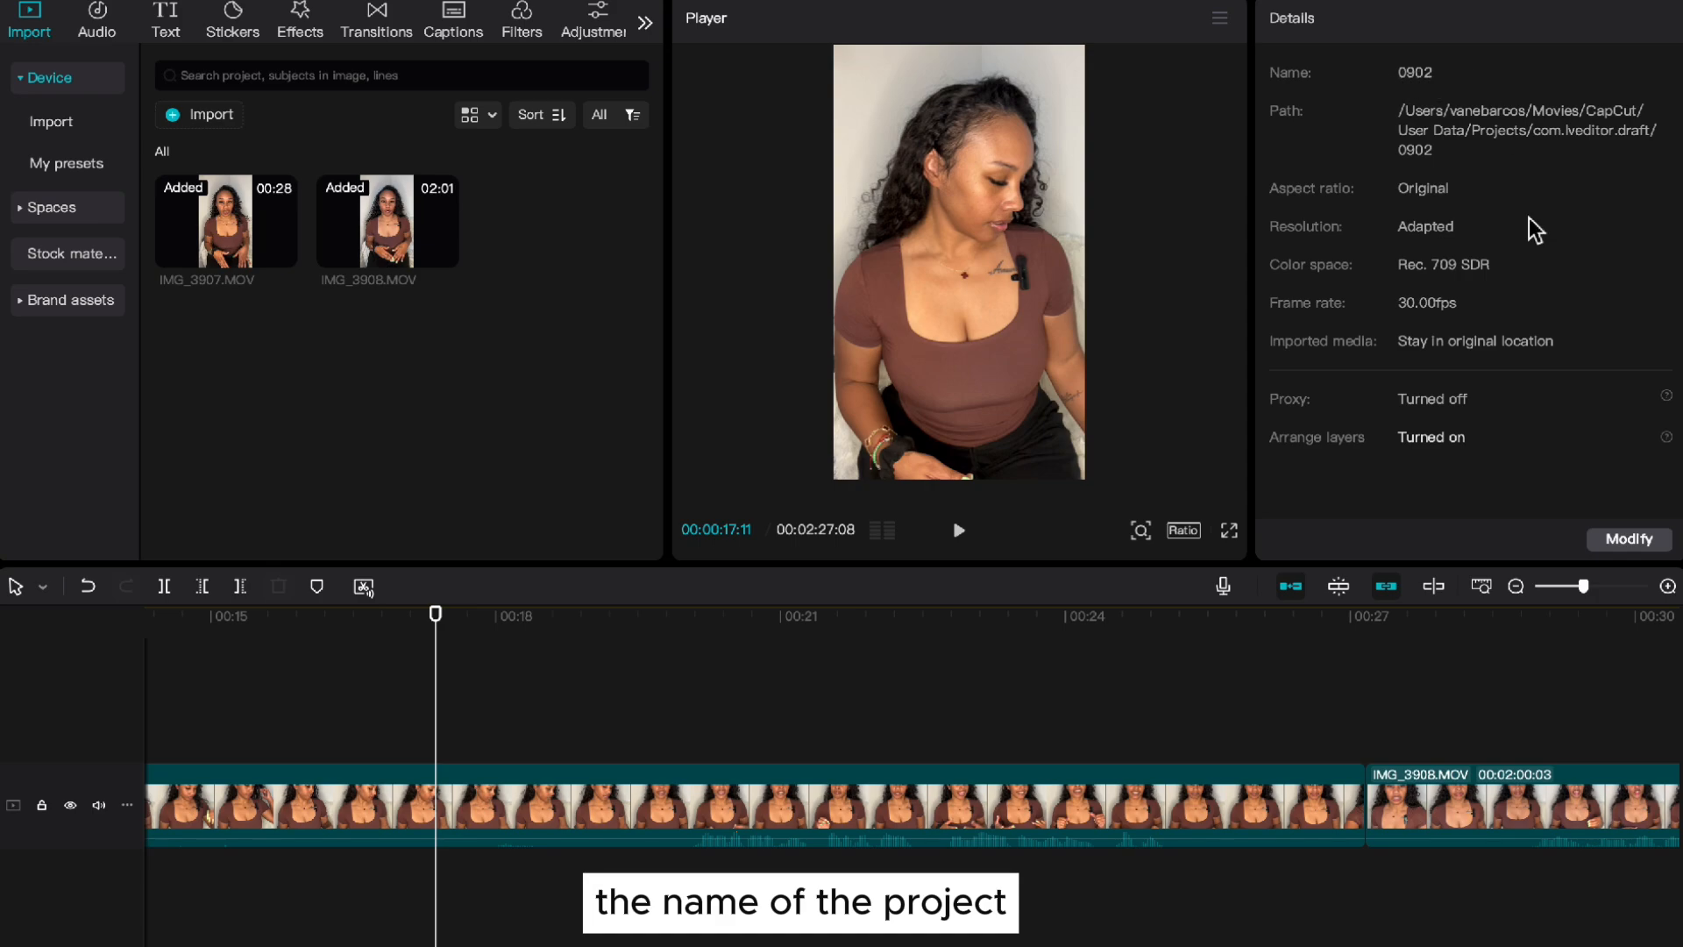
left_click(1627, 540)
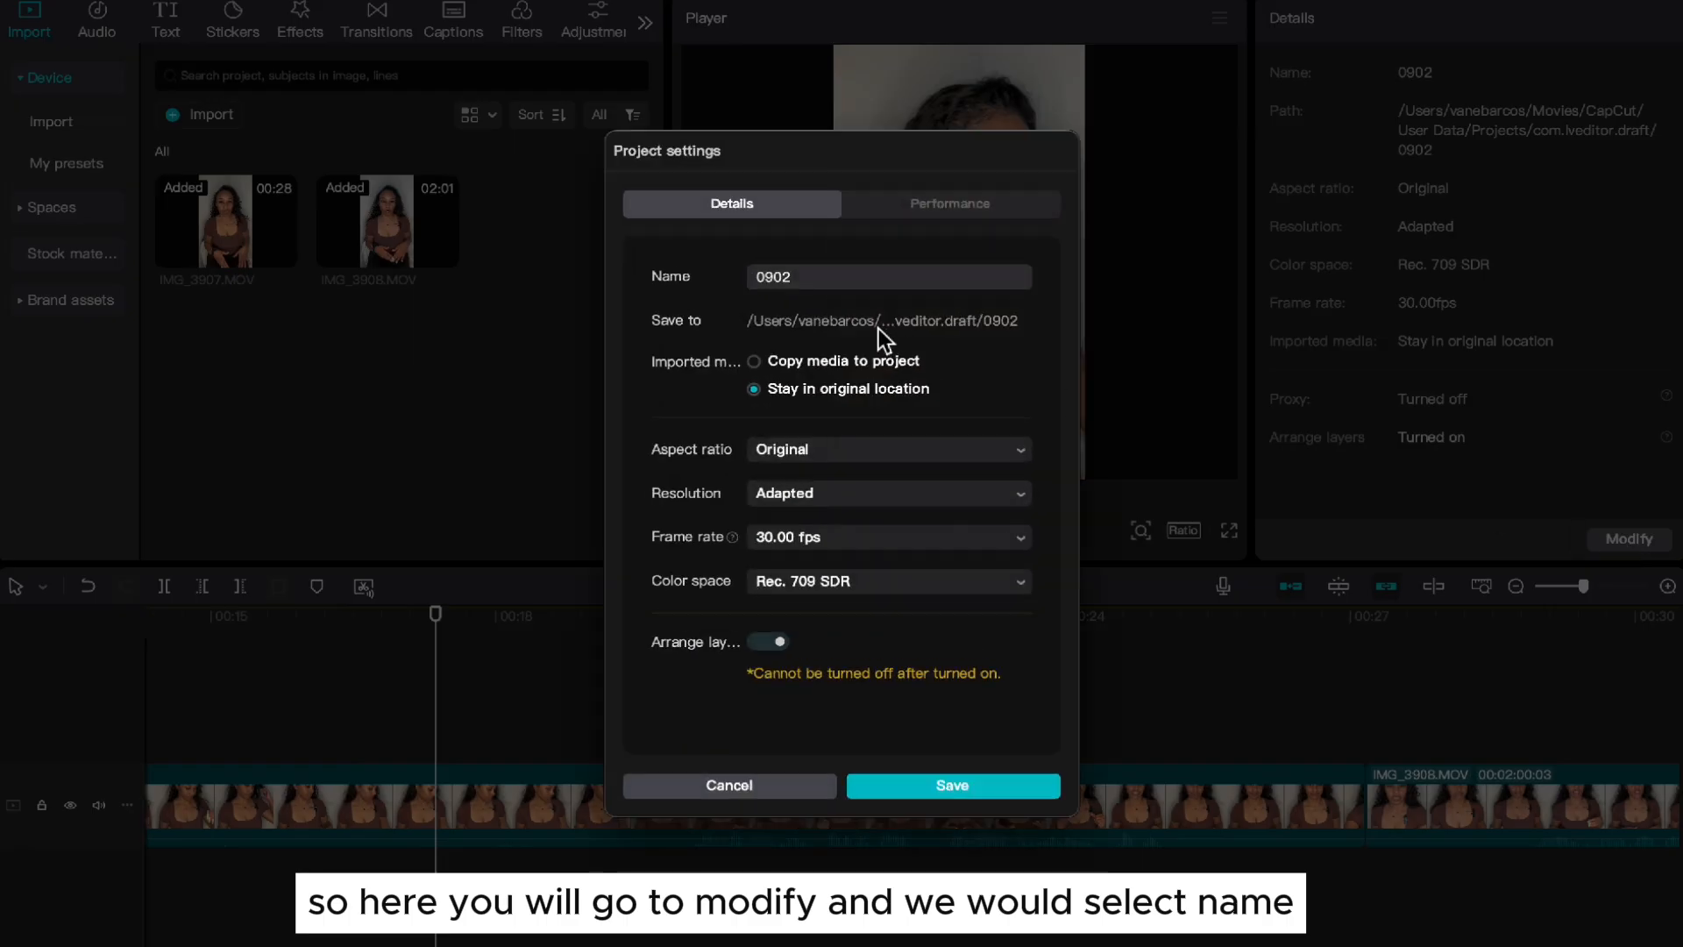
key("BackSpace")
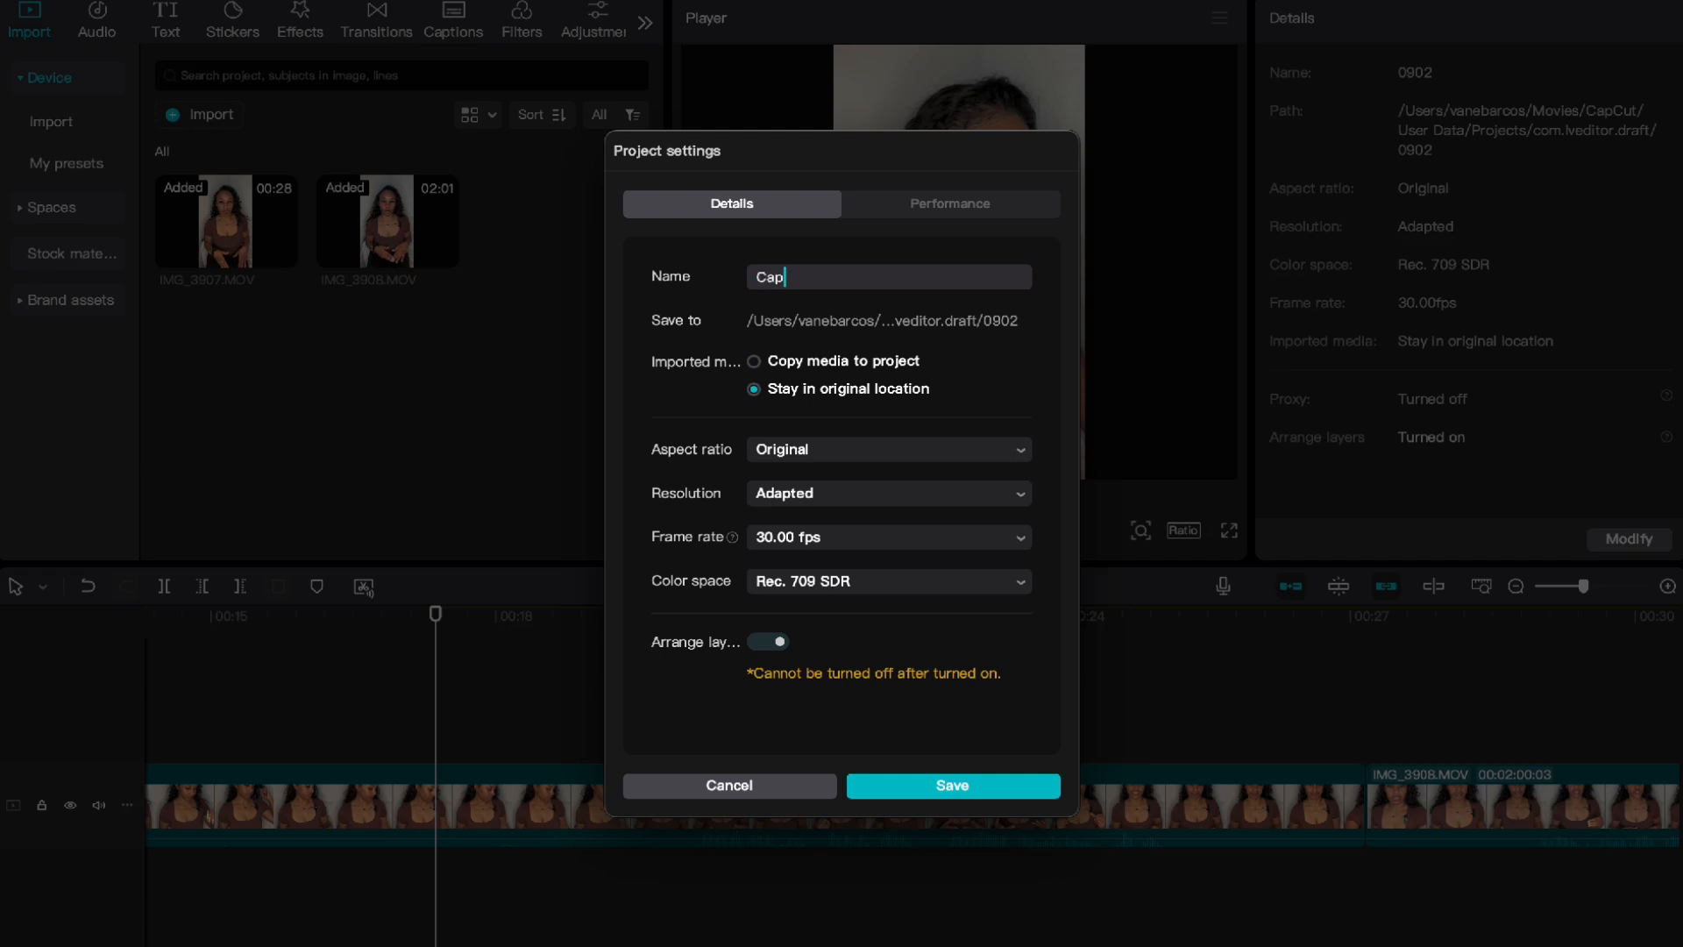
type("CapCut Tutorial")
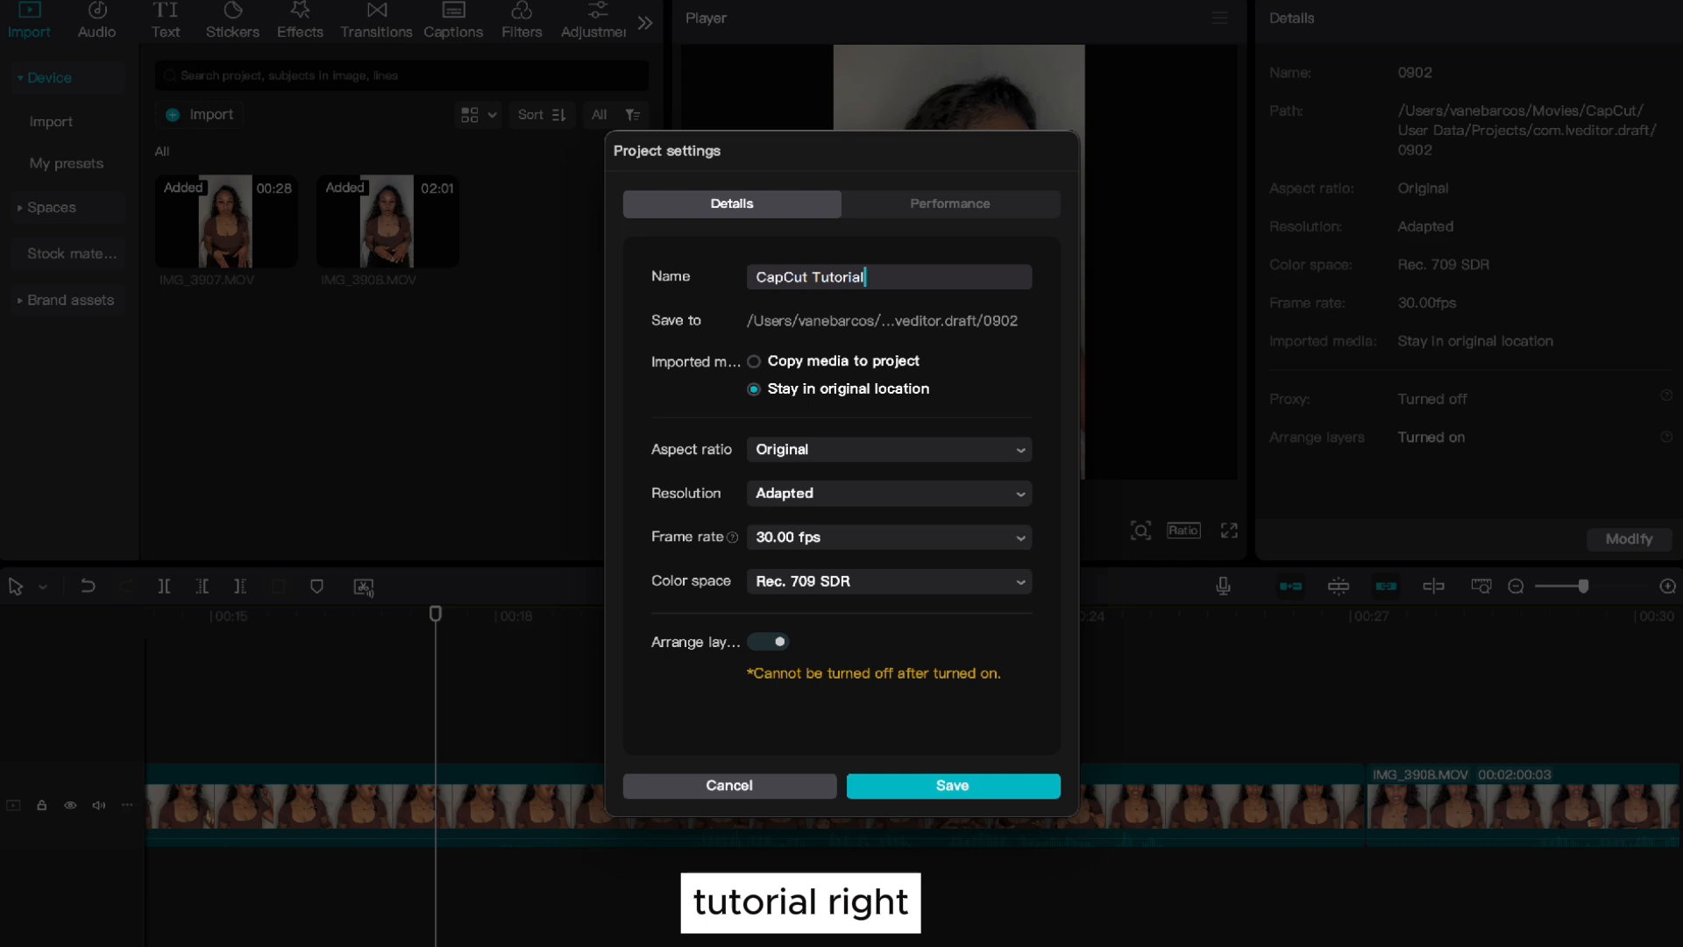
type(" 1")
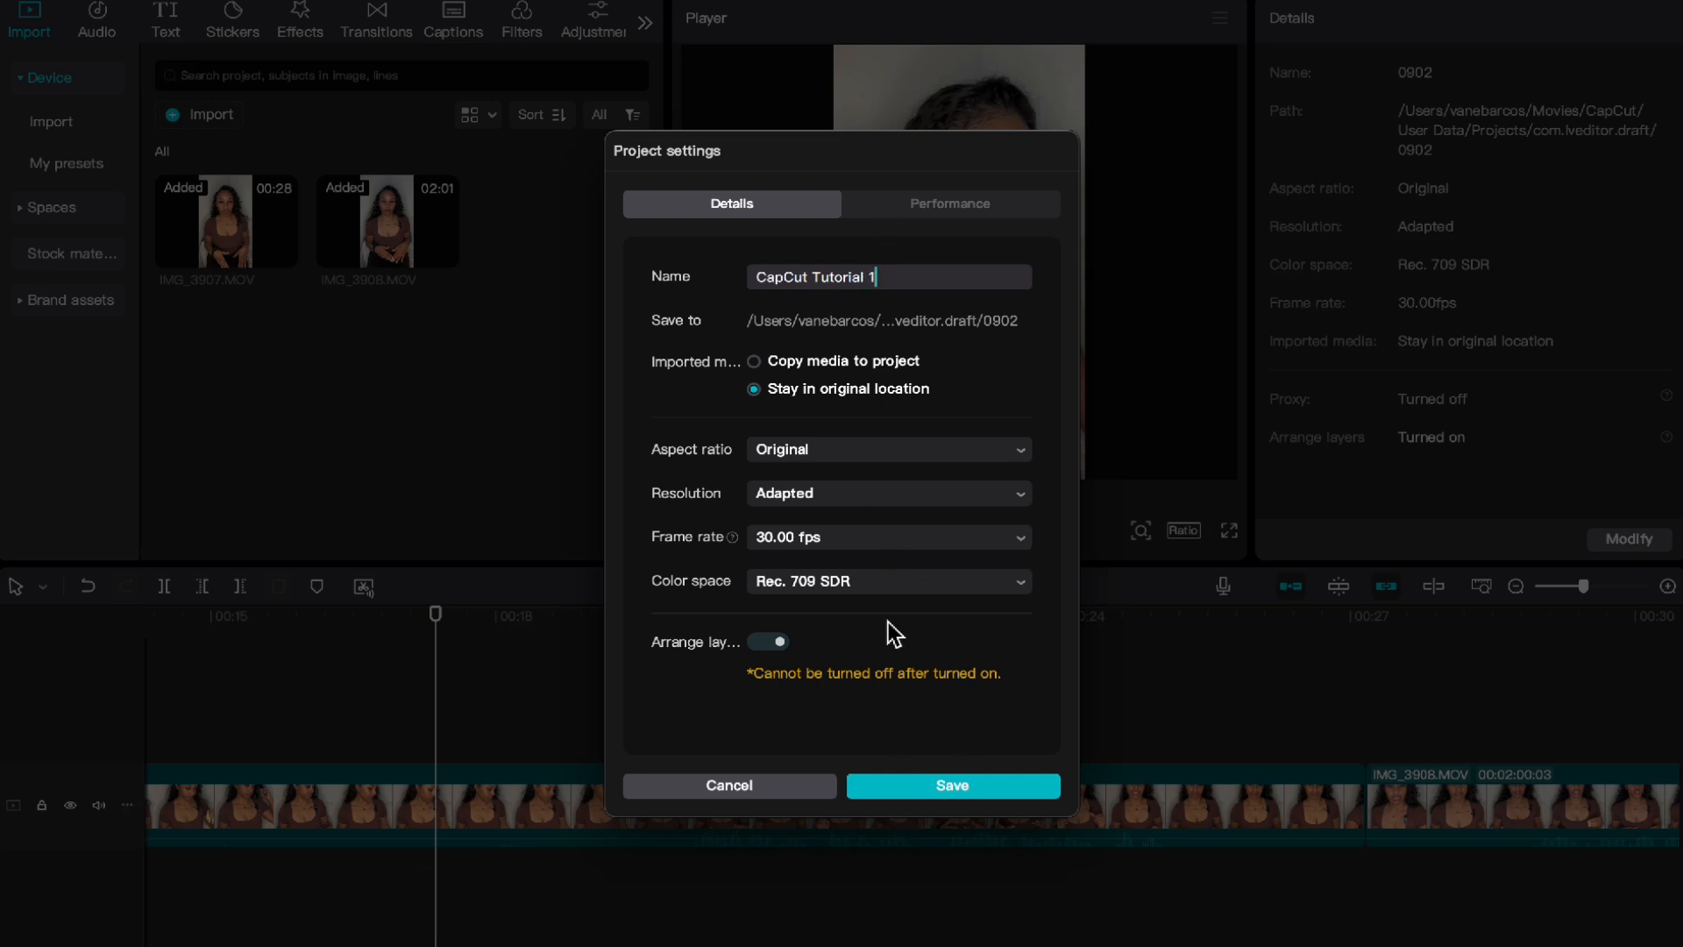
left_click(918, 784)
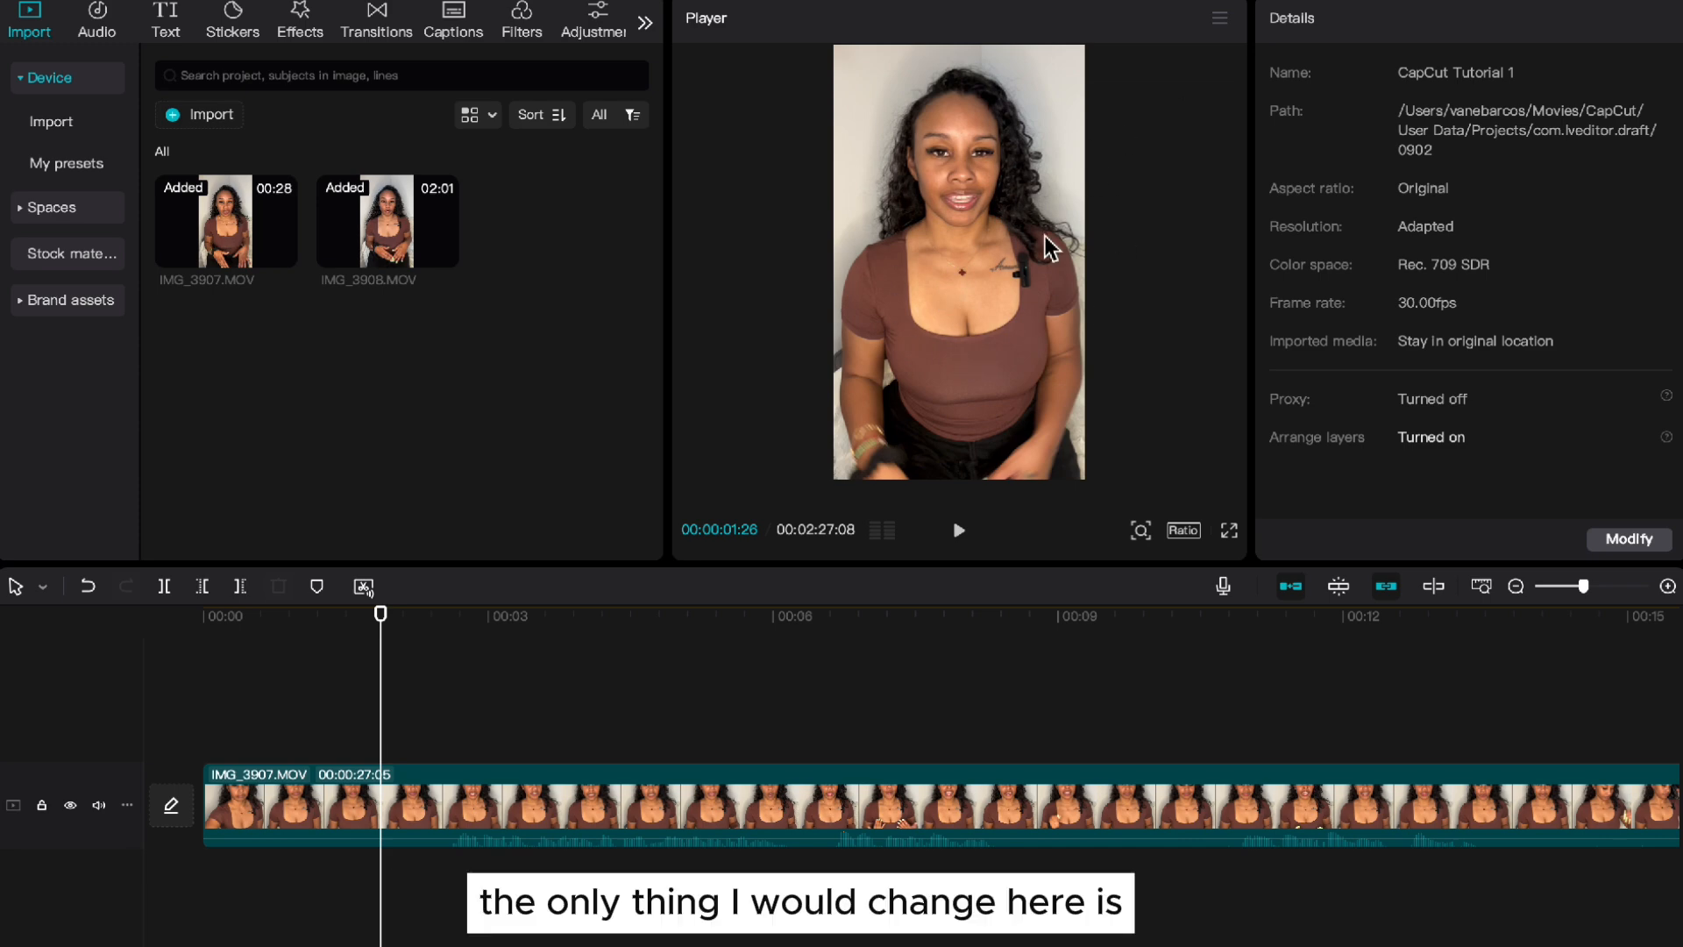
Step: Look through the player options and the built-in audio, text, sticker, transition and caption libraries
left_click(1221, 19)
mouse_move(1180, 102)
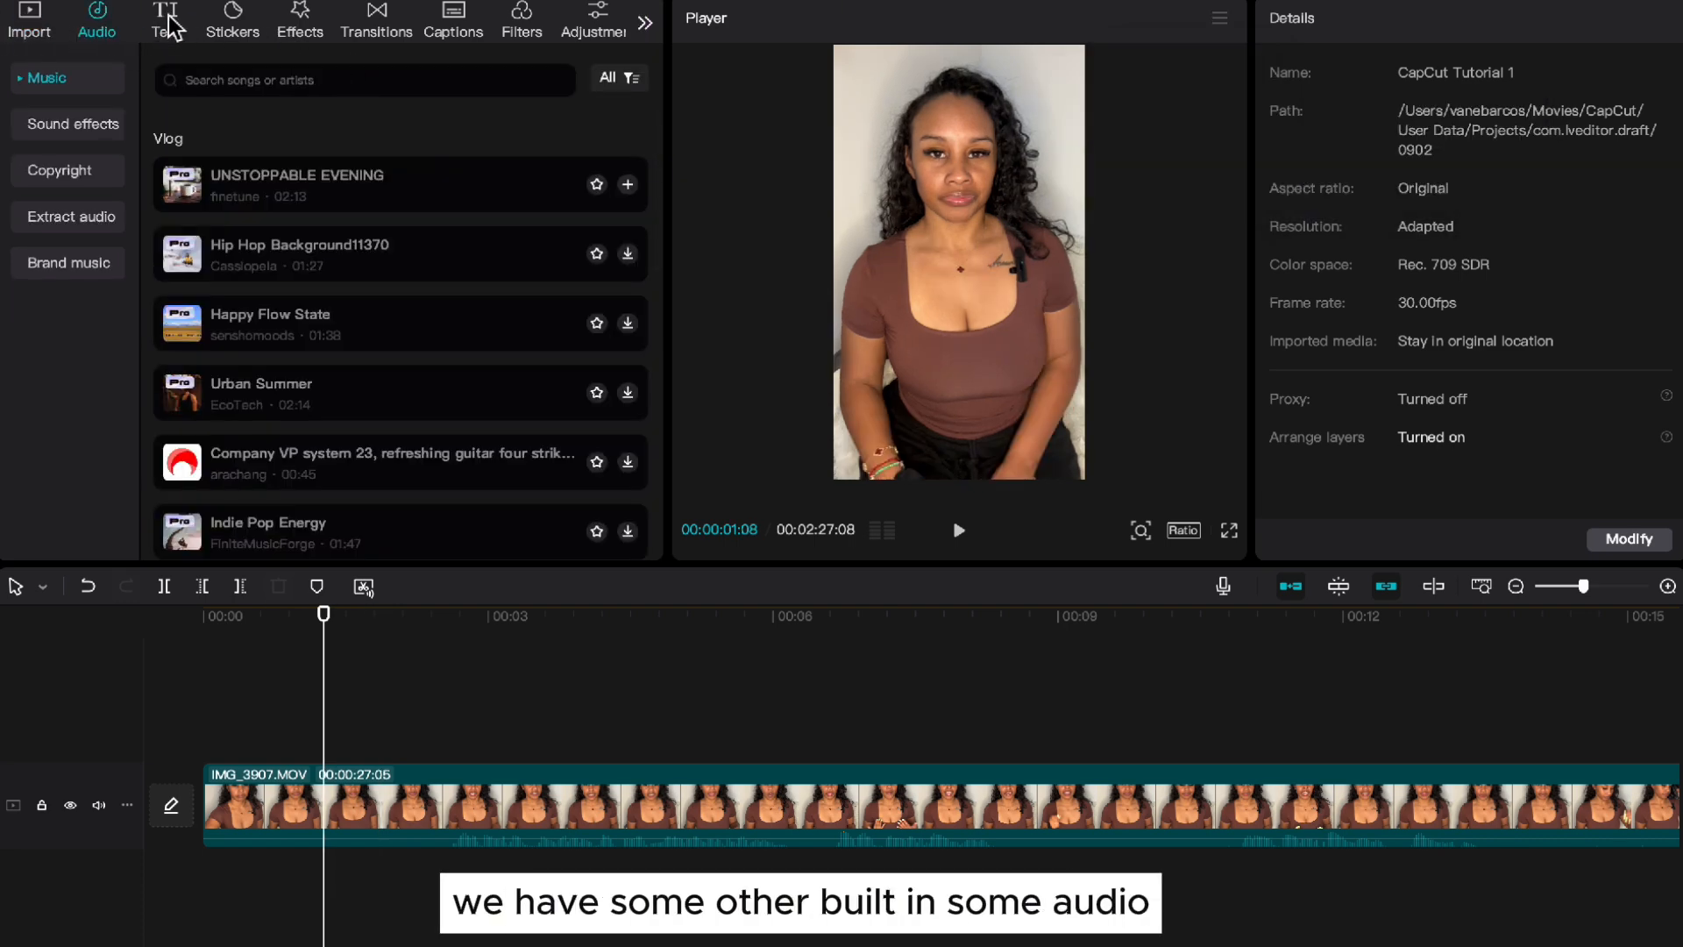
left_click(168, 24)
left_click(53, 171)
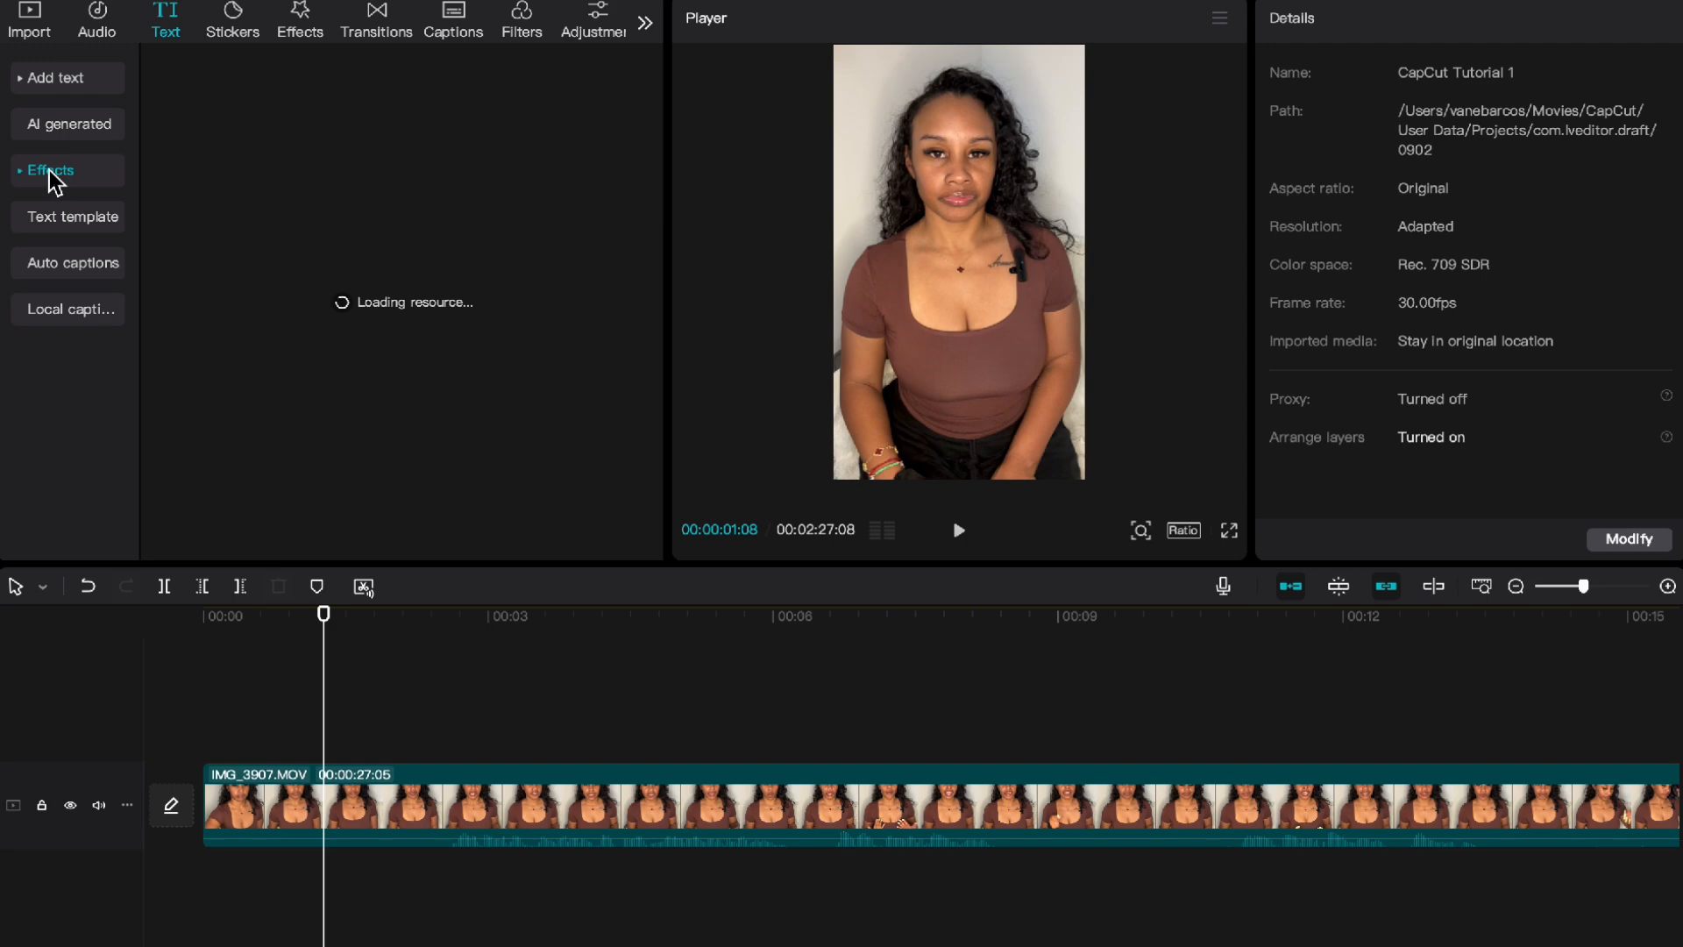
left_click(232, 19)
scroll(471, 373, "down", 2)
left_click(376, 21)
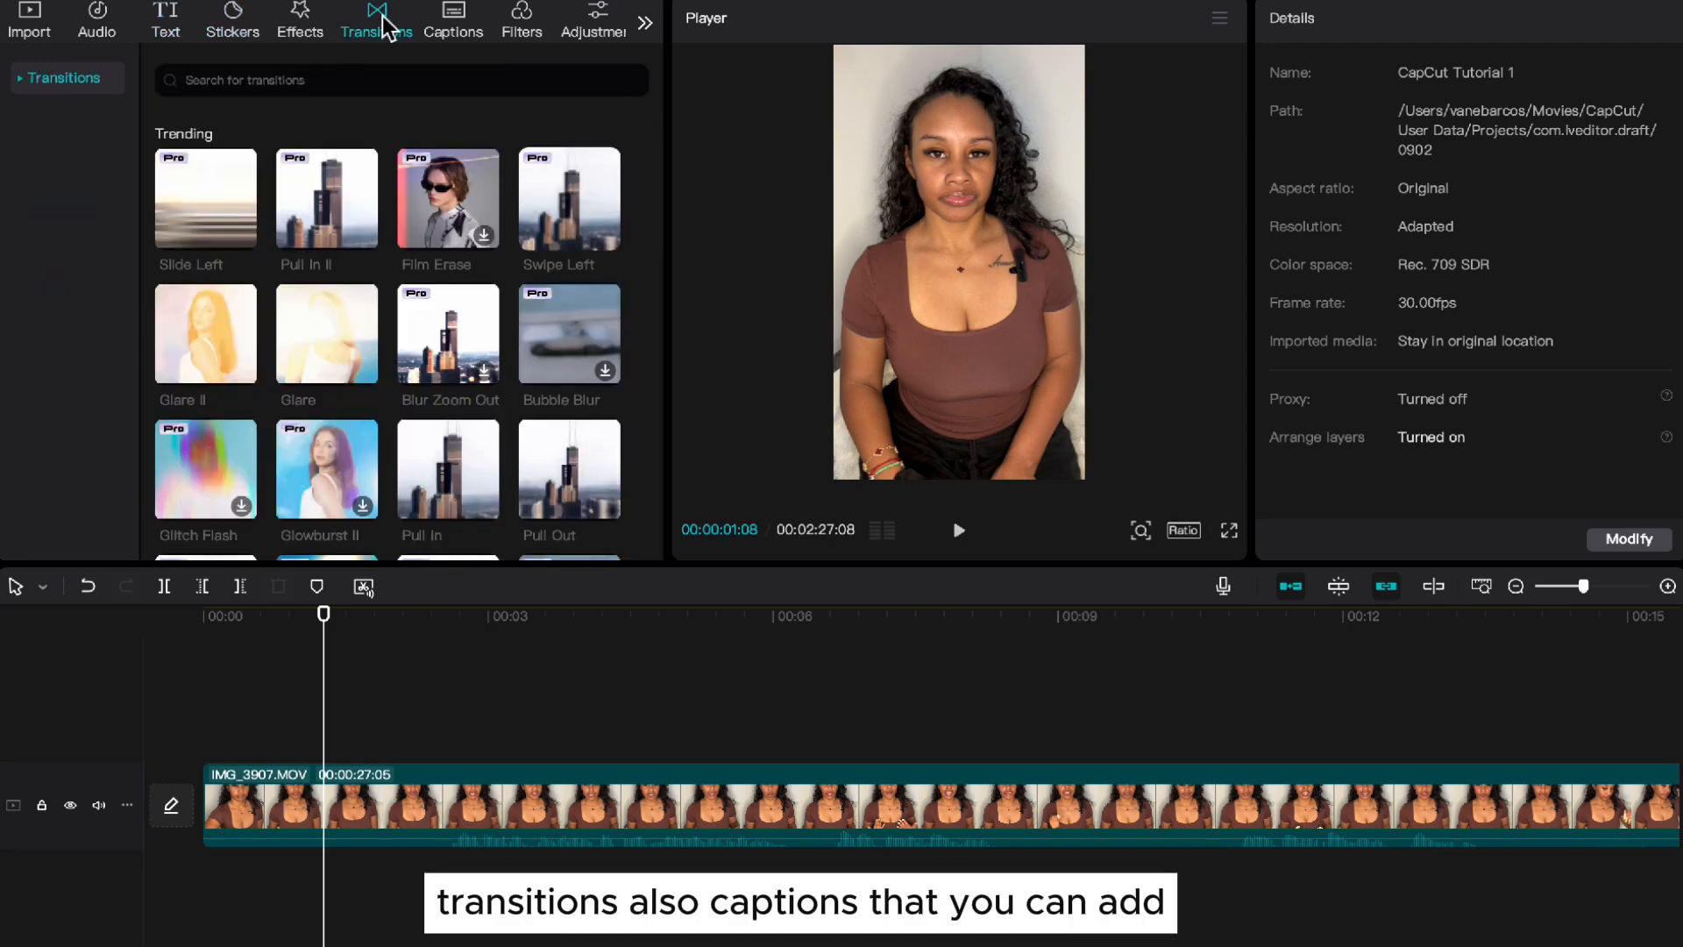
left_click(454, 23)
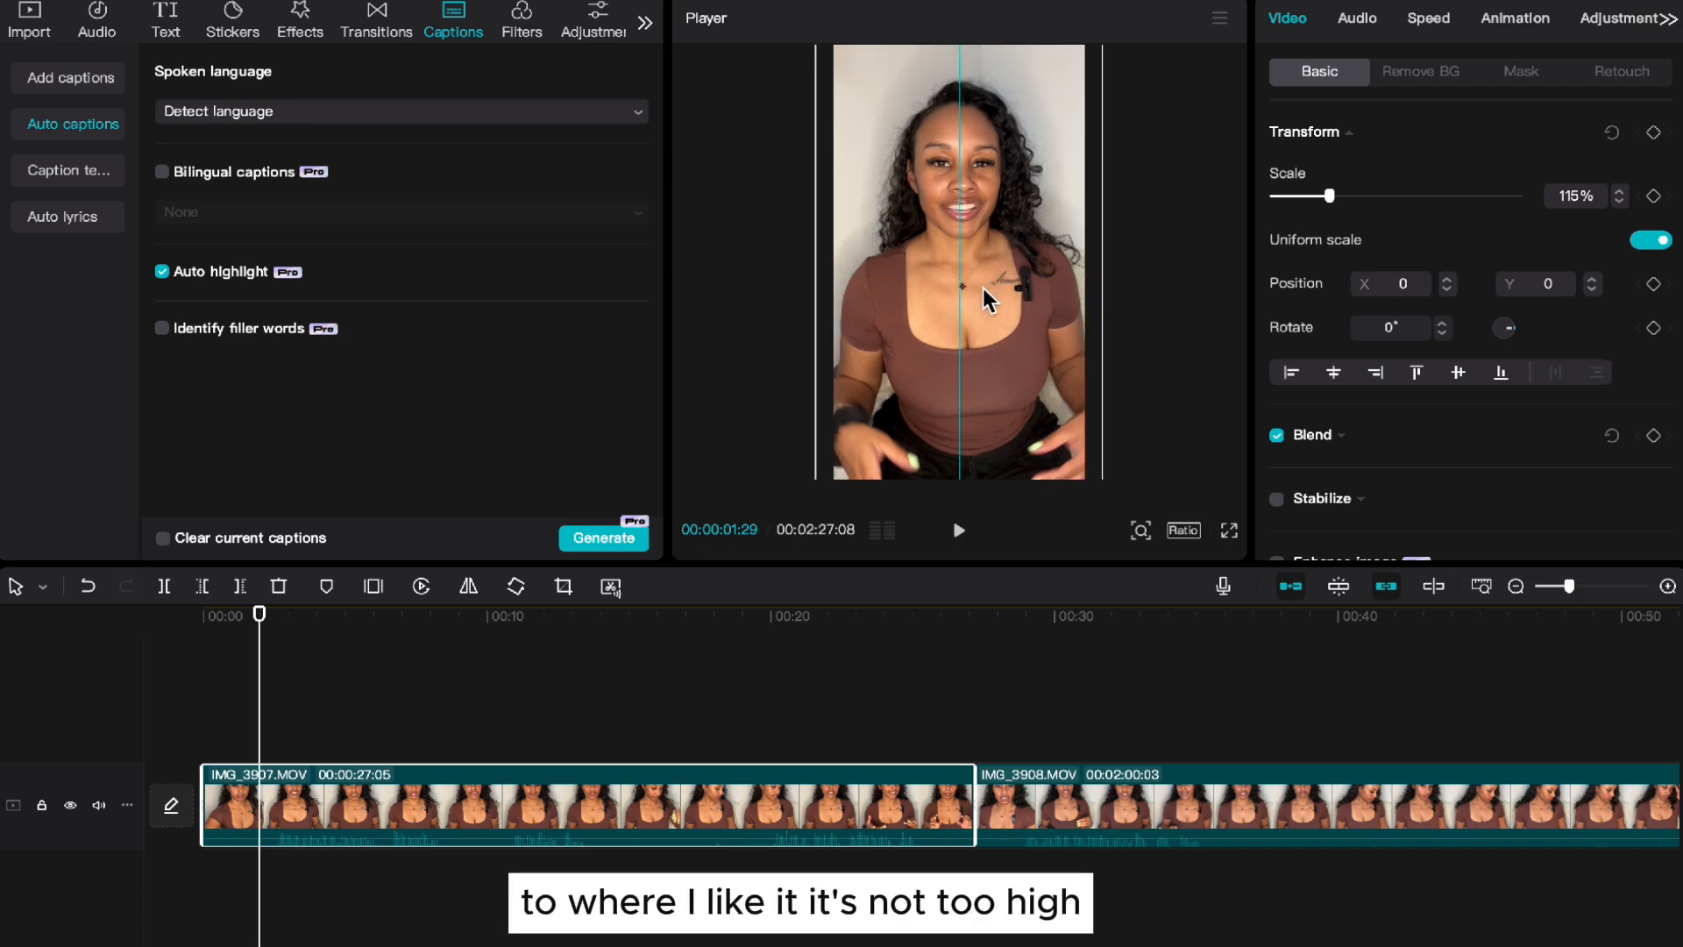
Step: Reframe the IMG_3907.MOV clip by scaling it to 103% and centring it at position X 0, Y 0
mouse_move(977, 271)
left_mouse_down()
mouse_move(970, 225)
mouse_move(975, 261)
left_mouse_up()
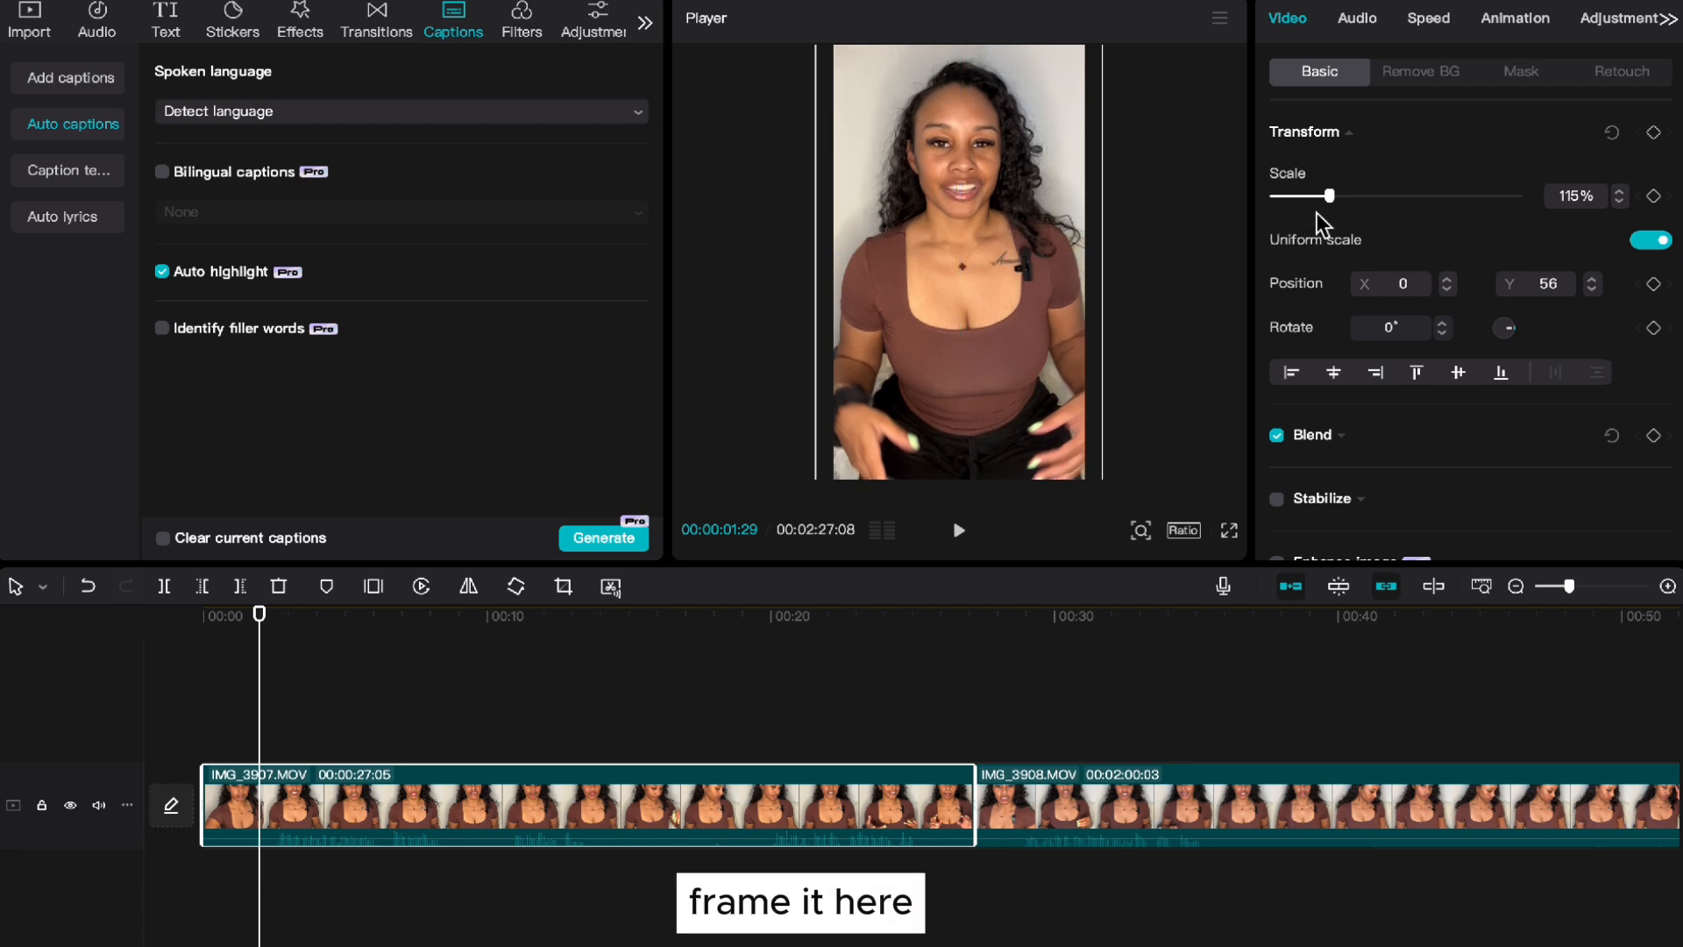
mouse_move(1332, 198)
left_mouse_down()
mouse_move(1356, 197)
mouse_move(1323, 197)
left_mouse_up()
left_click_drag(973, 233, 916, 235)
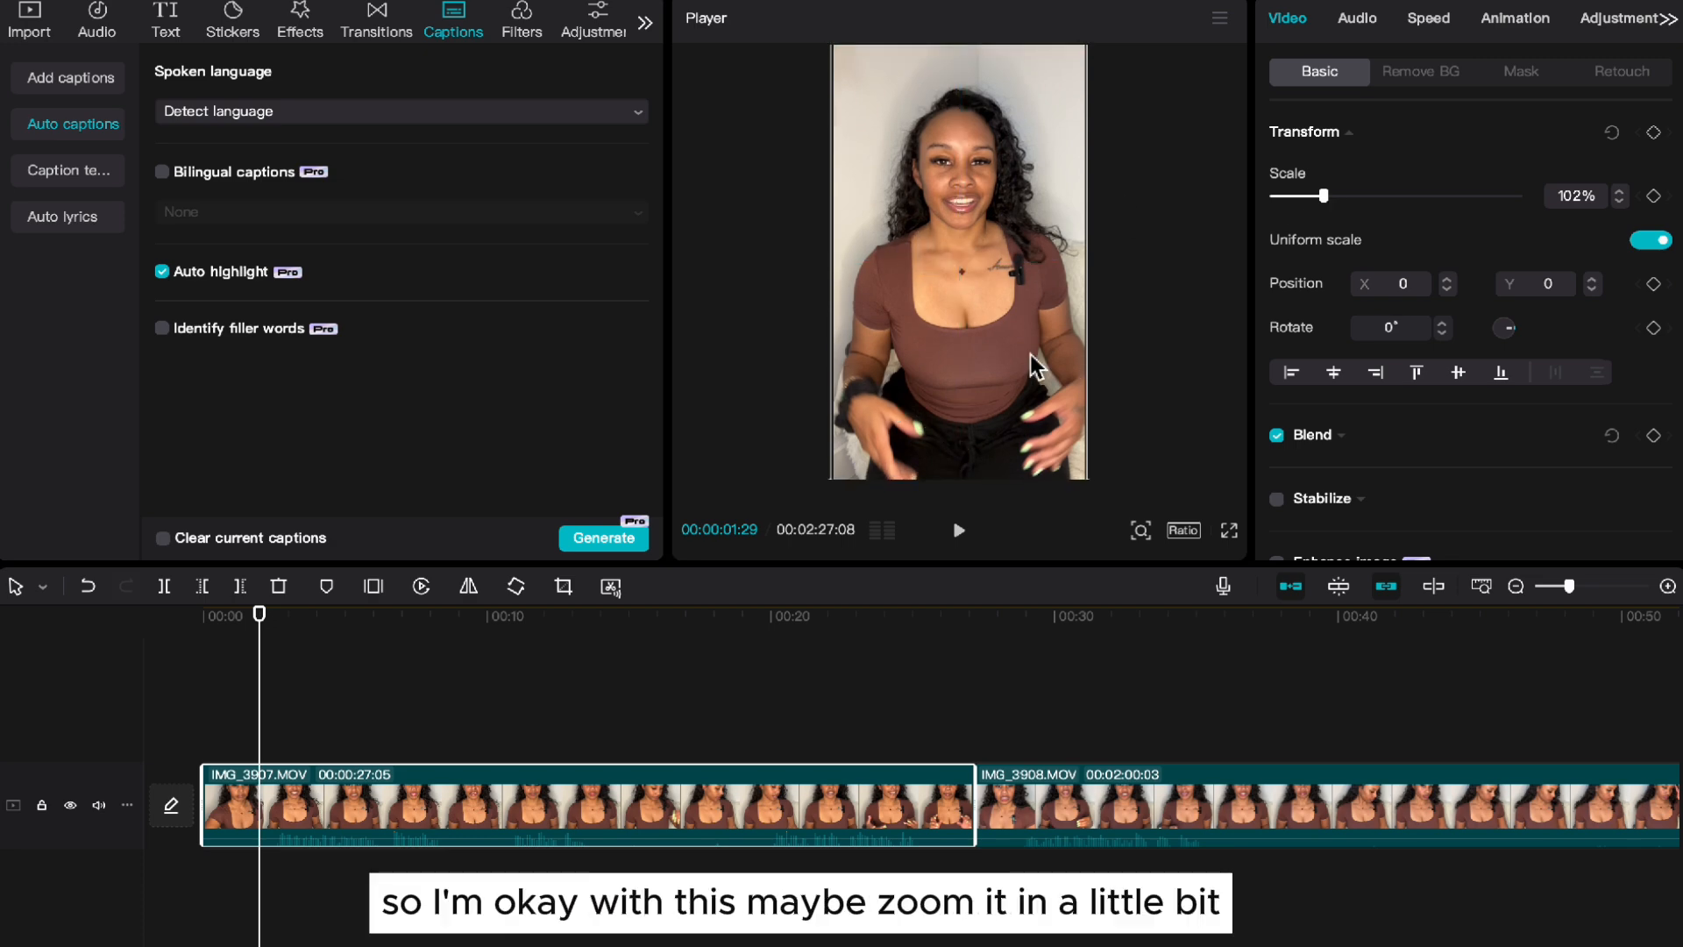
left_click(1329, 194)
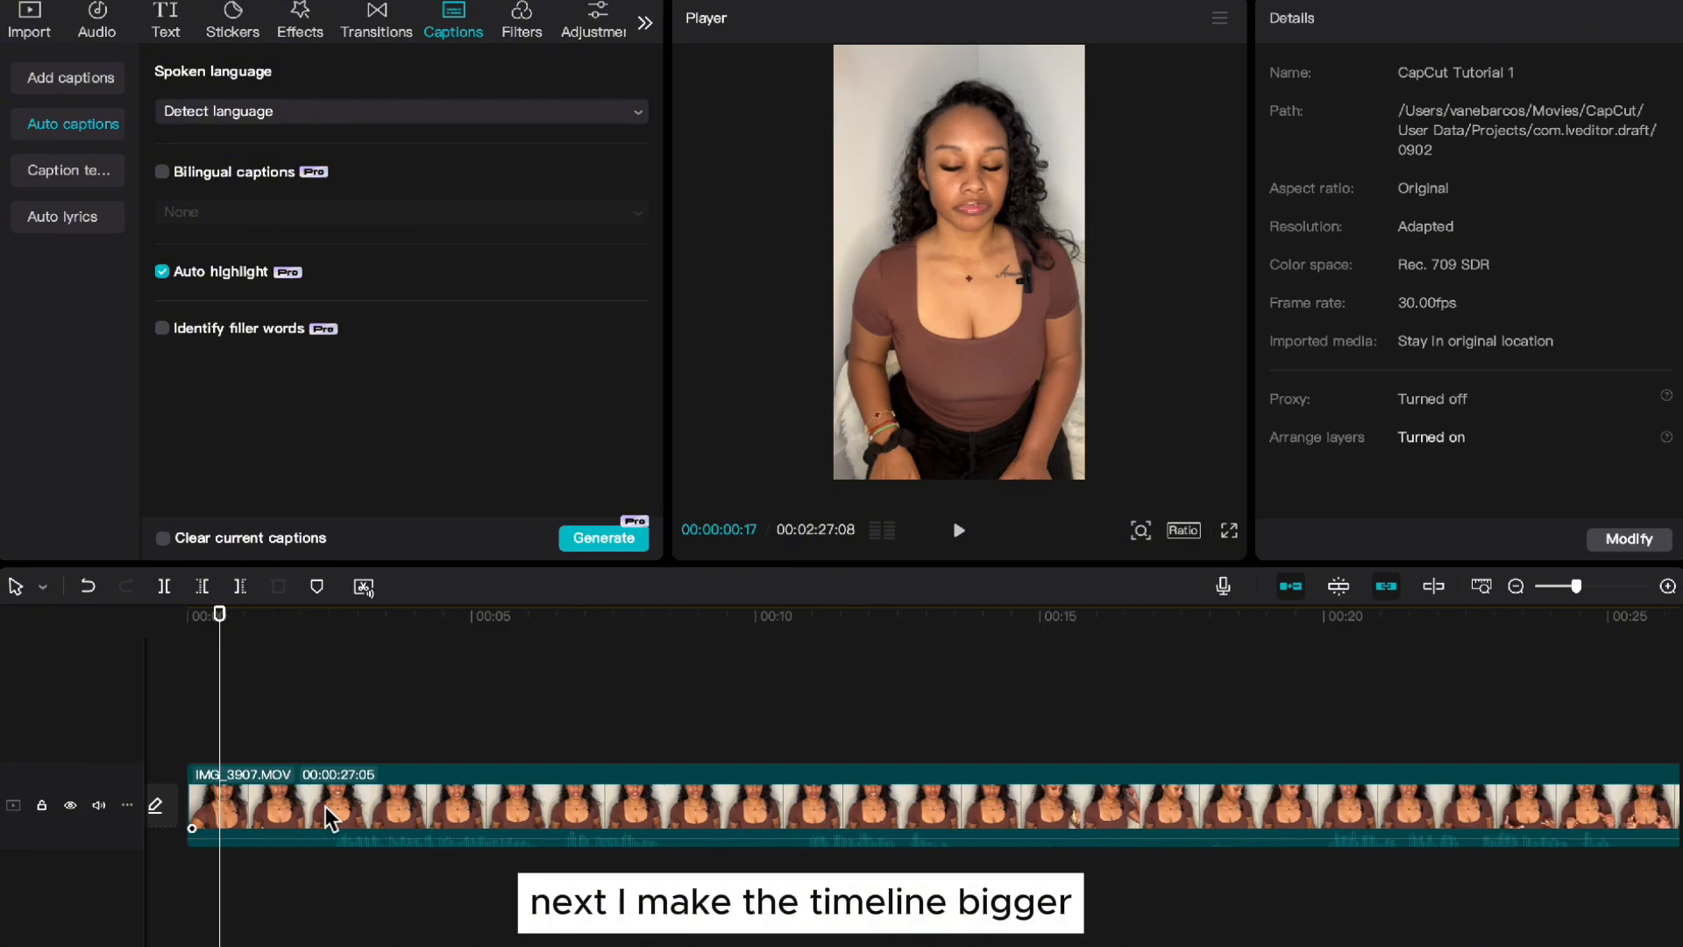
Step: Trim the beginning of the IMG_3907.MOV clip to a duration of 00:00:24:18 and play it back from the start
scroll(324, 806, "up", 5)
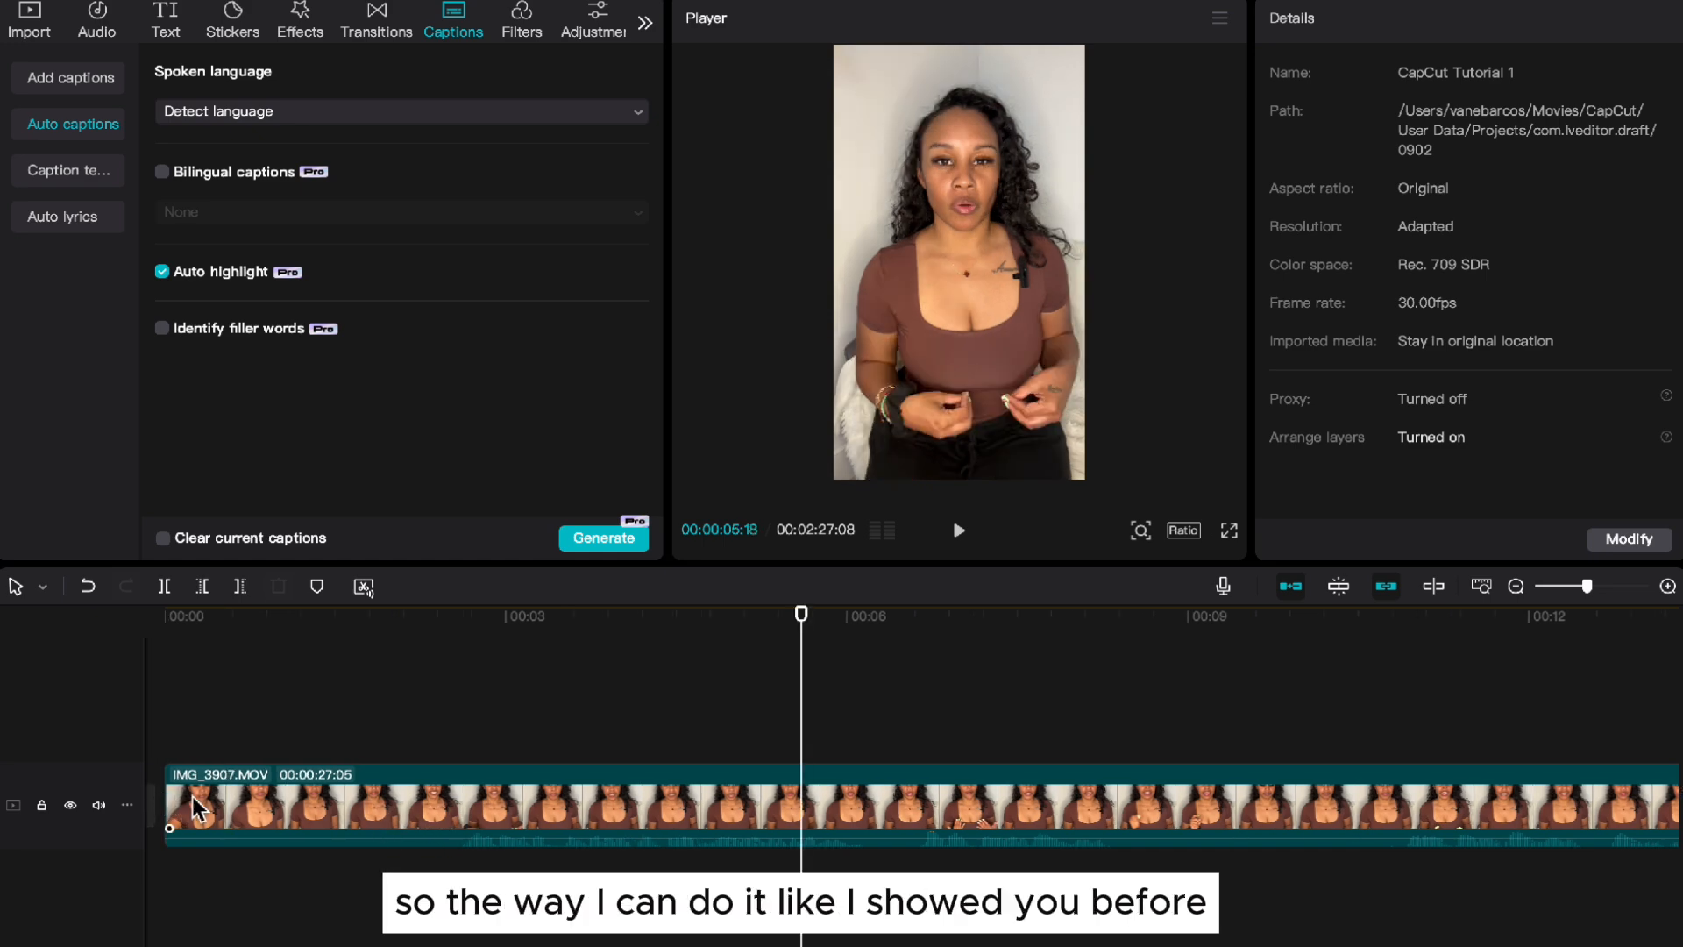
left_click(192, 796)
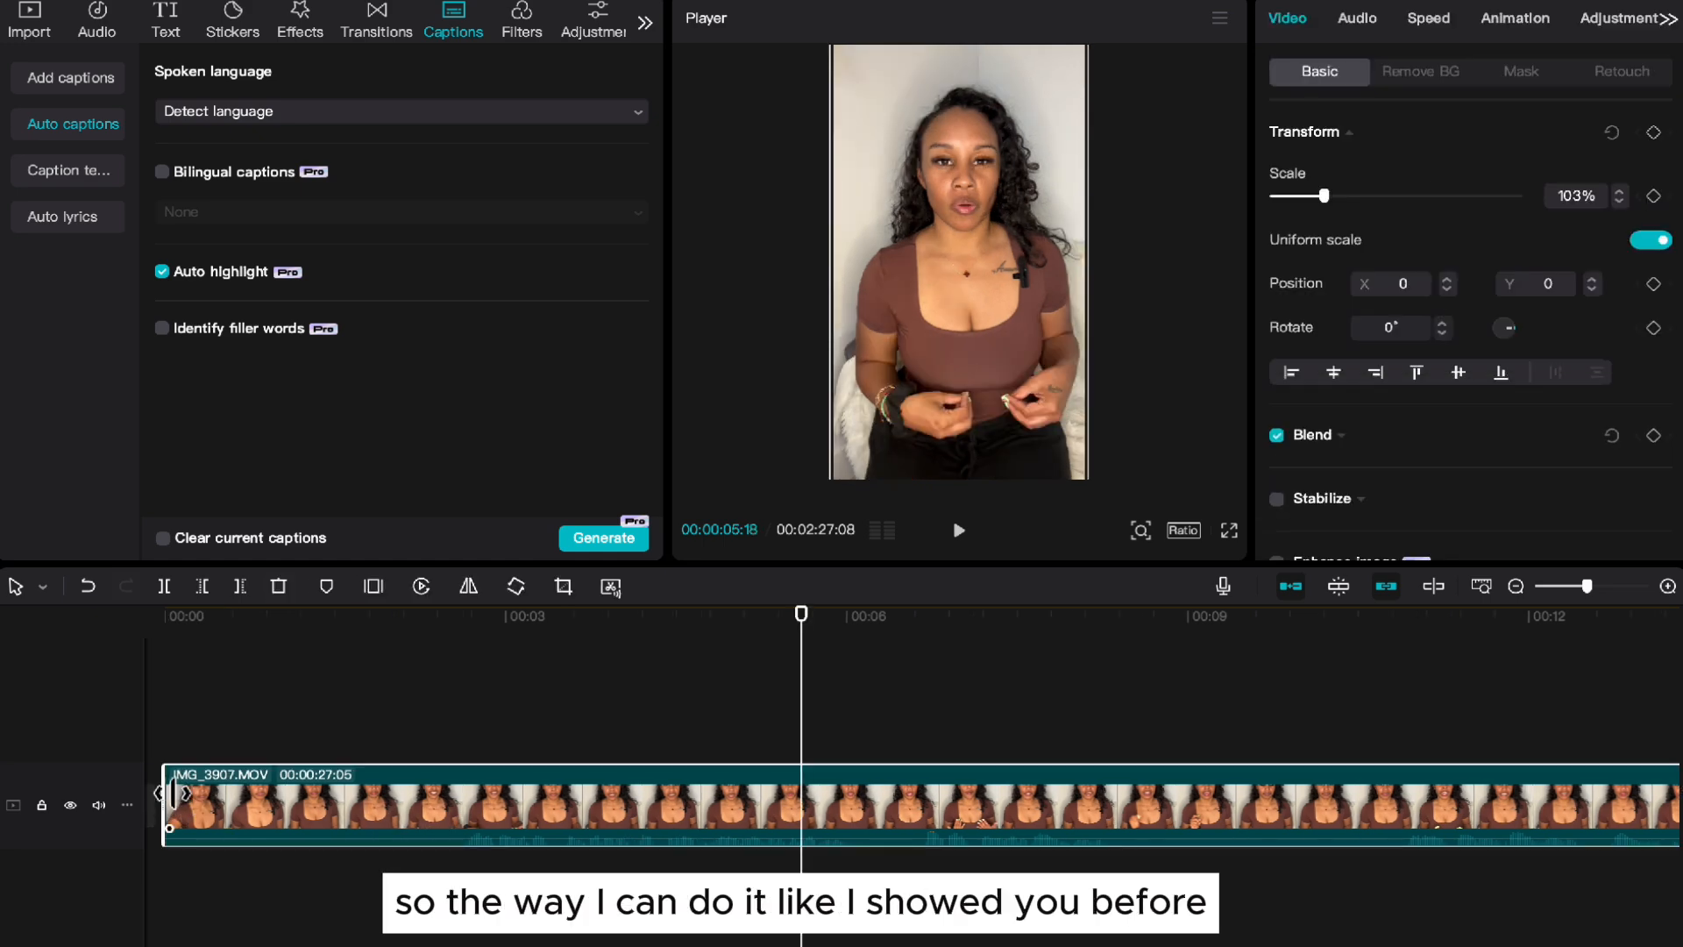
left_click_drag(172, 793, 498, 813)
left_click(187, 712)
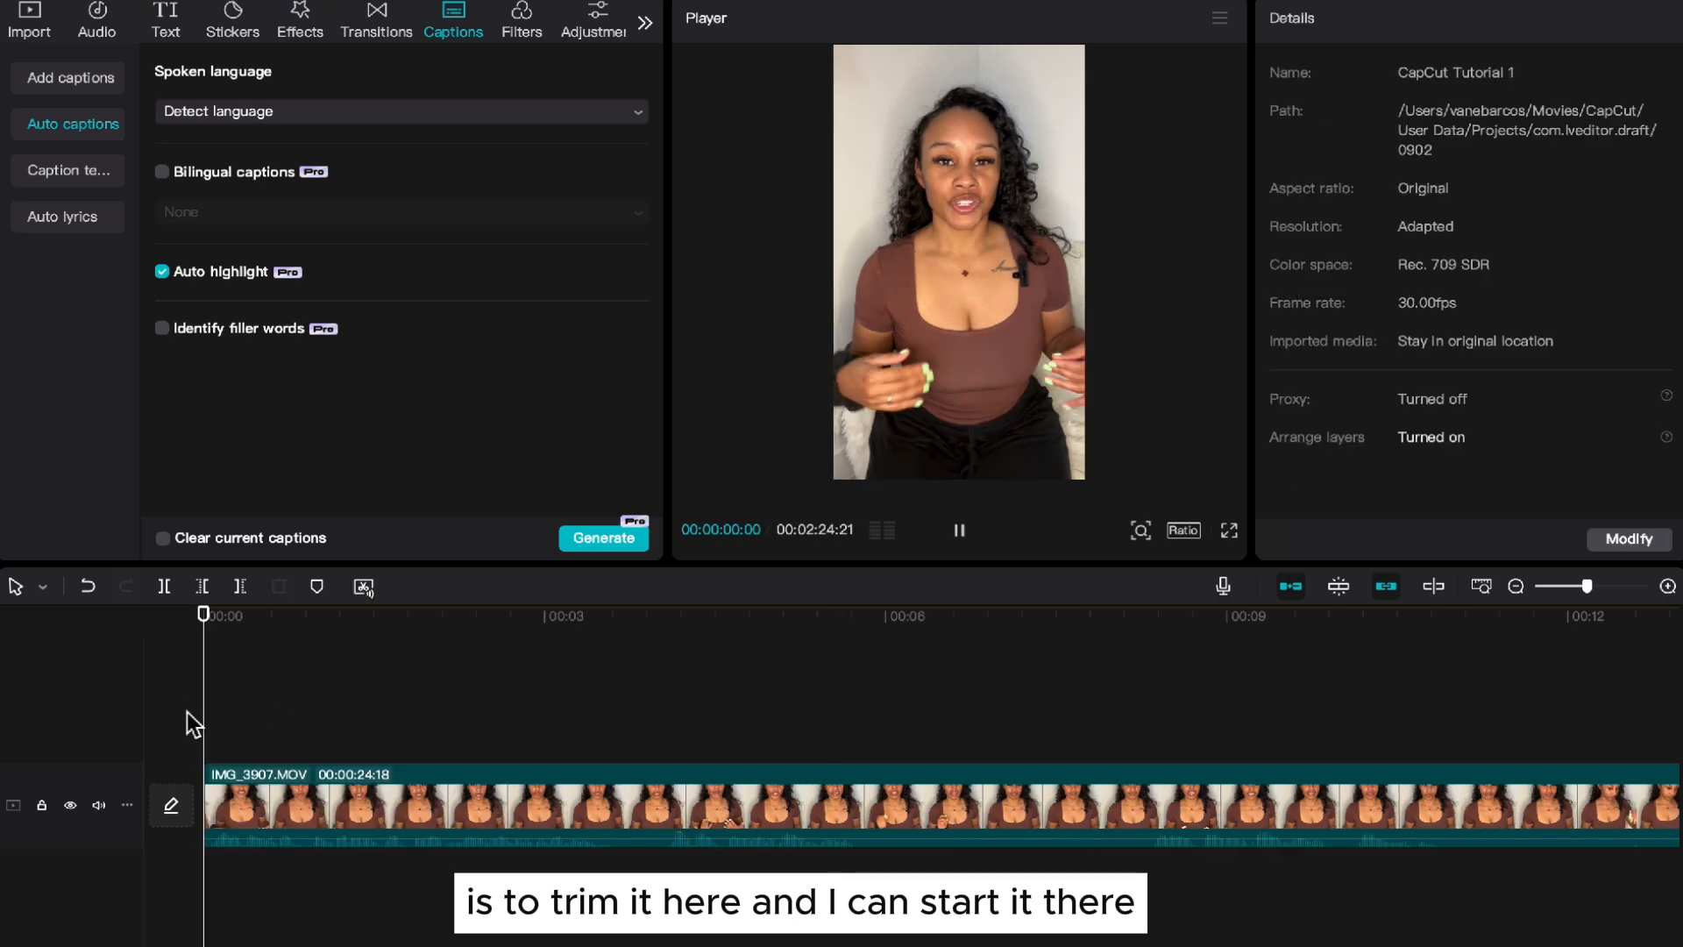
key("space")
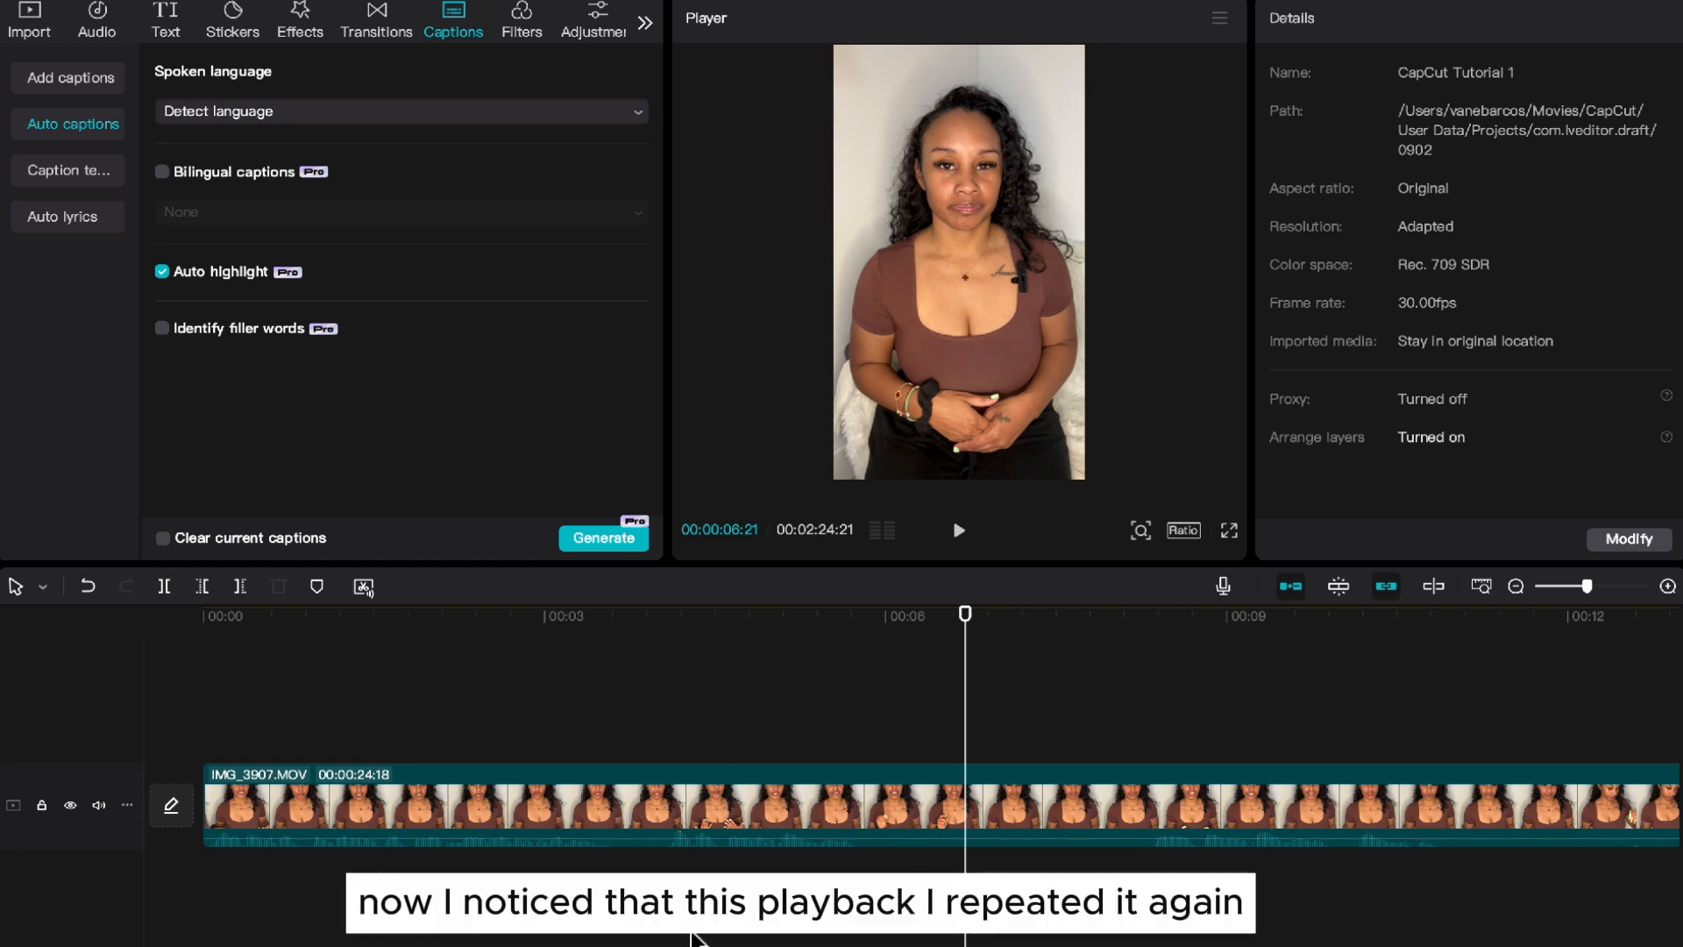
Step: Split the IMG_3907.MOV clip at 00:00:03:22 and play the second piece to find where the repeated part ends
left_click(629, 752)
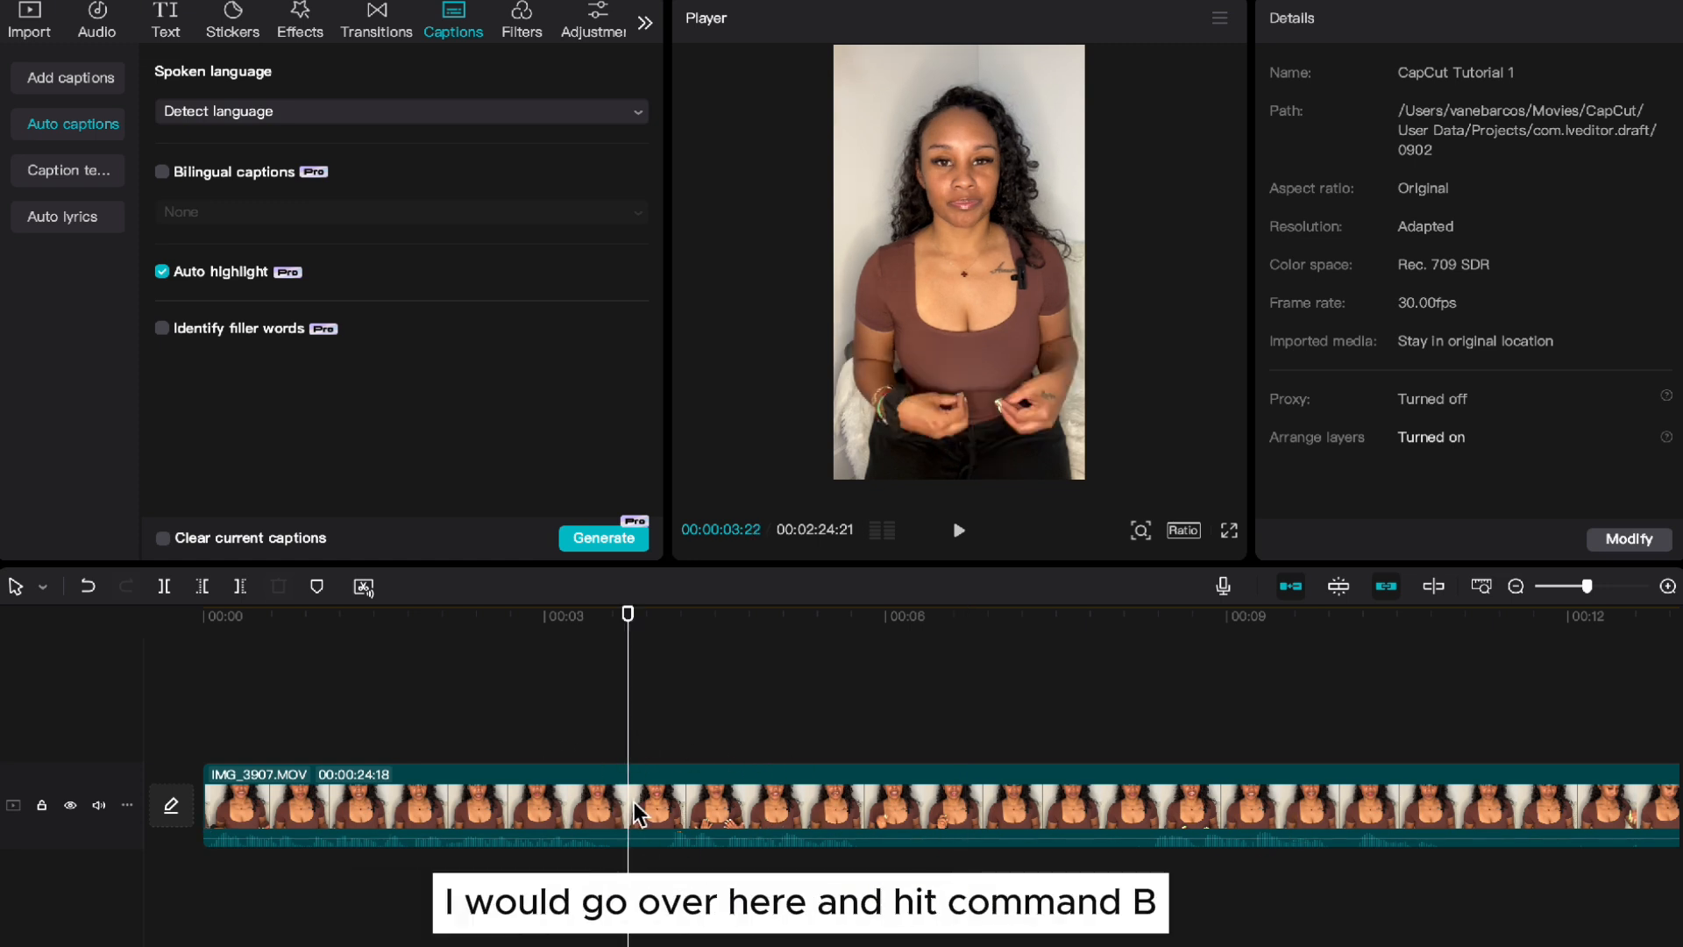
key("super+b")
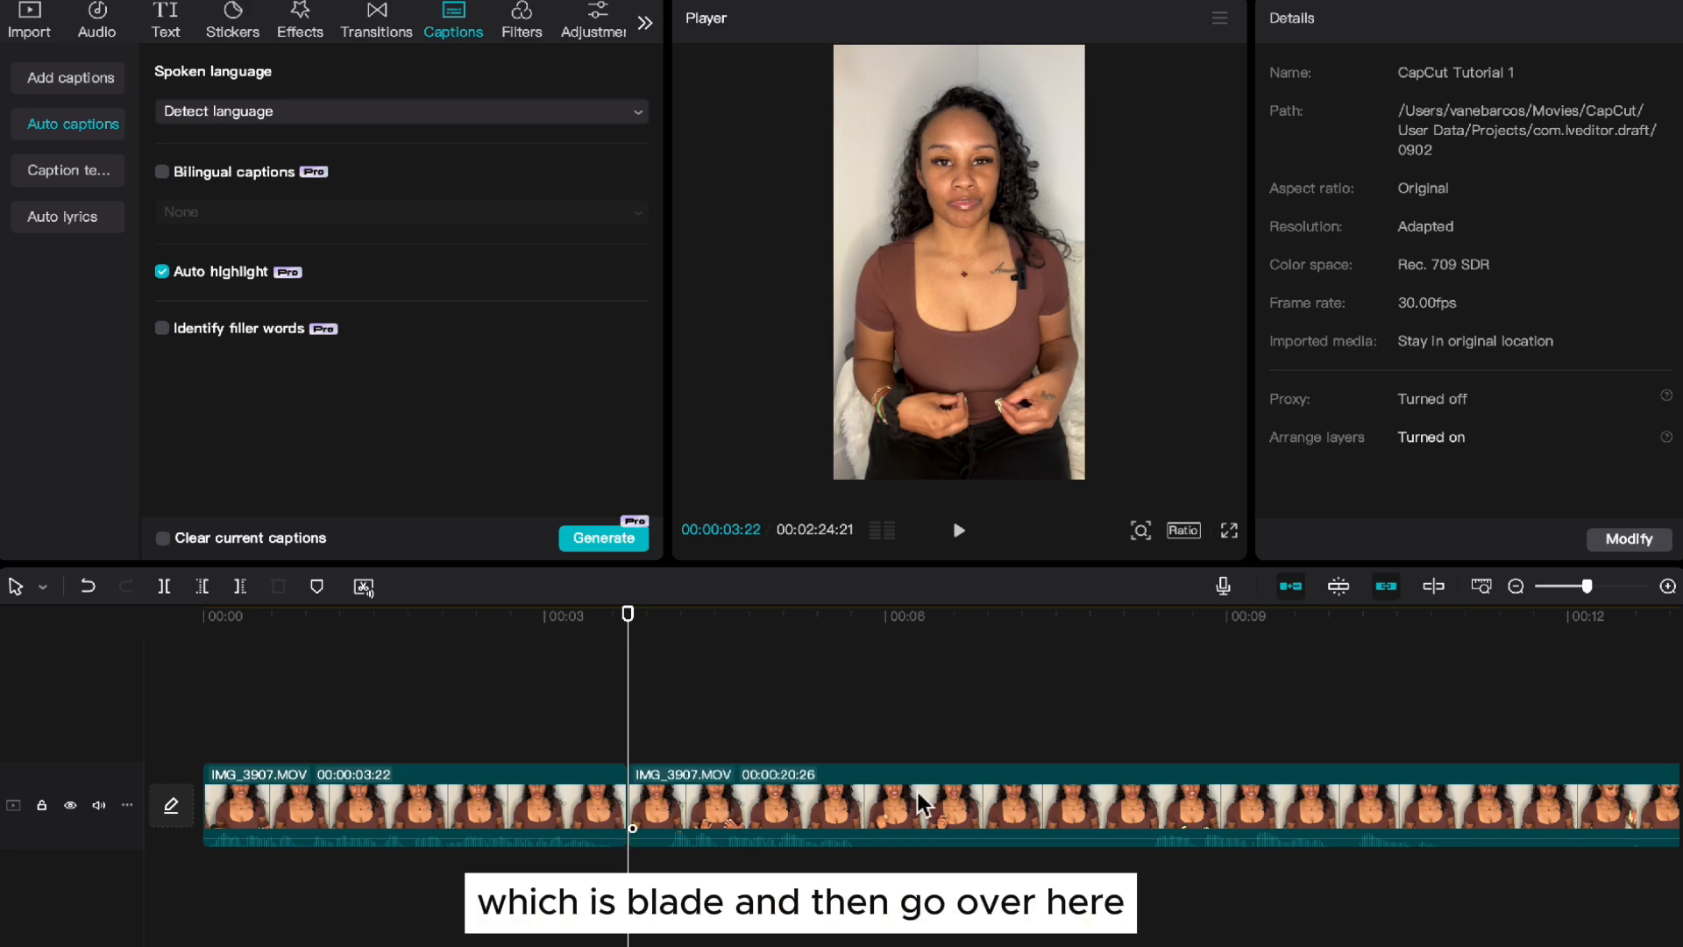
left_click(1117, 721)
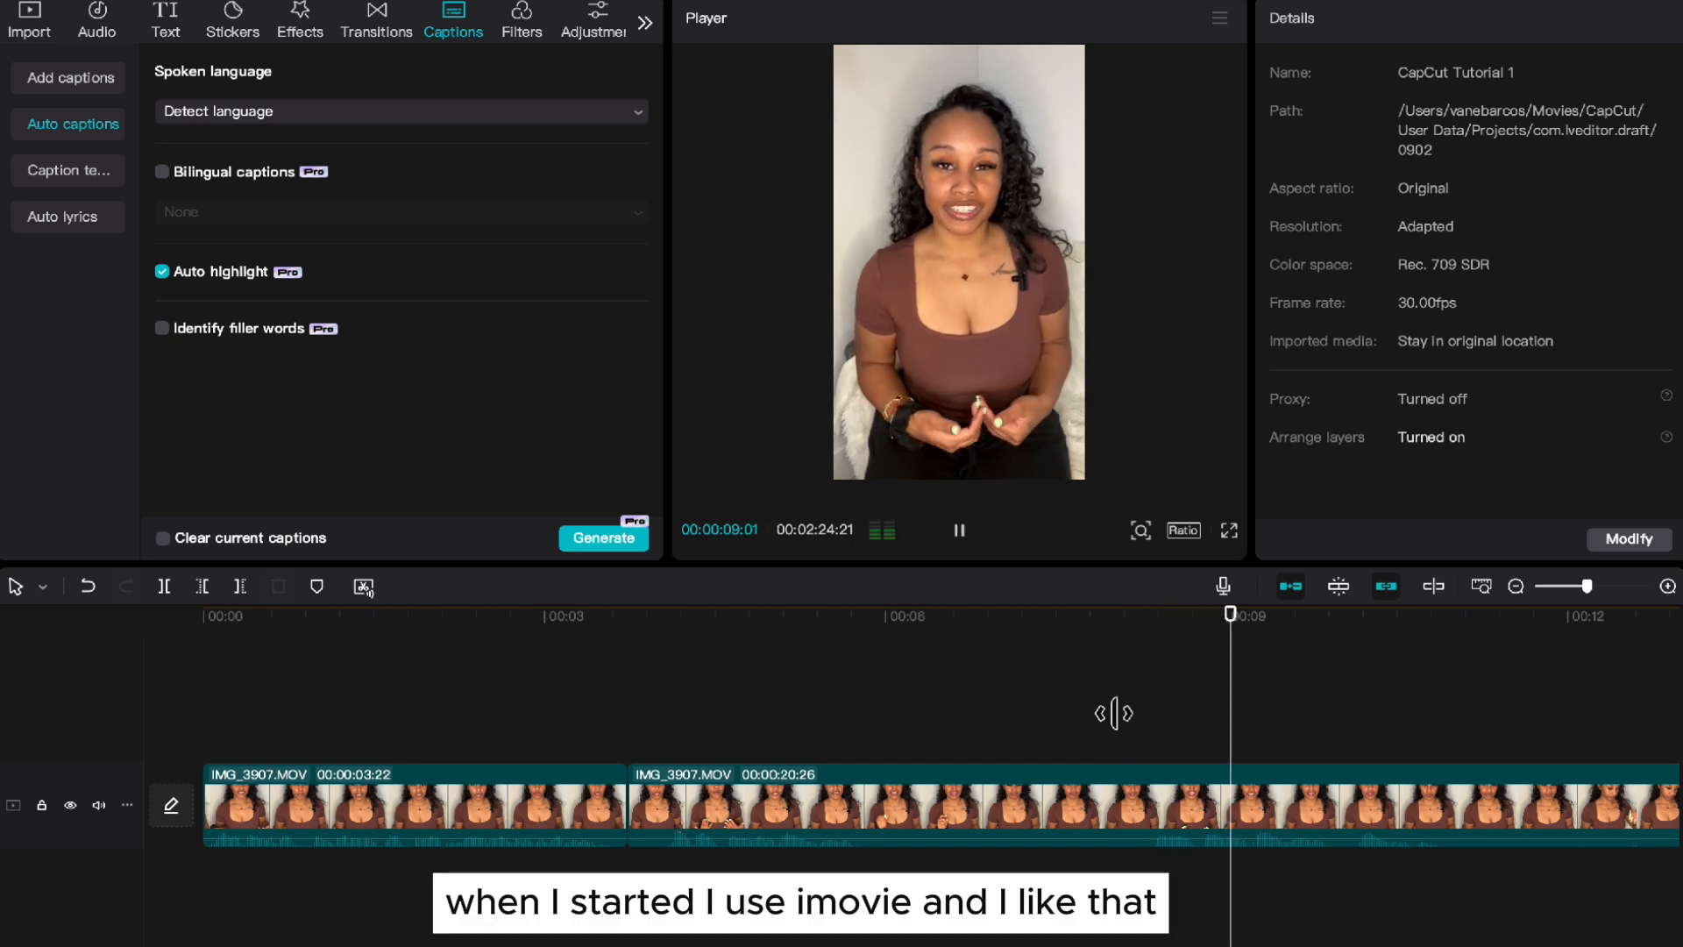
key("space")
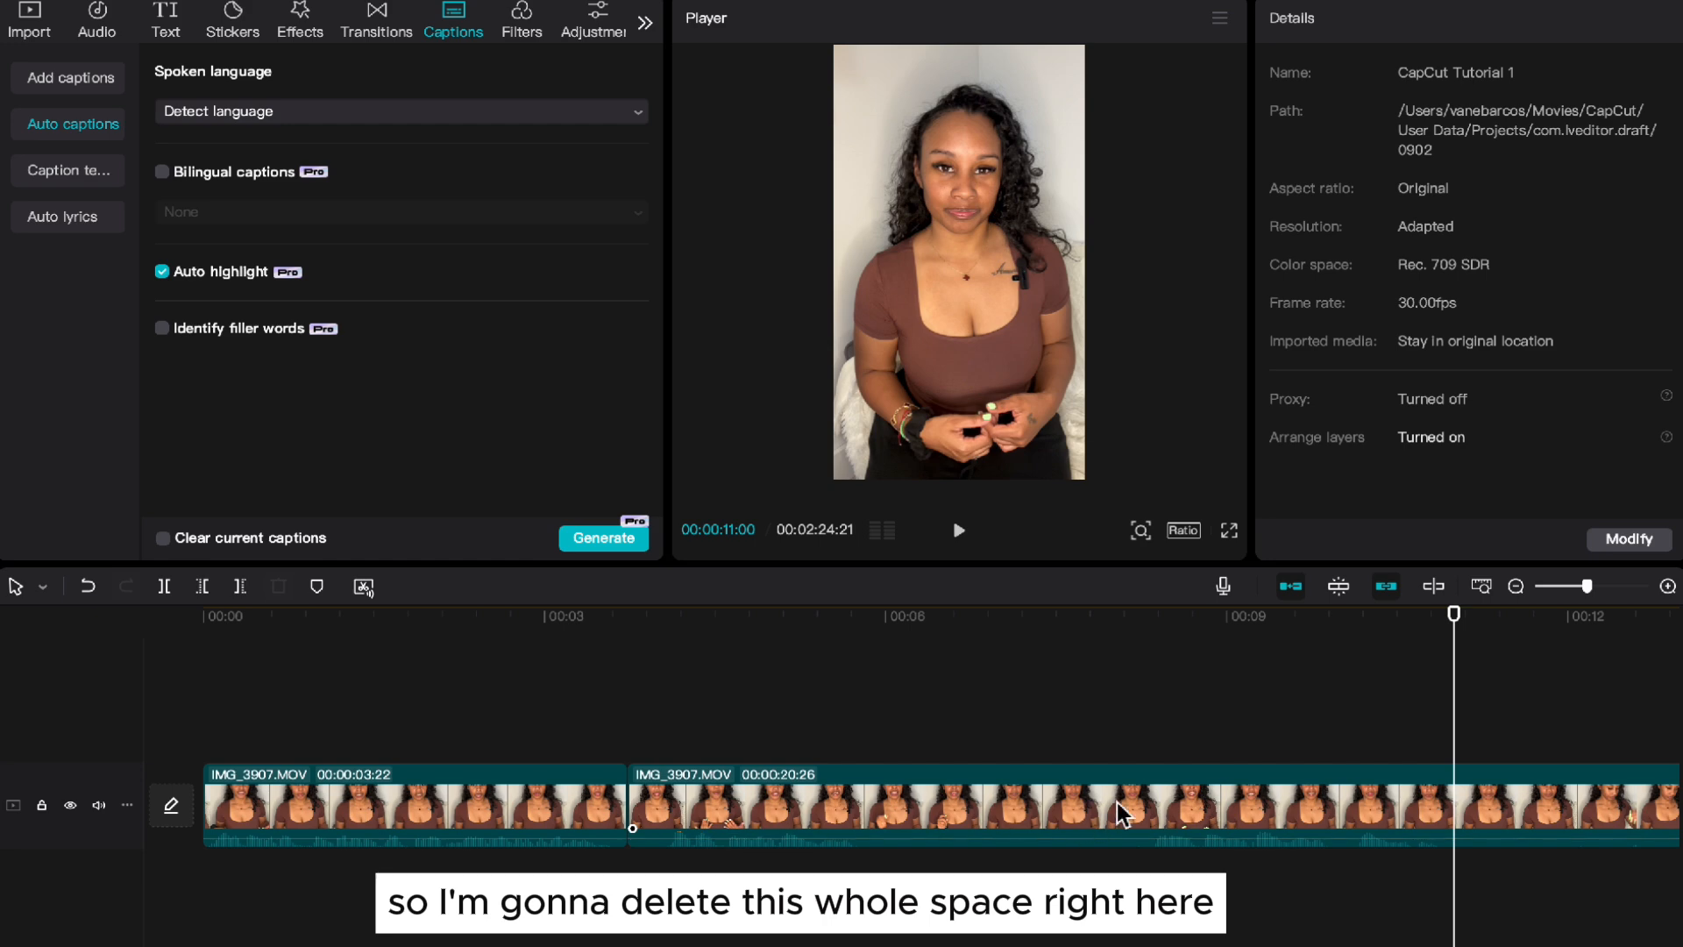
Step: Split the second IMG_3907.MOV piece at 00:00:08:10, just as speech resumes, and delete the section between the two cuts
left_click(1129, 720)
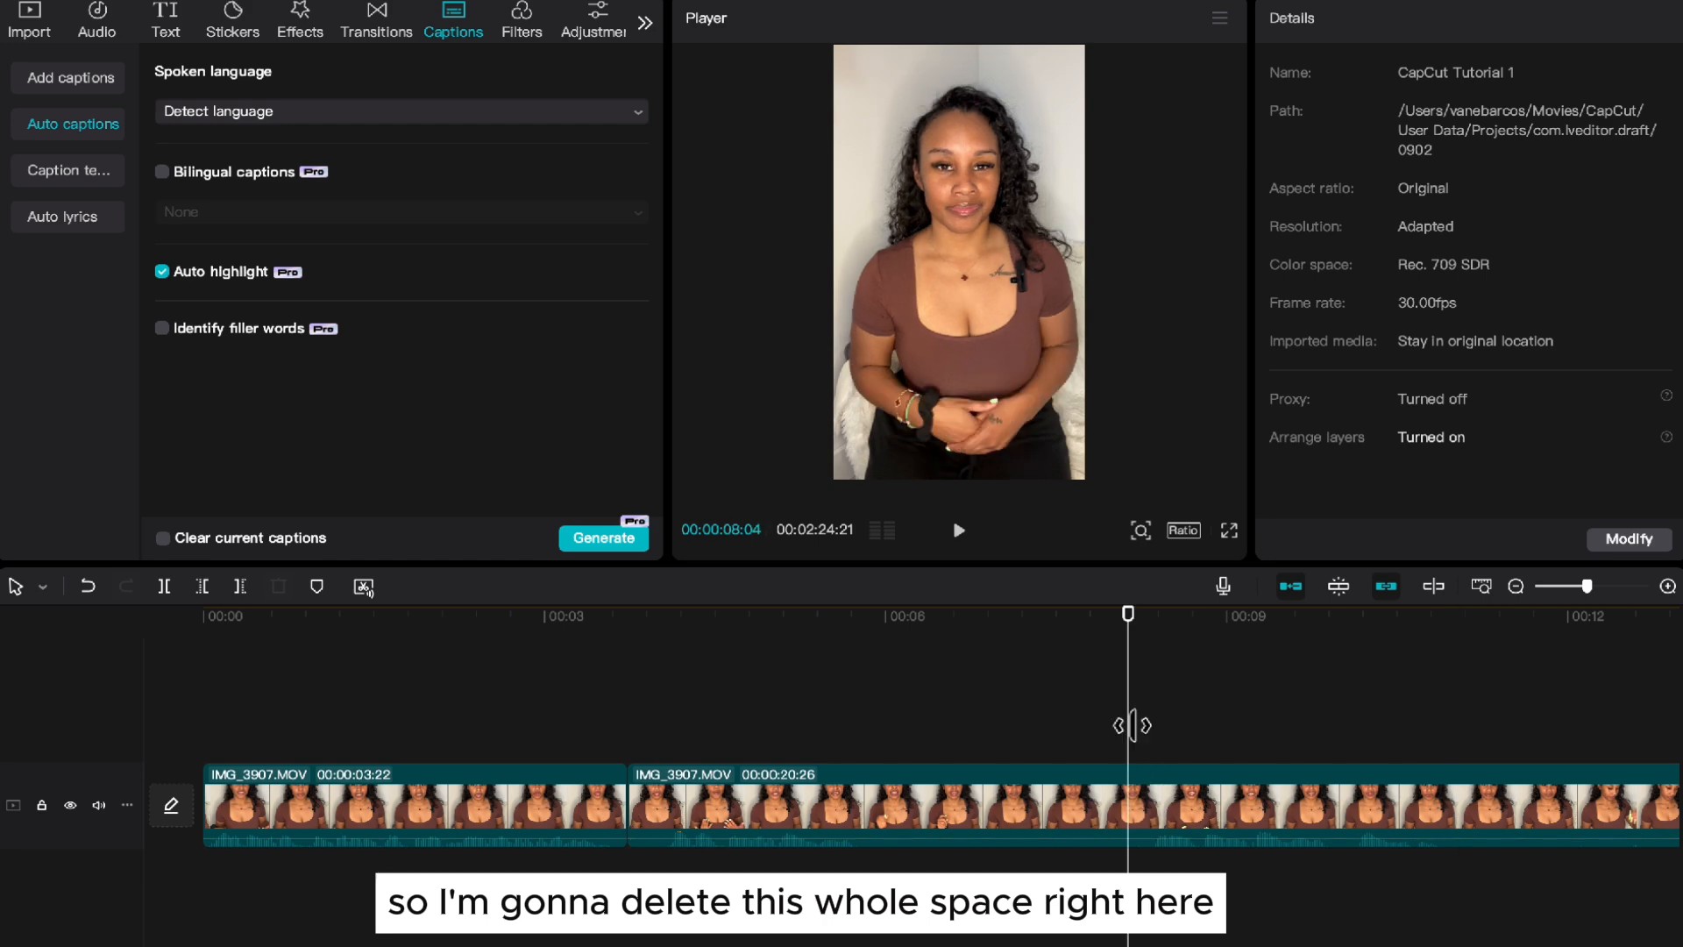
left_click(1144, 796)
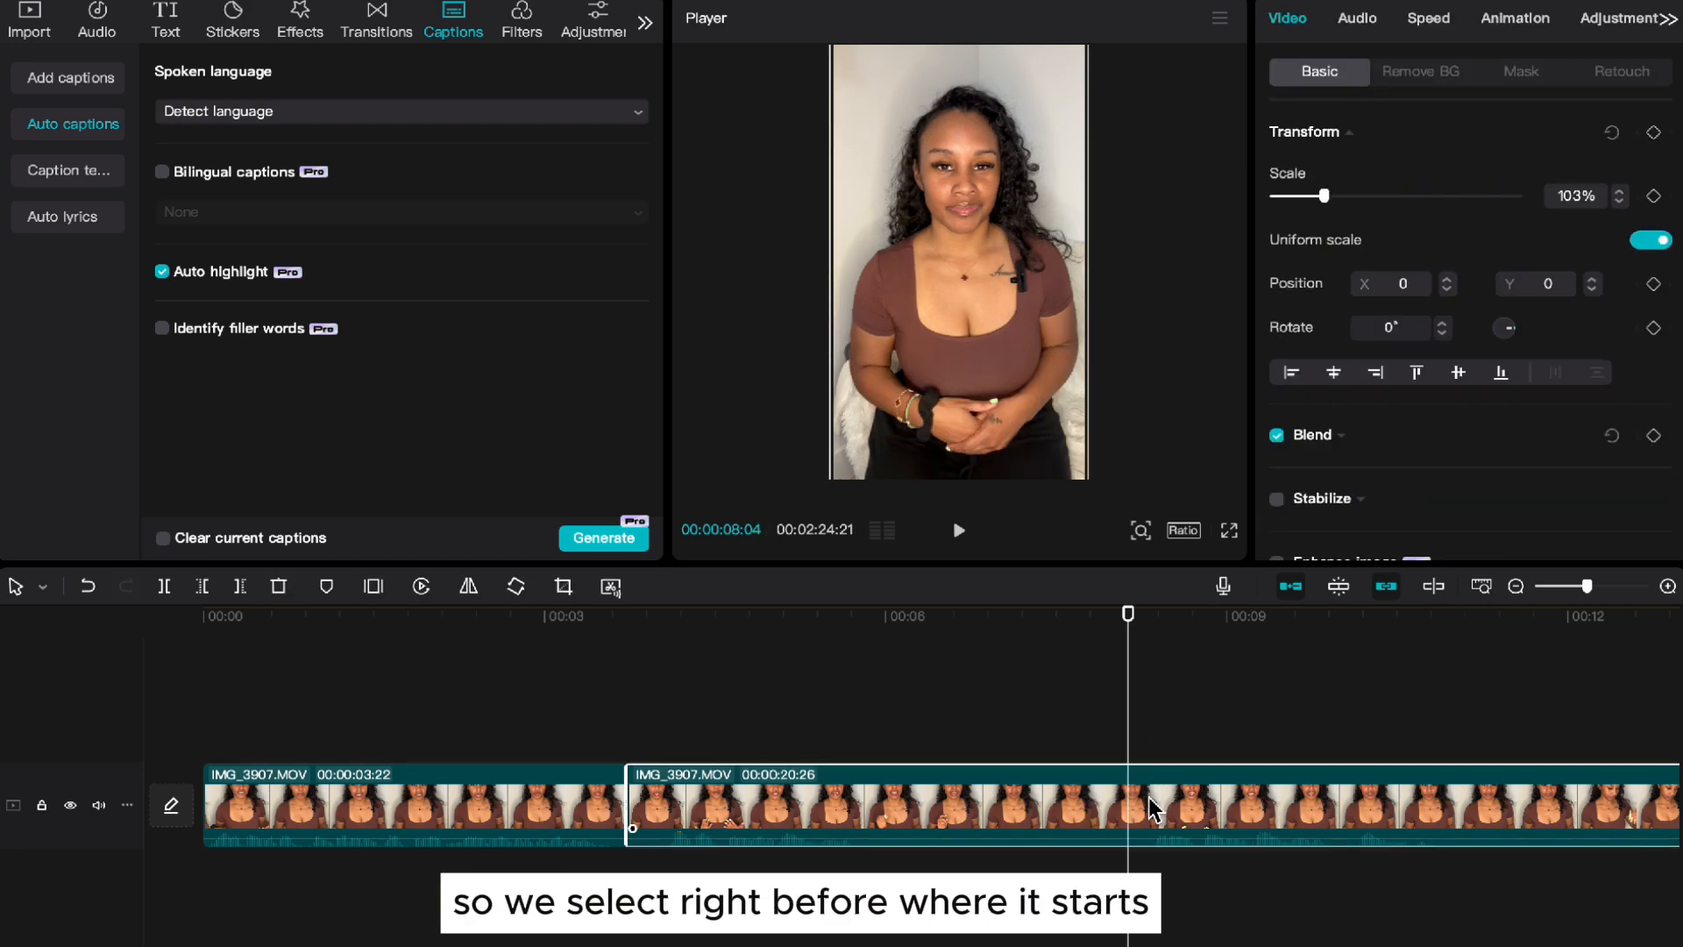
key("Right")
key("Right")
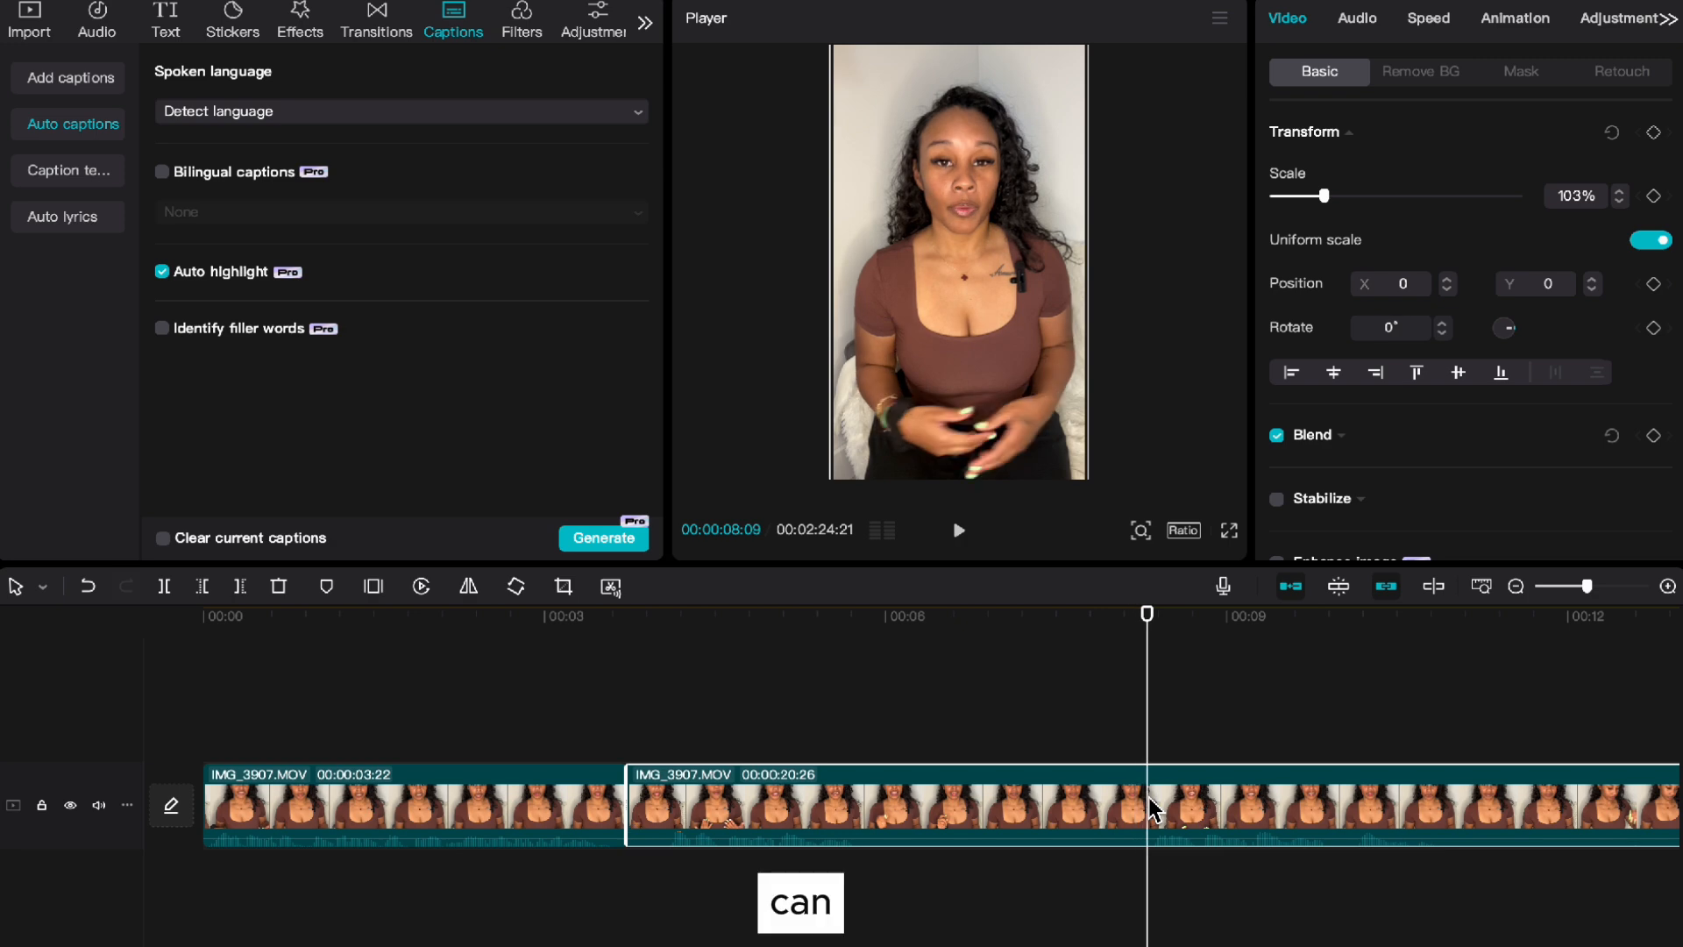
key("Right")
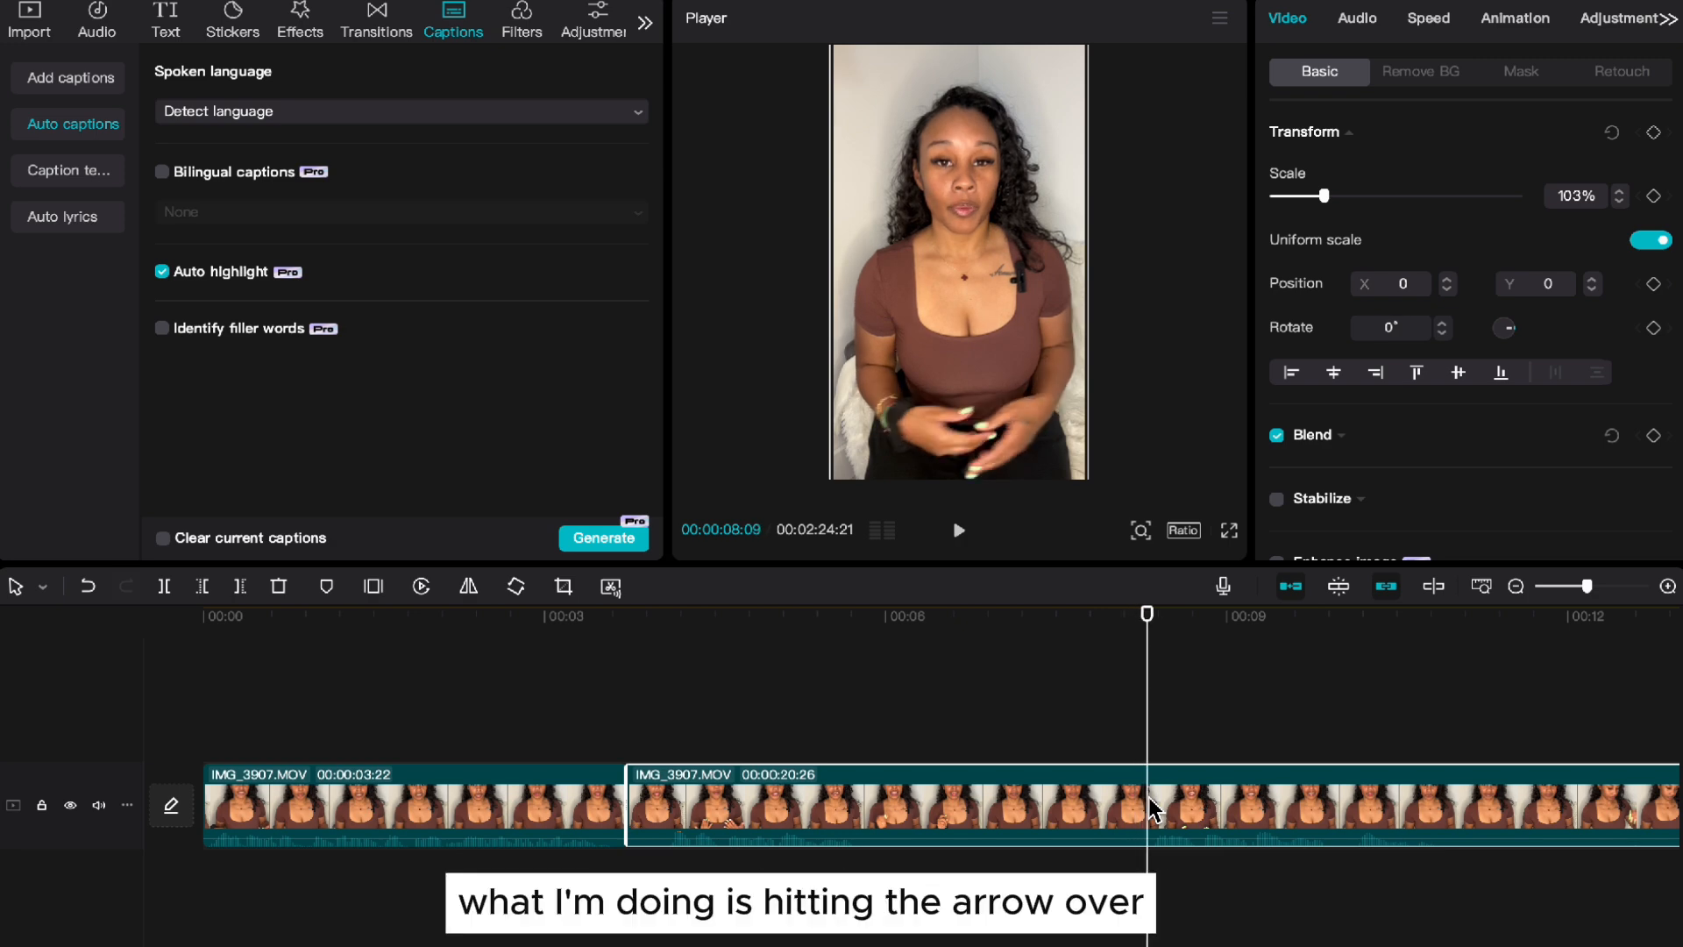
key("Right")
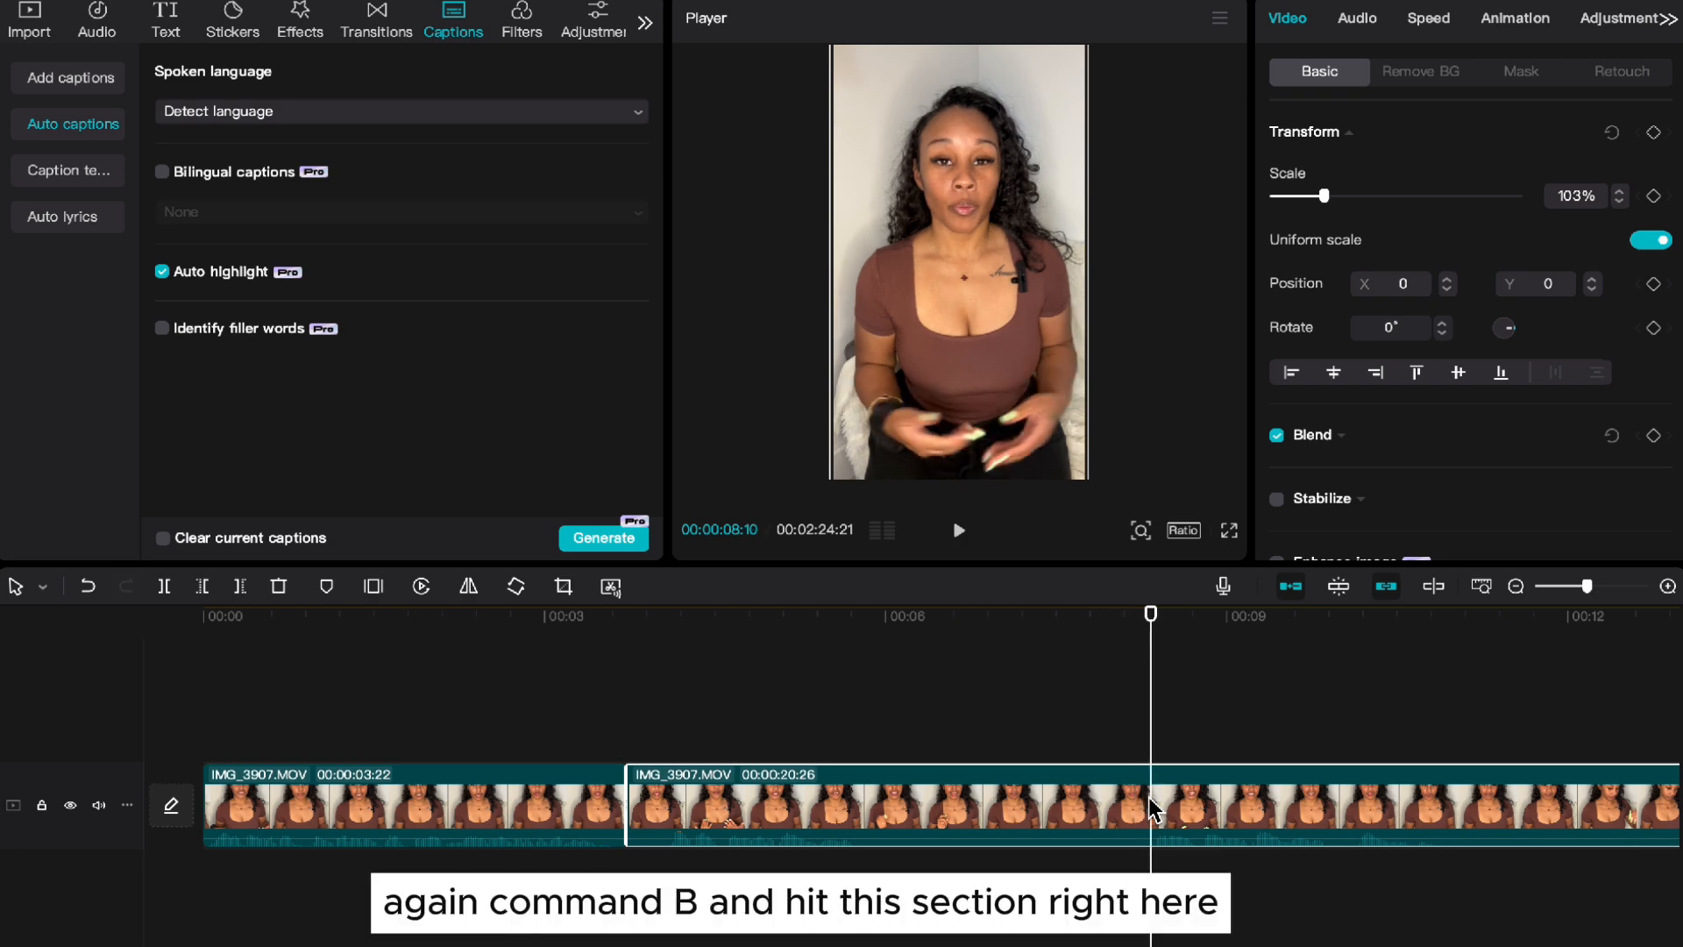
key("super+b")
left_click(887, 799)
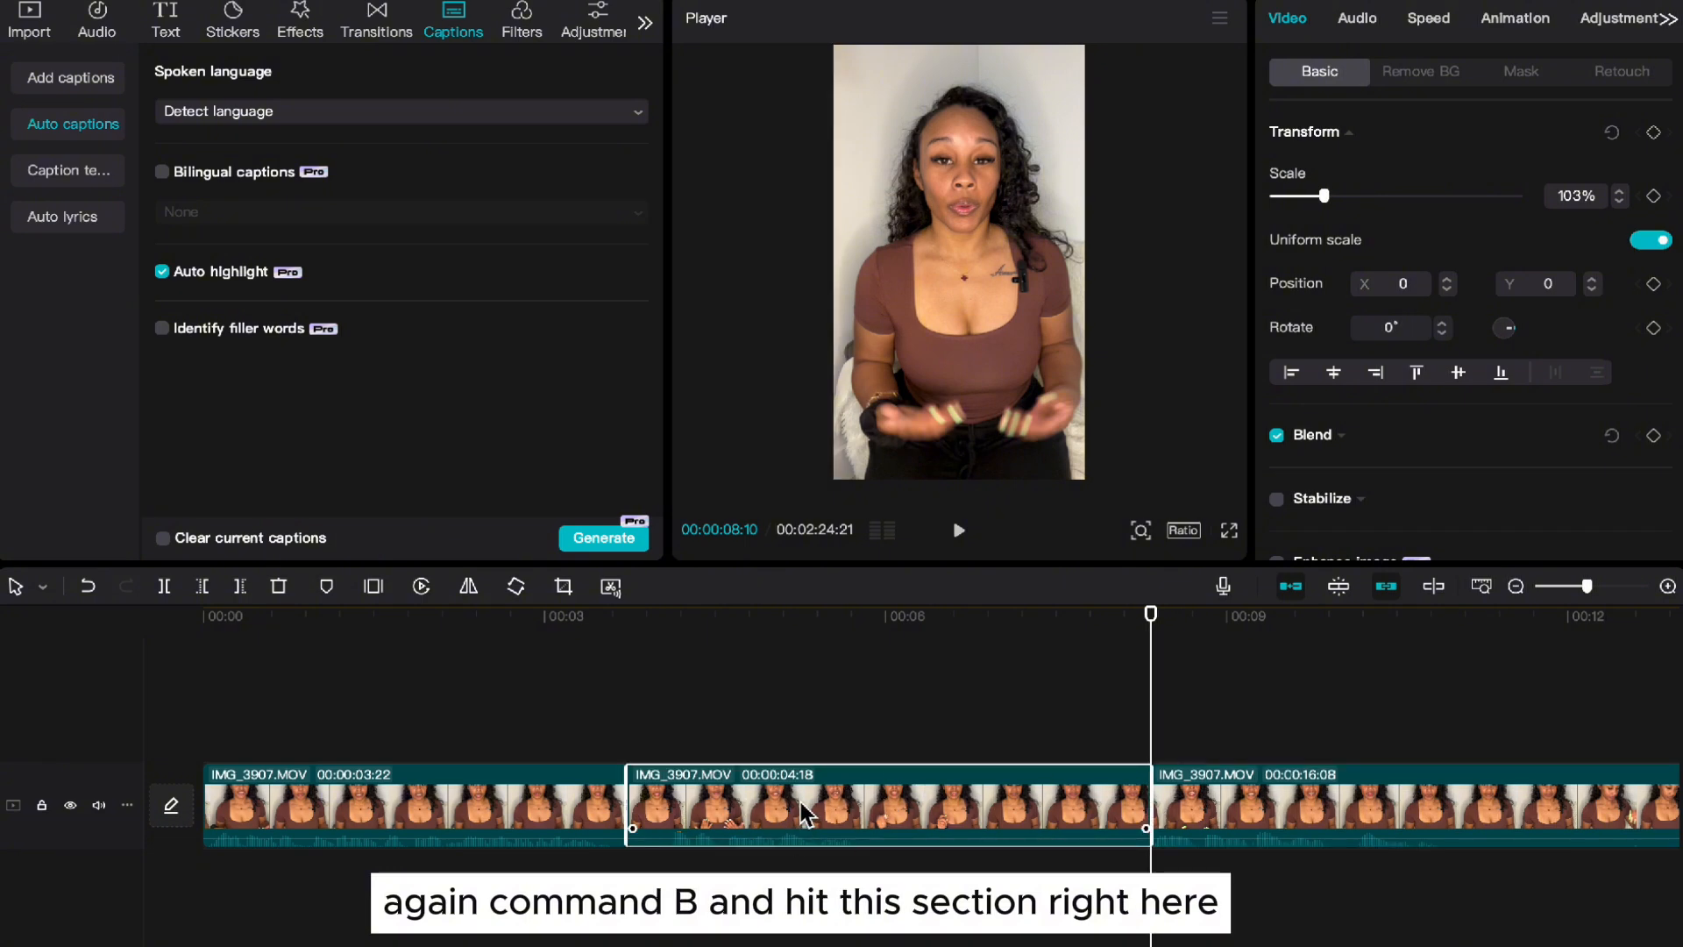
key("Delete")
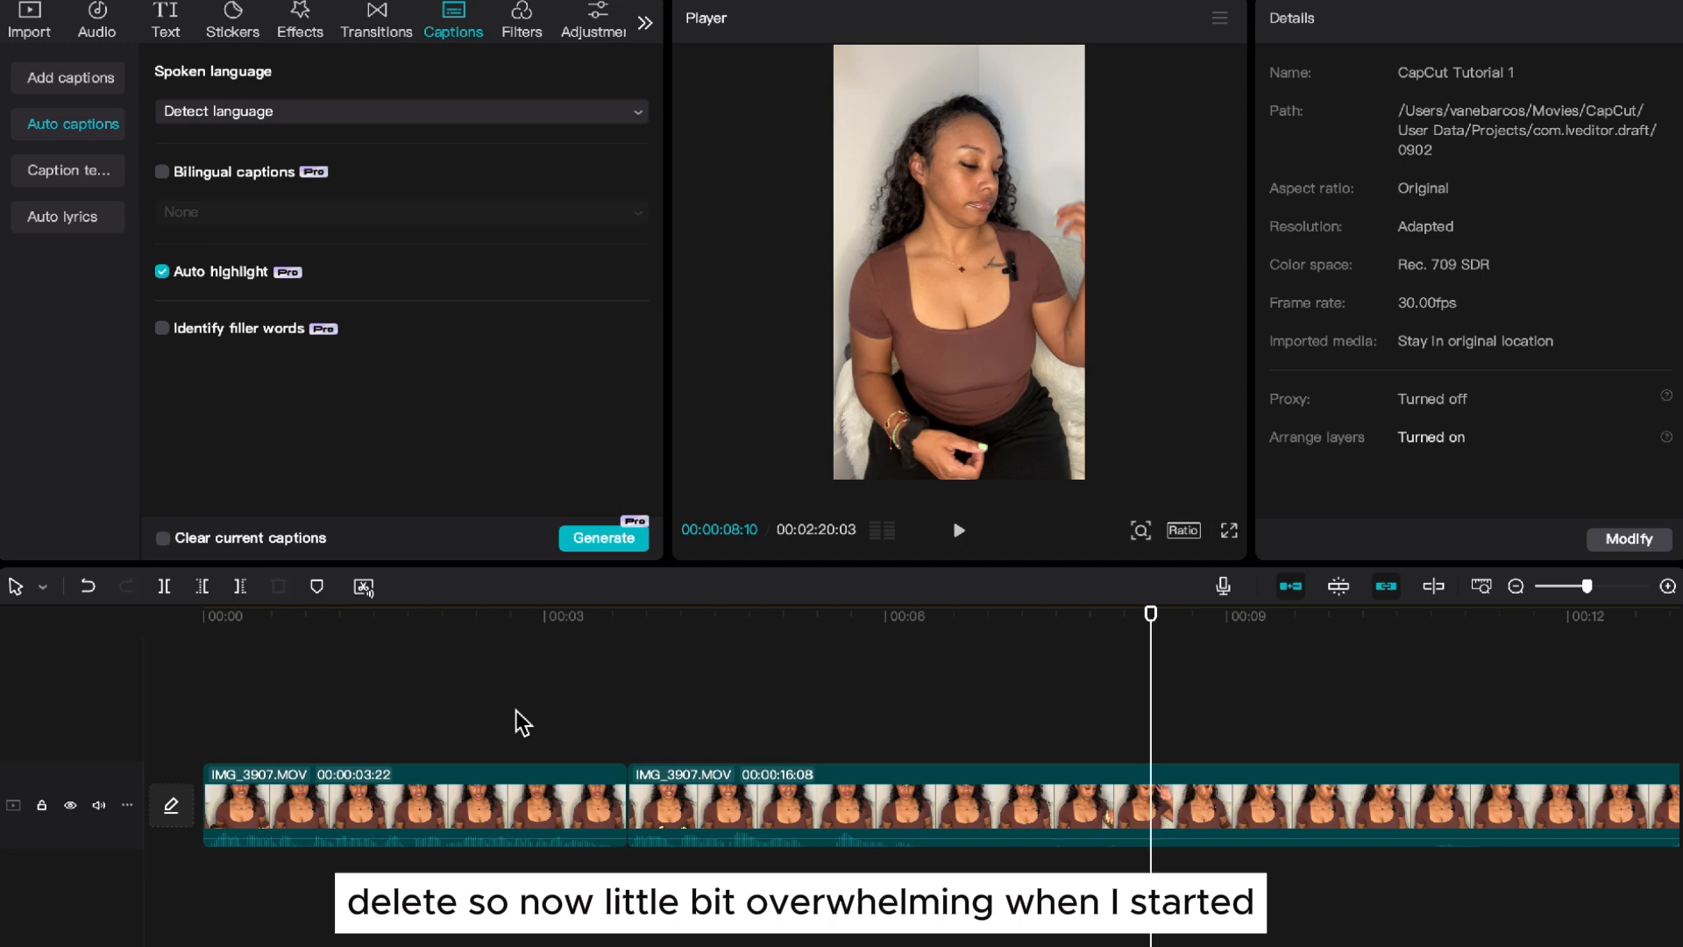
Step: Play back the join between the two IMG_3907.MOV pieces to check how the cut flows
left_click(518, 714)
key("space")
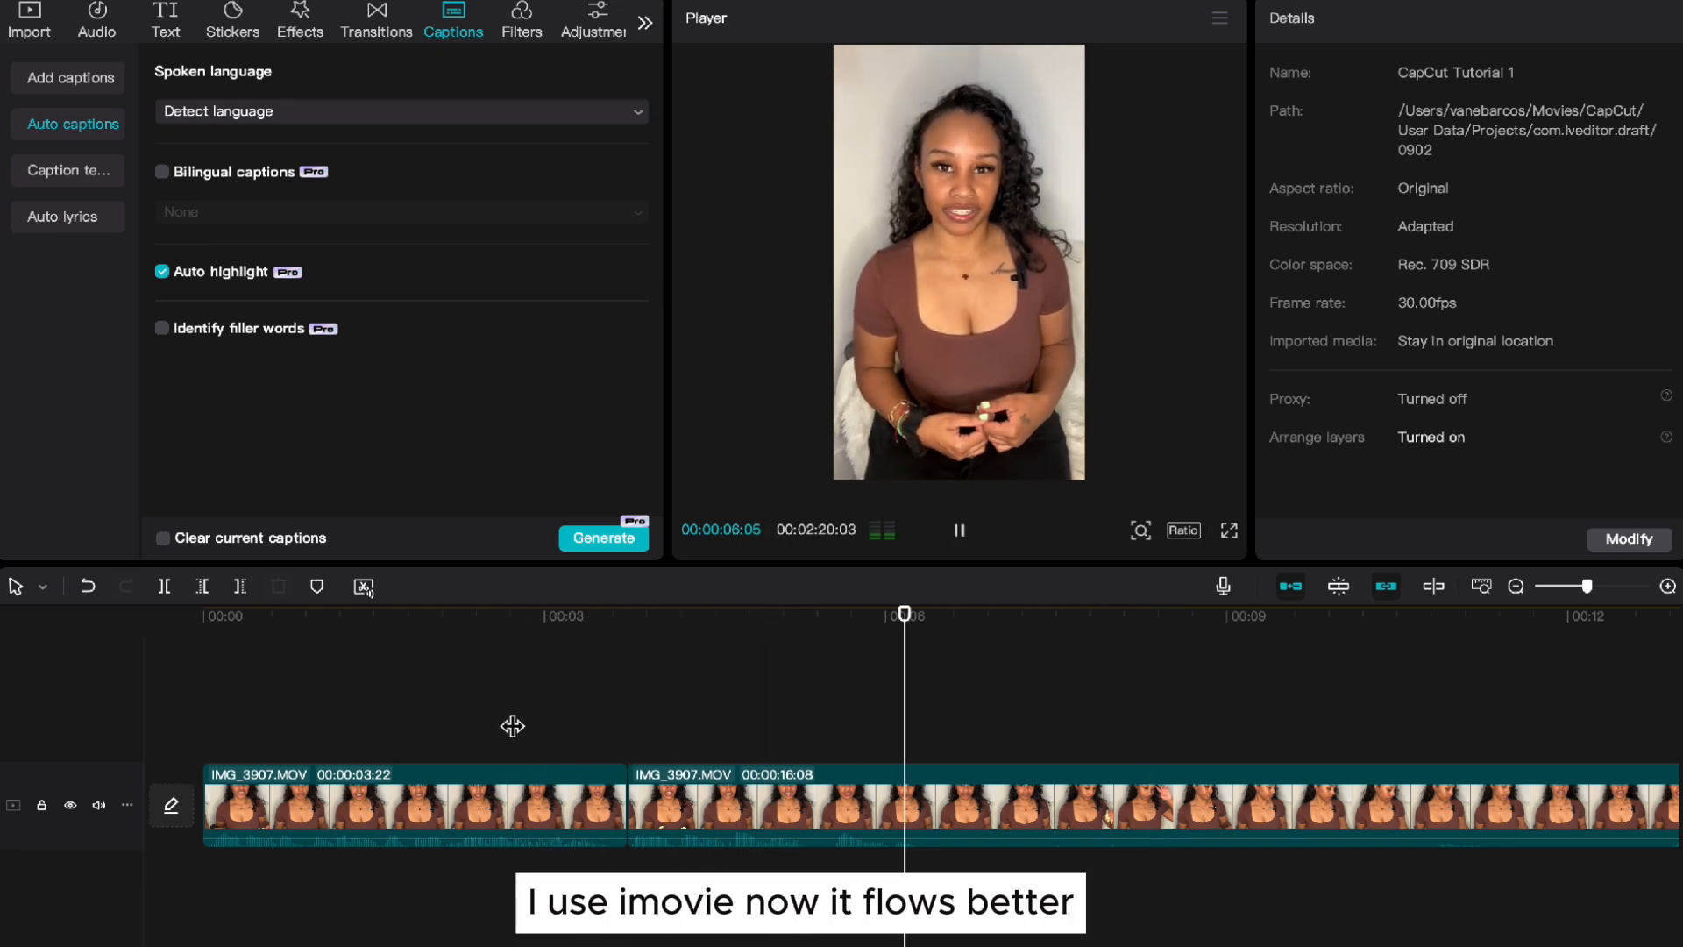
key("space")
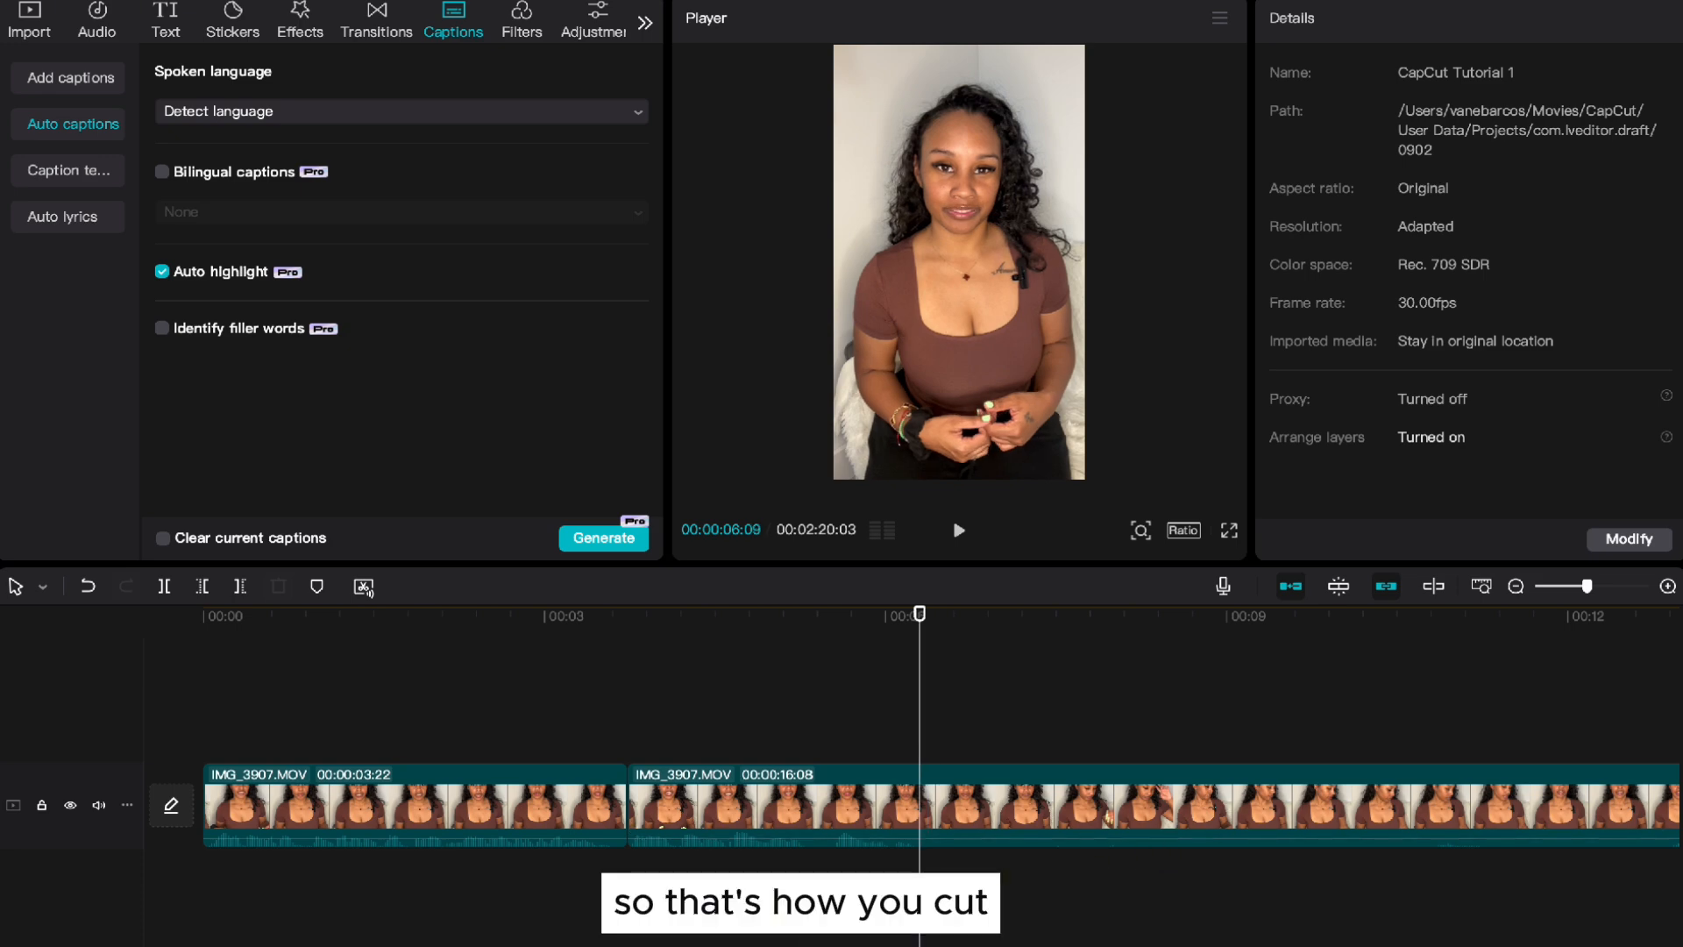
Step: Cut the dead space out of IMG_3907.MOV from 00:00:06:09 to about 13 seconds by splitting there and deleting the silent section
scroll(911, 776, "right", 10)
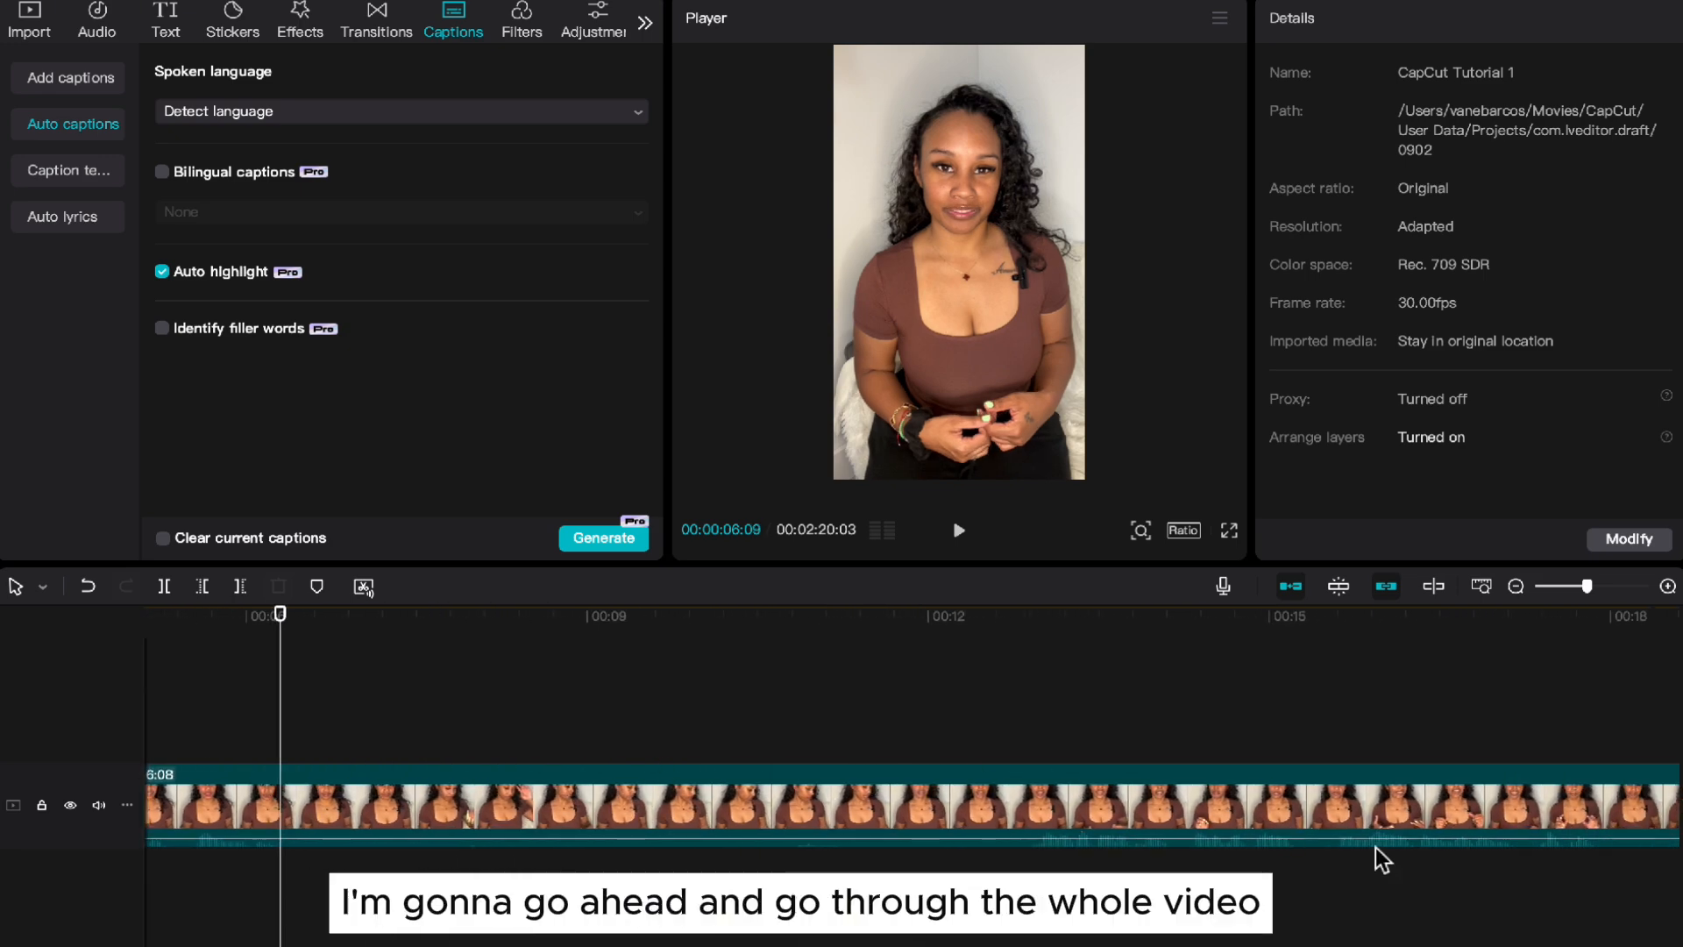
scroll(1379, 857, "right", 13)
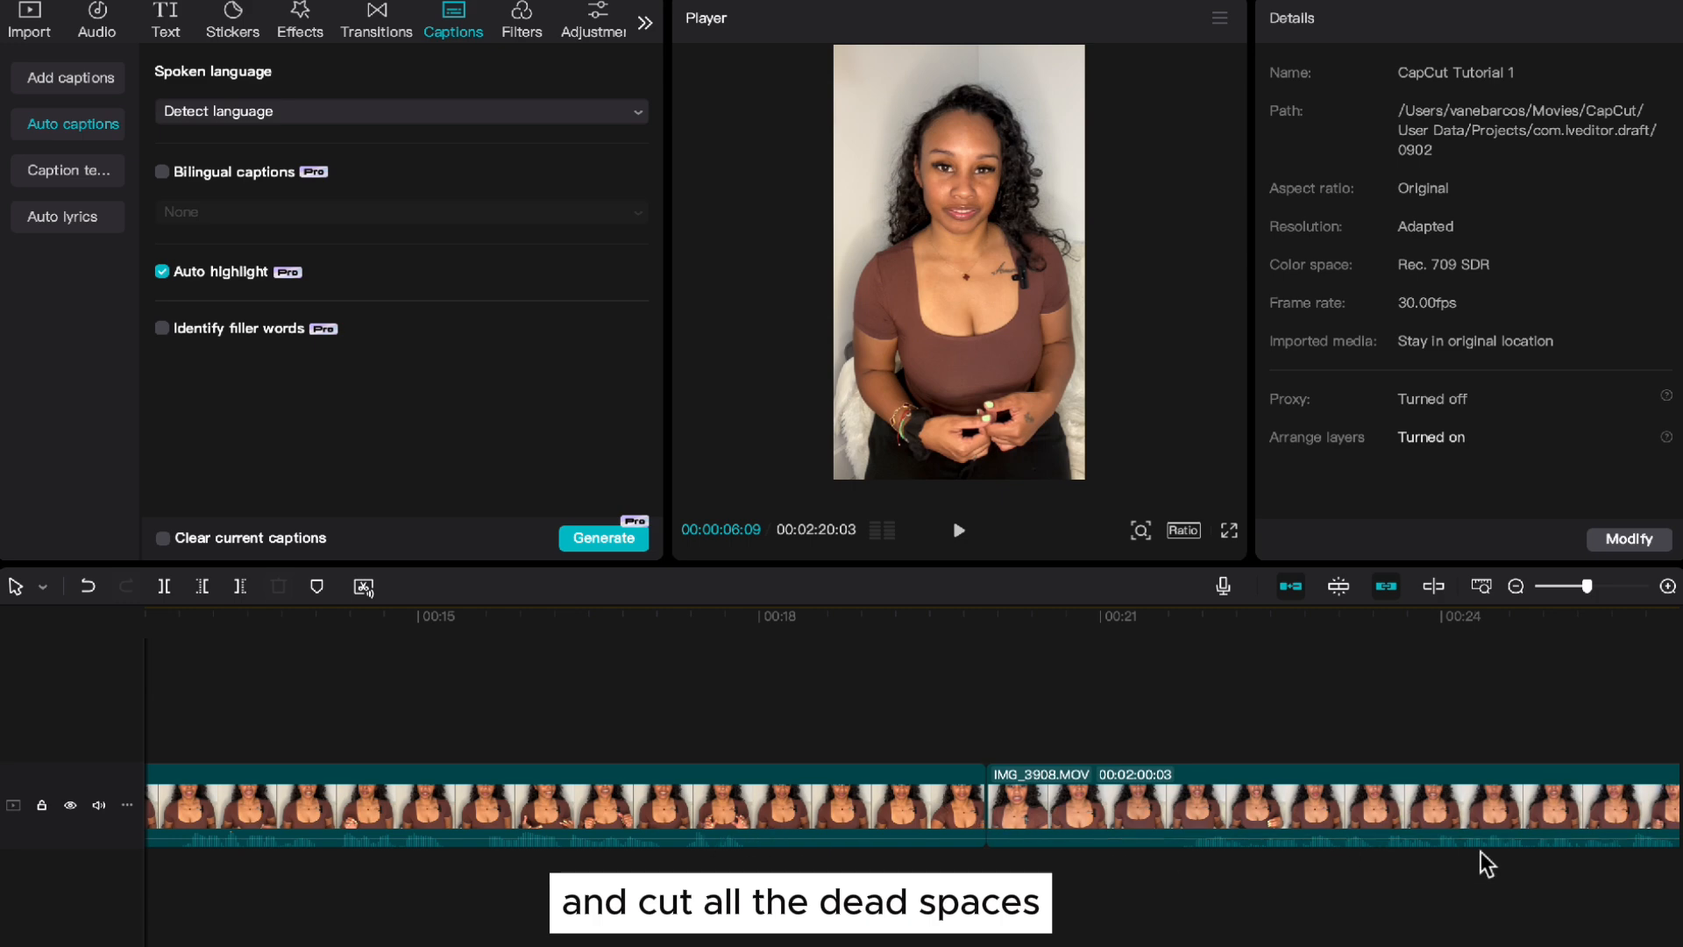
scroll(1487, 864, "left", 17)
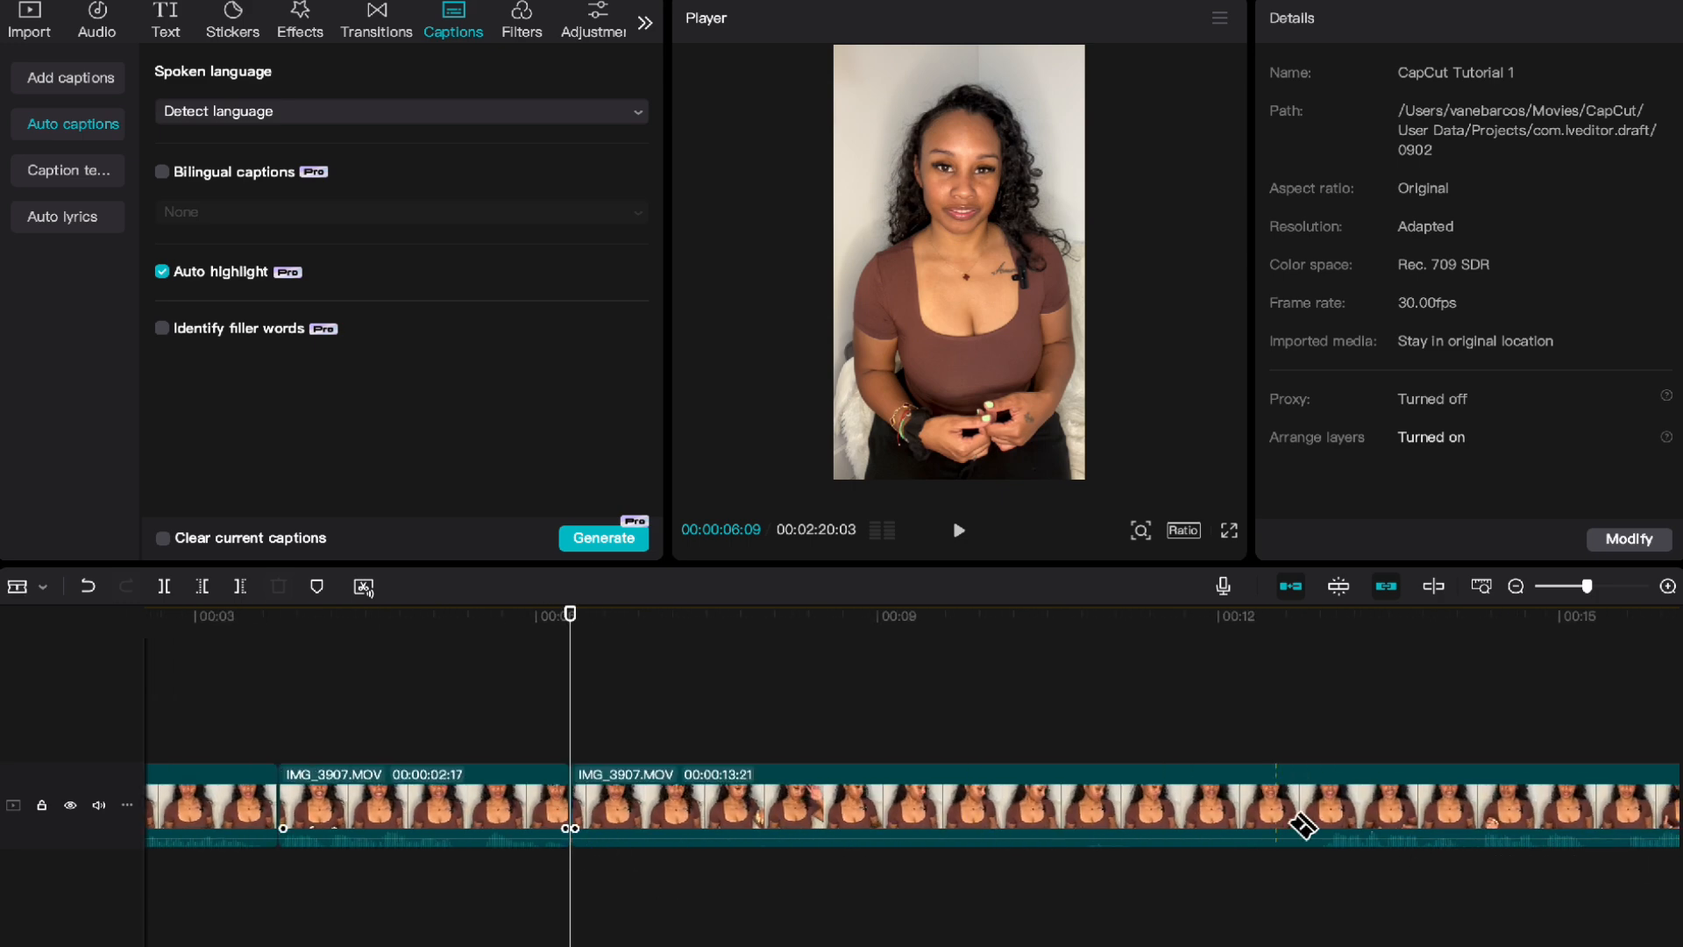
left_click(1316, 820)
key("a")
left_click(1227, 806)
key("BackSpace")
Step: Play the last IMG_3907.MOV piece, split it 5 seconds in, and delete its tail before IMG_3908.MOV
key("space")
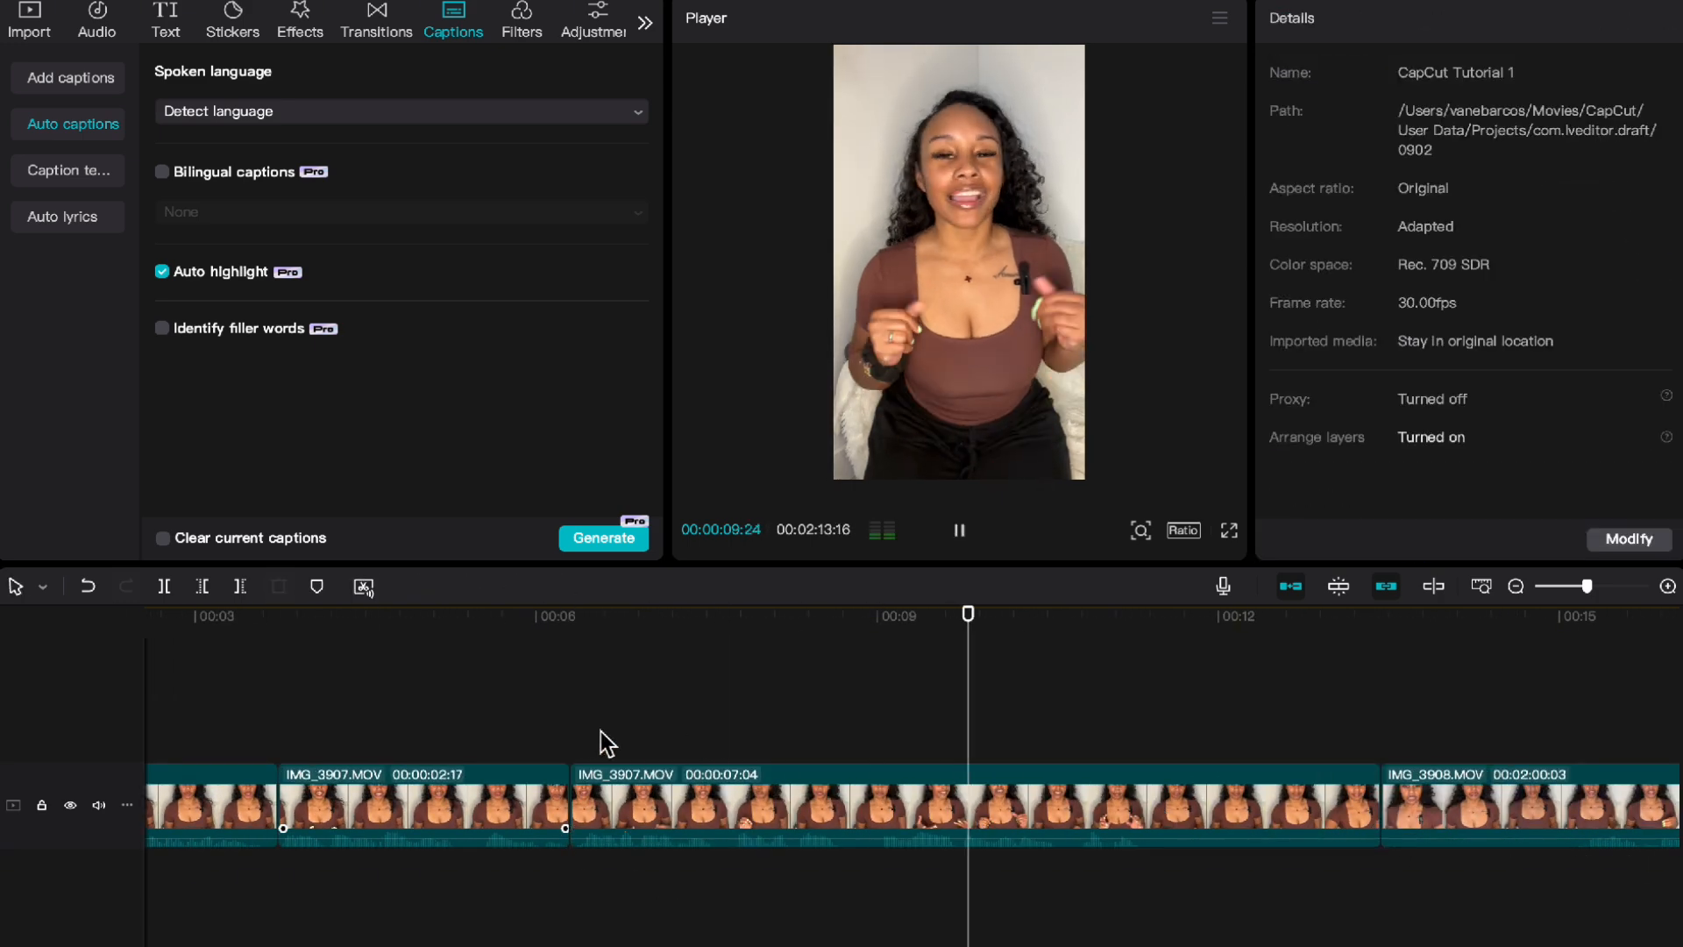
key("space")
key("b")
left_click(1141, 813)
key("a")
left_click(1212, 802)
key("BackSpace")
scroll(1139, 737, "right", 5)
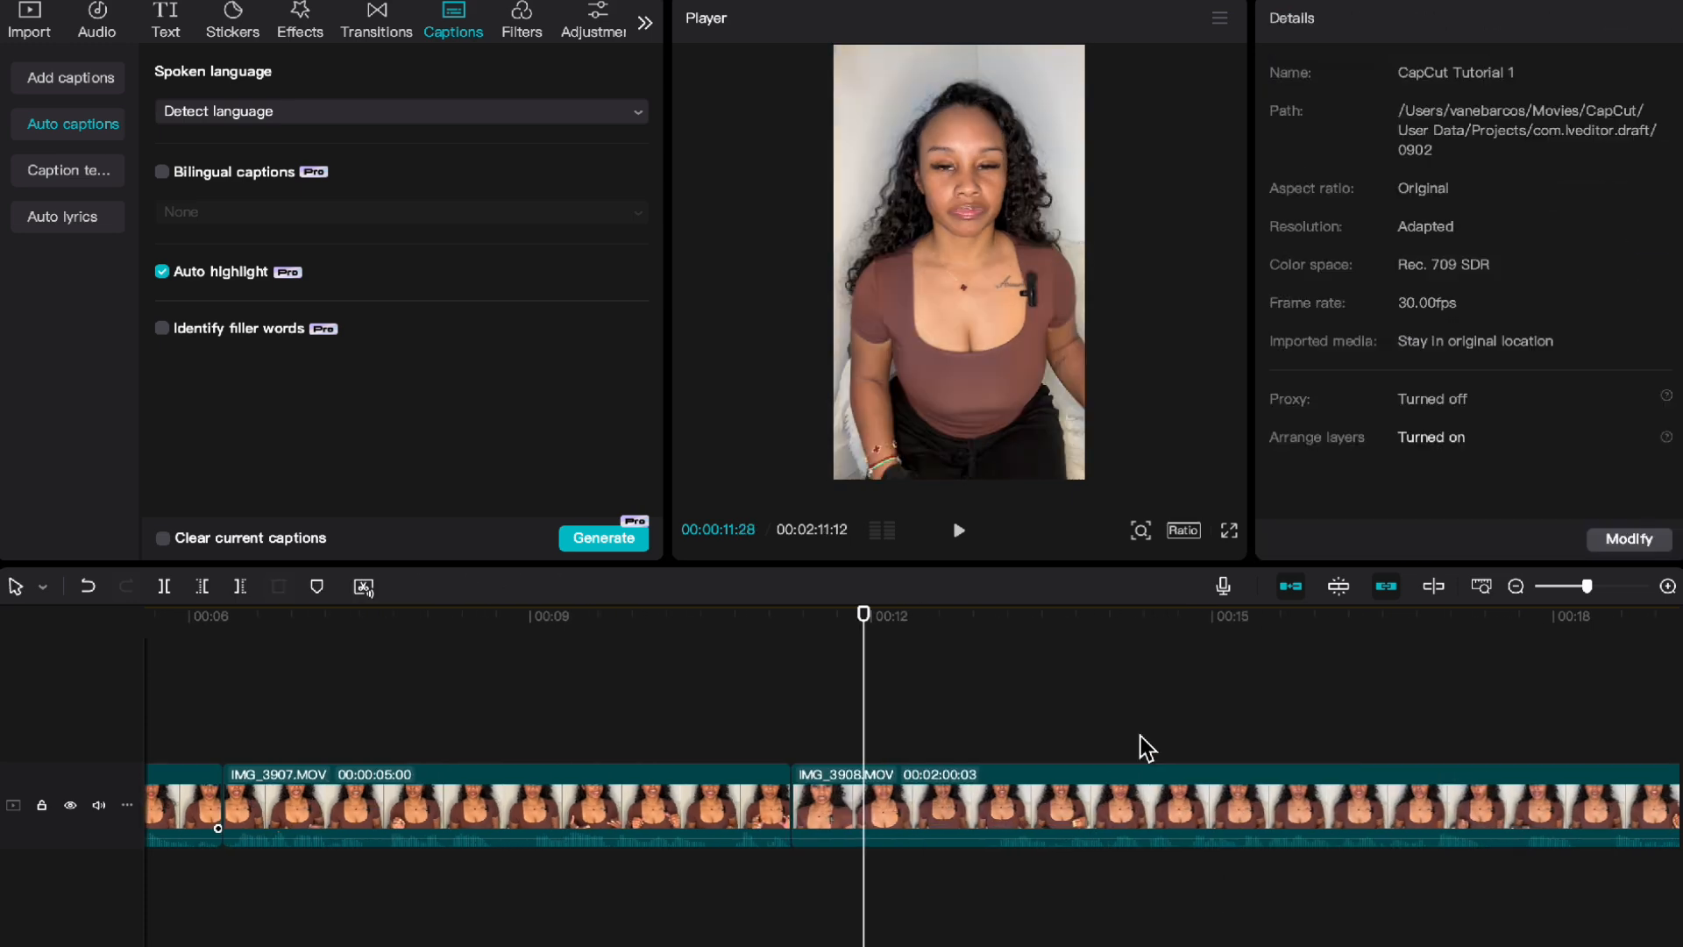
Step: Split IMG_3908.MOV at about 13 seconds, delete the dead section before the cut, and split the clip again further along
left_click(991, 807)
key("a")
left_click(957, 809)
key("BackSpace")
scroll(1089, 766, "right", 7)
key("b")
left_click(1005, 785)
scroll(1005, 784, "right", 20)
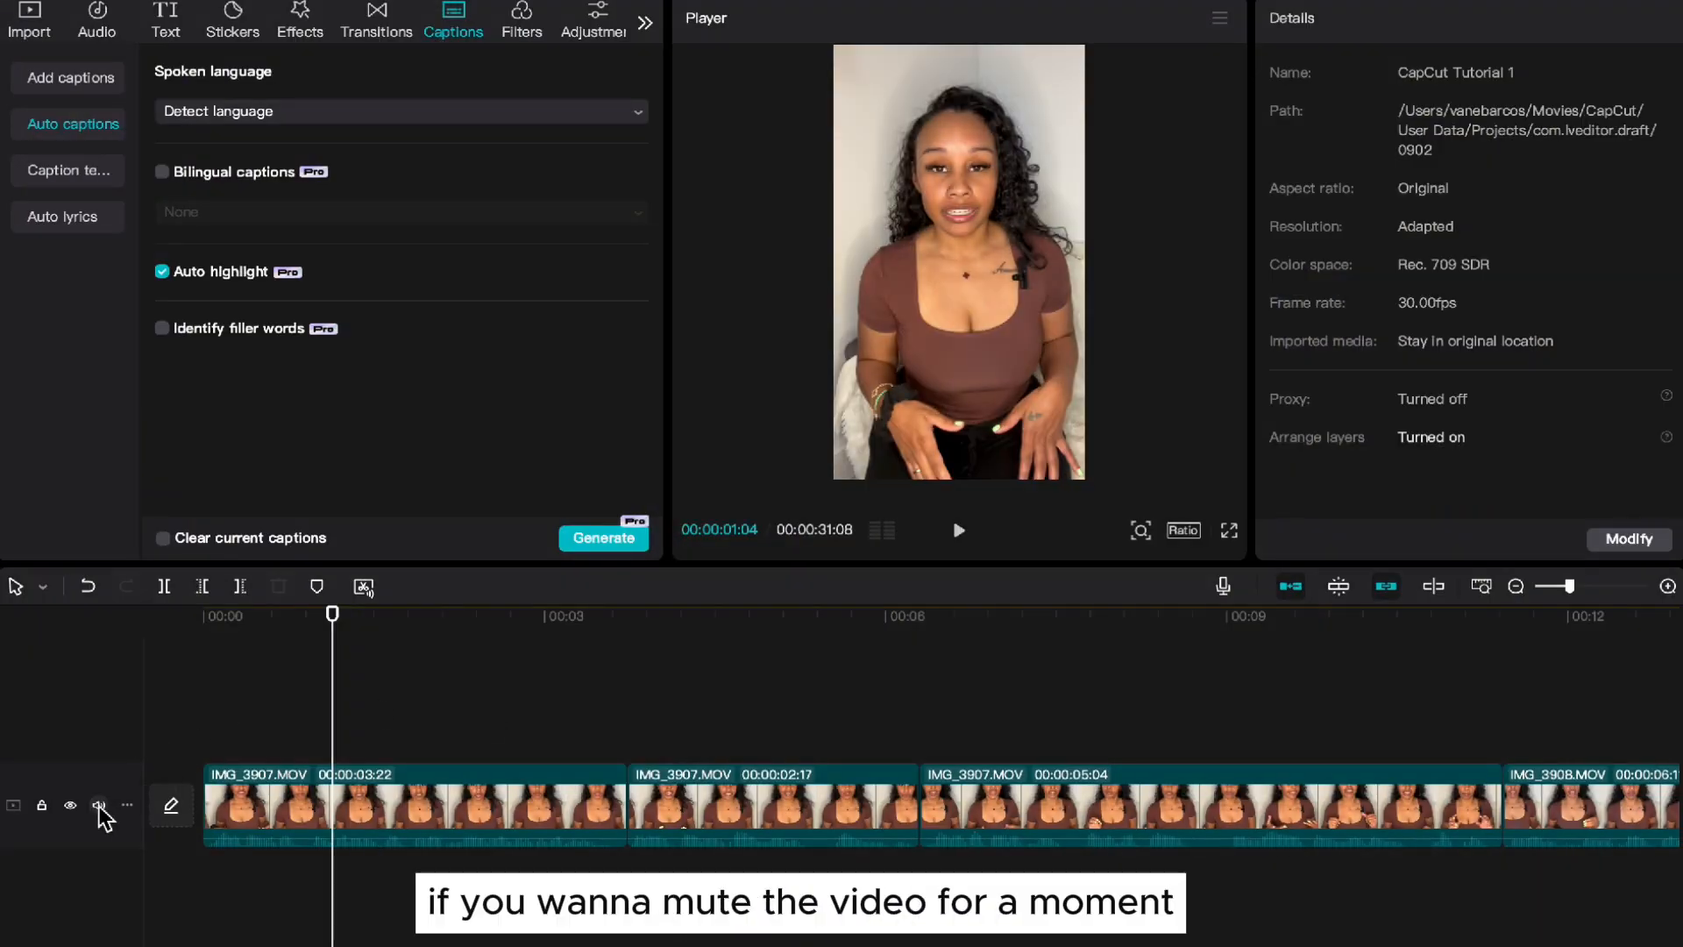
Step: Mute the main video track
left_click(100, 806)
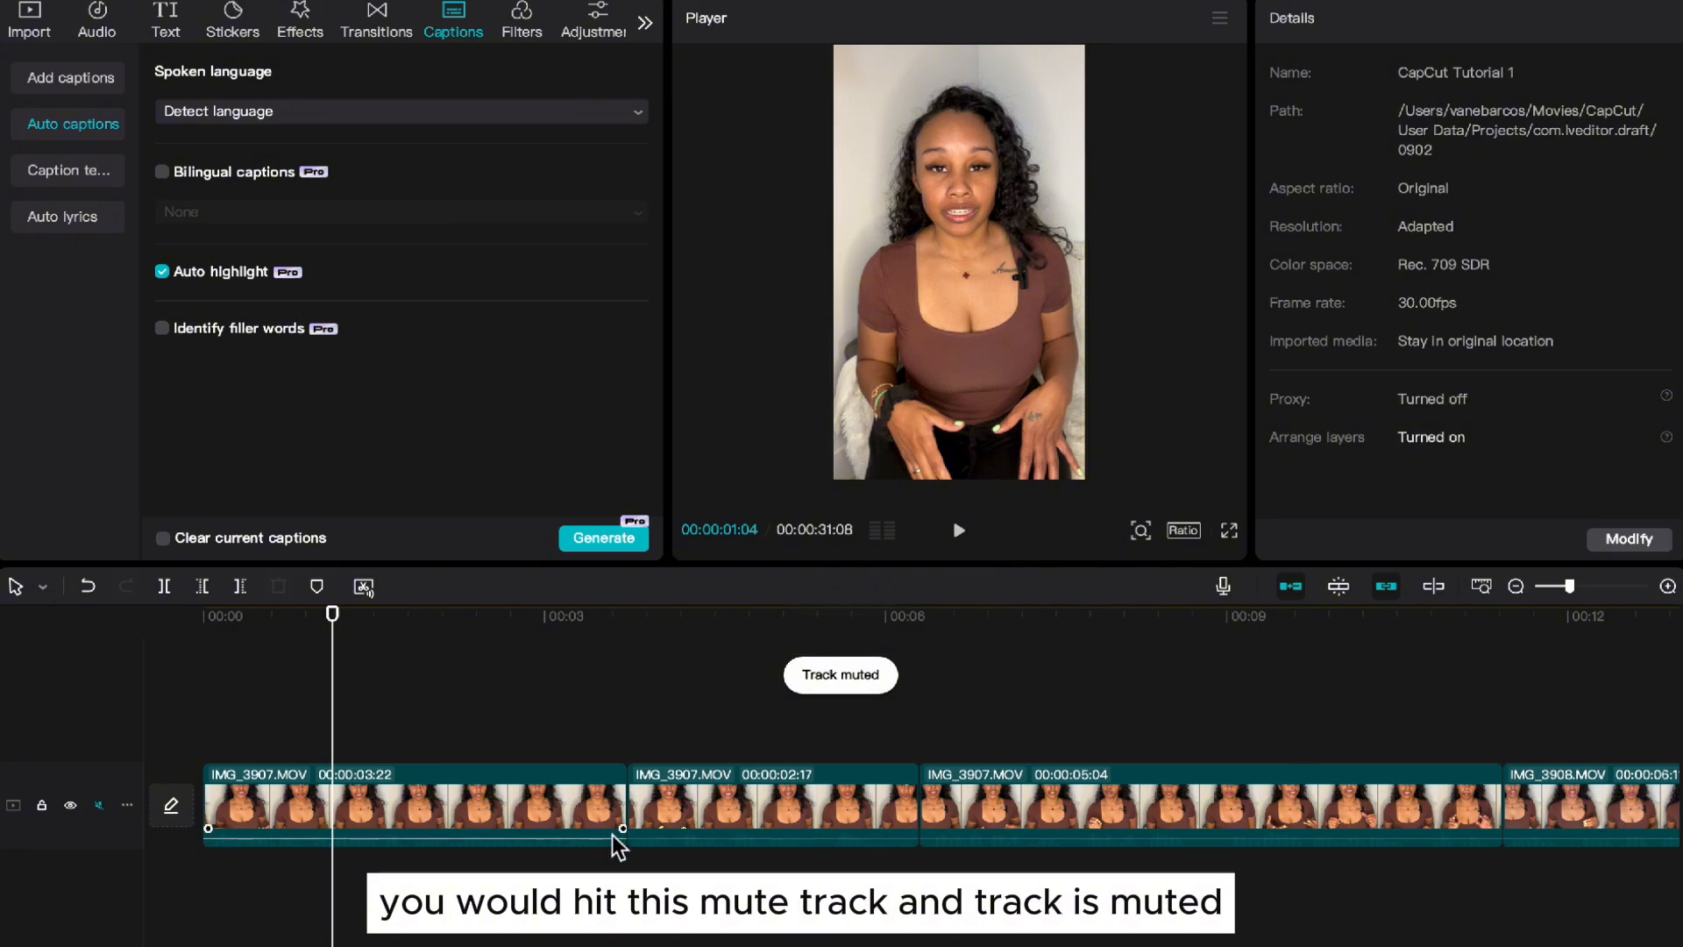
left_click(355, 802)
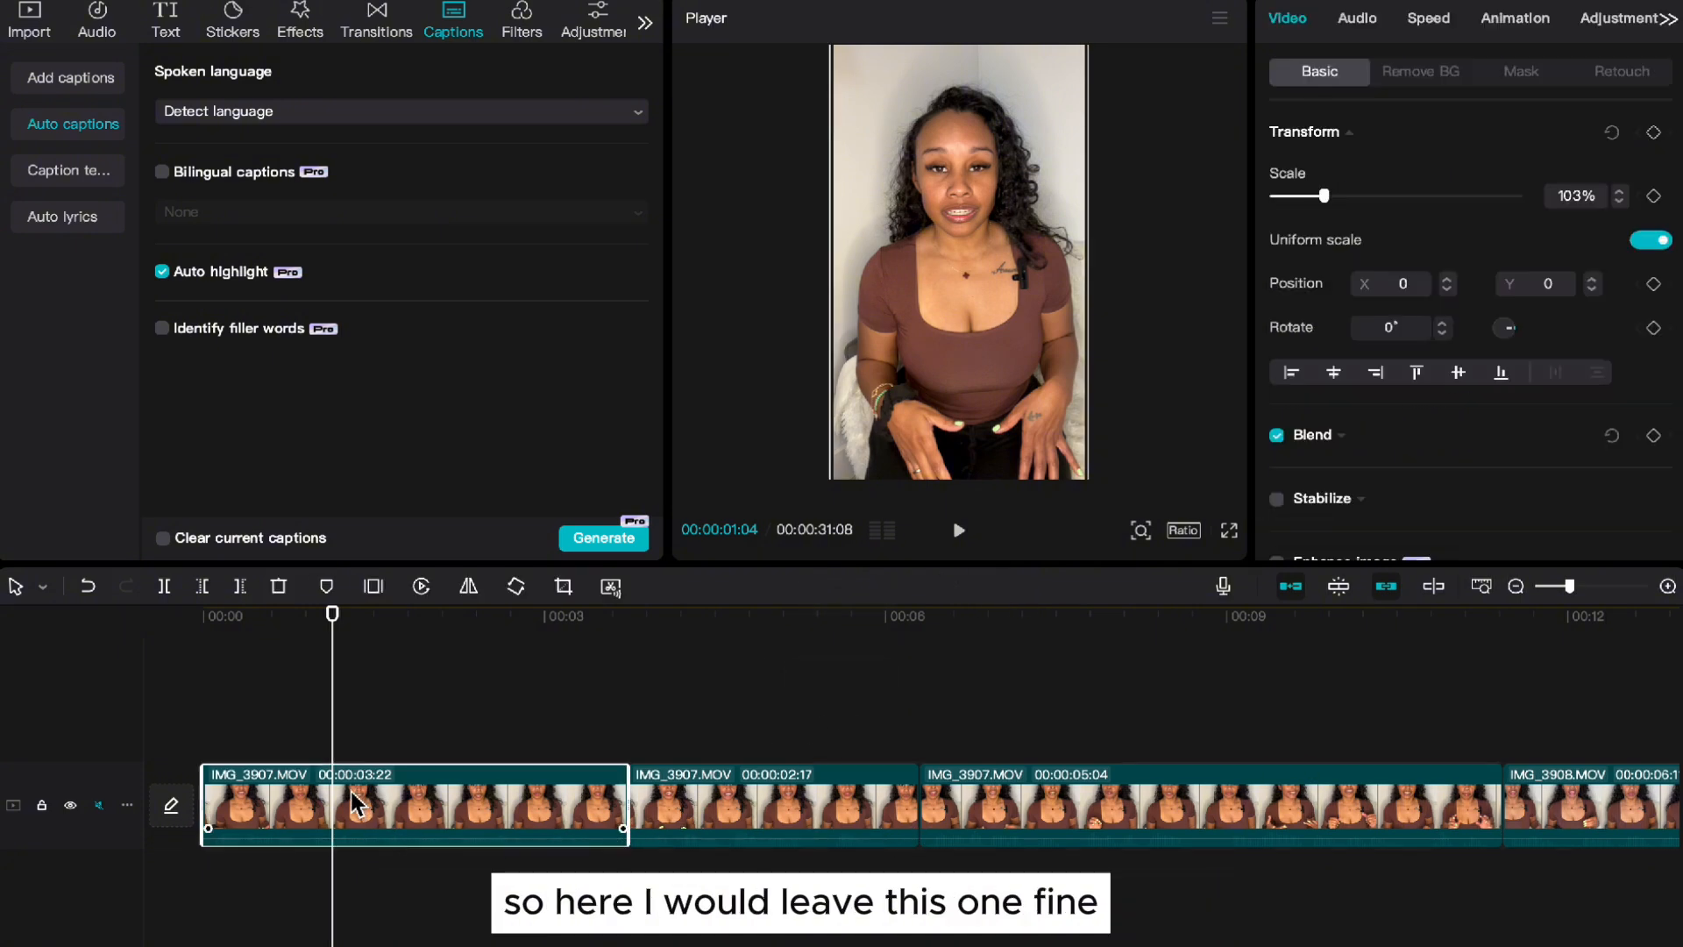
left_click(759, 810)
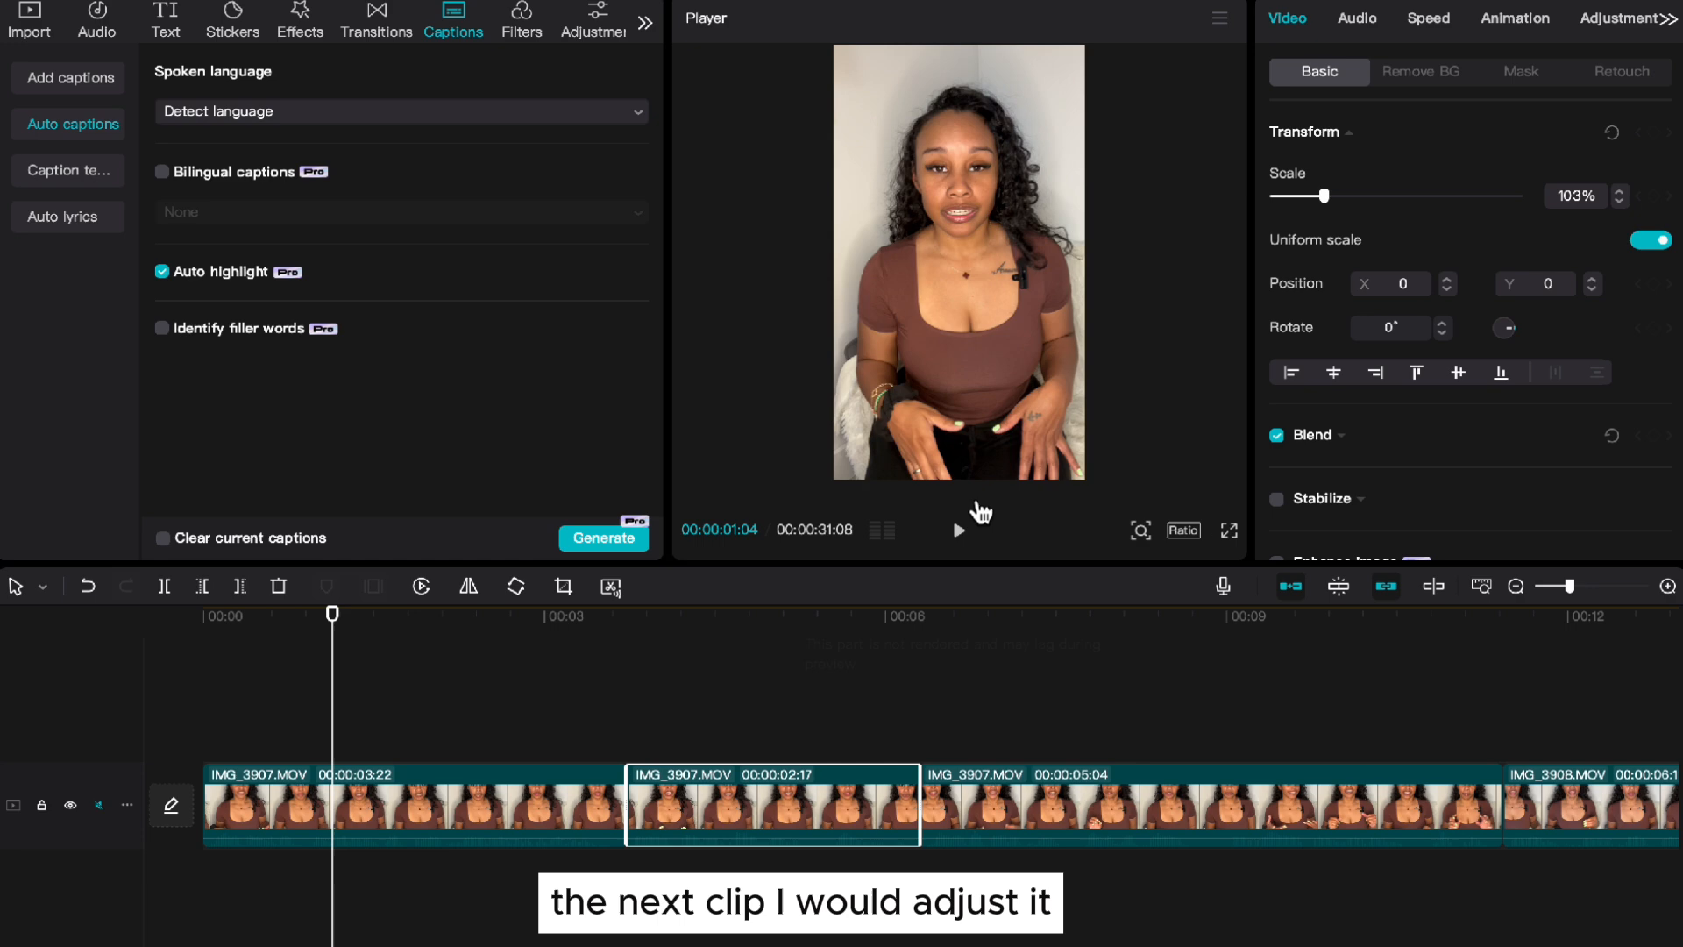
Step: Enlarge the second IMG_3907.MOV piece to 132% and shift it slightly down in the frame
left_click(777, 701)
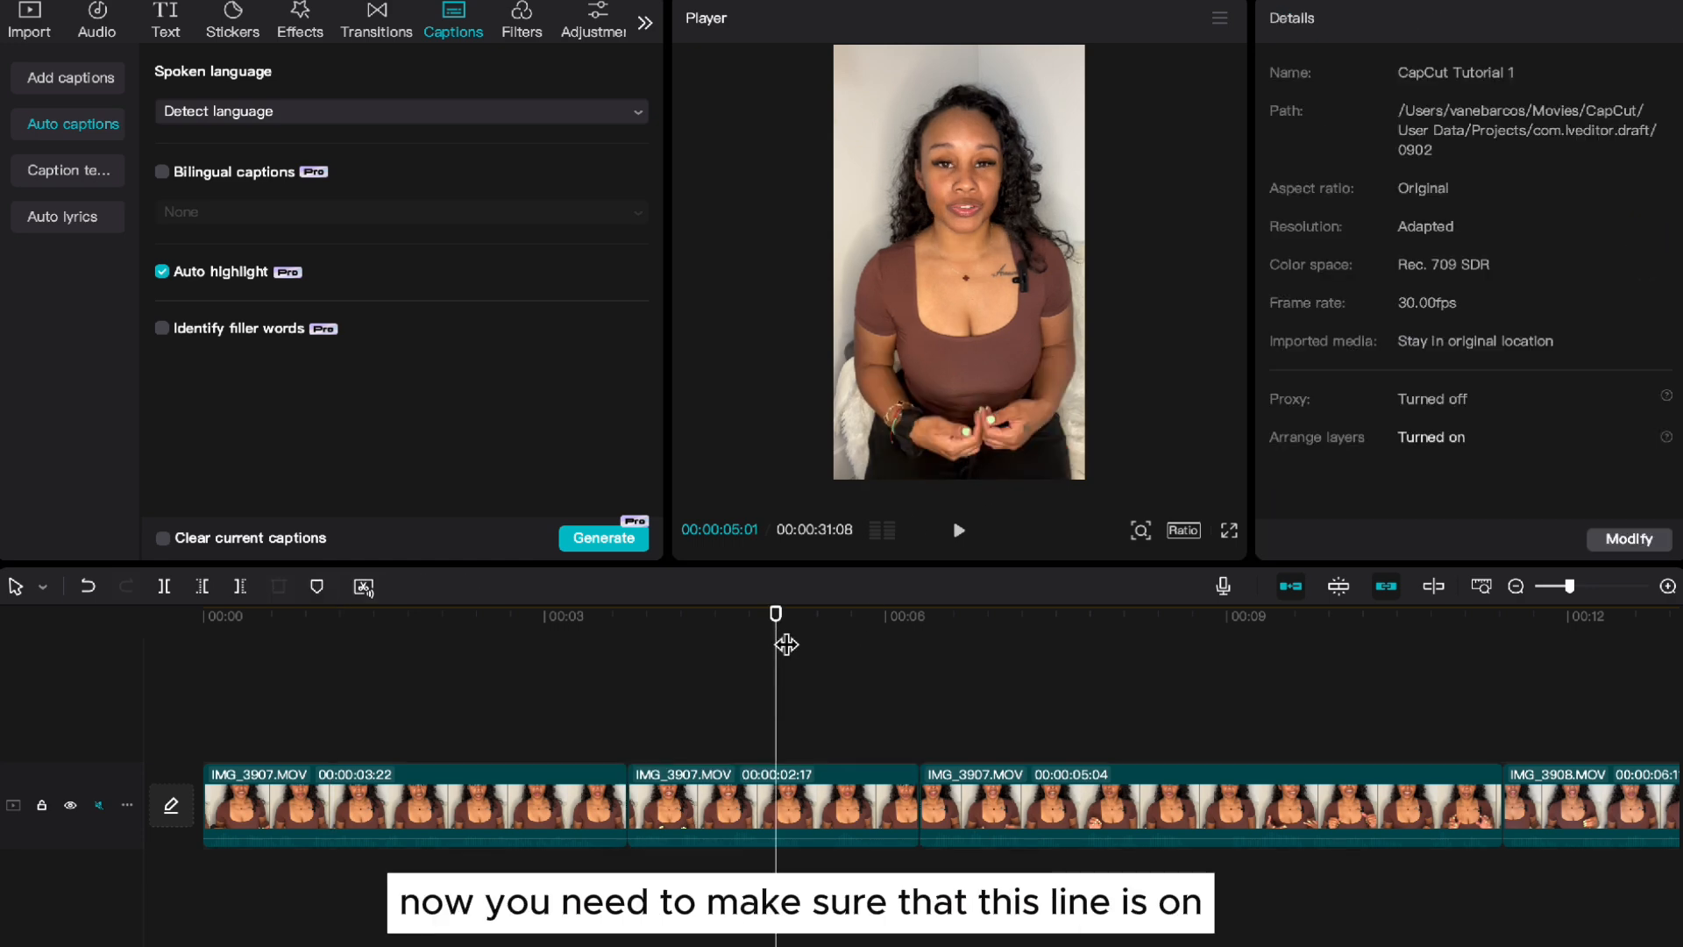
left_click(787, 789)
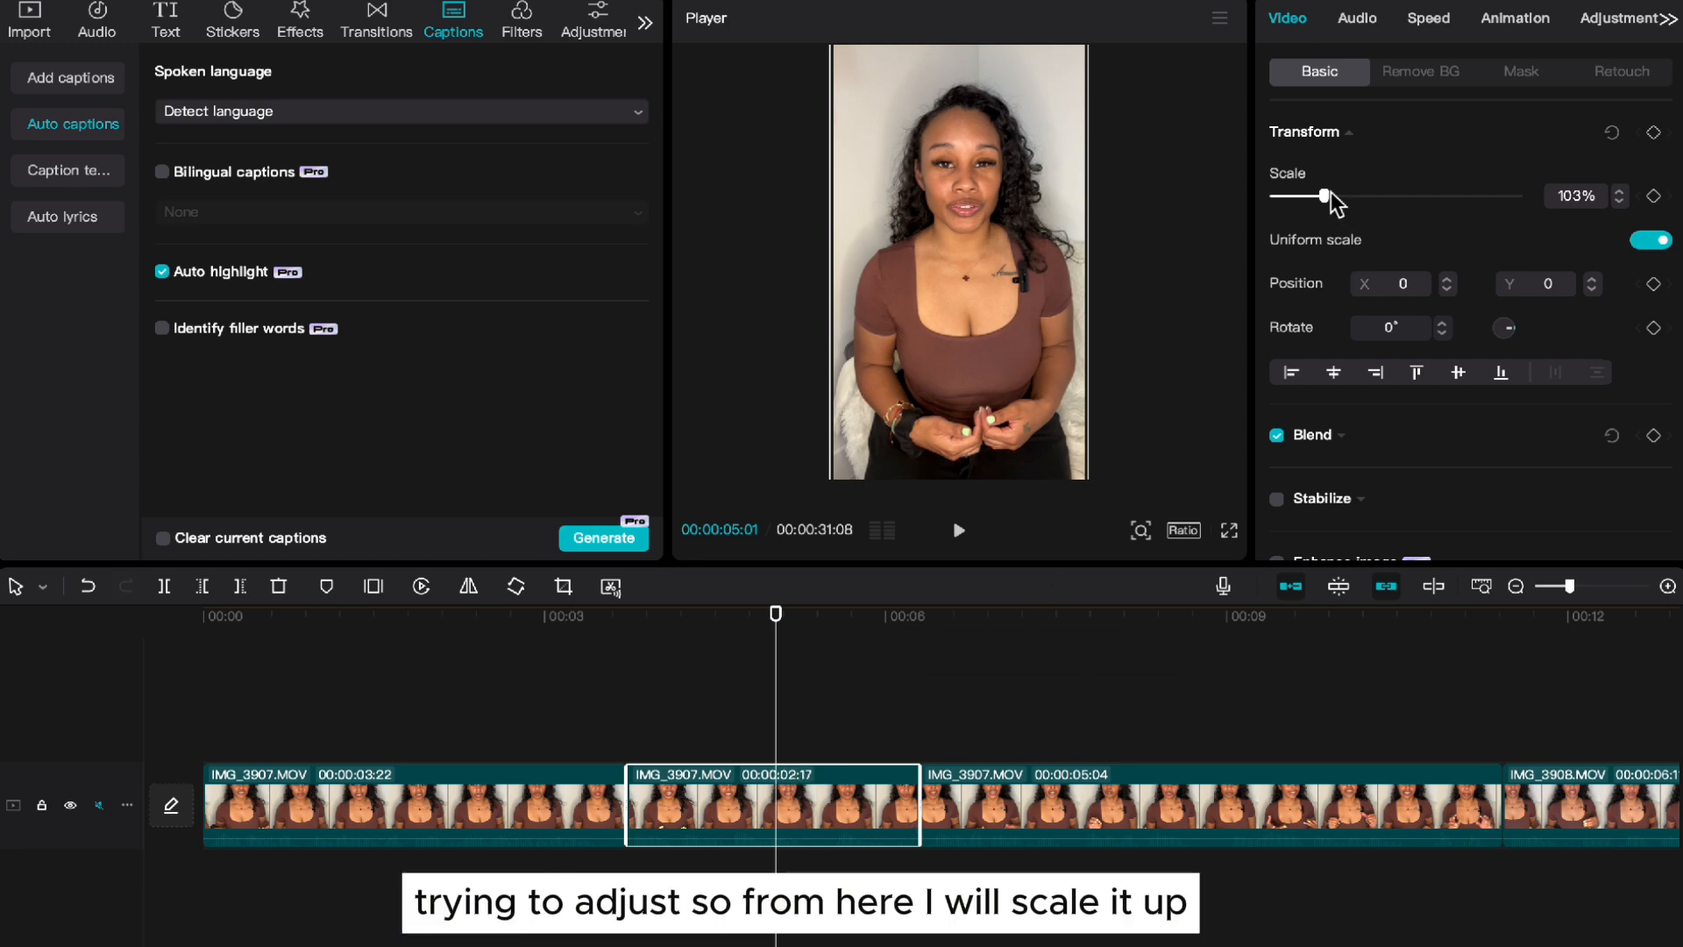
left_click_drag(1330, 192, 1345, 191)
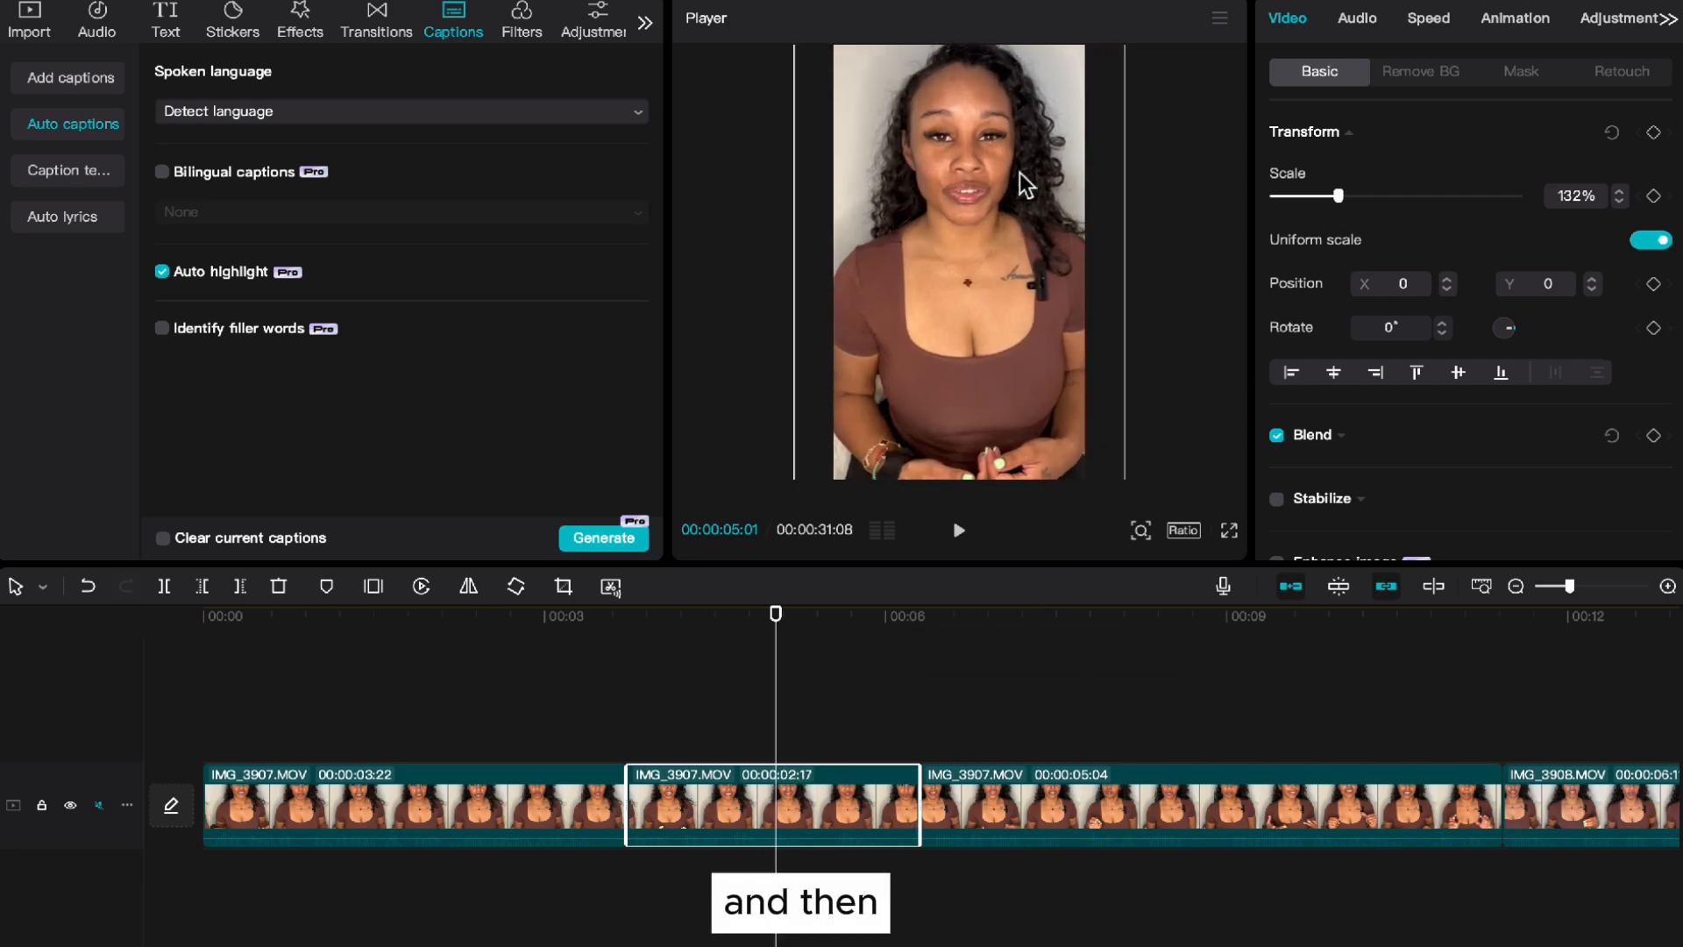
left_click_drag(965, 160, 968, 188)
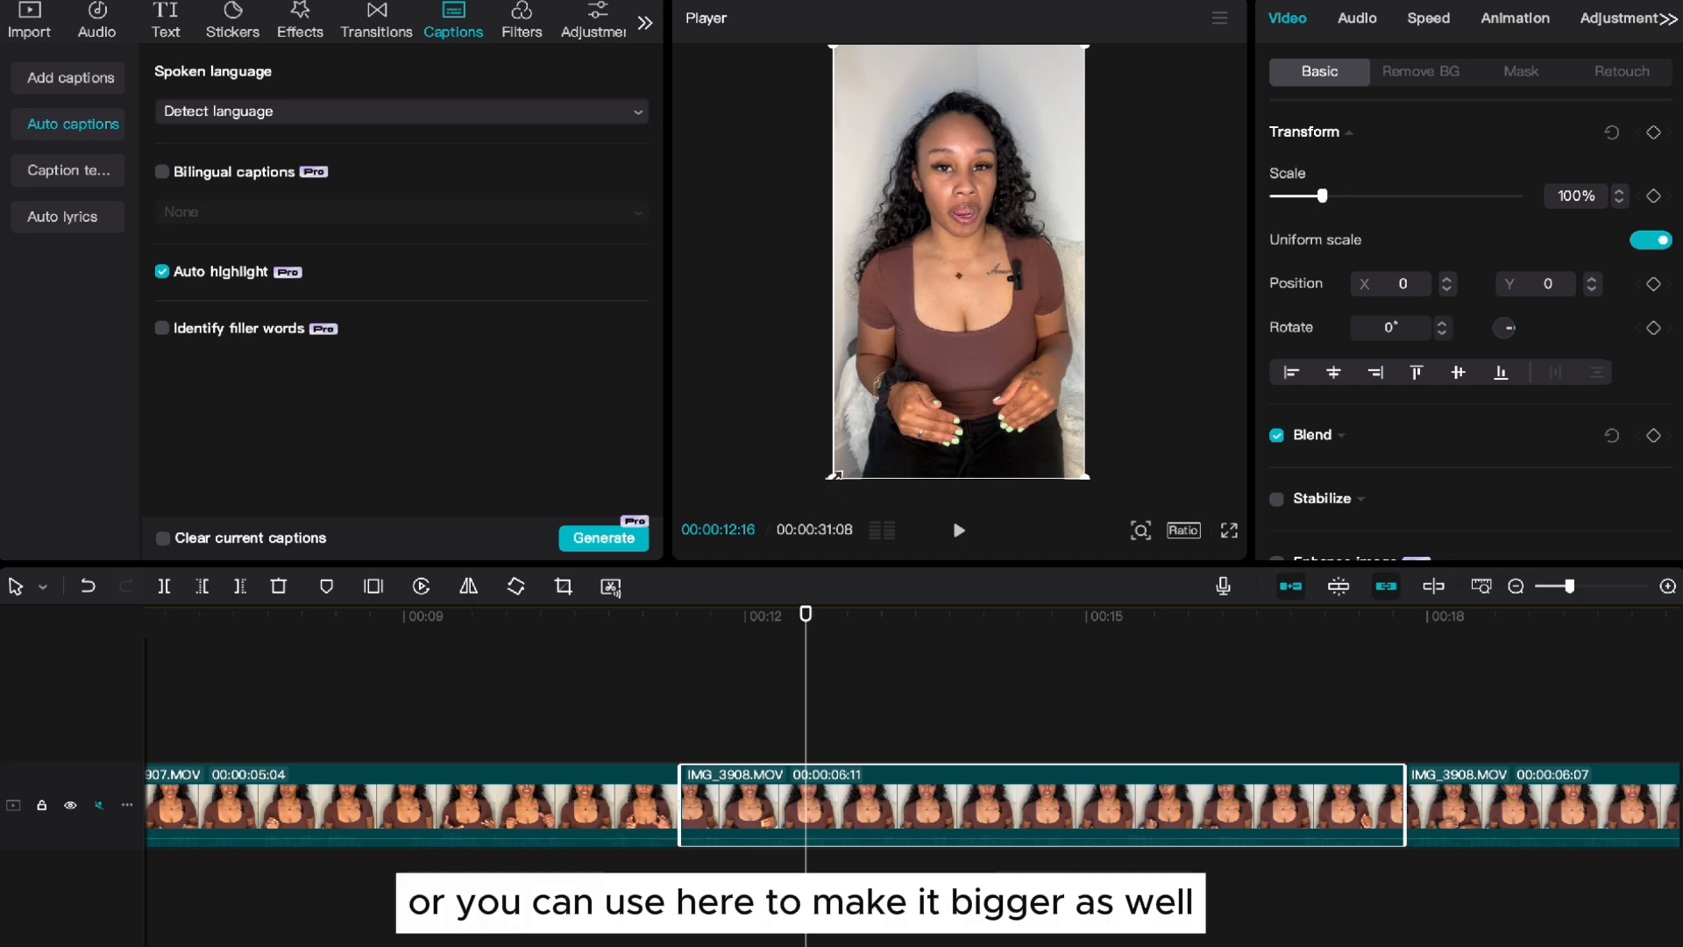
Step: Enlarge the first IMG_3908.MOV piece to 125% and the last piece to 128% with its Y position at -148
left_click_drag(837, 473, 782, 542)
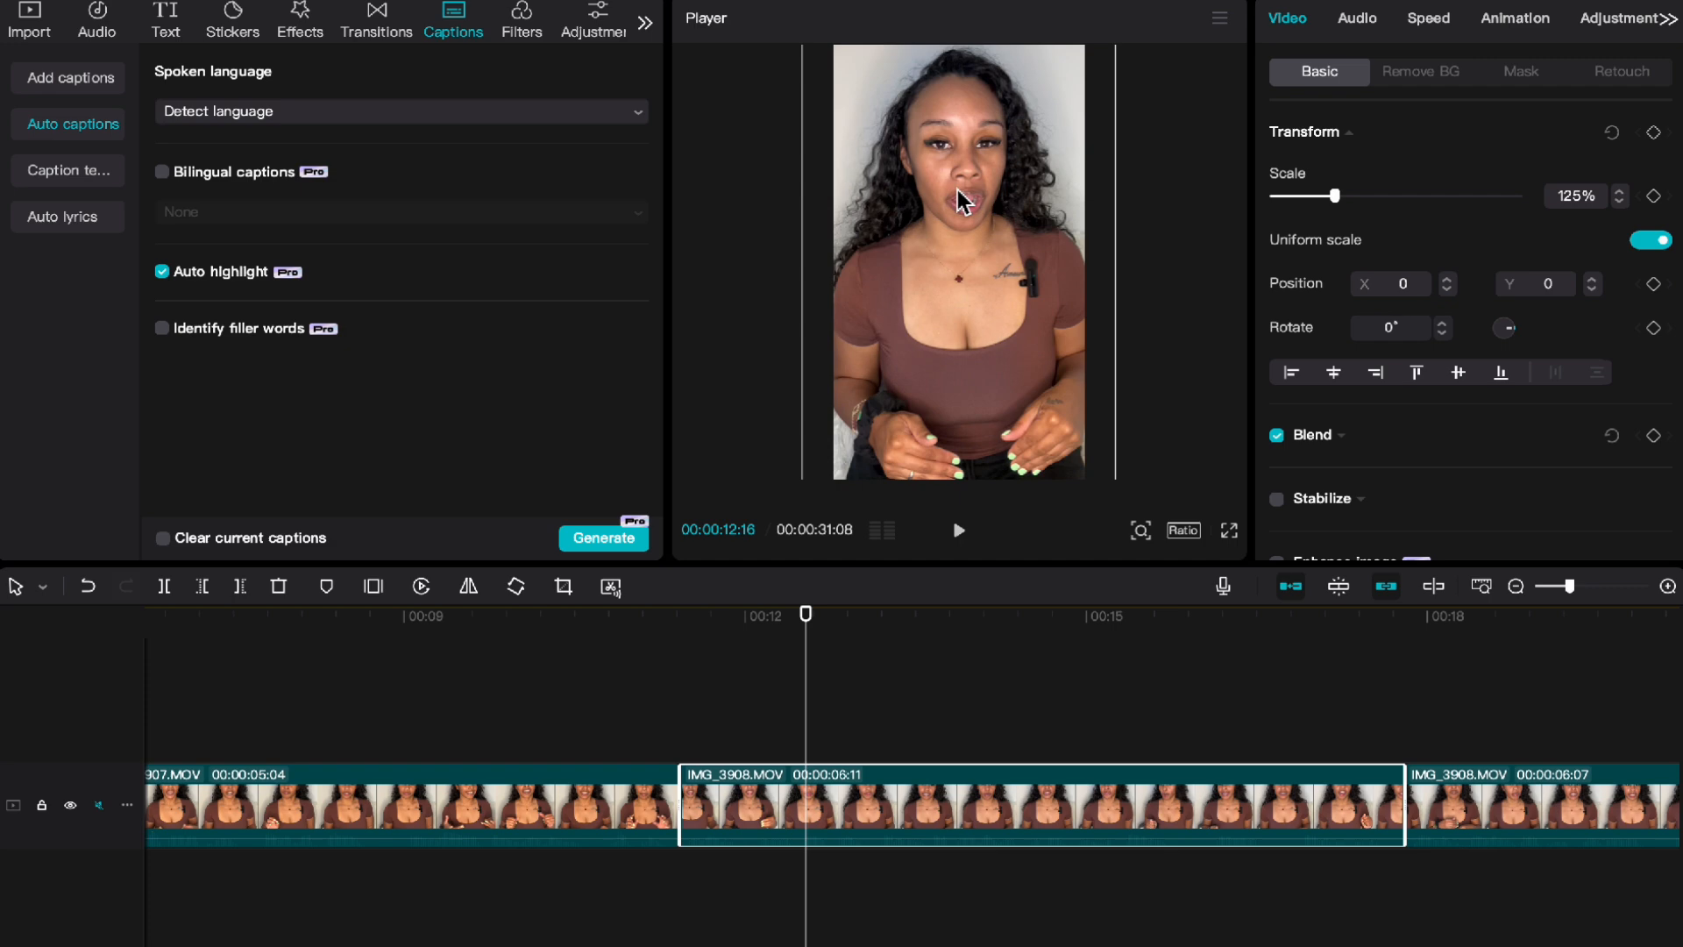
scroll(1148, 789, "right", 10)
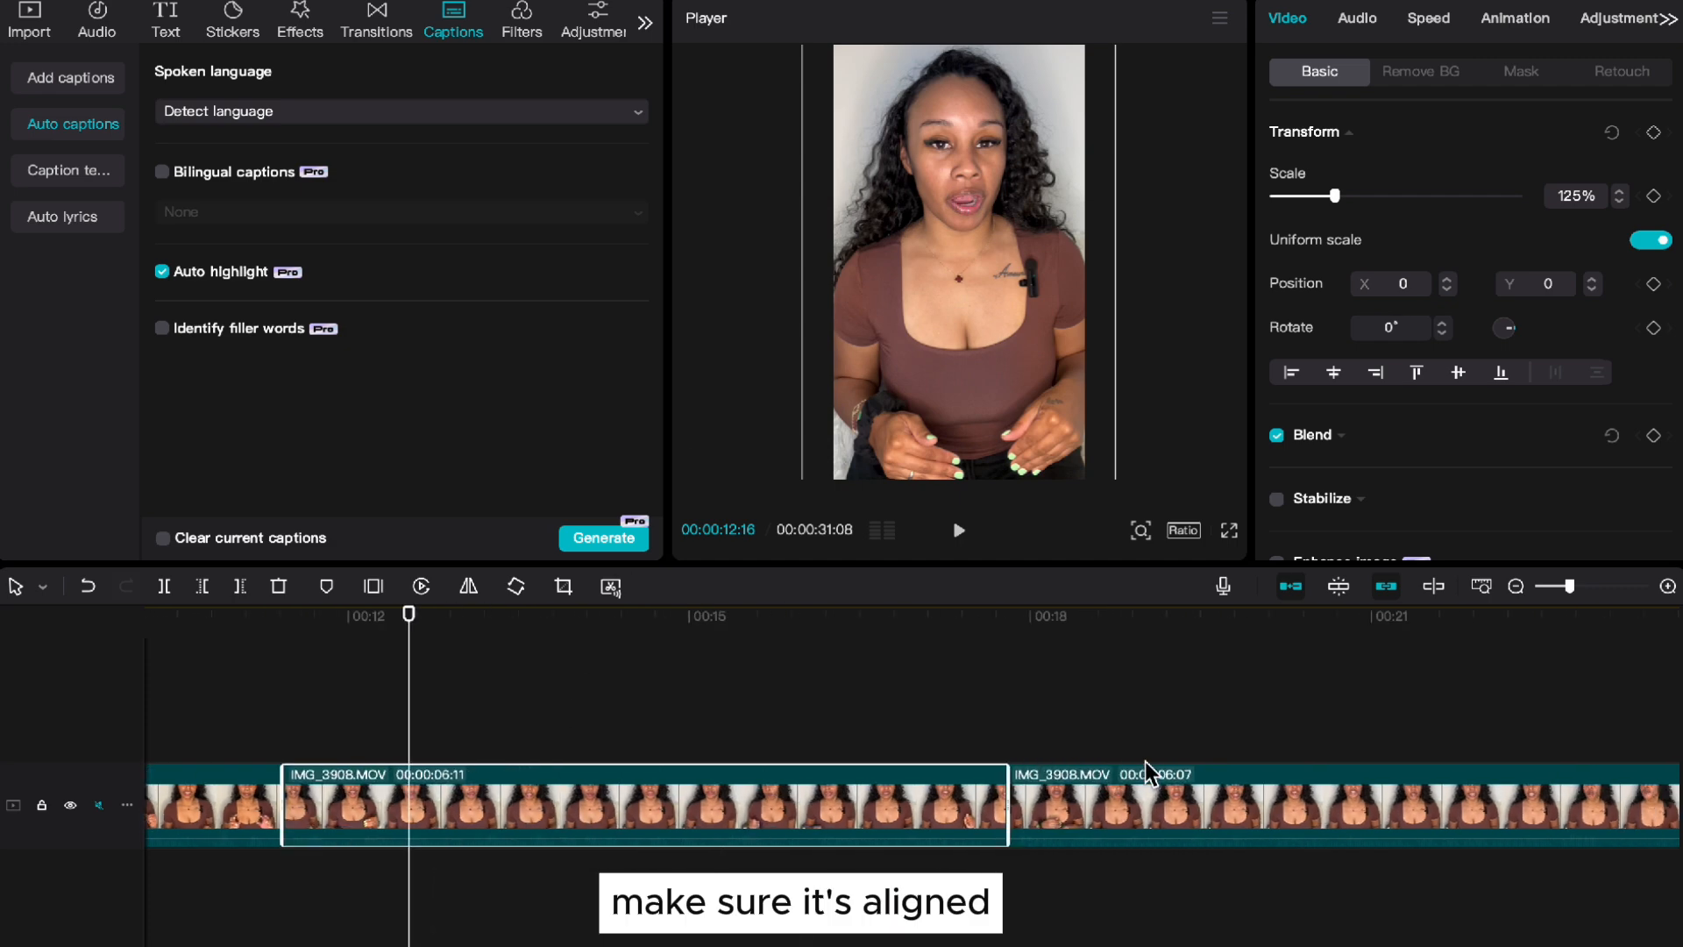
left_click(922, 797)
left_click(921, 684)
left_click(946, 811)
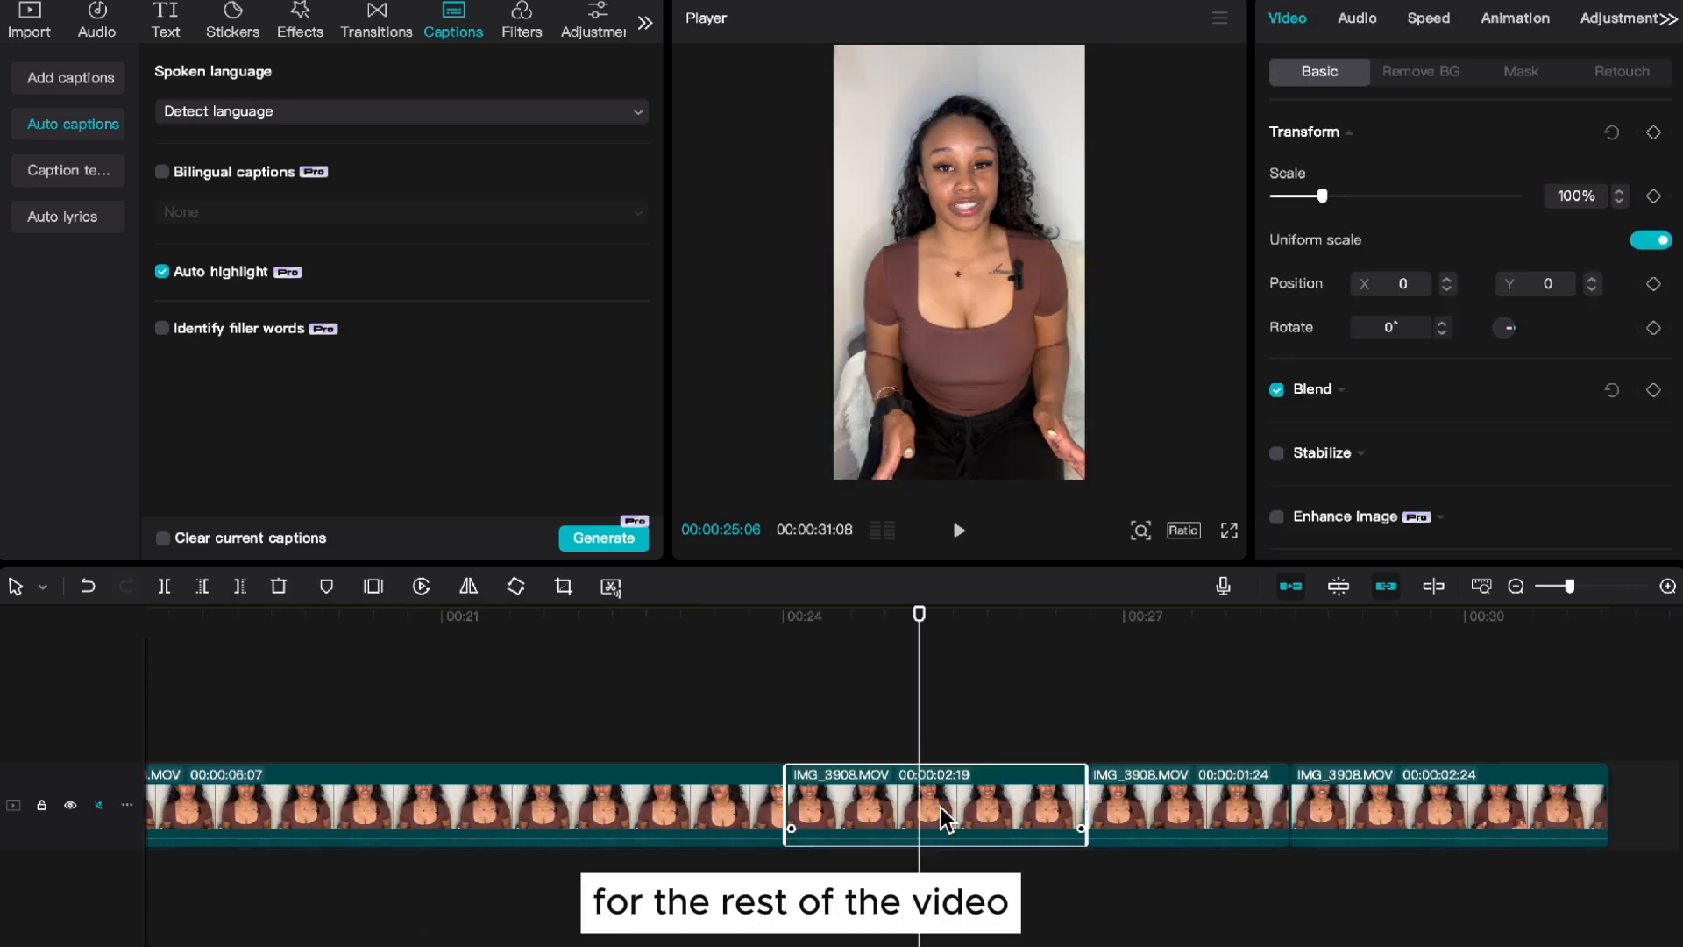
left_click(1321, 797)
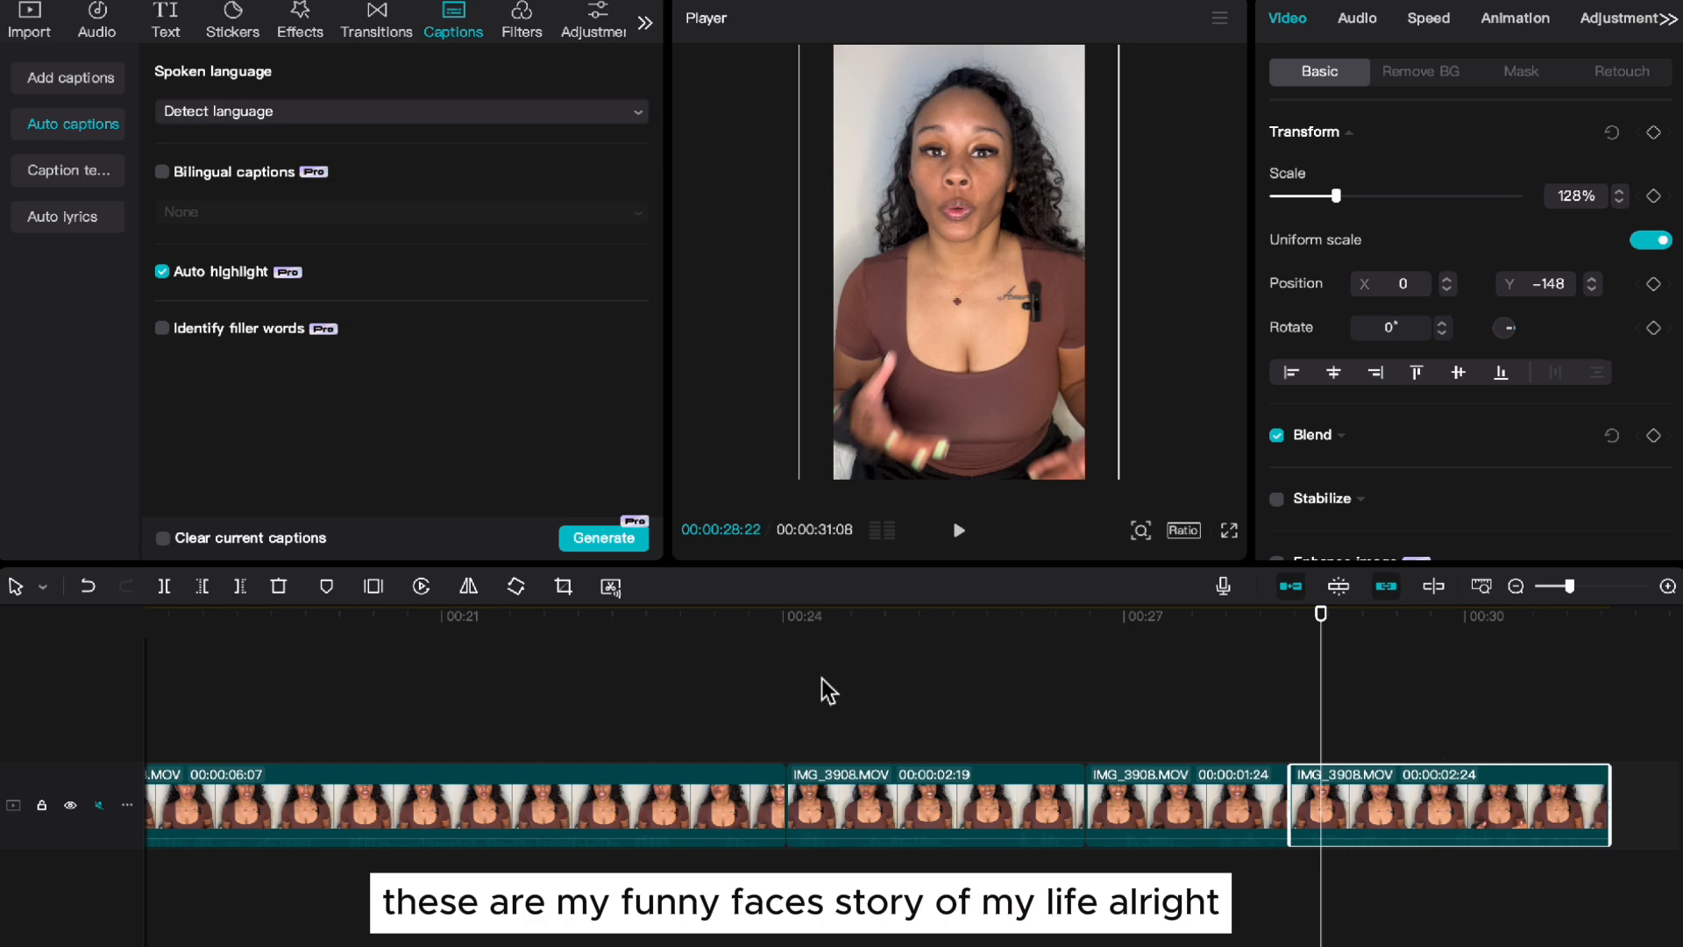
Step: Unmute the main video track and play the edit from the beginning to find the mention of feeling overwhelmed
scroll(598, 710, "left", 15)
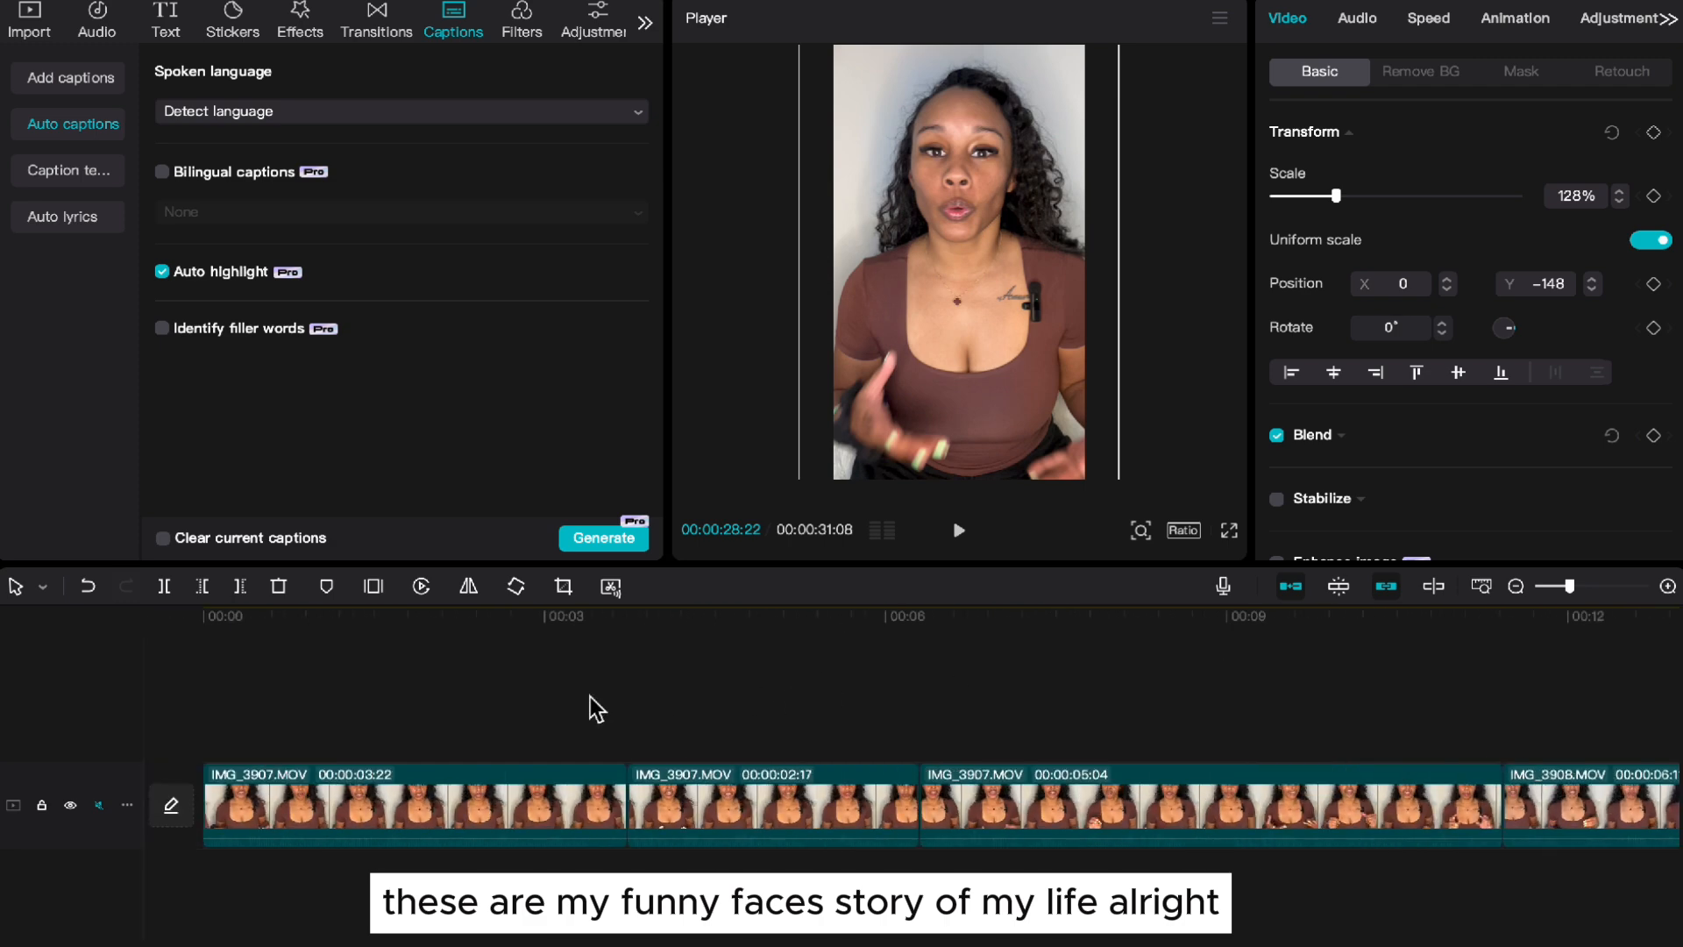
left_click(99, 805)
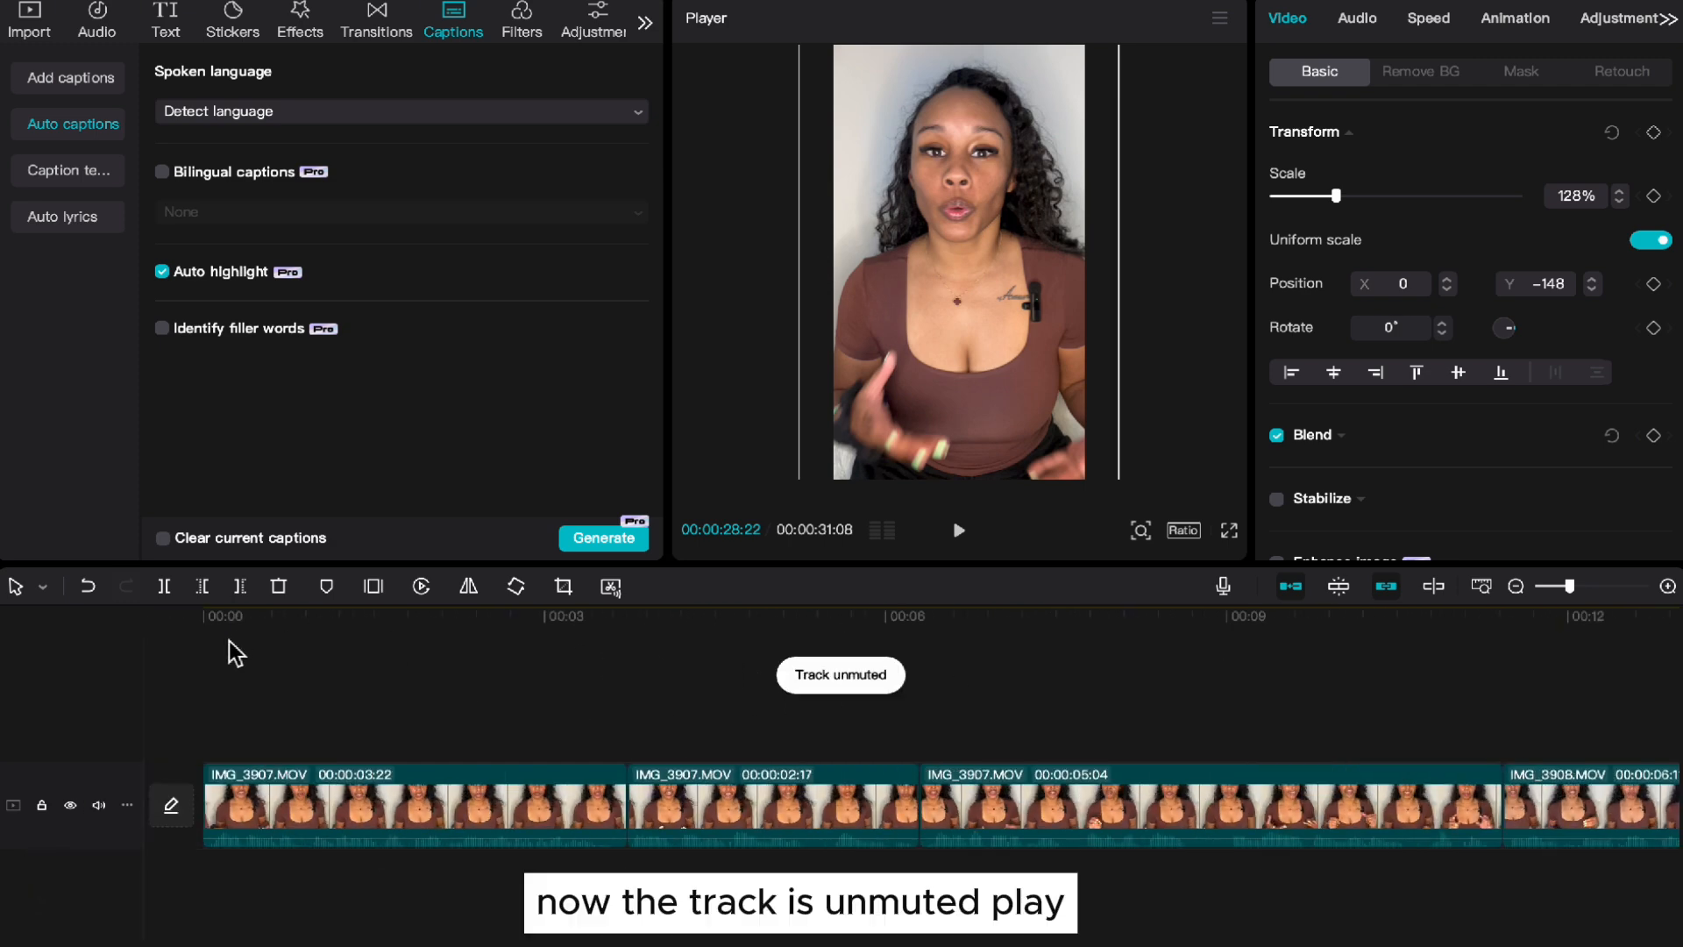
left_click(208, 735)
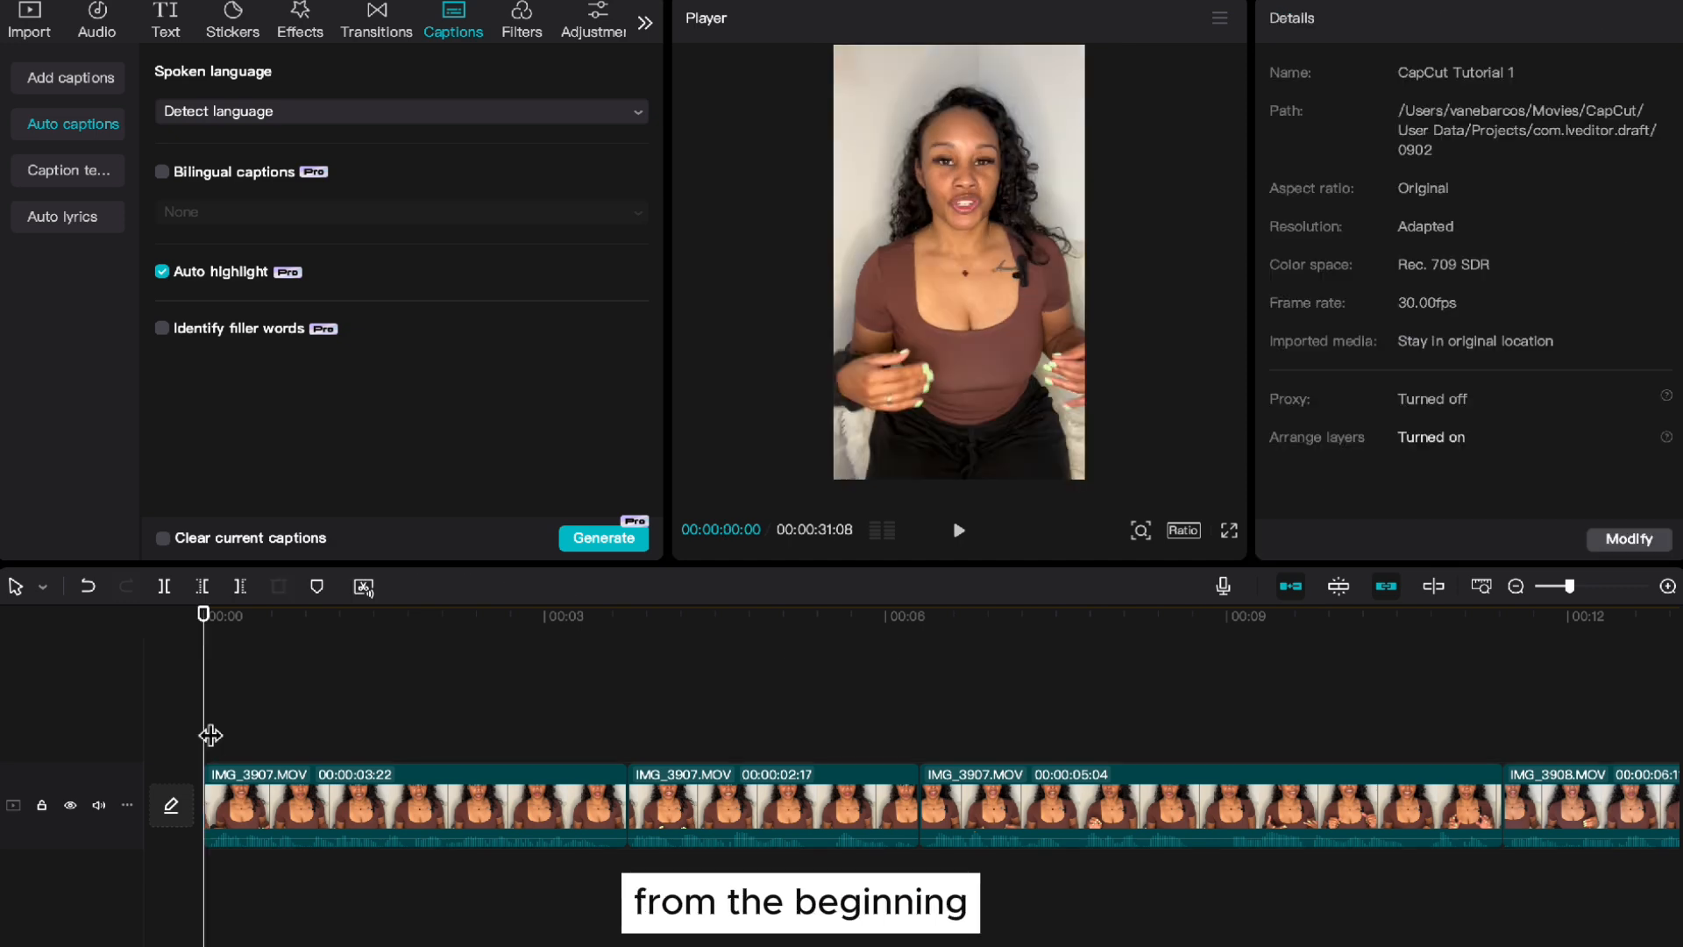
key("space")
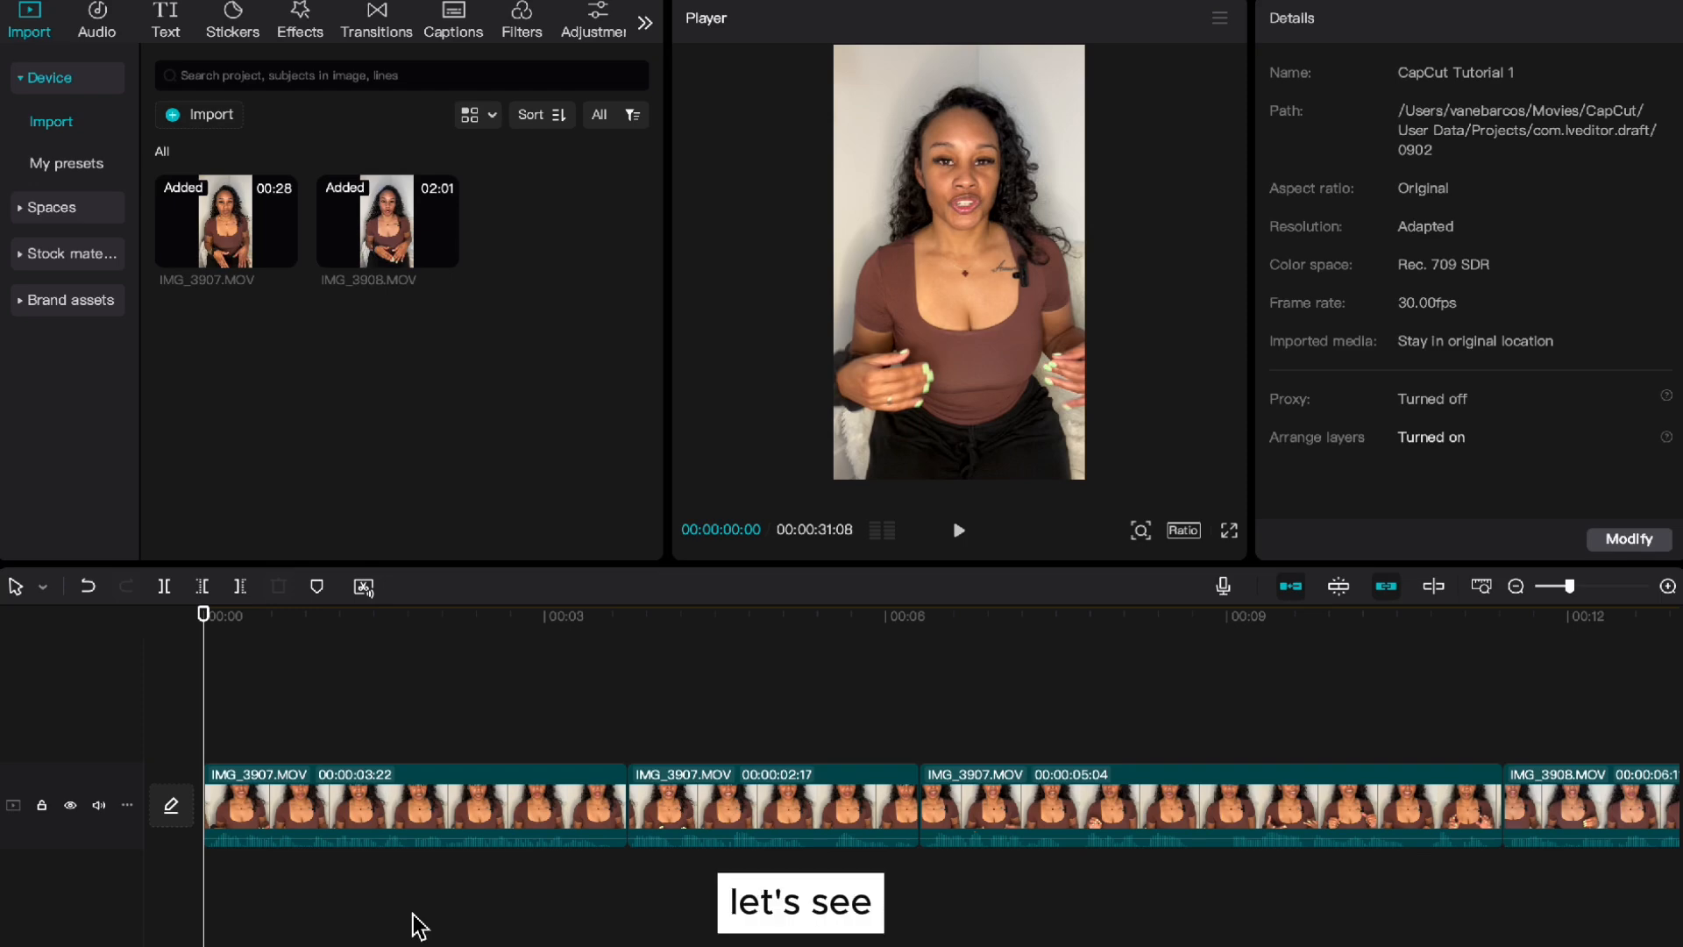
key("space")
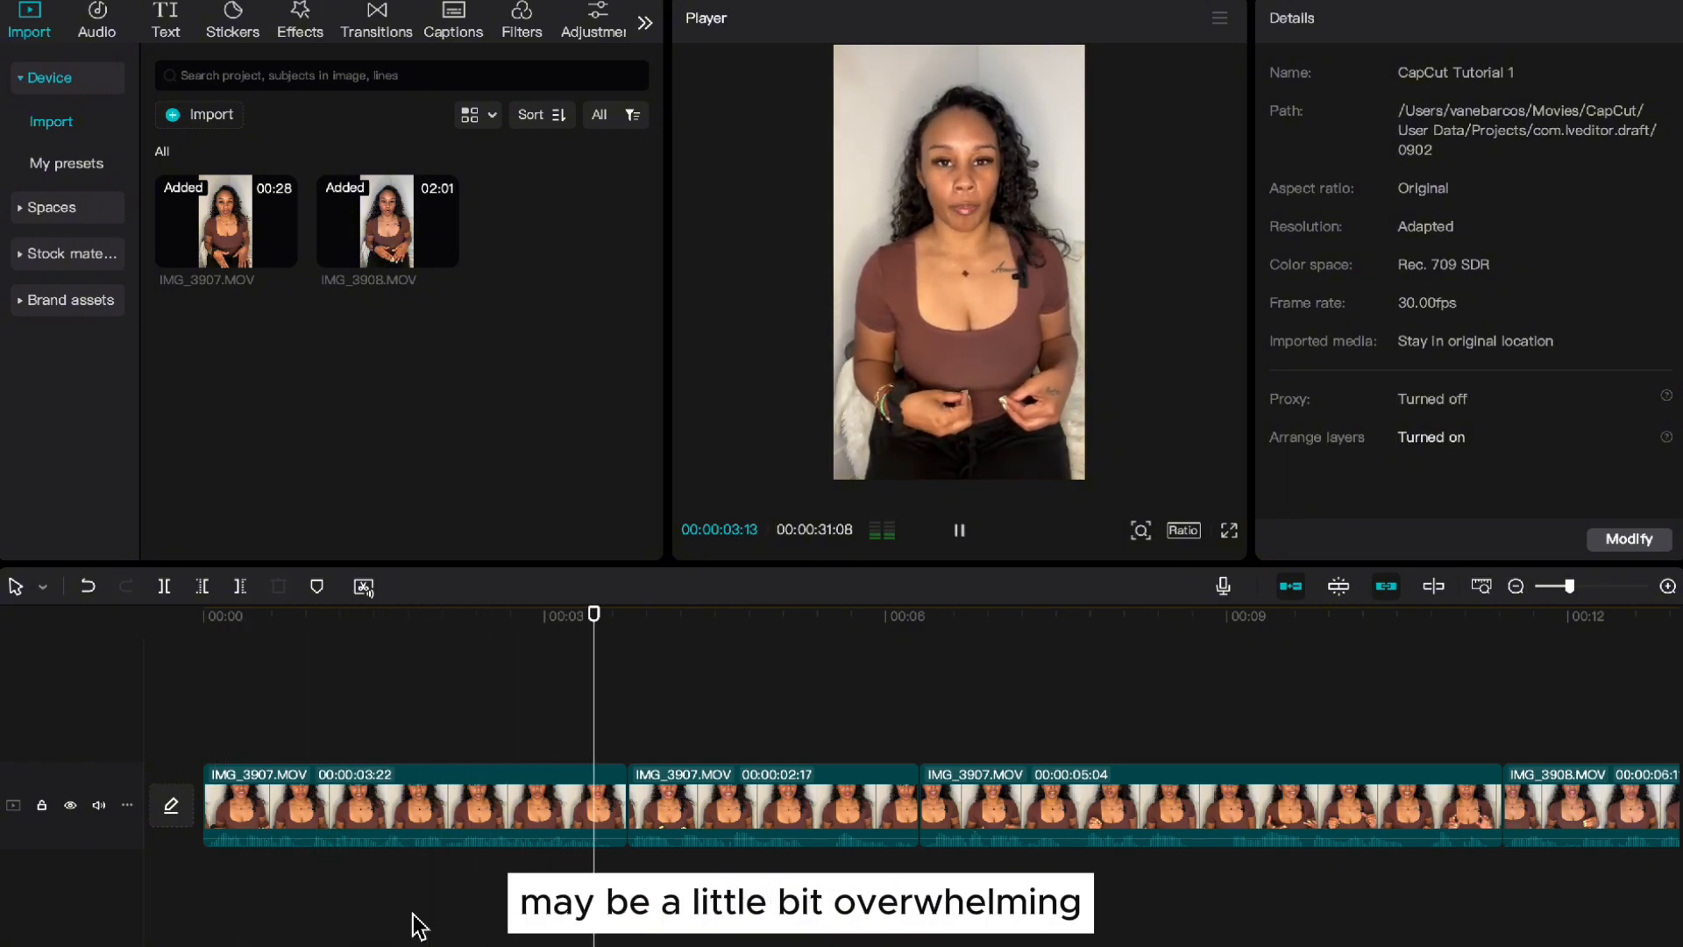
key("space")
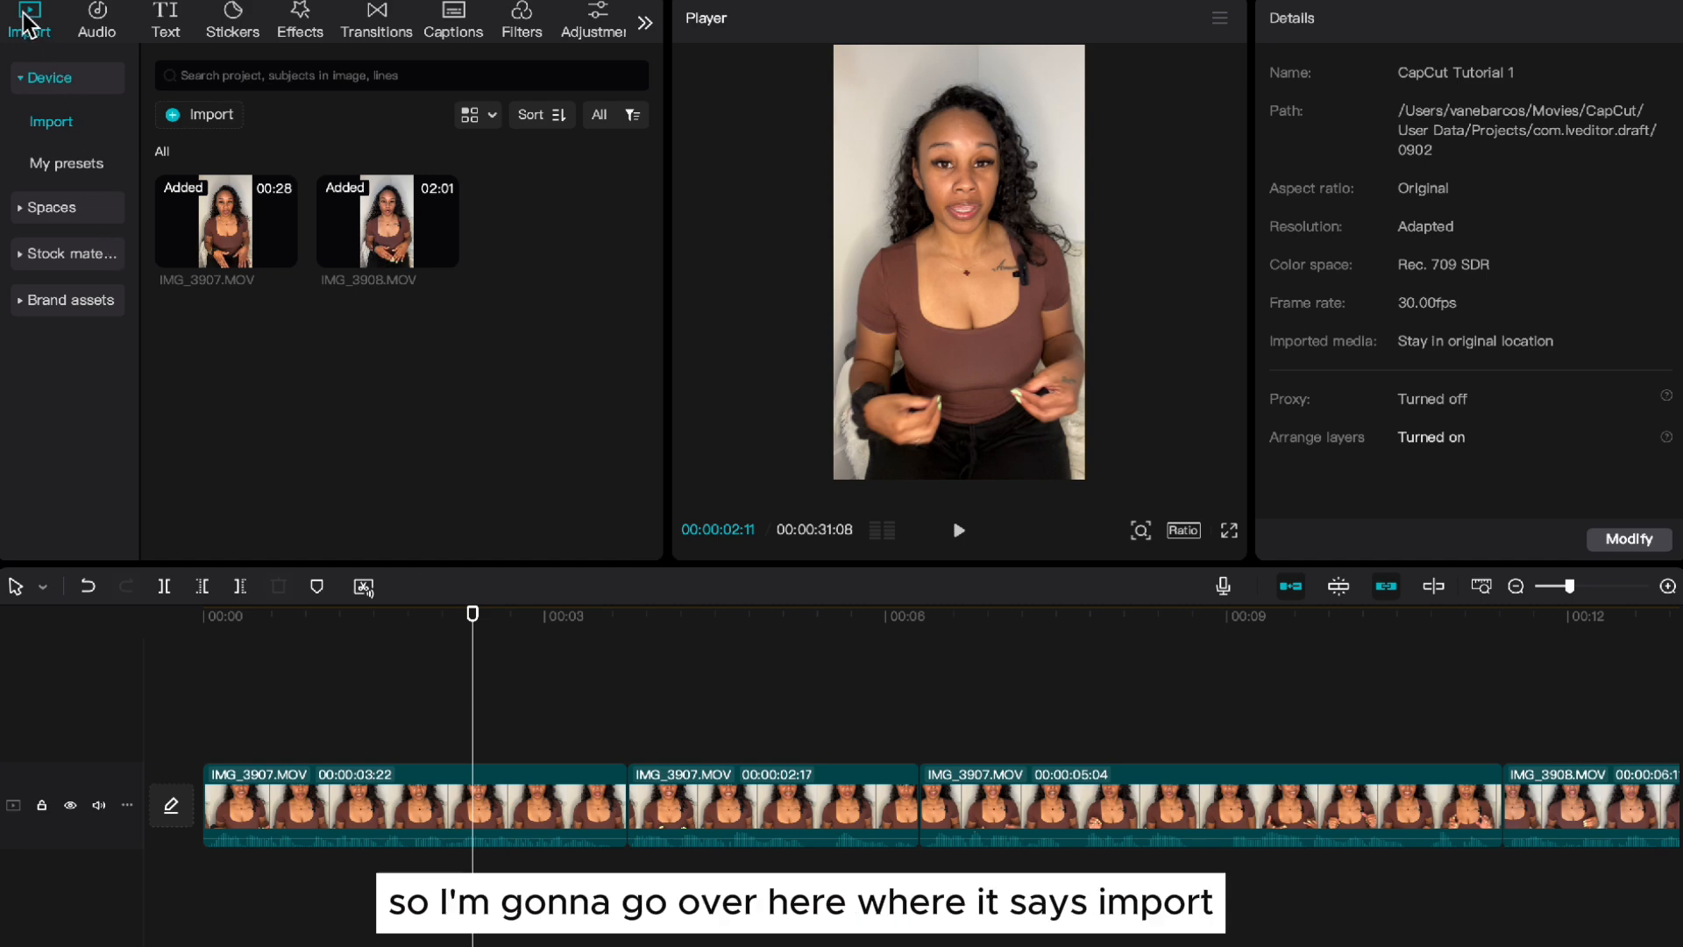
Step: Search the stock materials for "overwhelmed" and review the results along with the type and orientation filter options
left_click(28, 249)
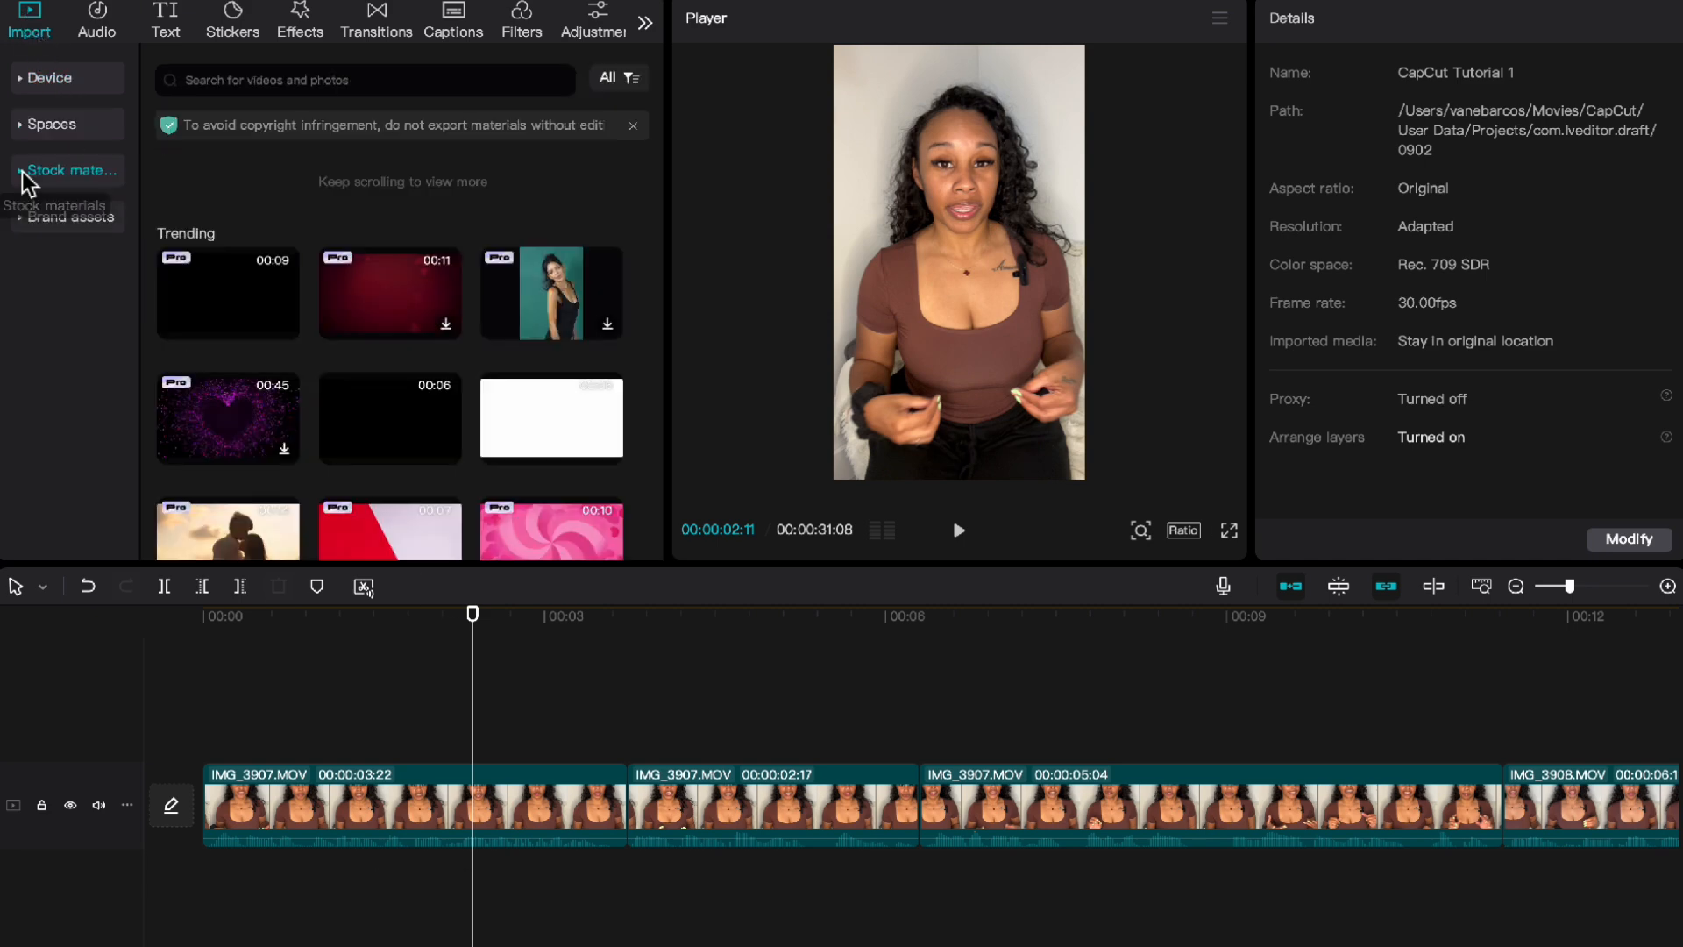
left_click(295, 86)
type("overwhelmed")
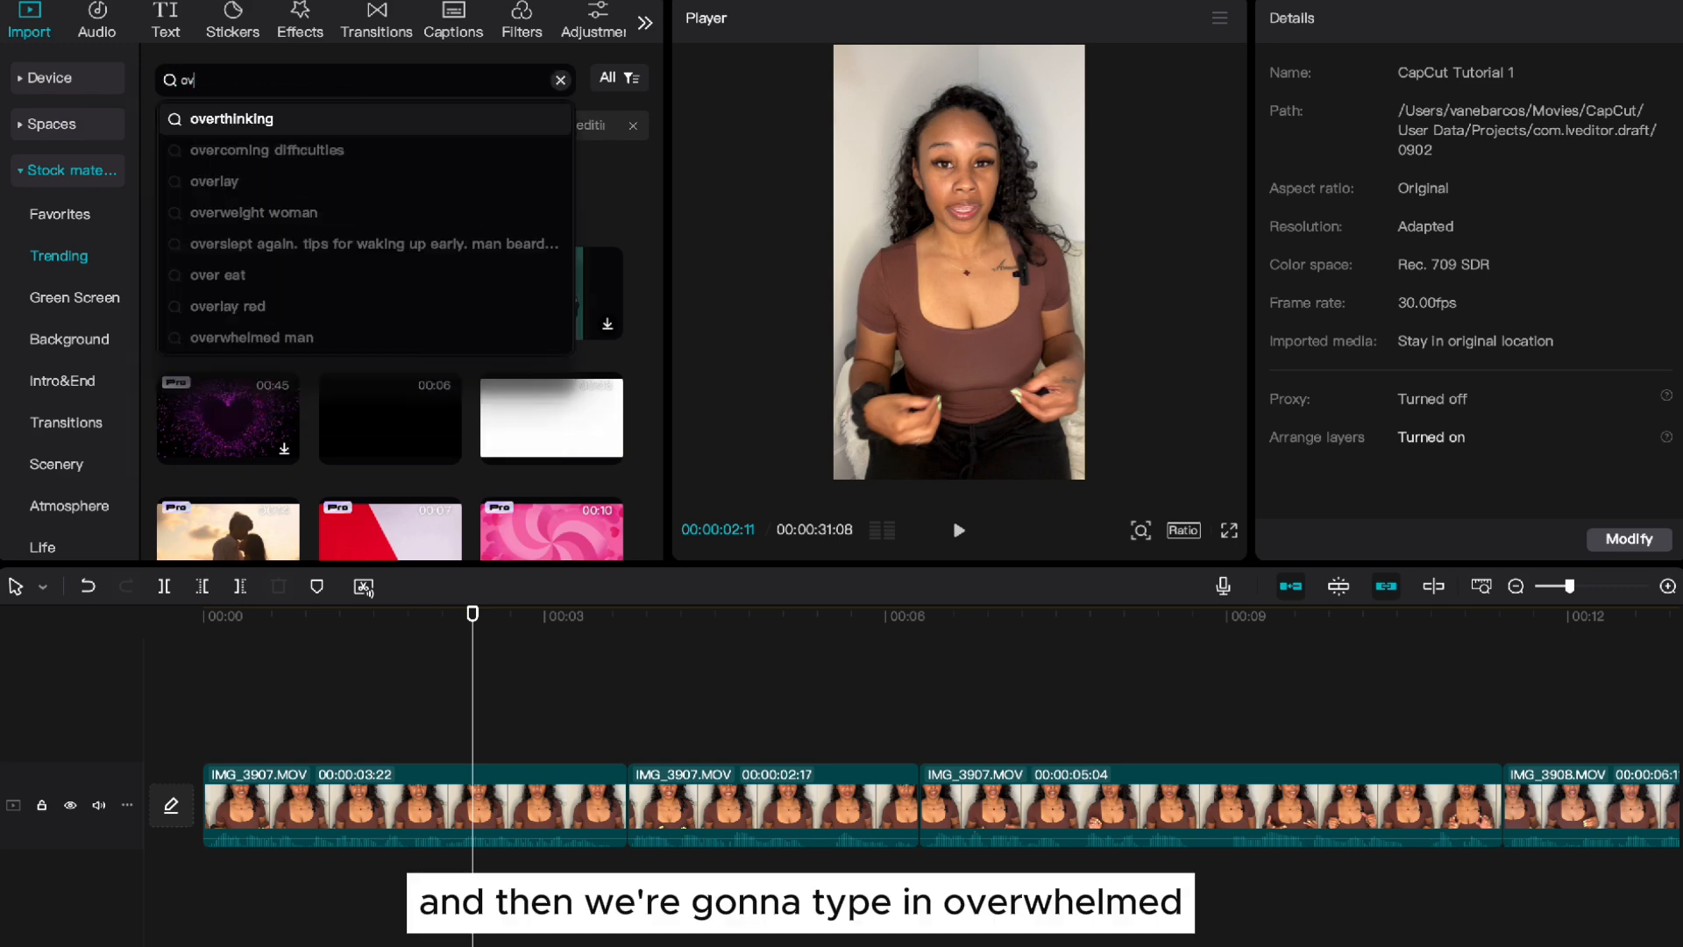
key("Return")
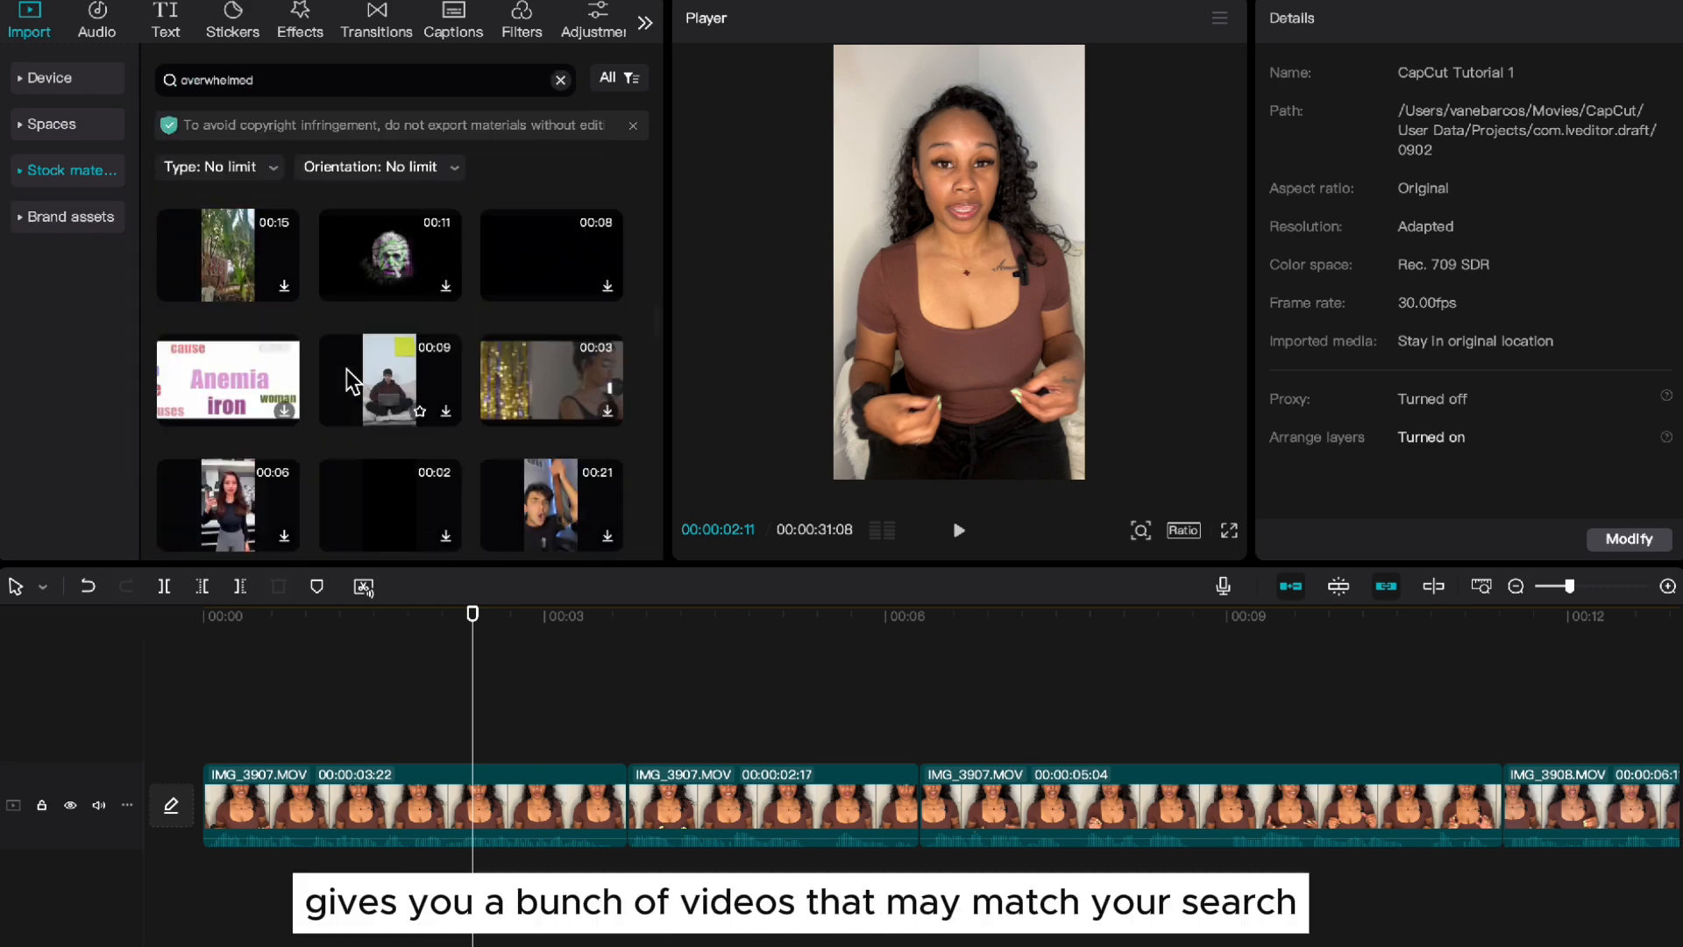
scroll(345, 370, "down", 3)
scroll(345, 370, "up", 3)
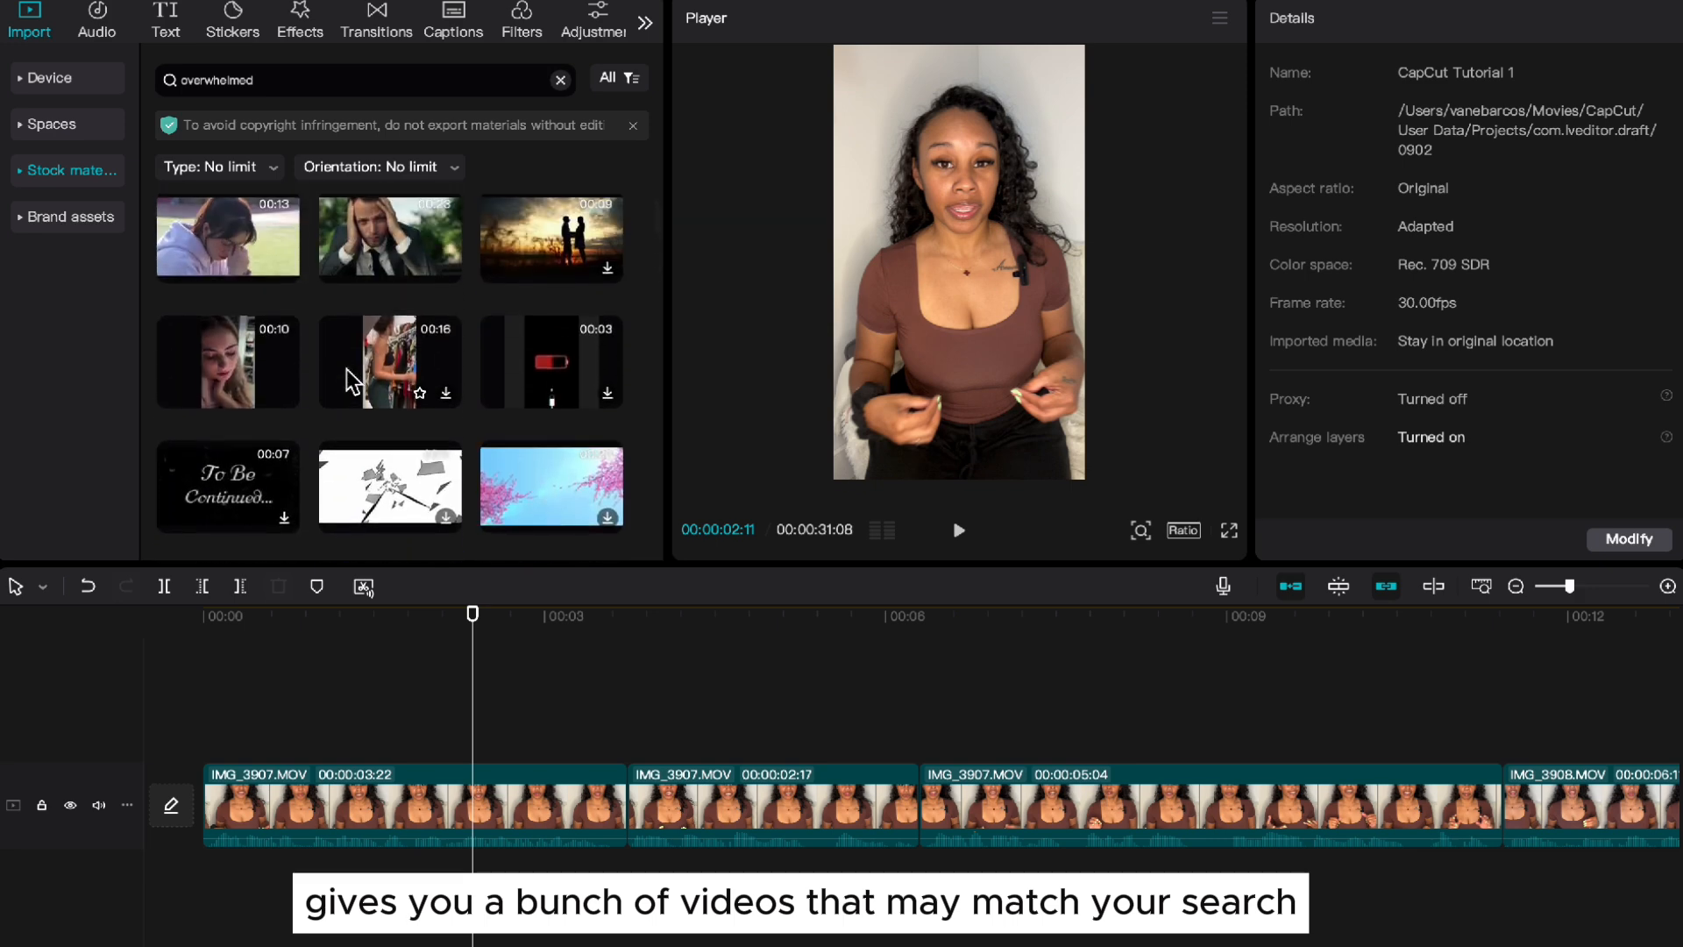
left_click(245, 173)
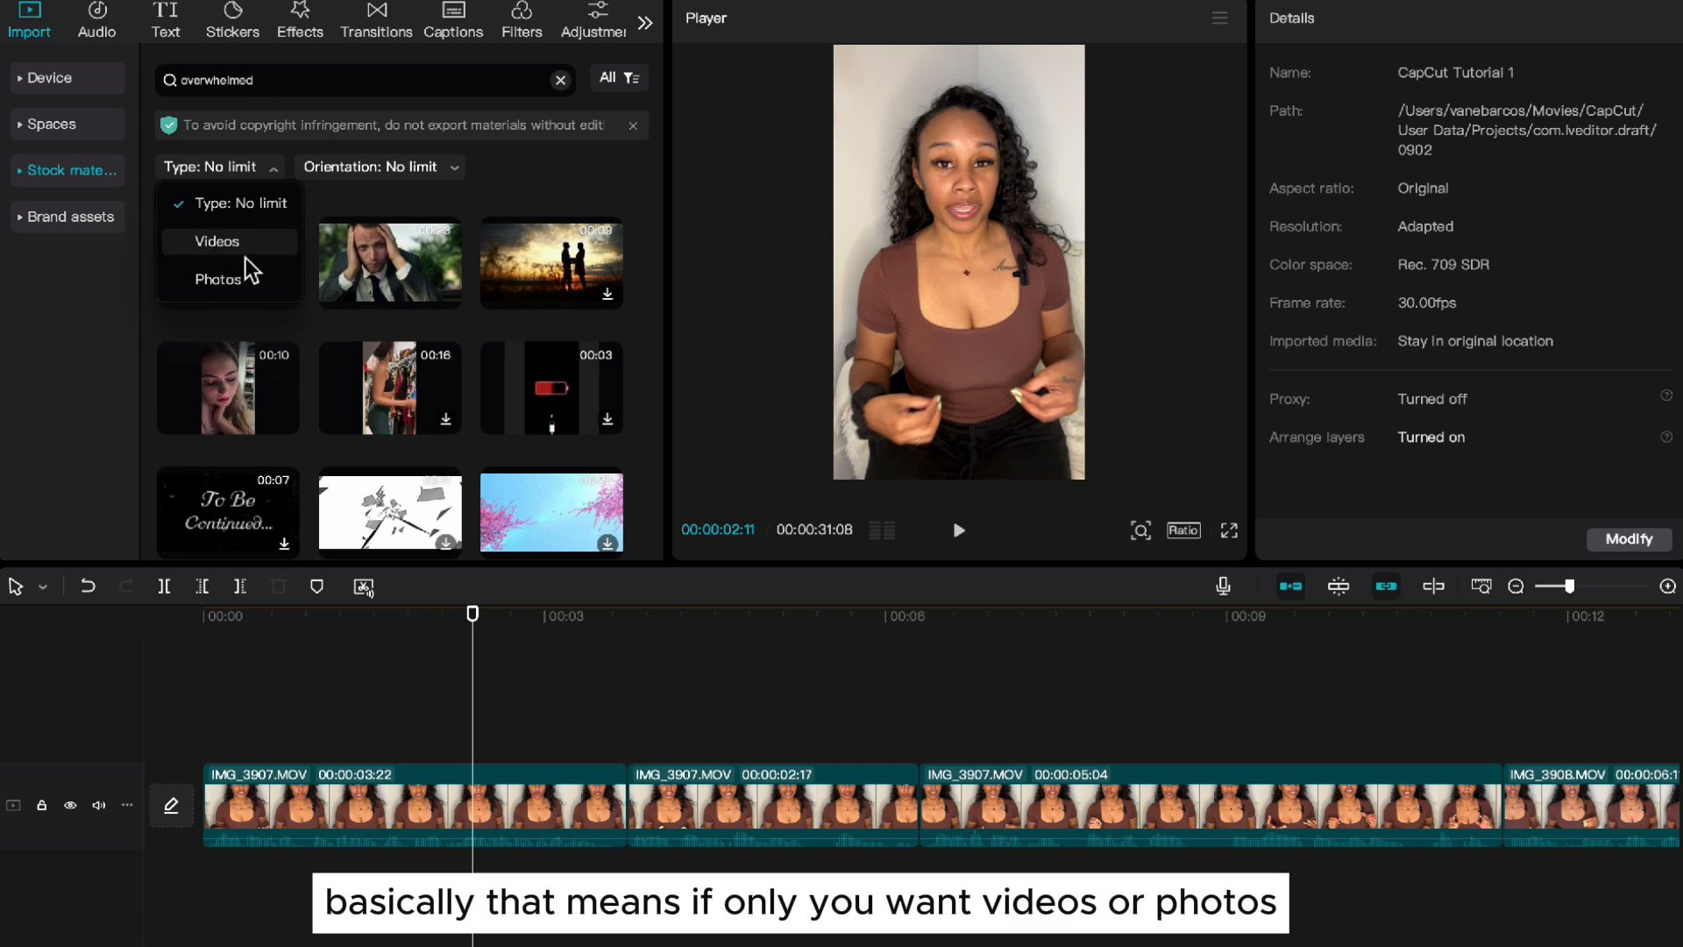
left_click(252, 168)
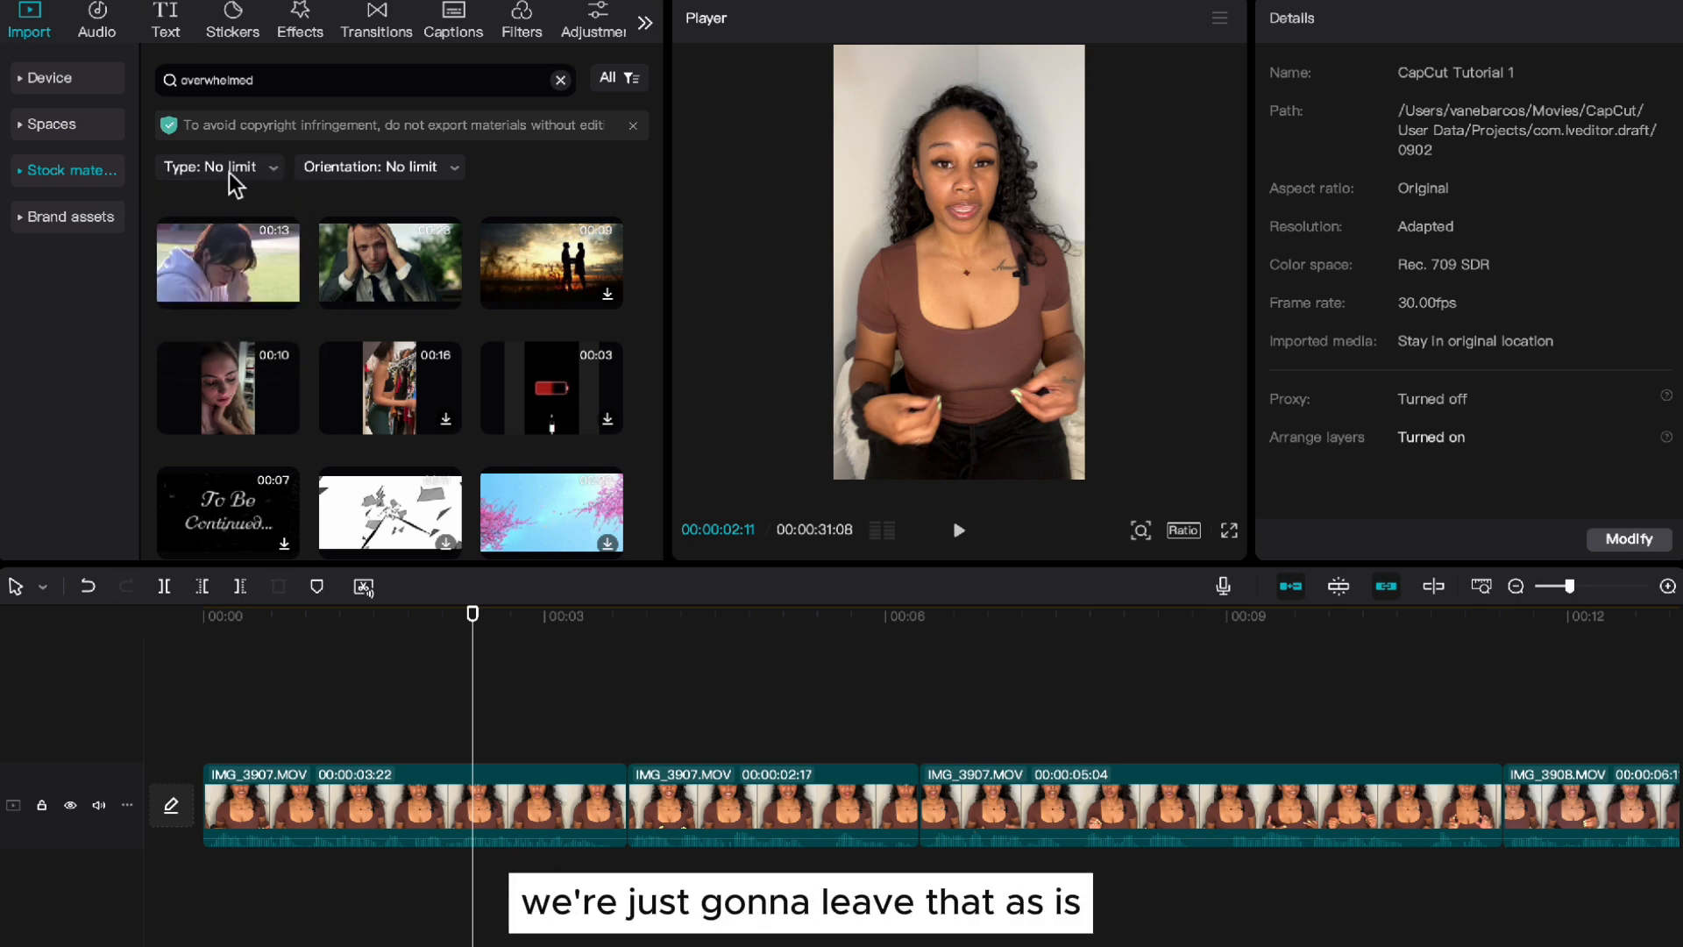
left_click(395, 172)
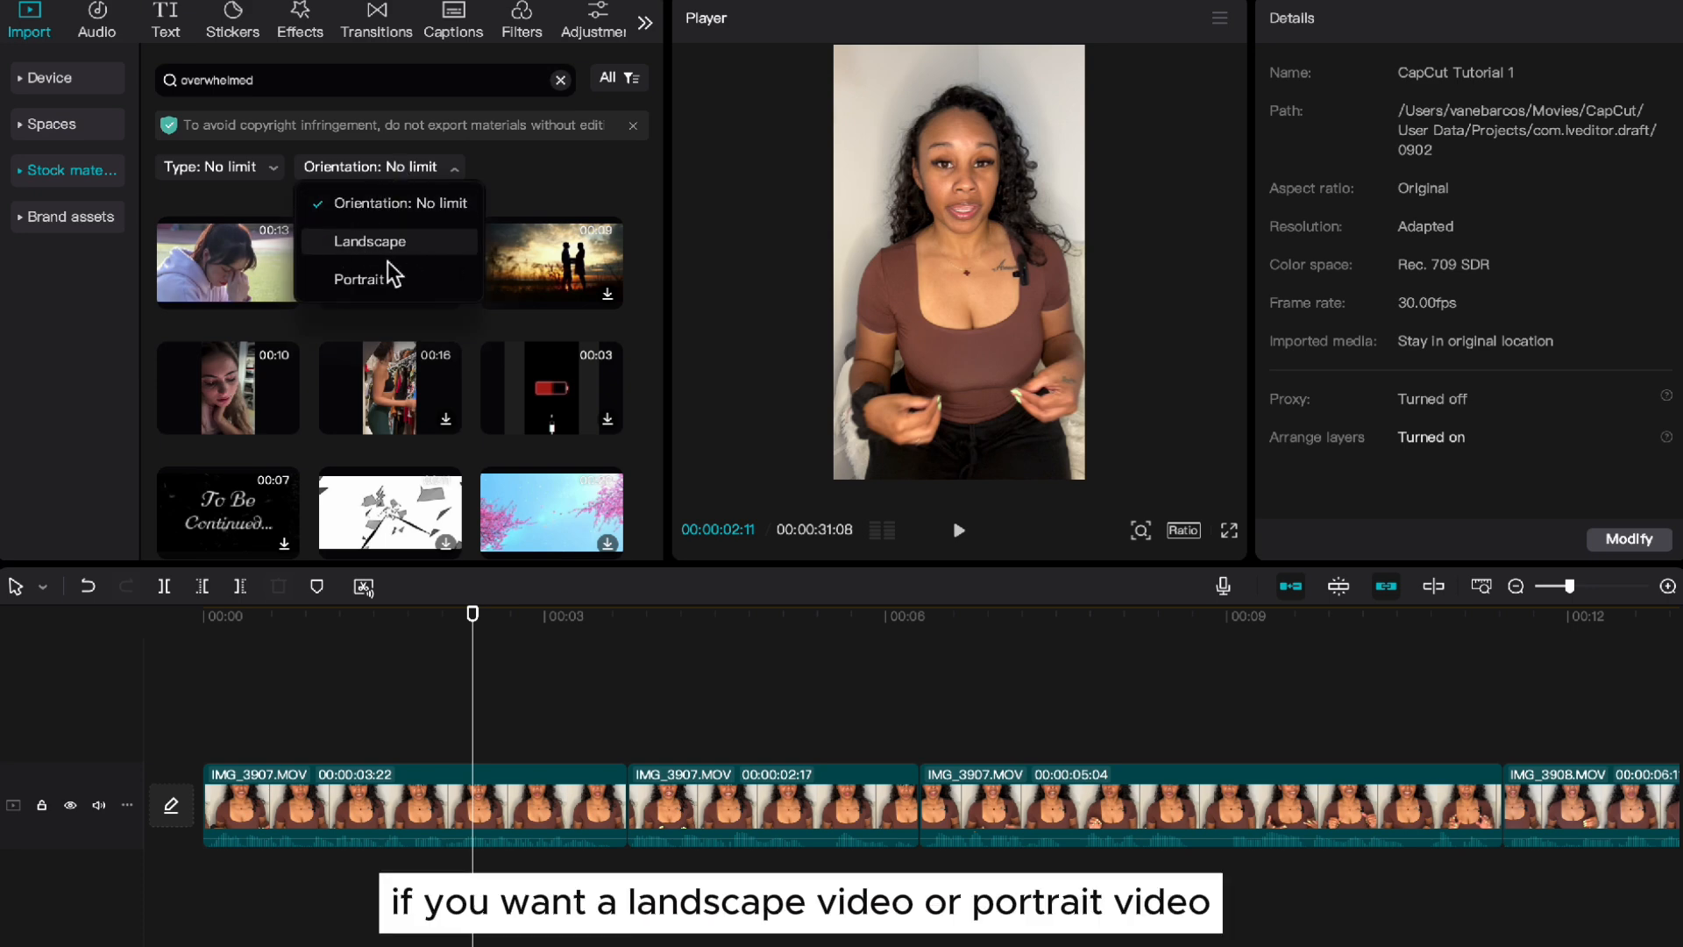
left_click(443, 165)
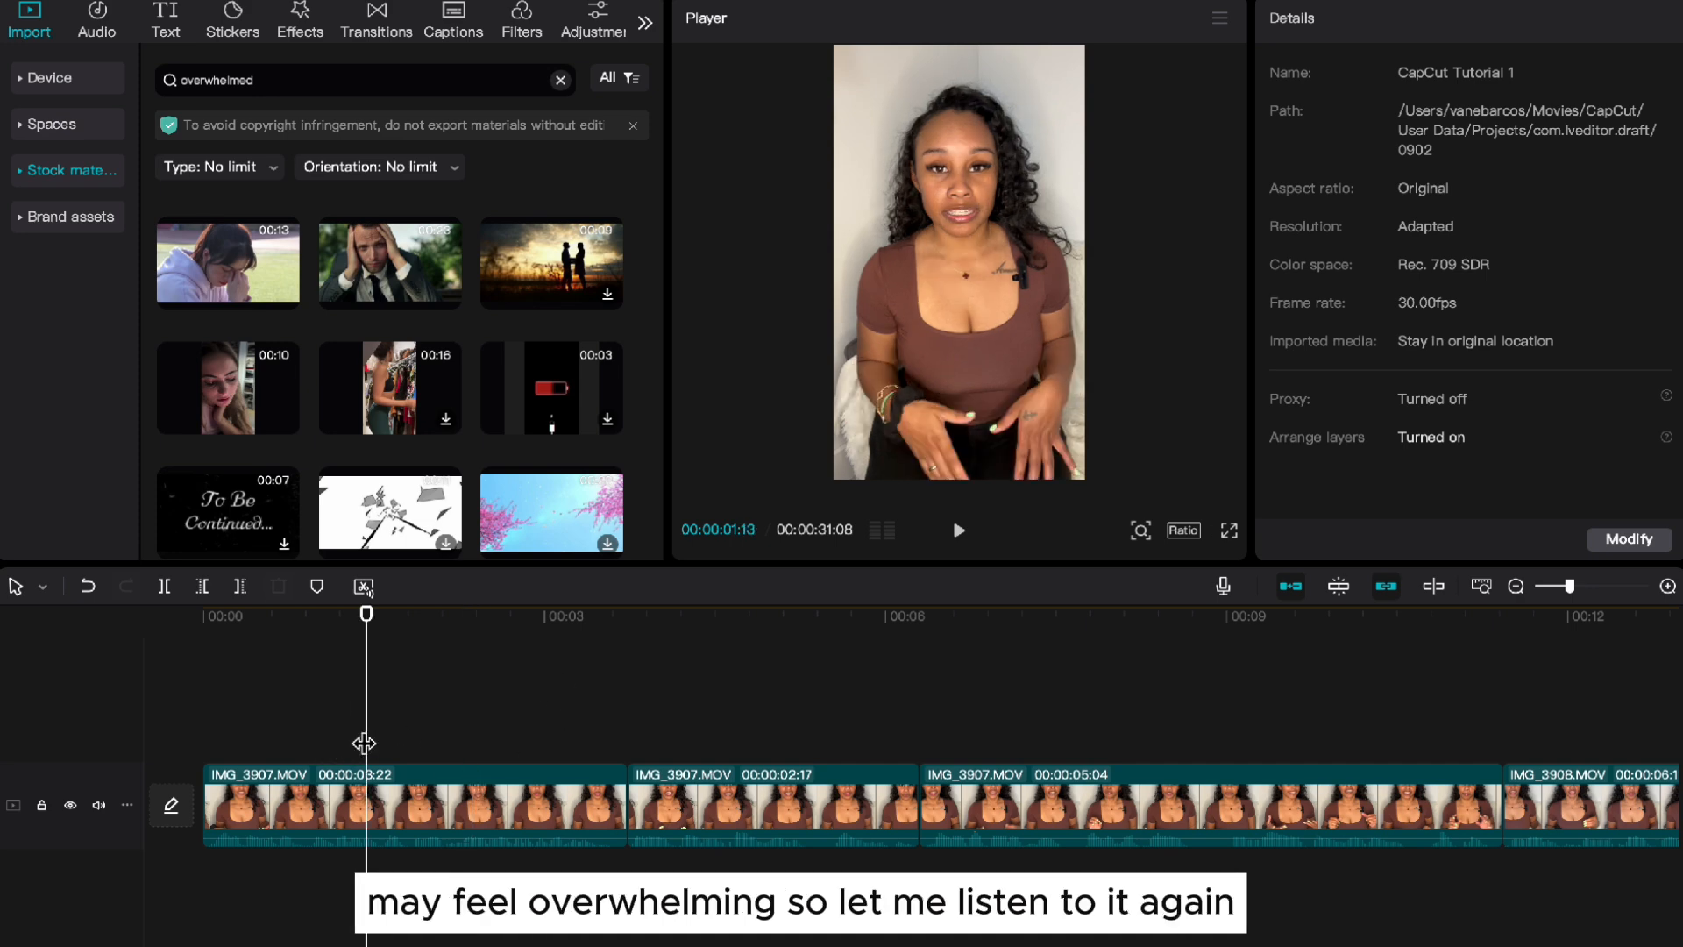
Step: Place the stock clip of the sad businessman in the park on a new track above the main video, starting at 00:00:02:09
key("space")
key("space")
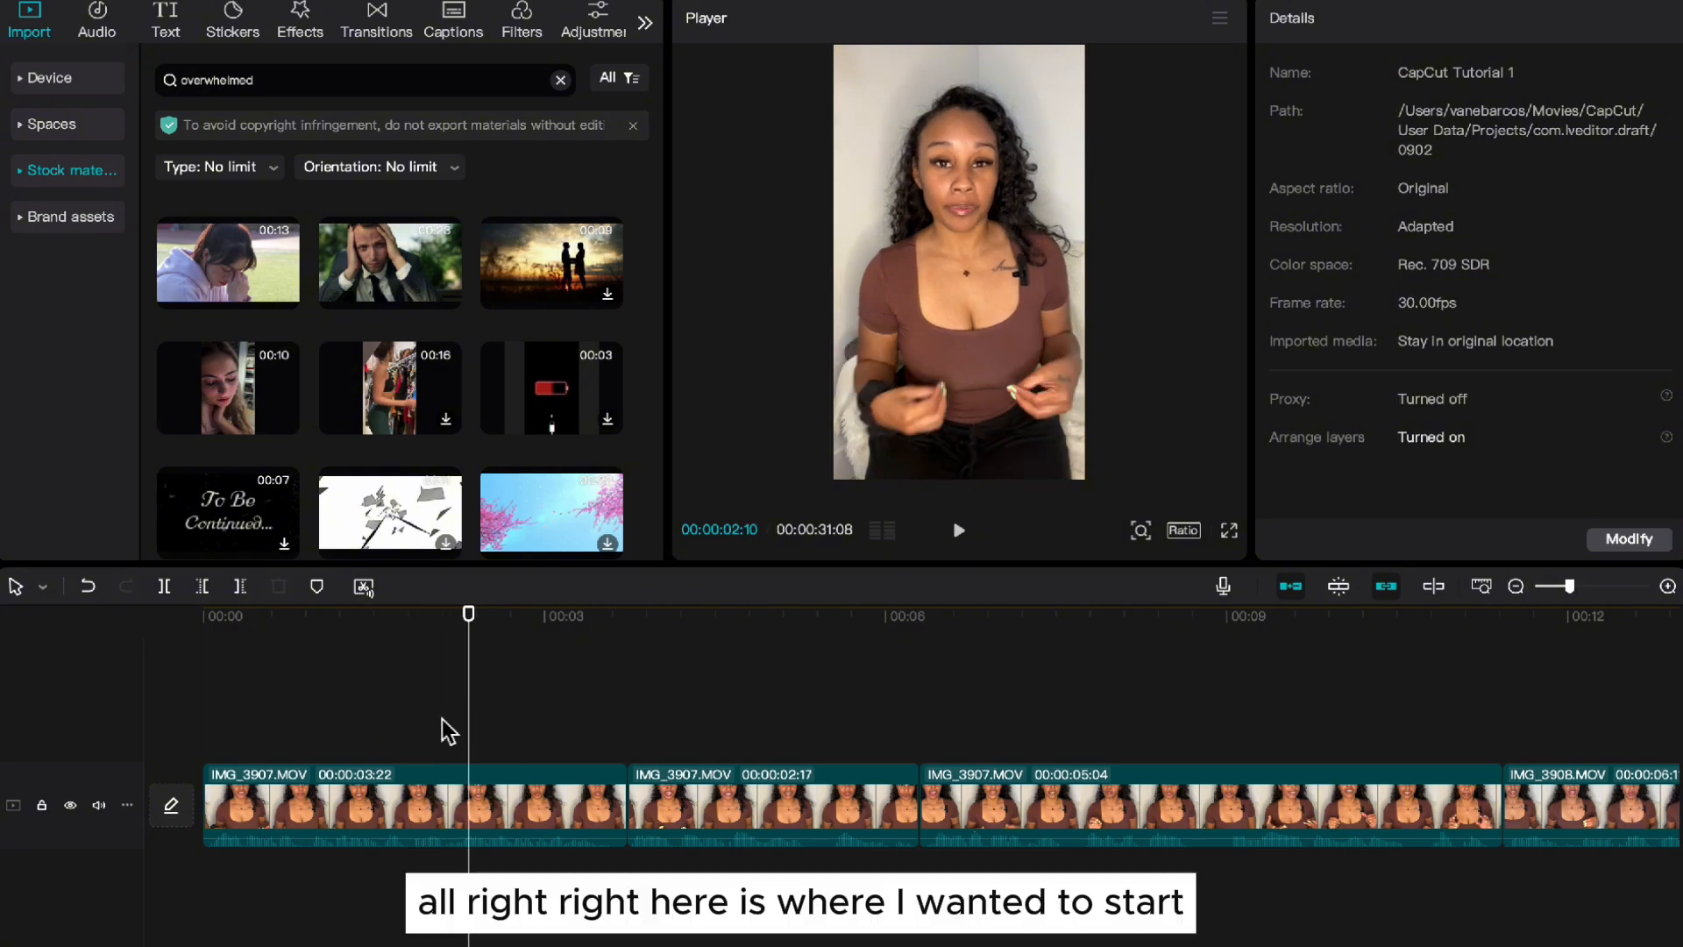
key("Left")
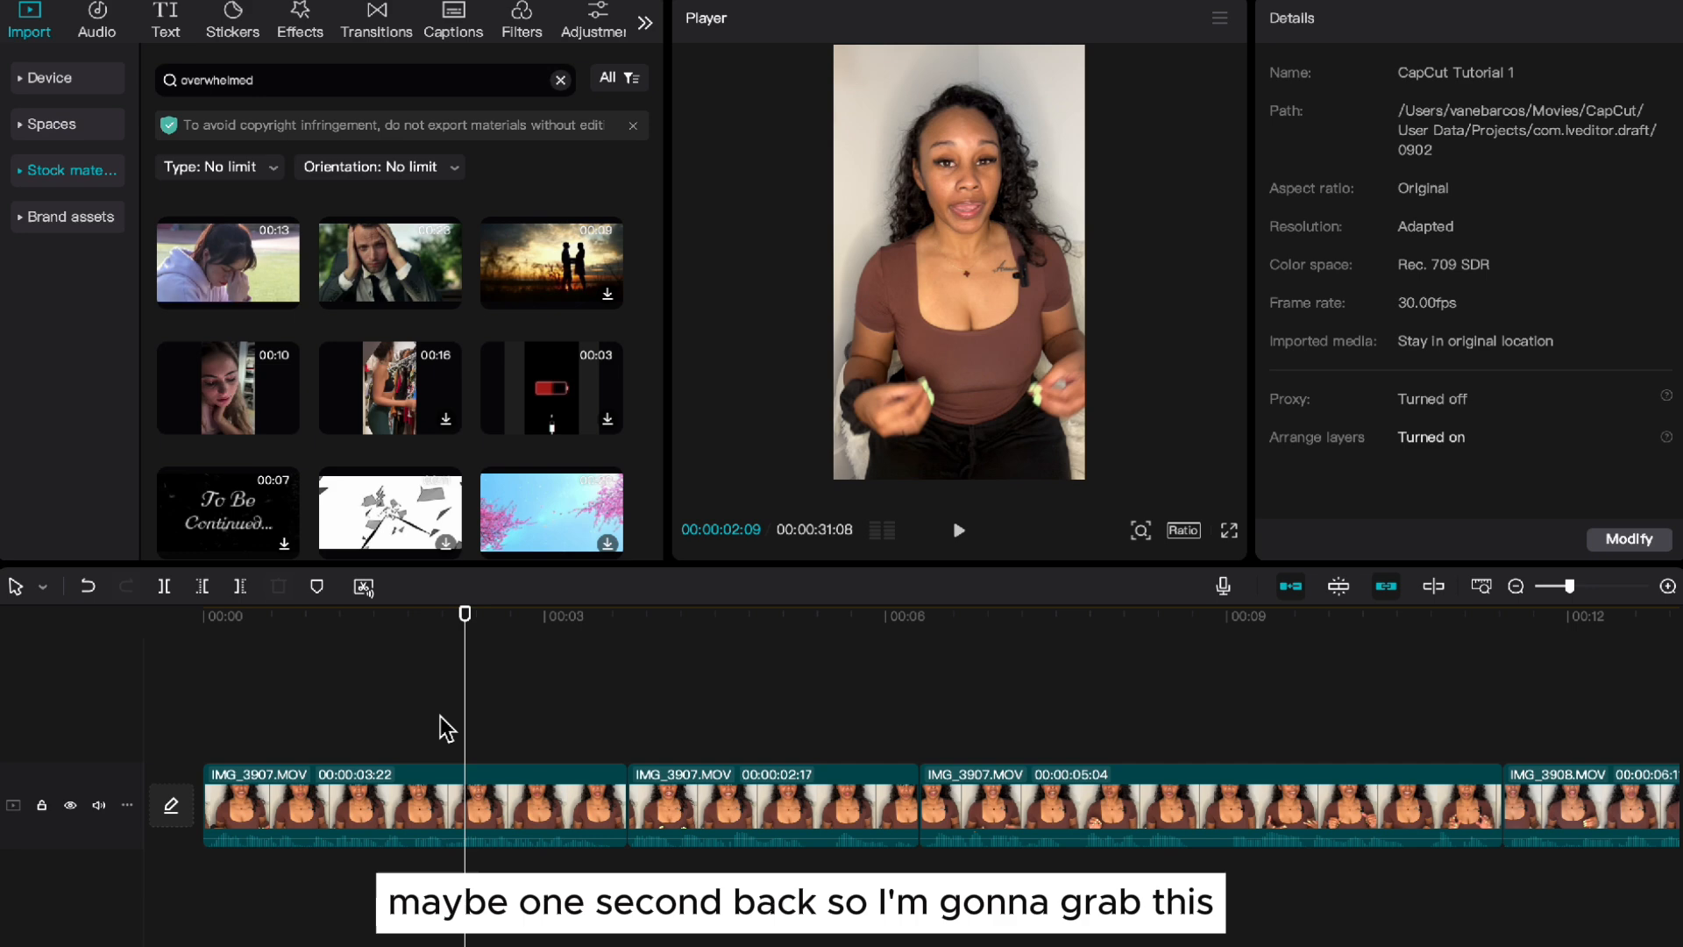
left_click(383, 256)
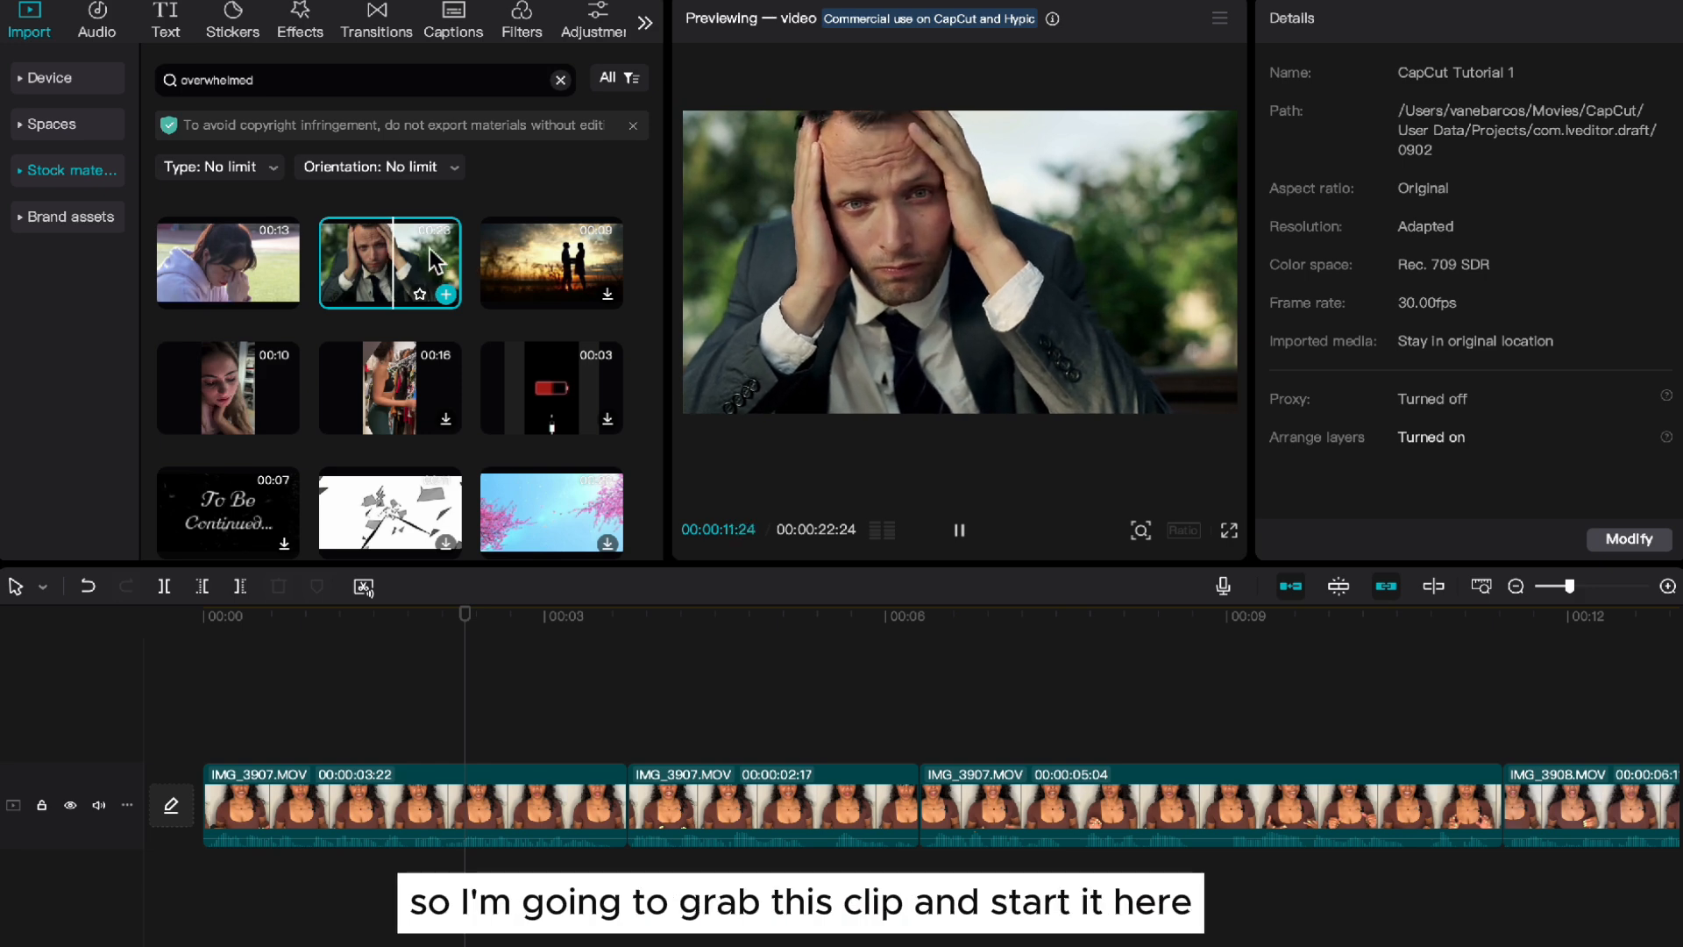
left_click_drag(435, 260, 463, 727)
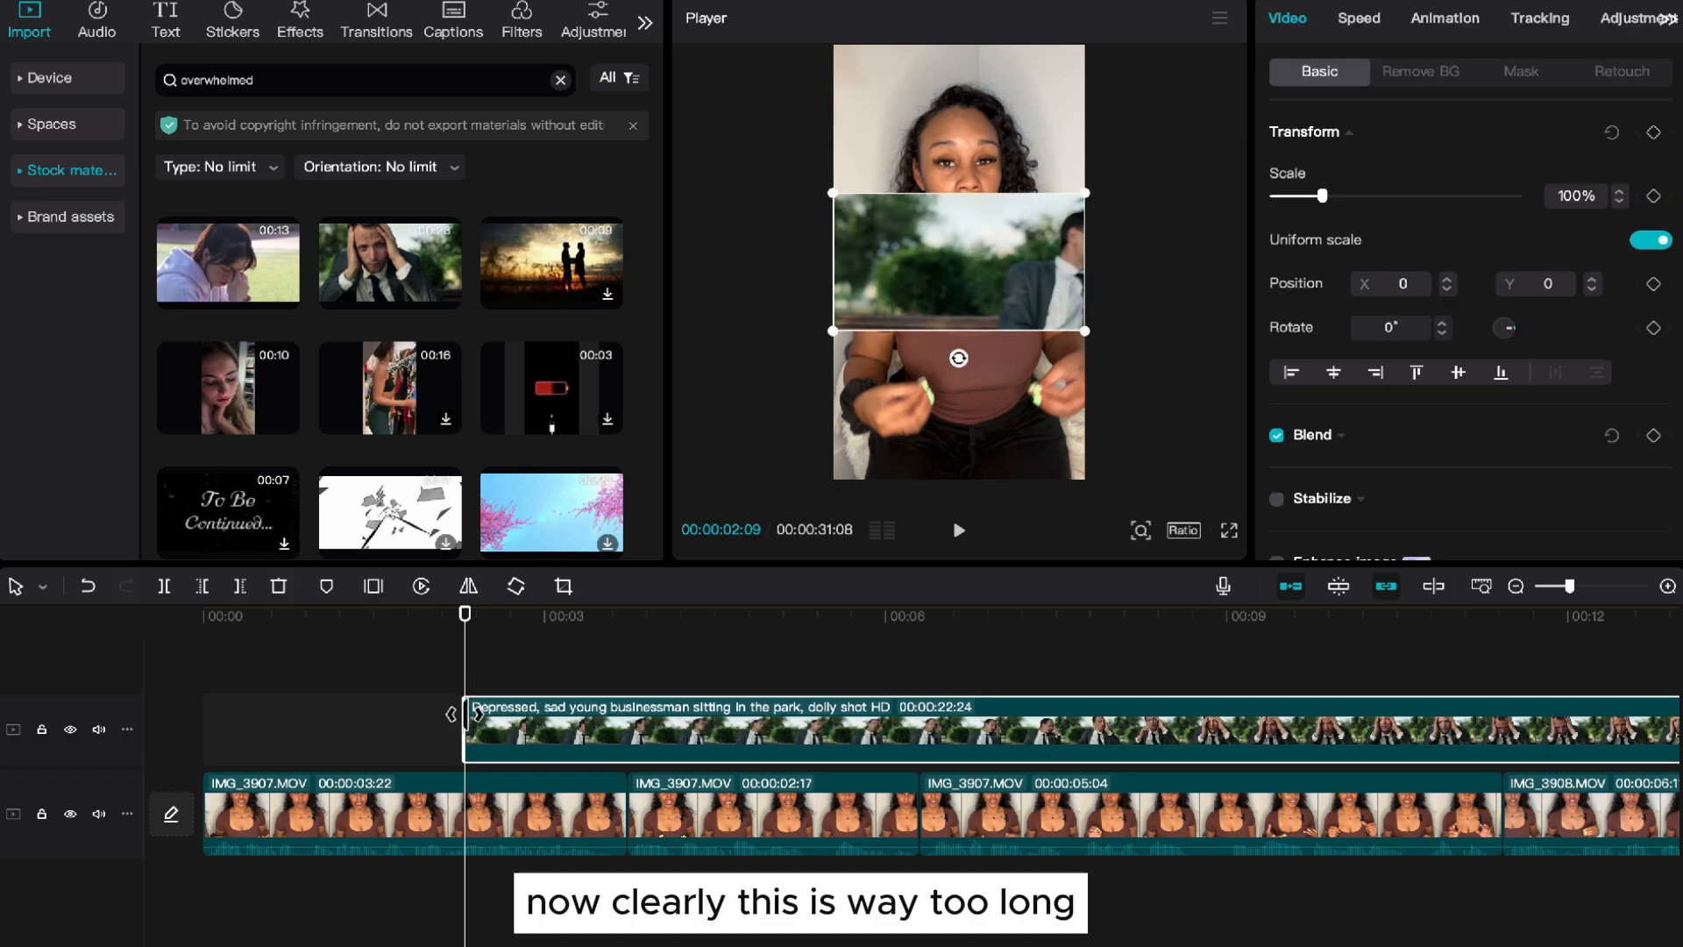
Step: Split the sad businessman stock clip at 00:00:08:03, where the man holds his head in both hands
scroll(810, 744, "right", 4)
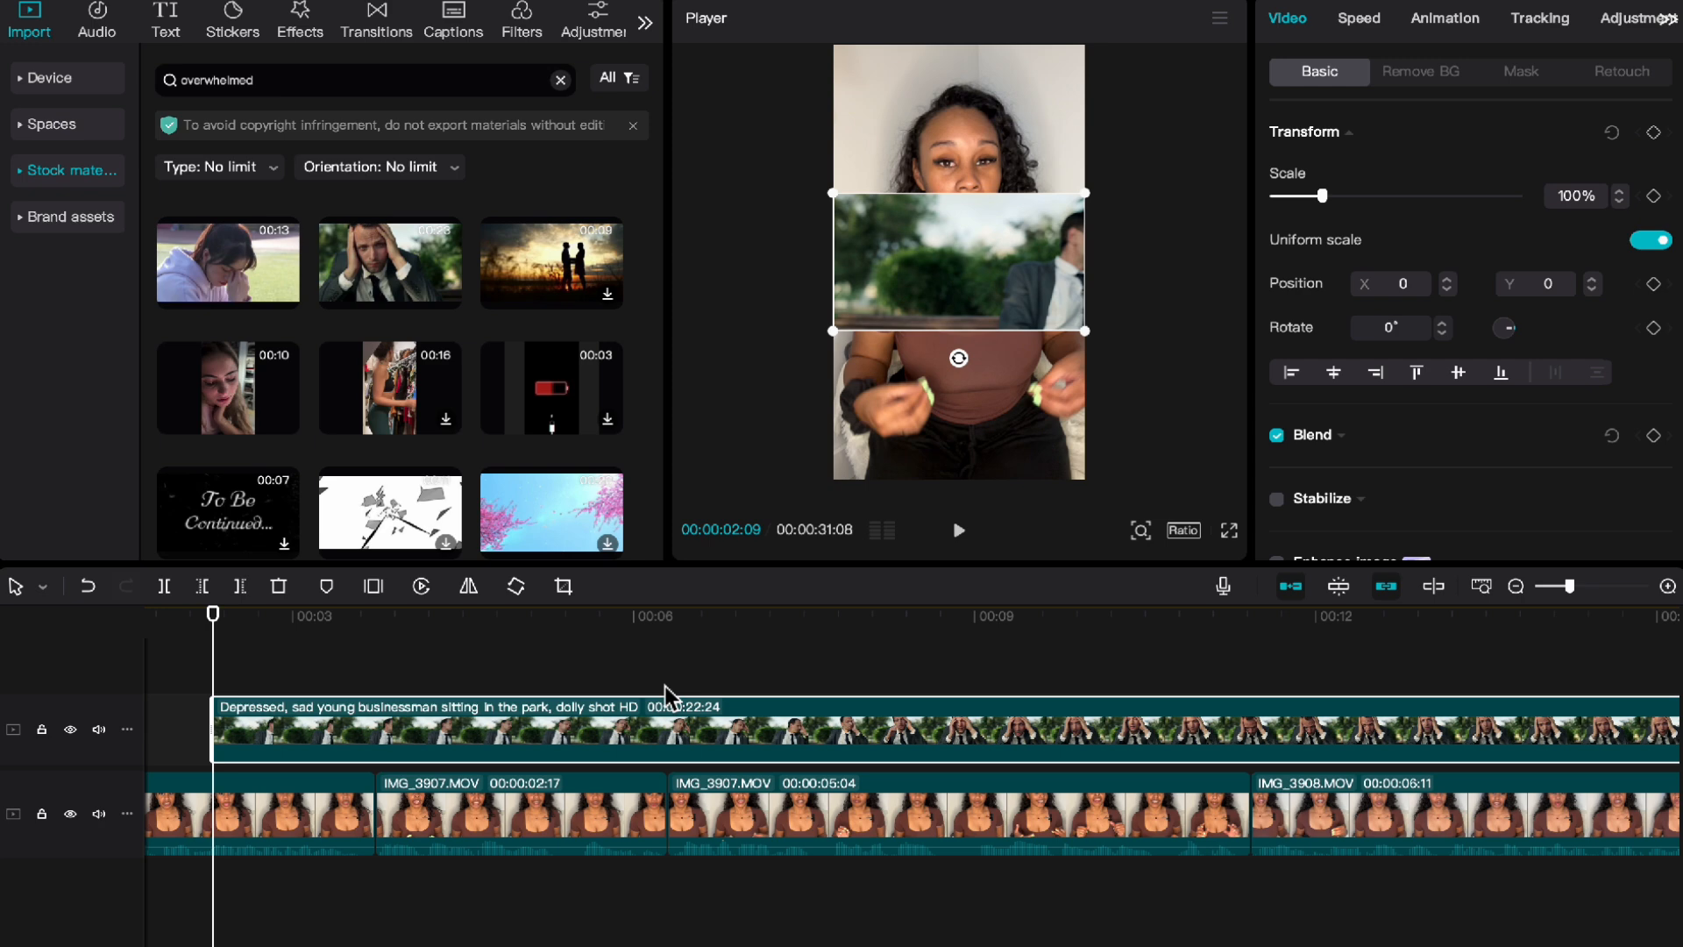
left_click(710, 664)
key("space")
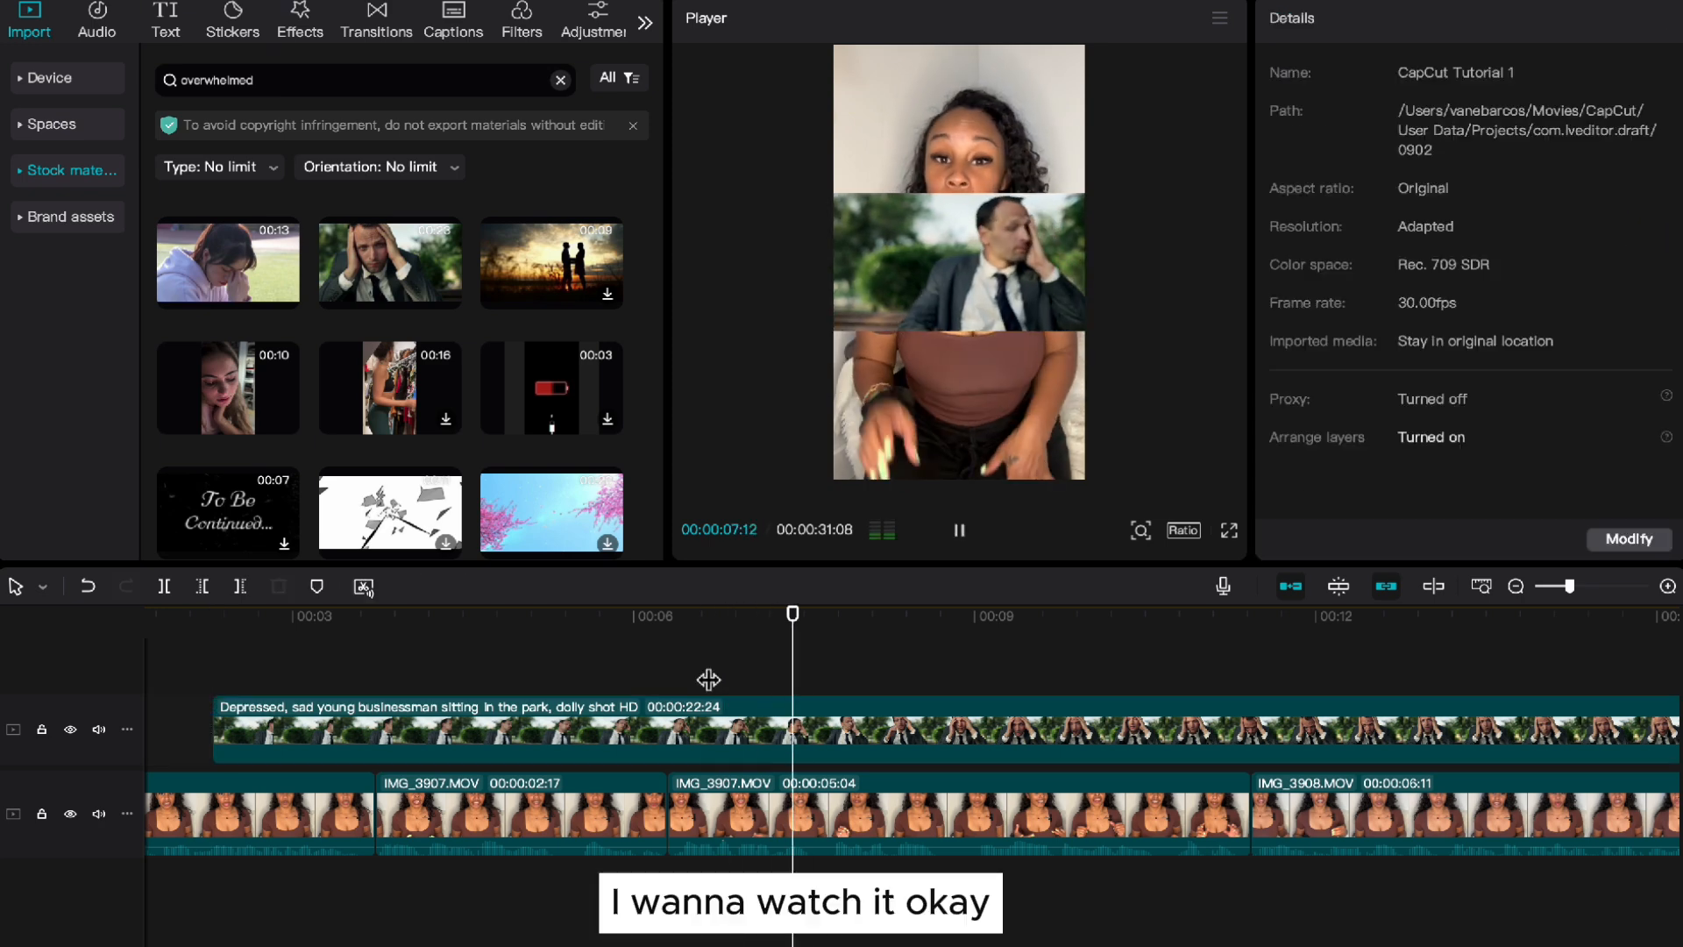
key("space")
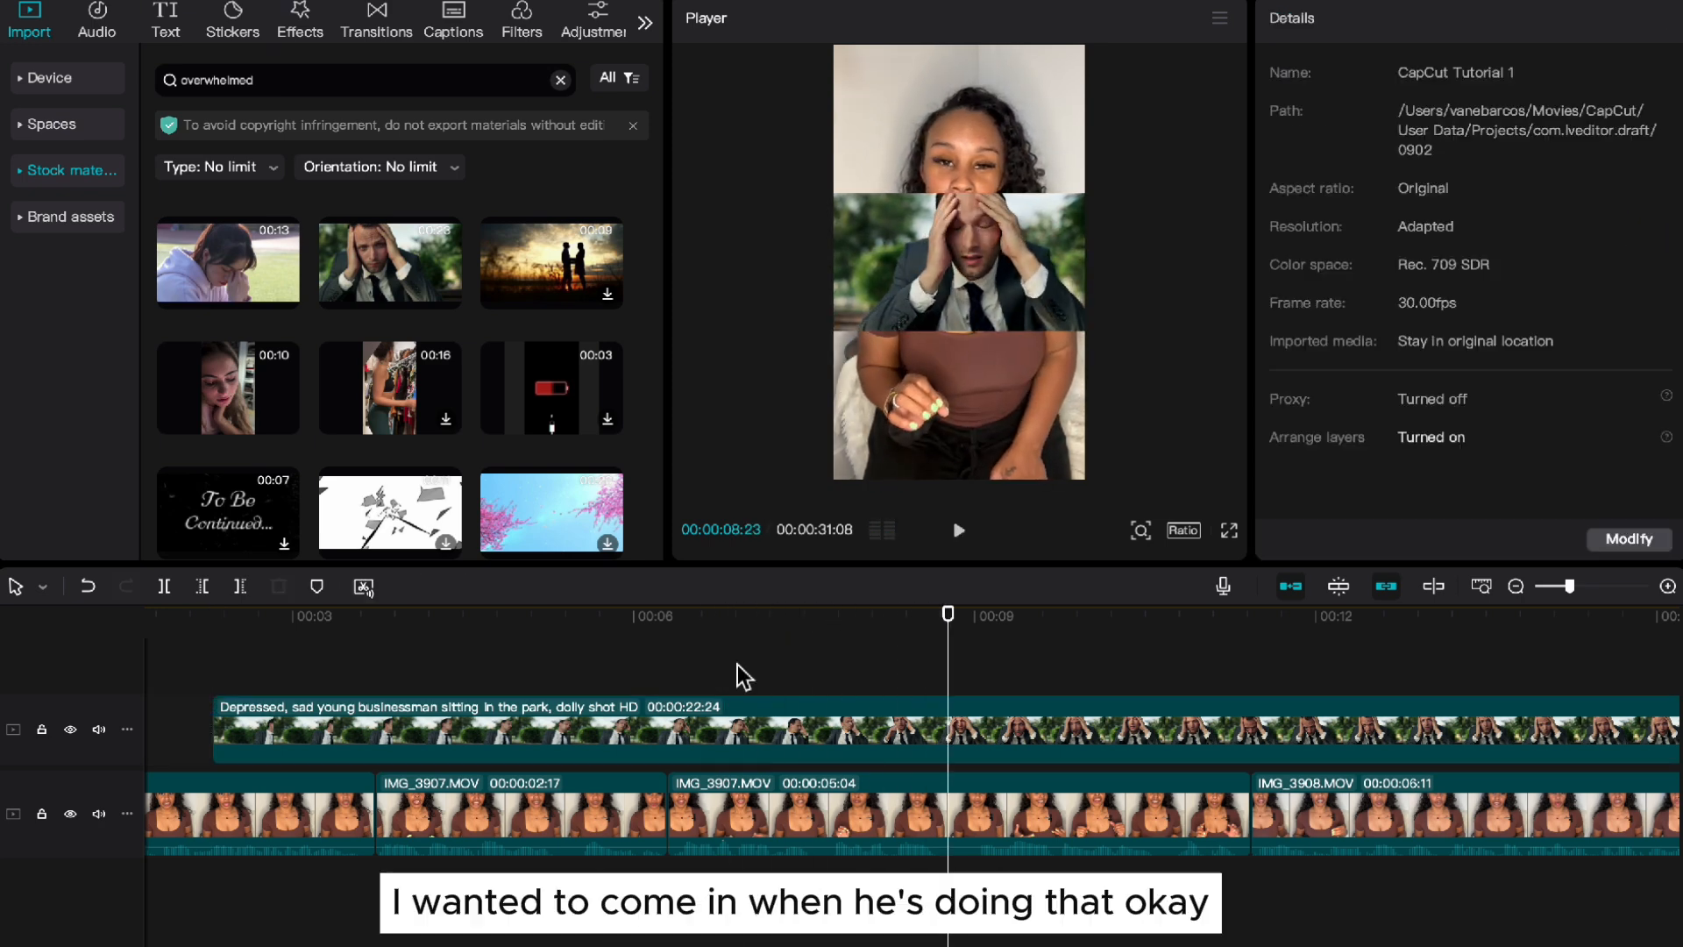
key("space")
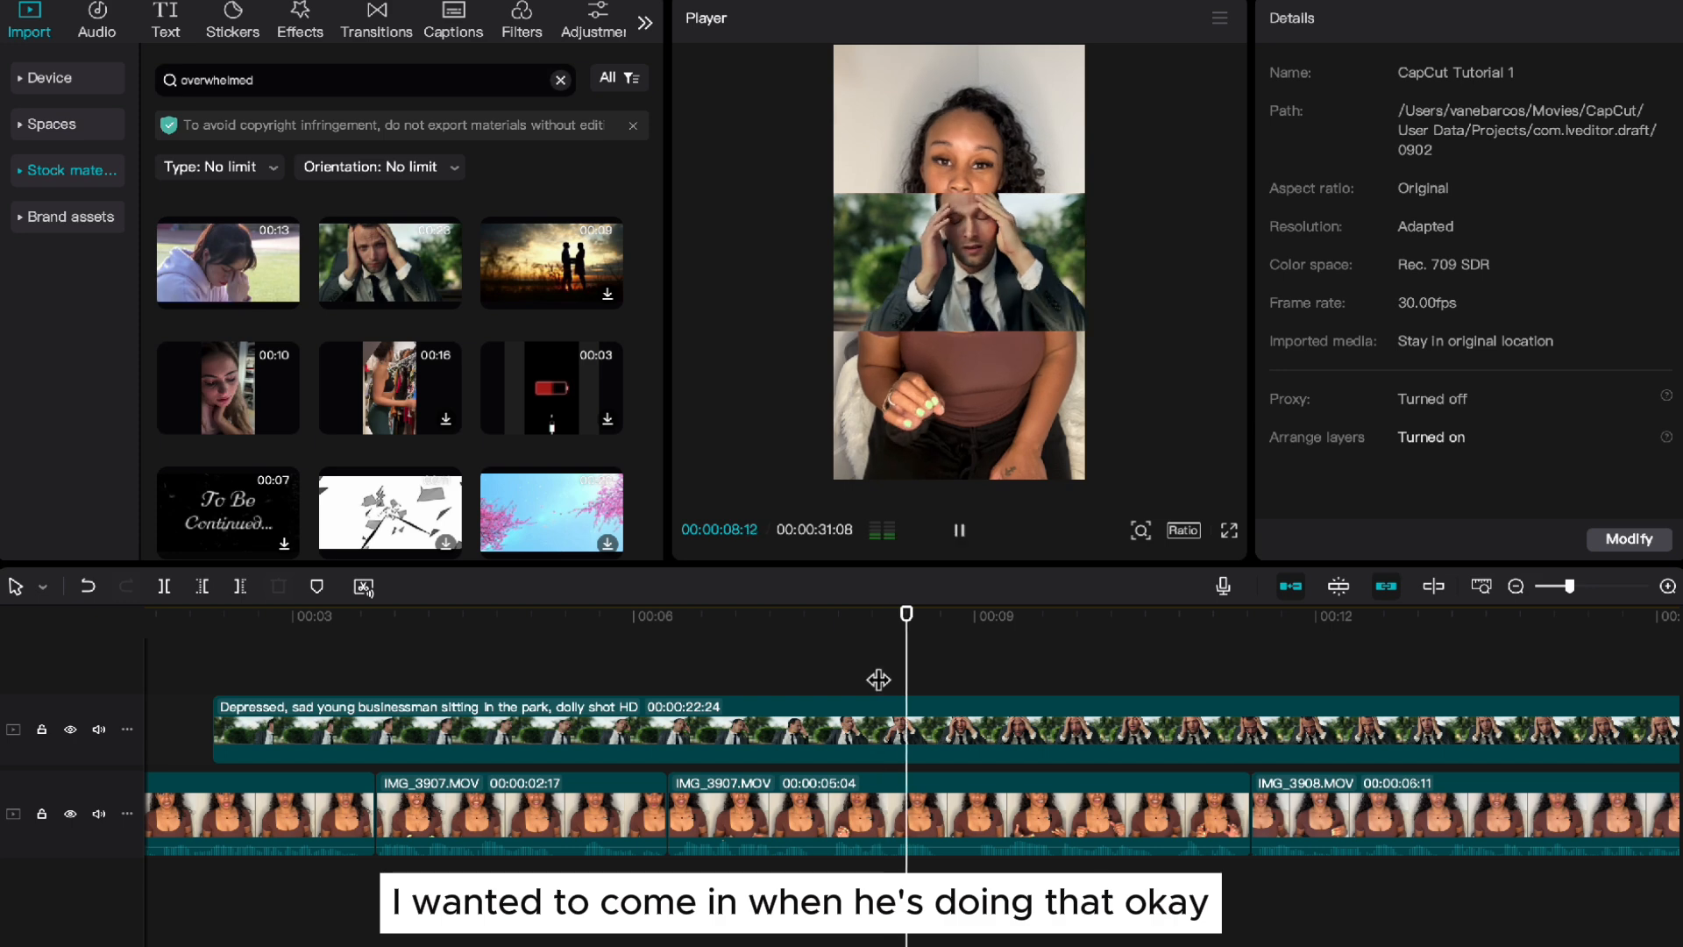
key("space")
left_click(908, 726)
left_click(874, 680)
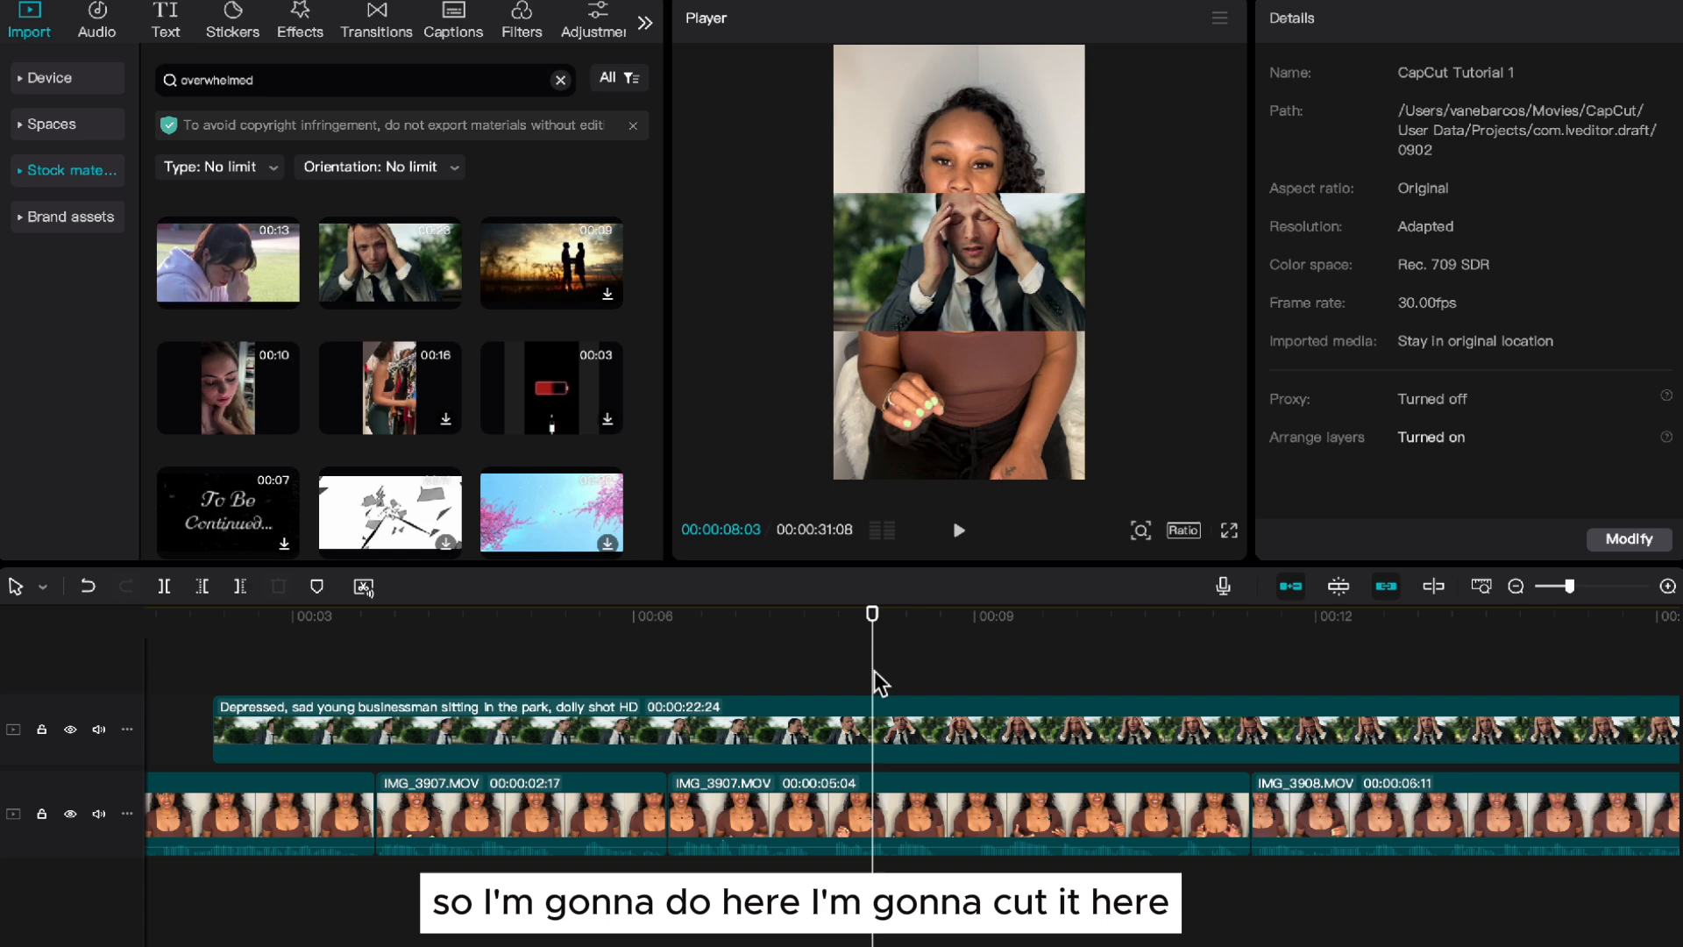
left_click(877, 745)
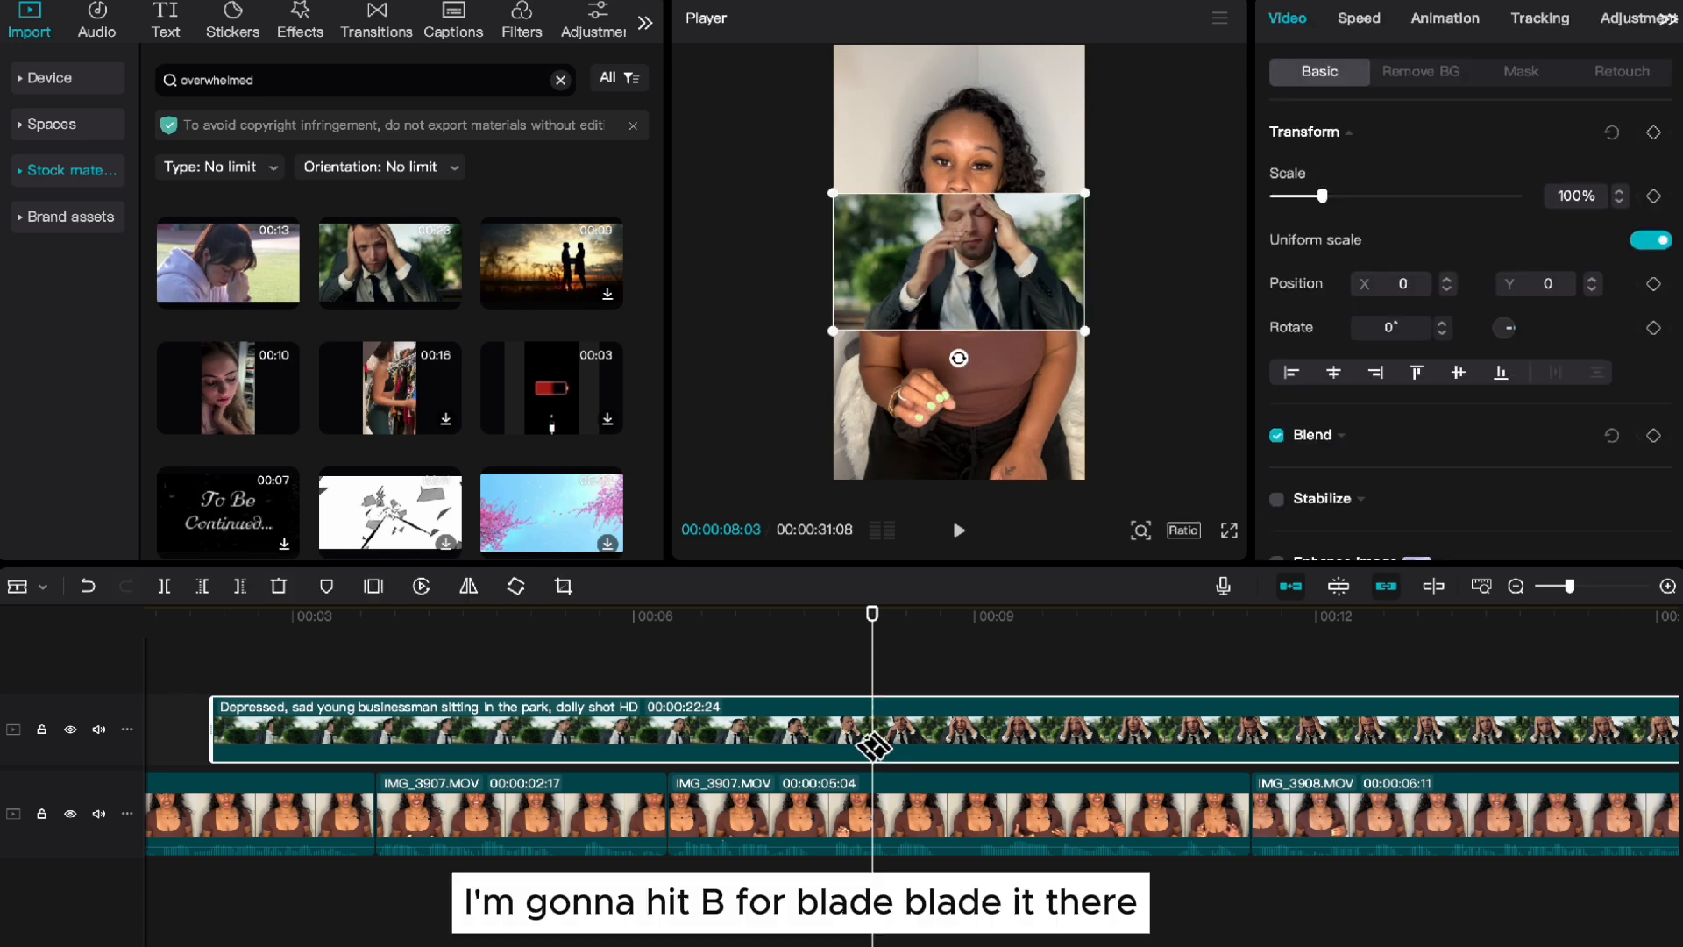
left_click(874, 729)
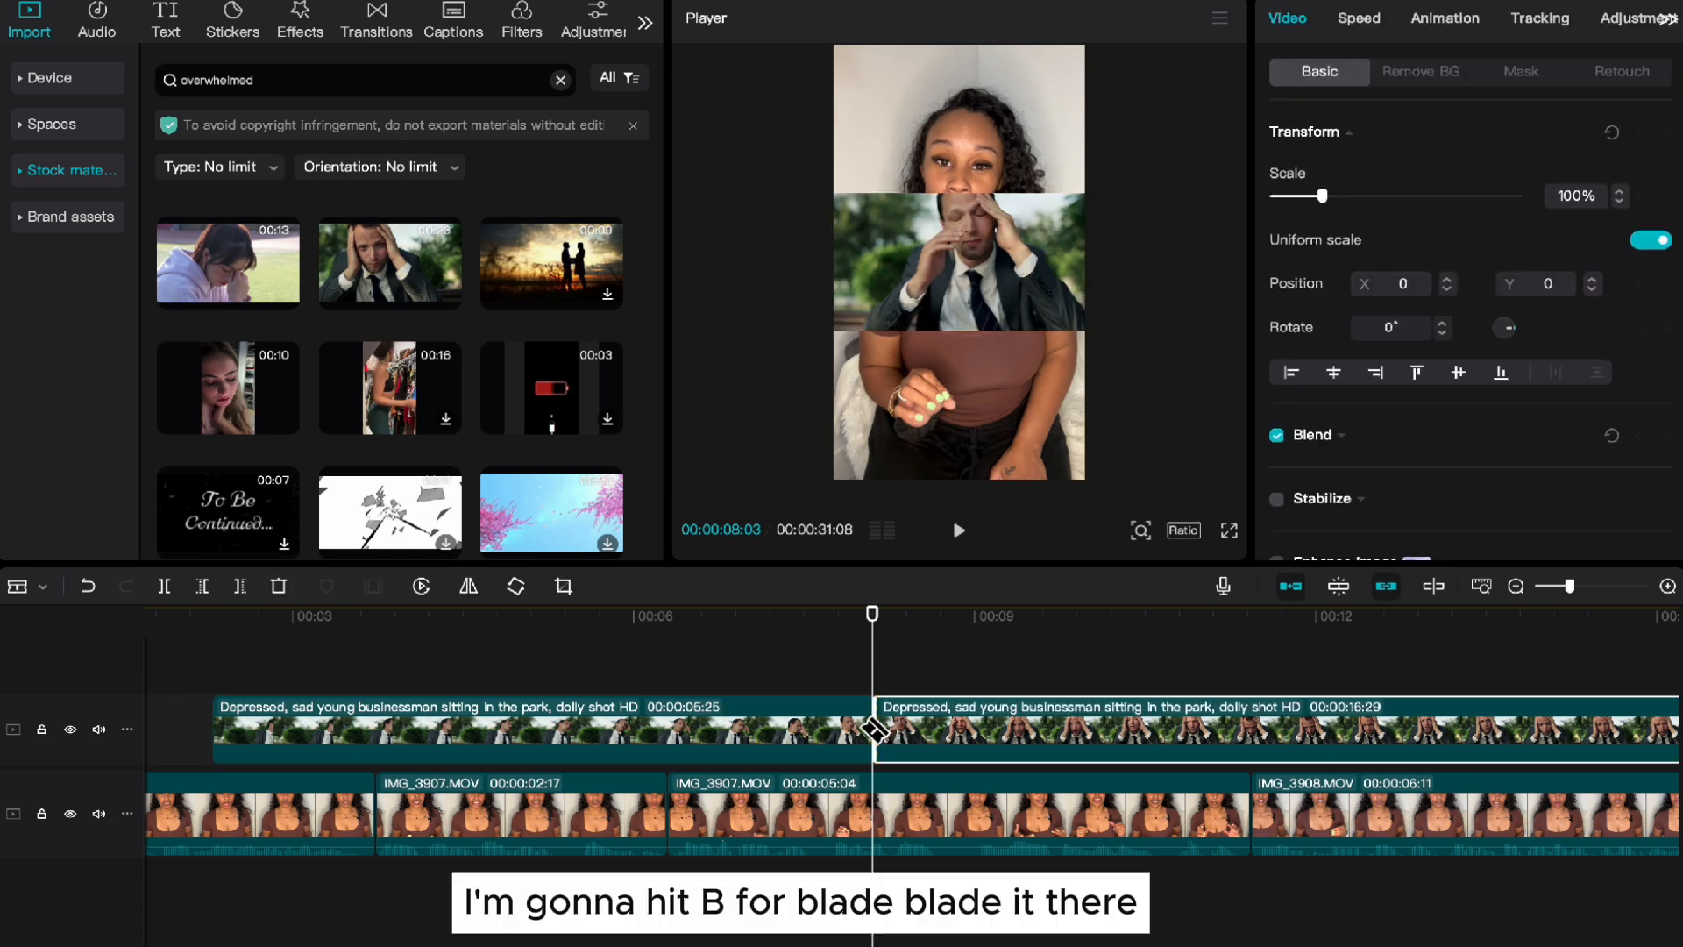
Step: Delete the first part of the split stock clip and move the remaining part to start at about two seconds
key("a")
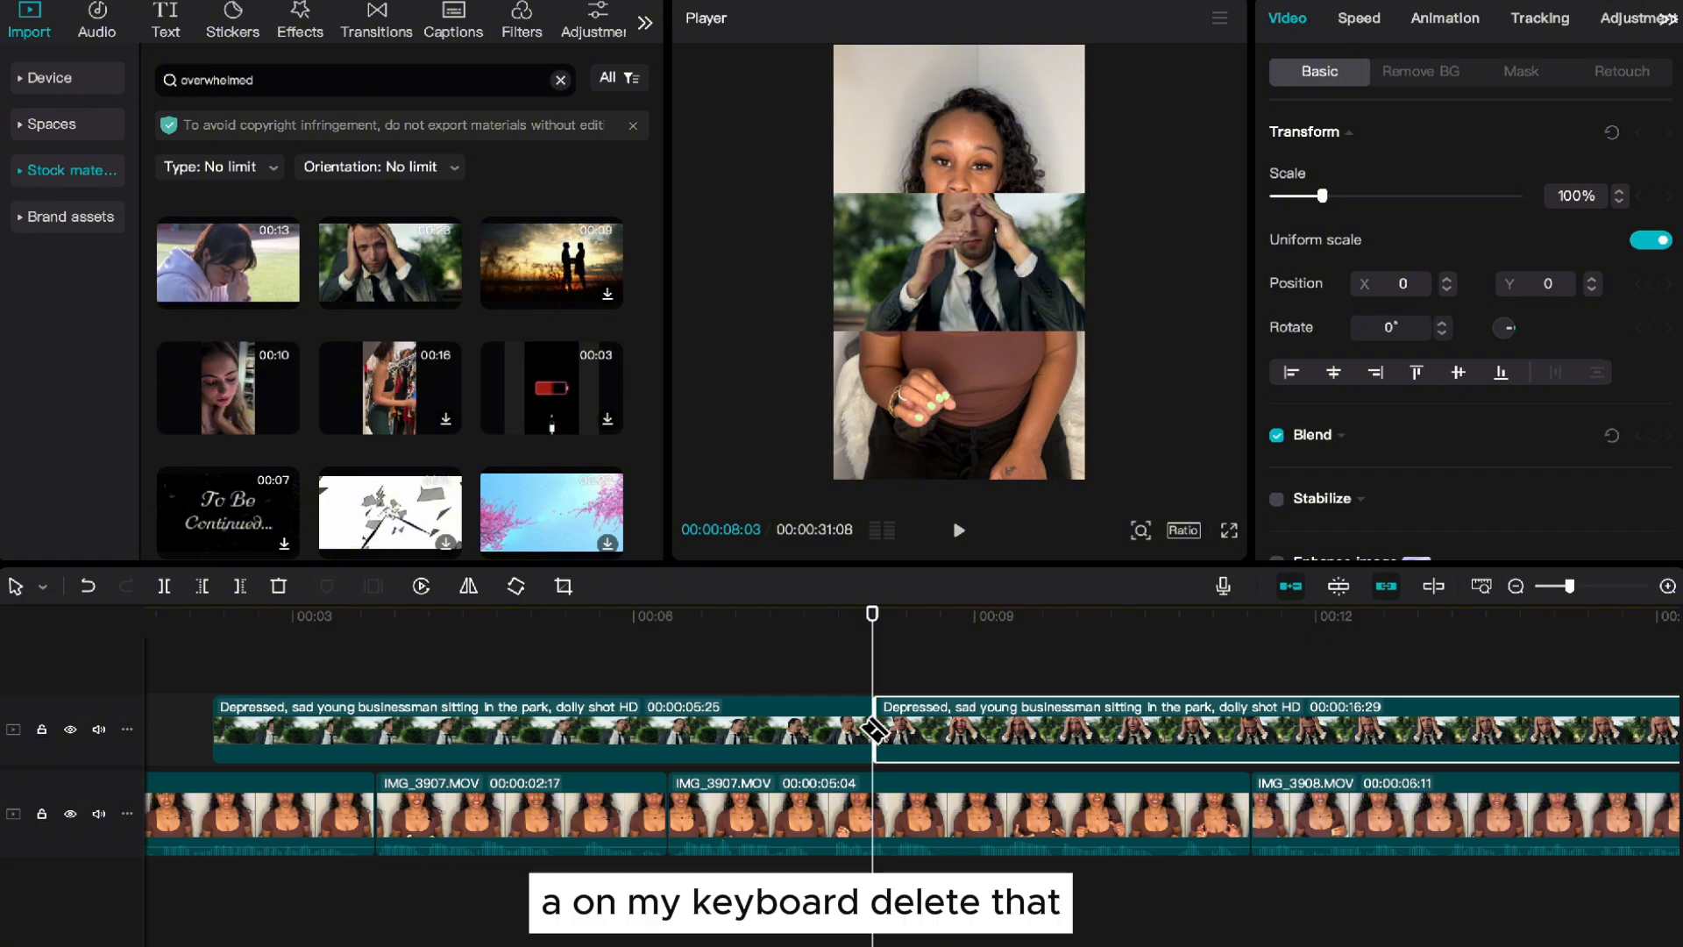
left_click(808, 724)
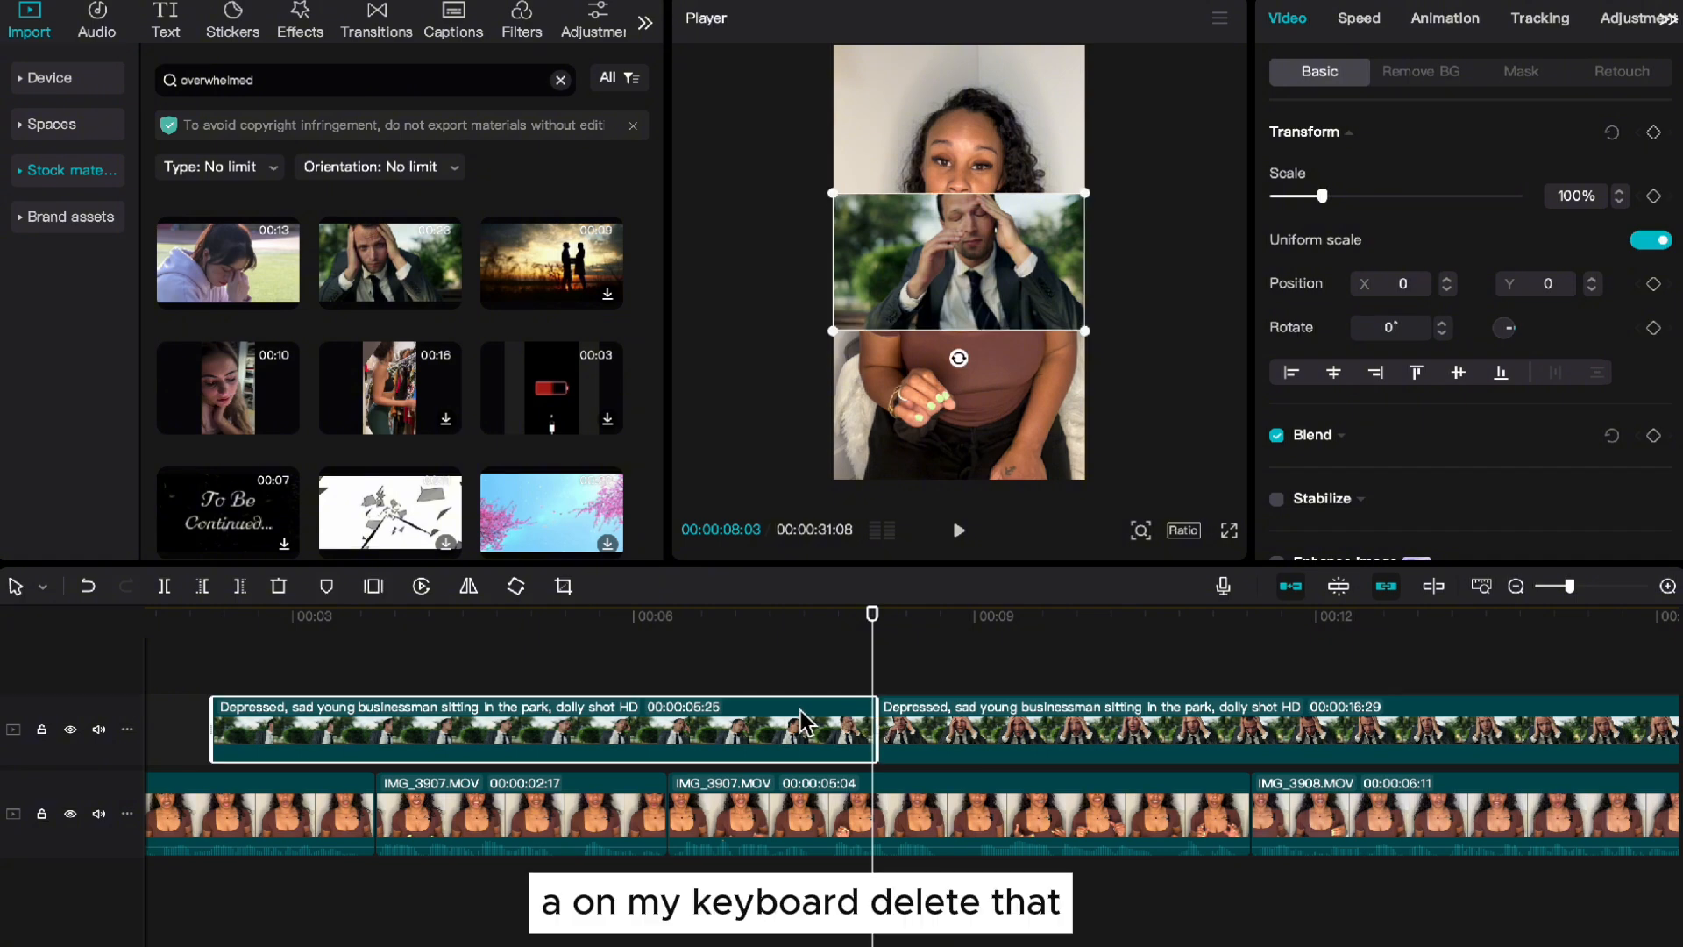
key("Delete")
left_click_drag(981, 734, 278, 731)
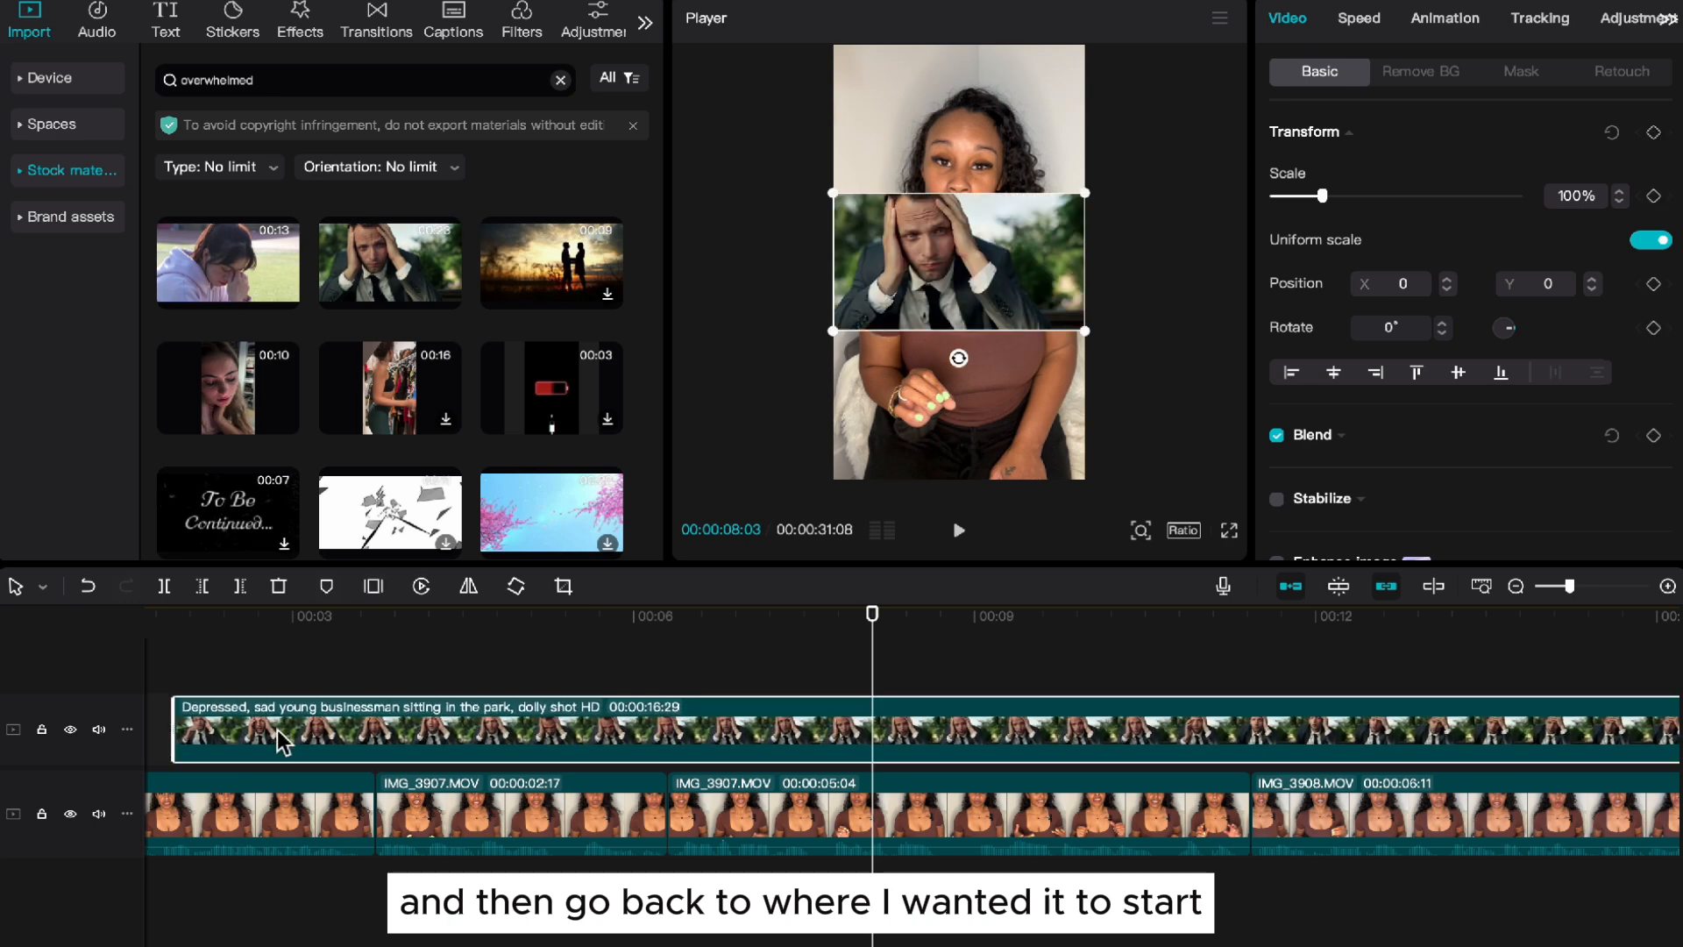
Step: Split the stock clip where the first IMG_3907.MOV piece ends, delete the remainder, and play back the result
left_click(160, 716)
key("space")
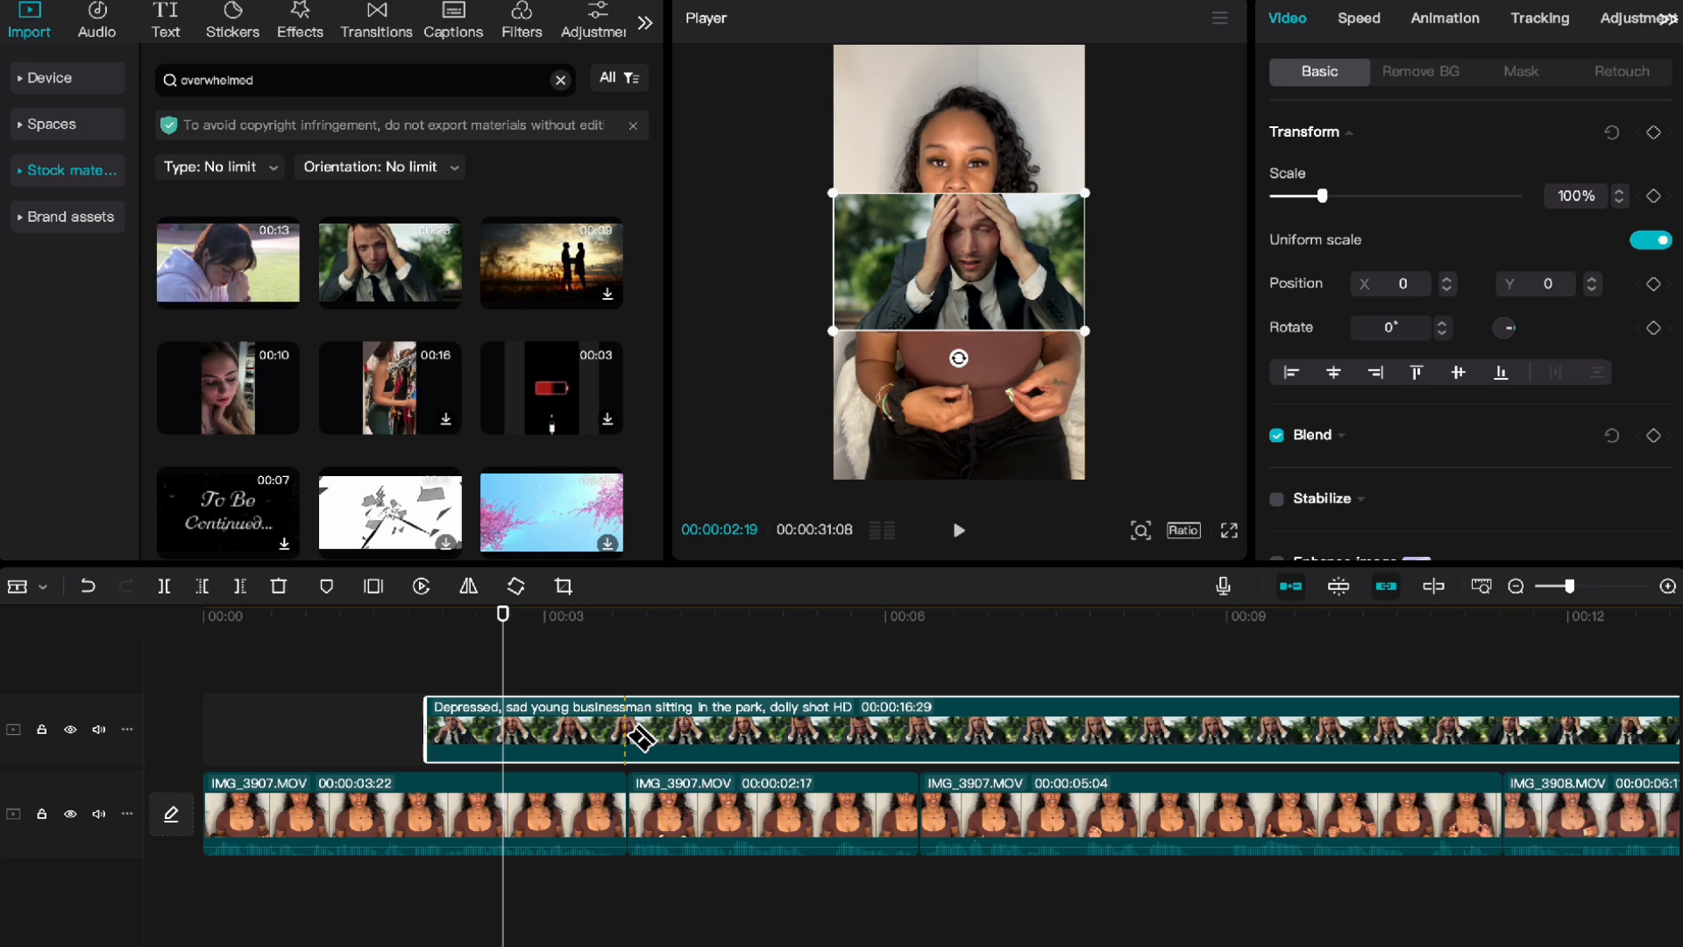
left_click(625, 735)
key("a")
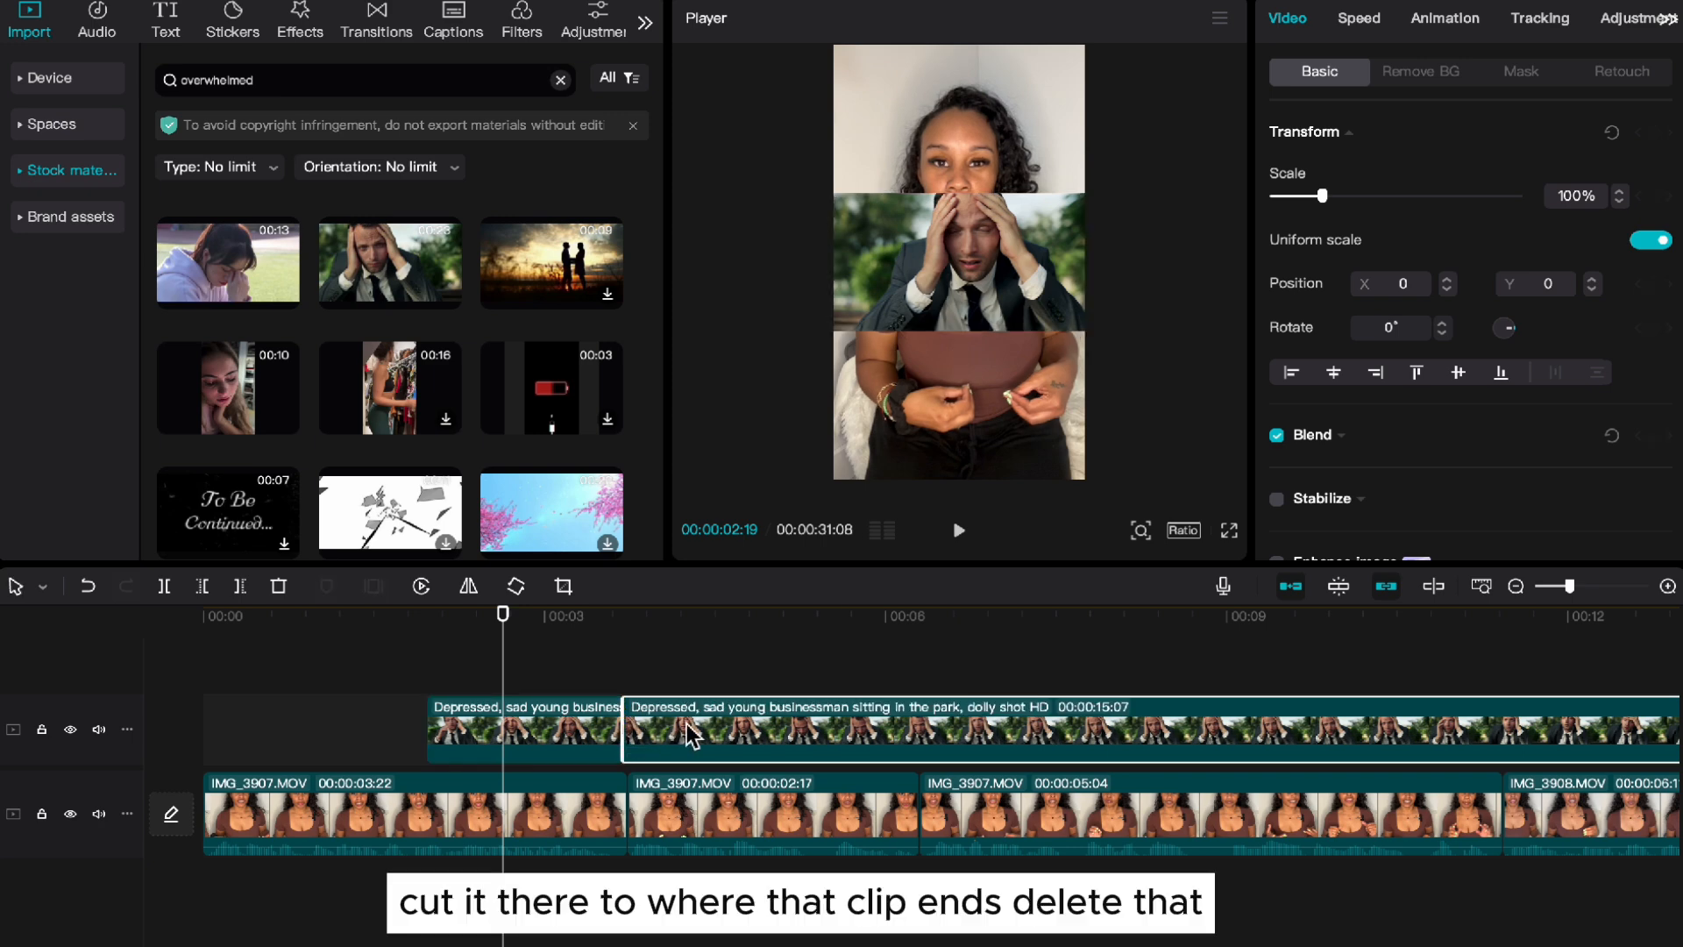
key("Delete")
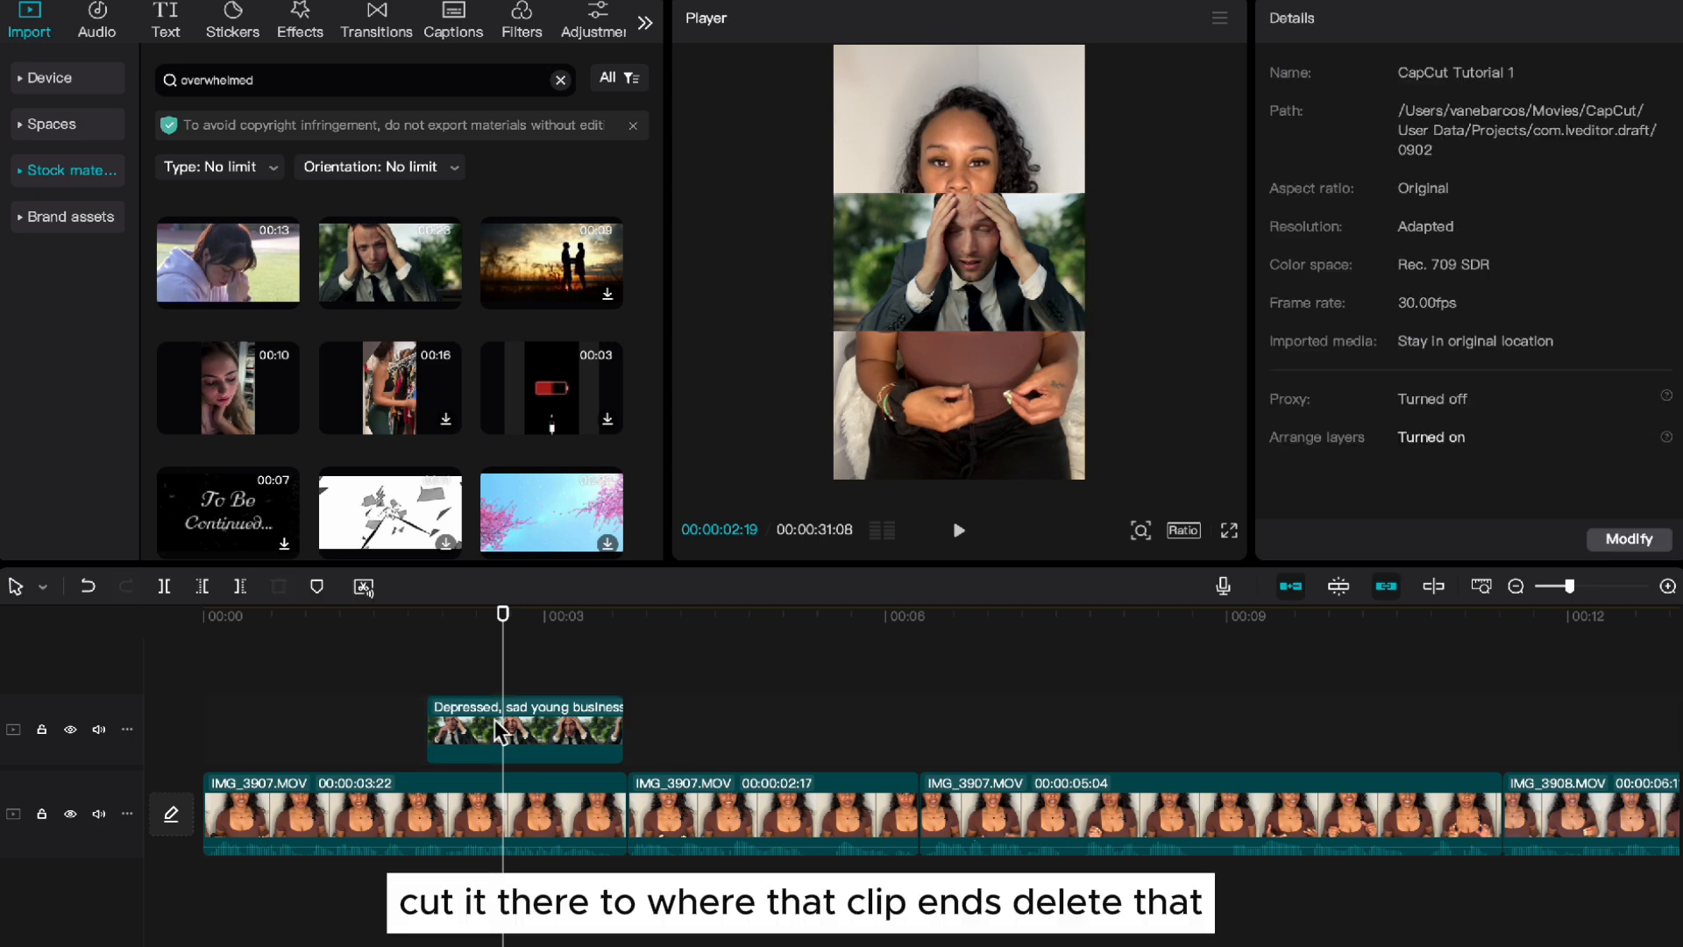
left_click(390, 734)
key("space")
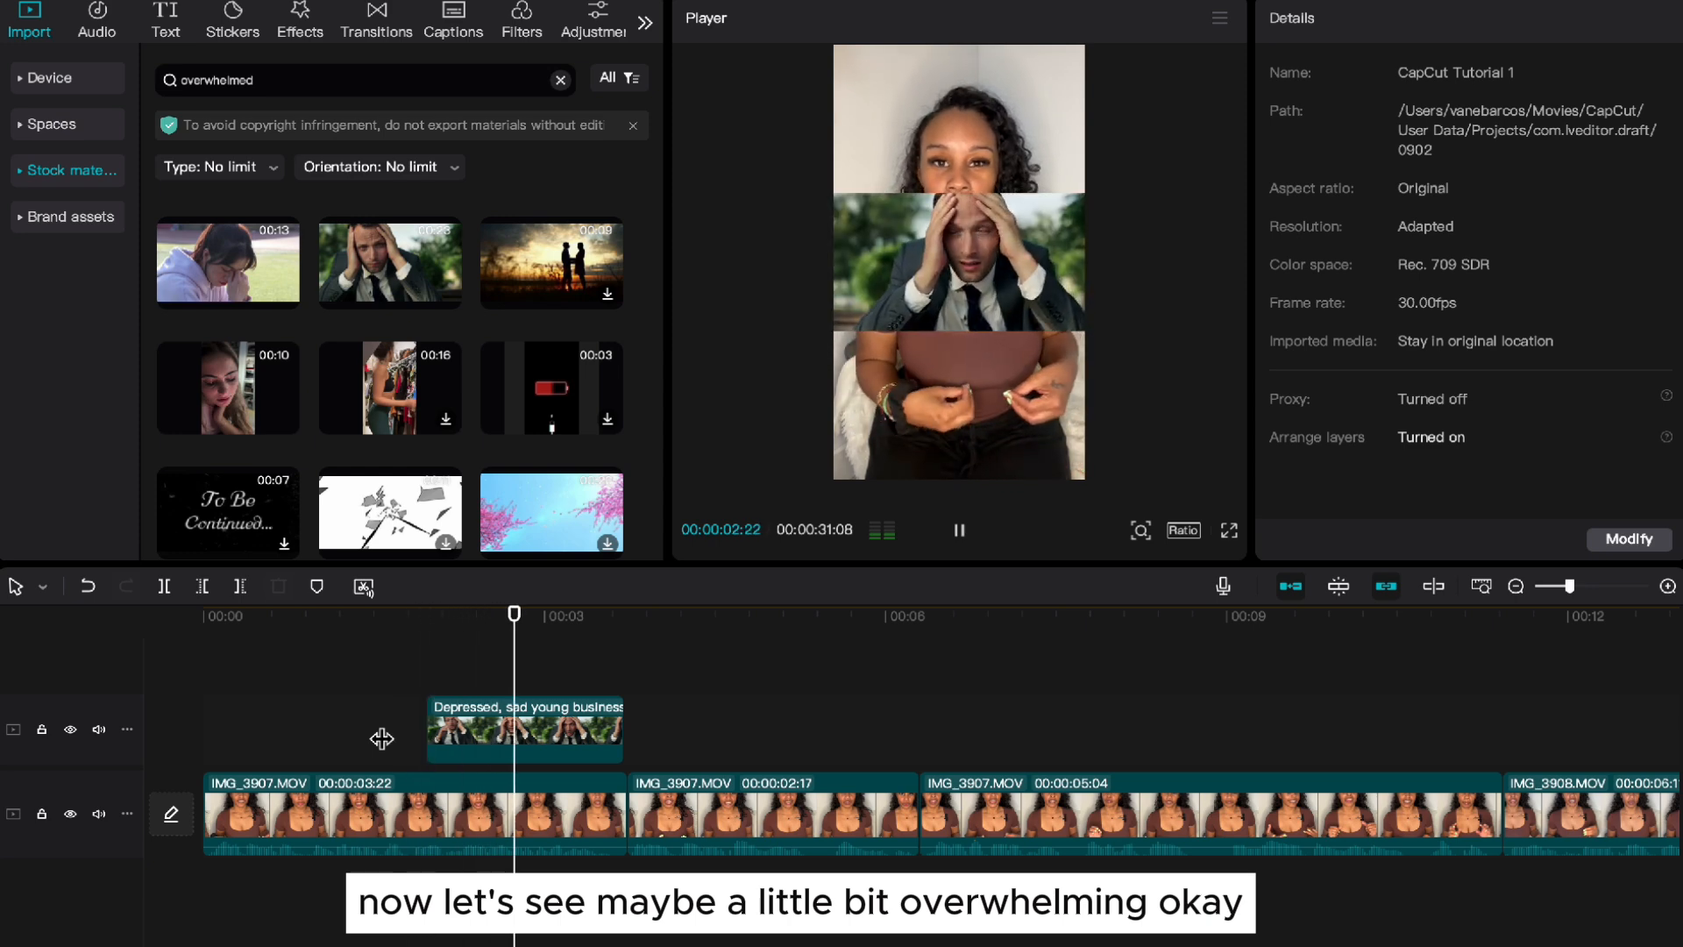
key("space")
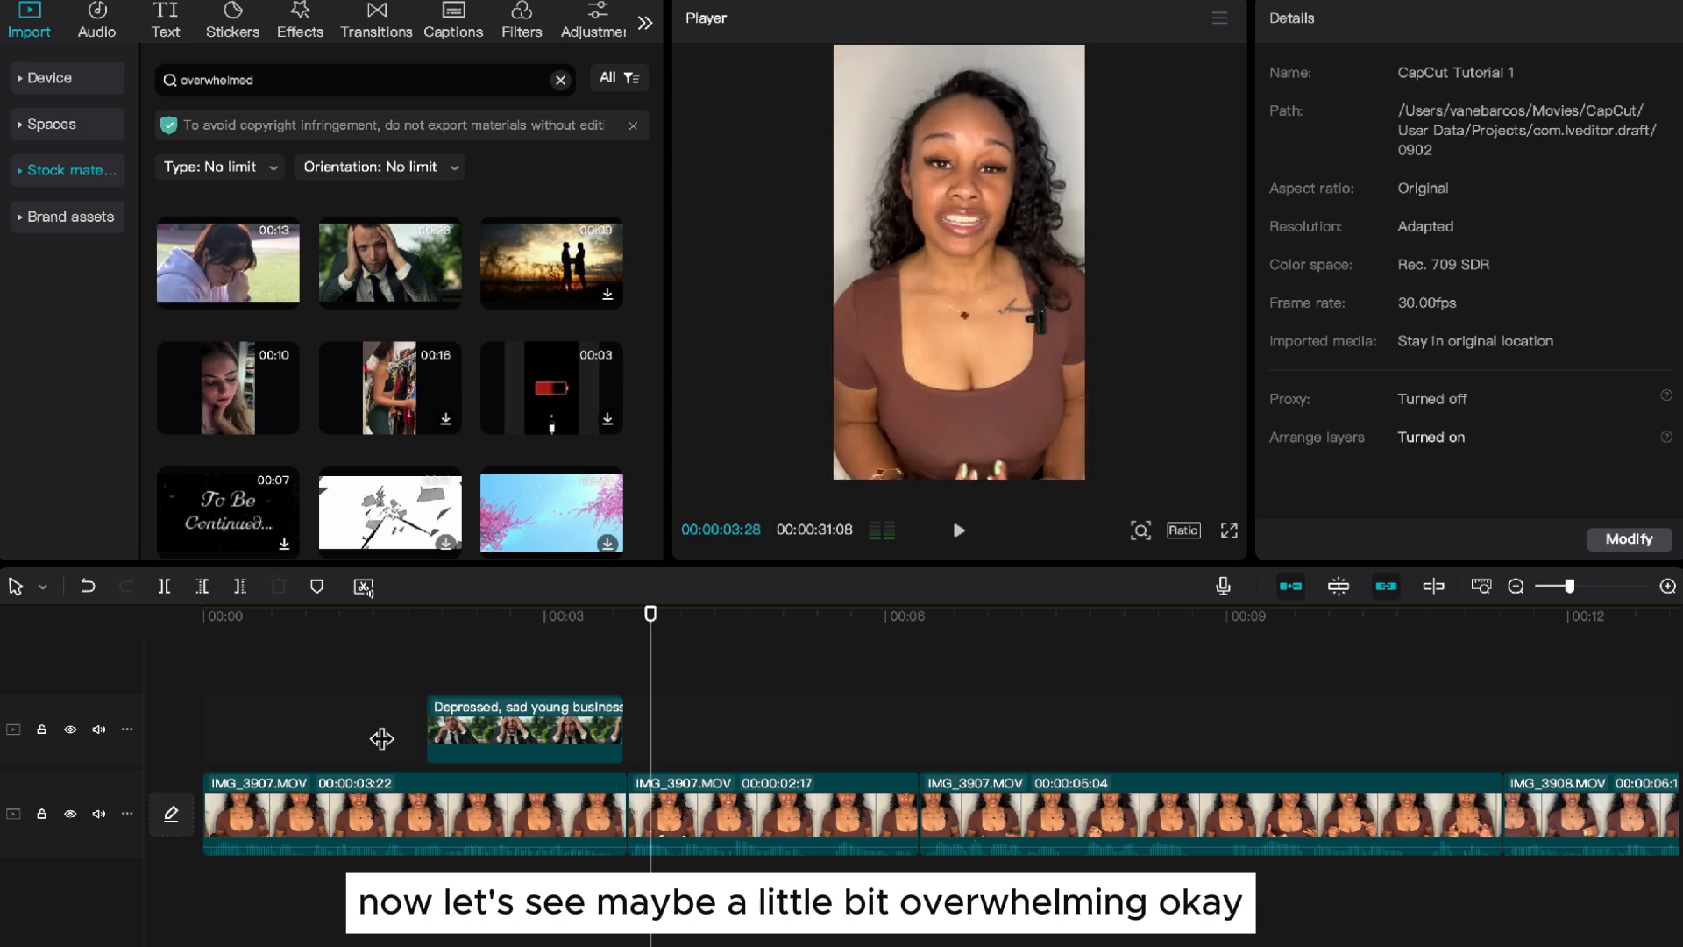
Step: Scale the businessman stock clip to 321% so it fills the vertical frame, and play it back
left_click(518, 640)
left_click(536, 733)
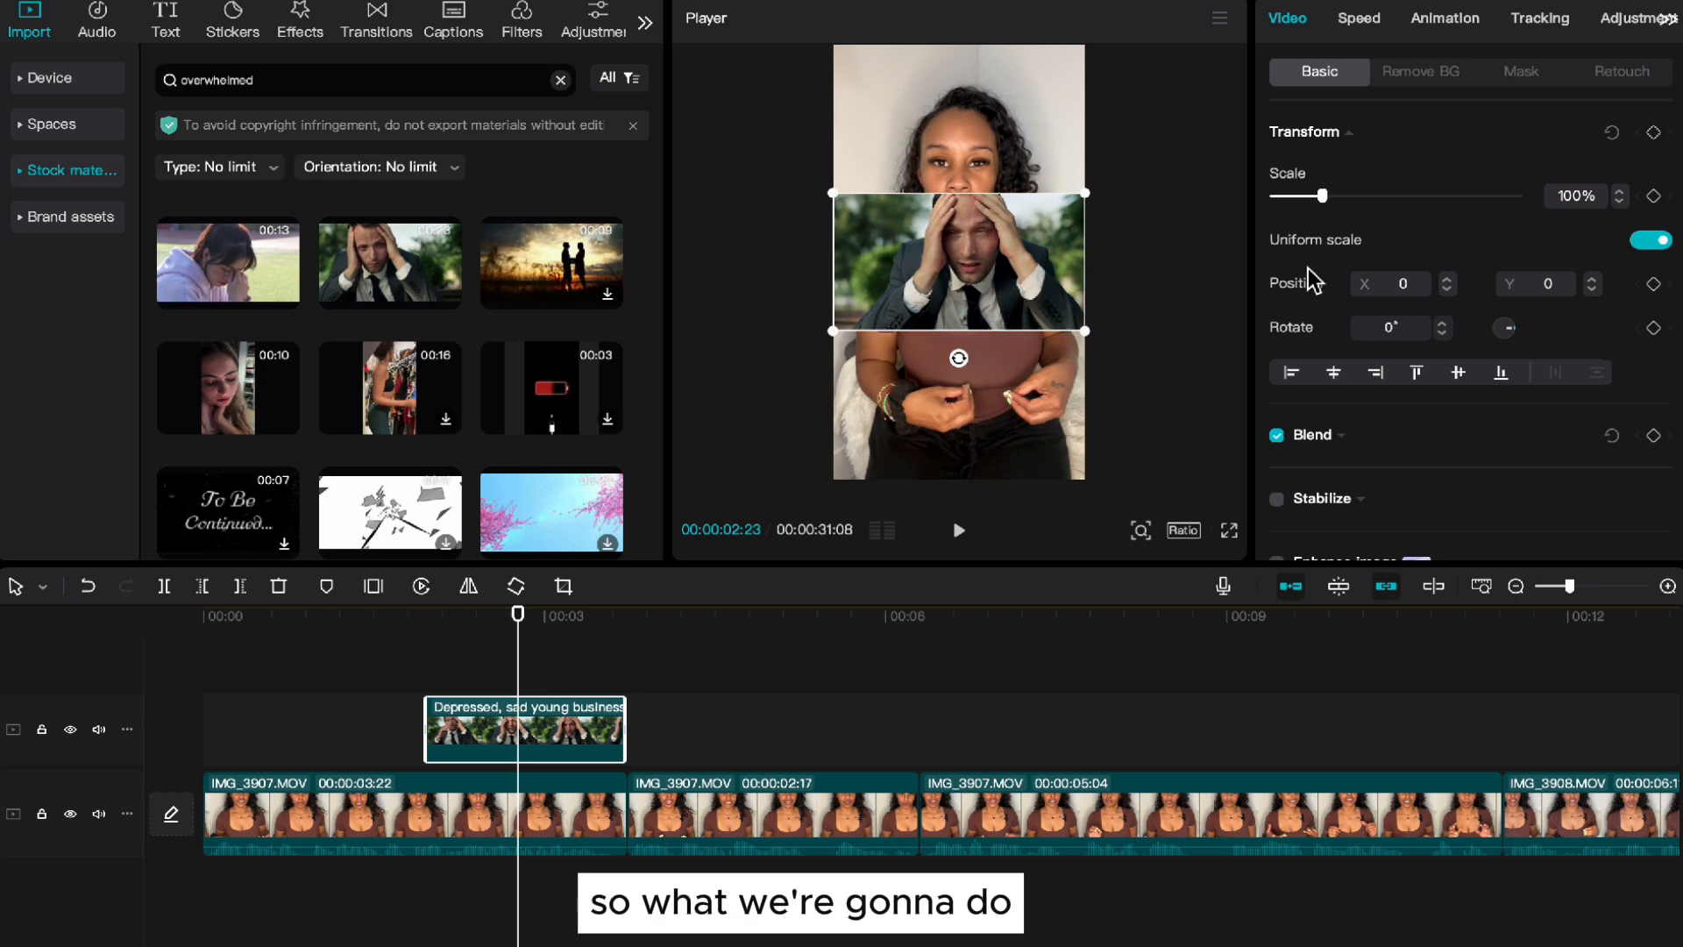
left_click_drag(1325, 196, 1430, 198)
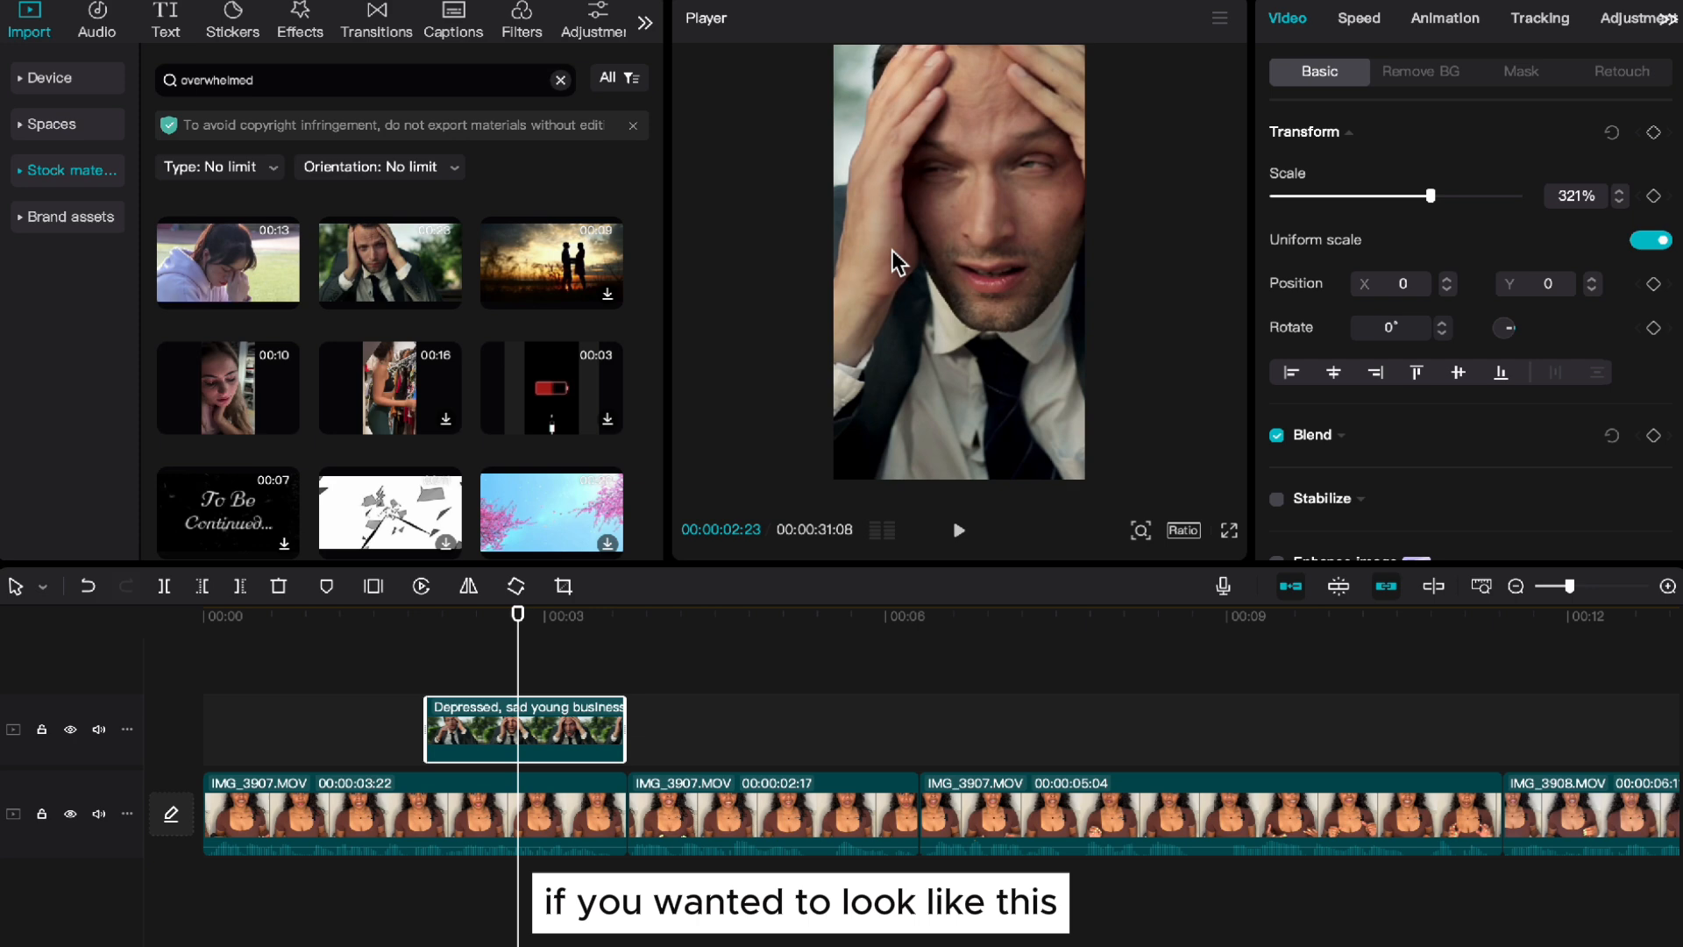
left_click(364, 705)
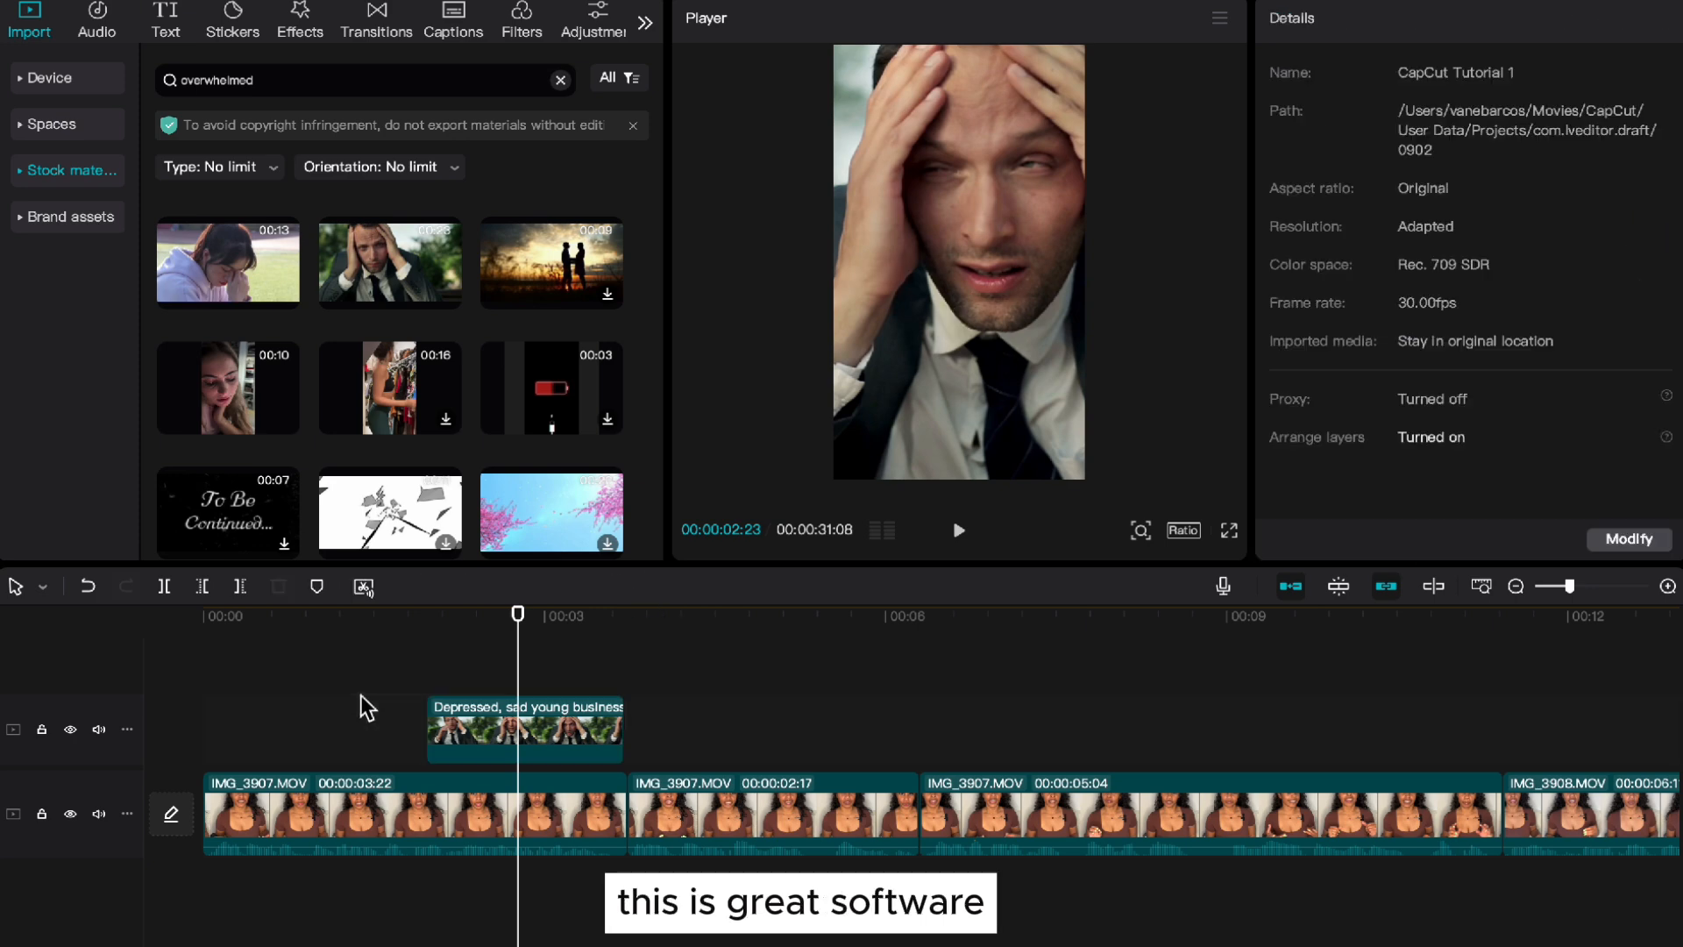
key("space")
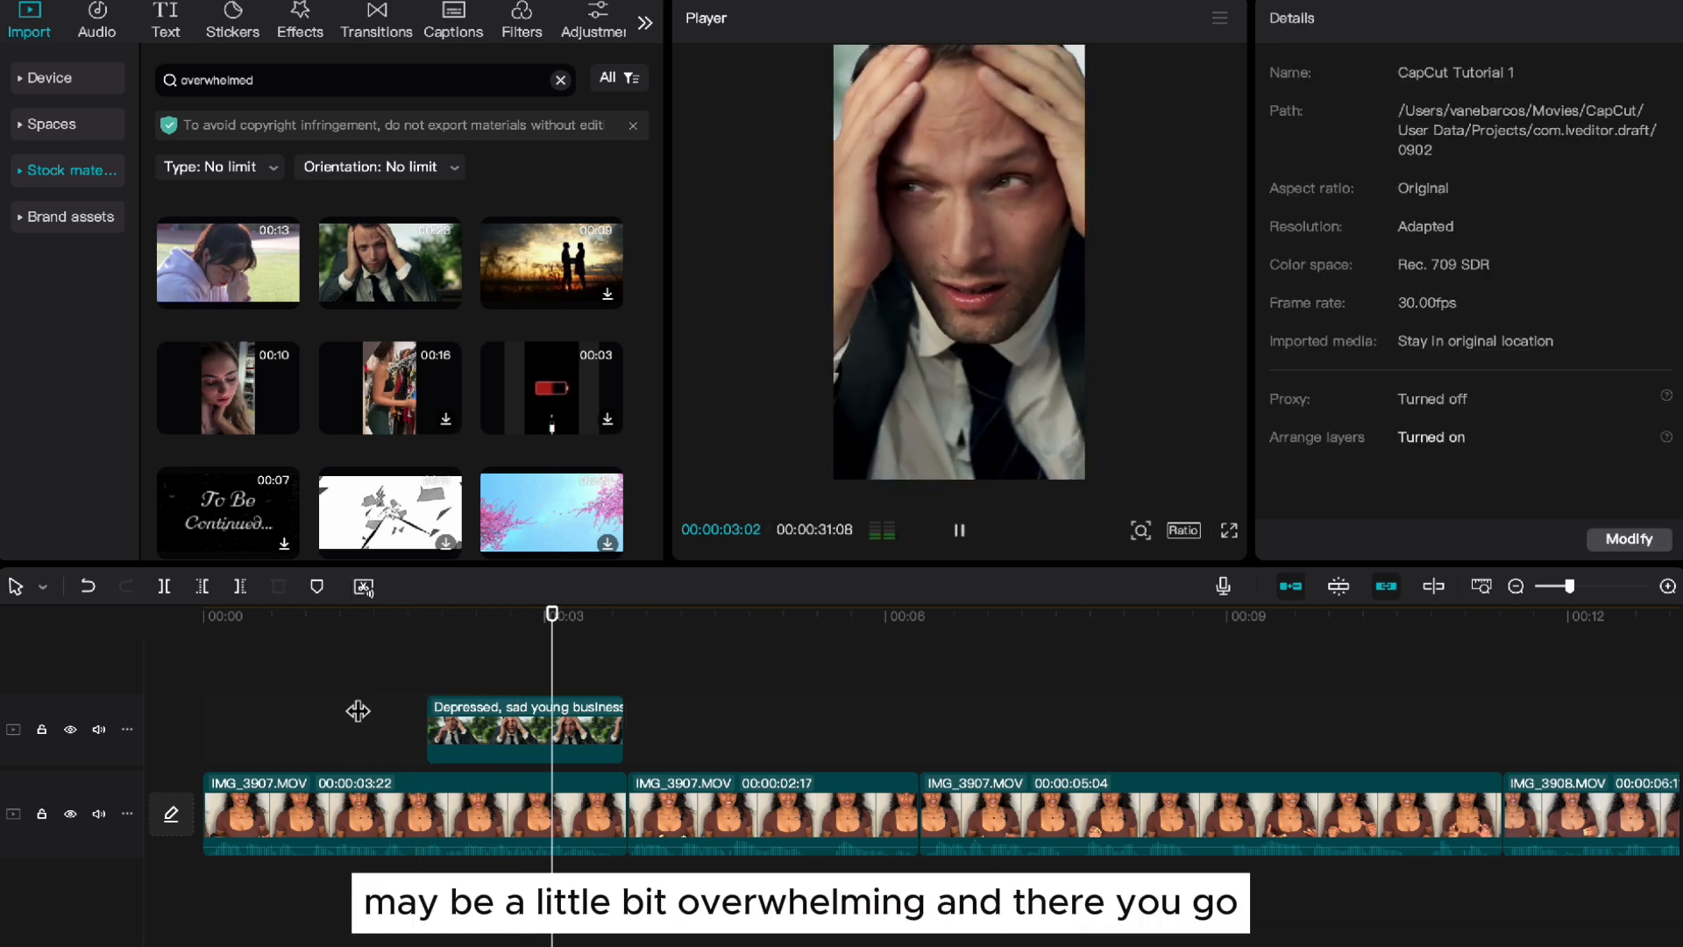
left_click(439, 689)
key("space")
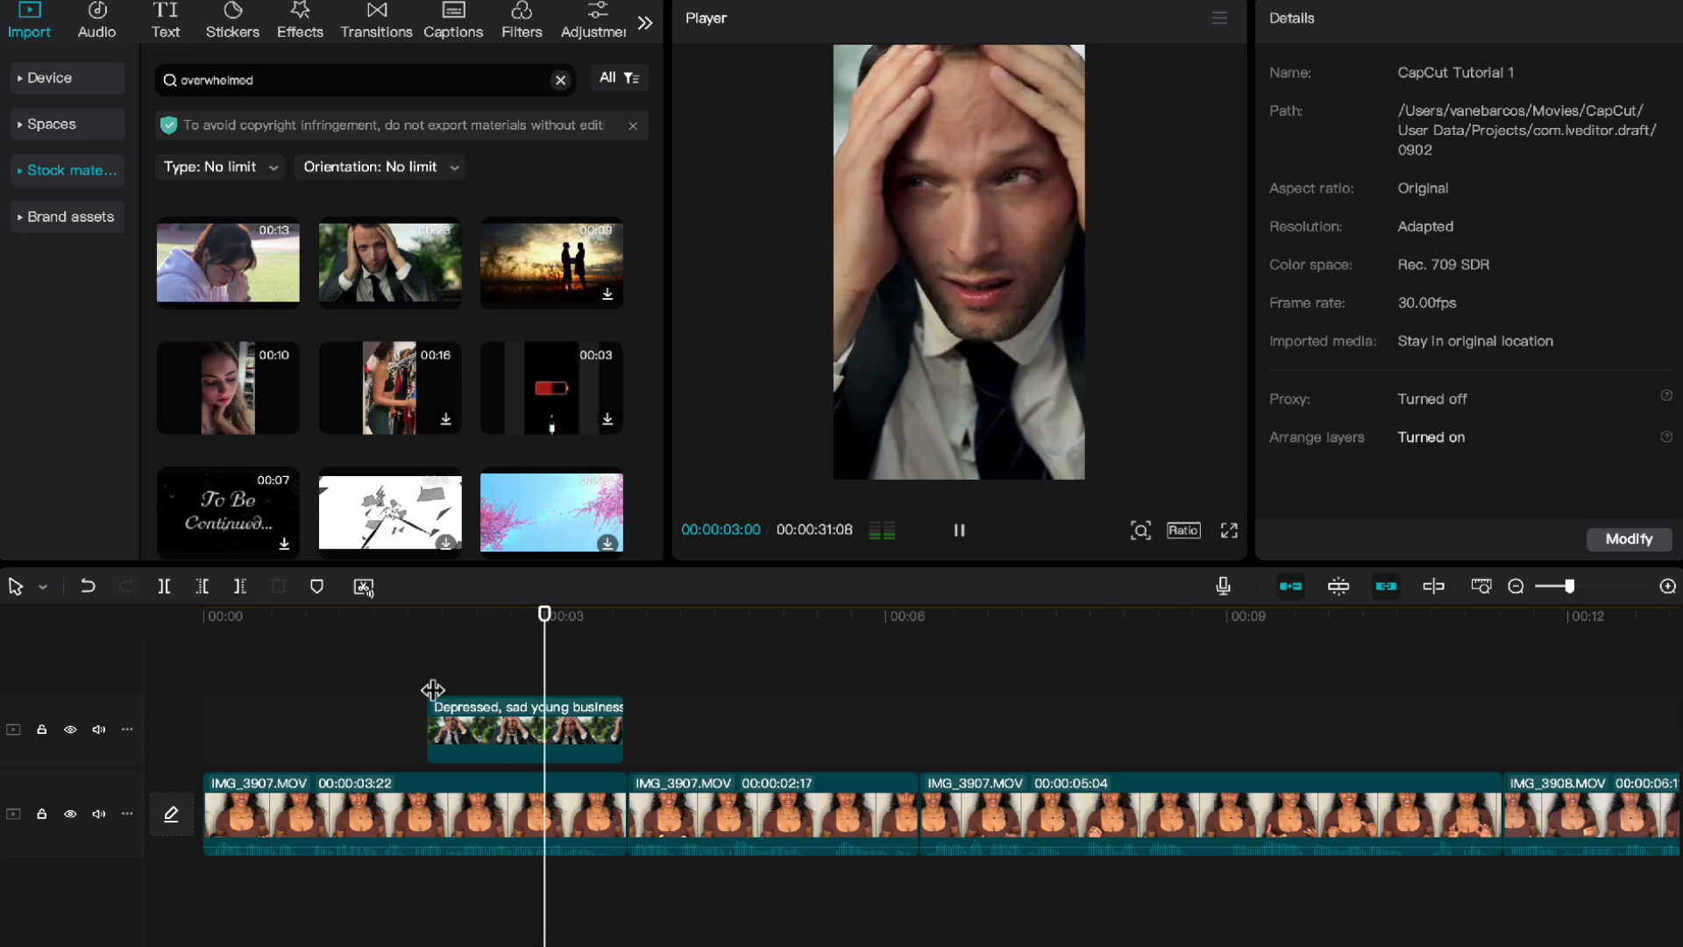
key("space")
Step: Try scaling the stock clip down to 243% and, with uniform scale off, raising its height to 274%
left_click(531, 749)
left_click_drag(1431, 196, 1405, 216)
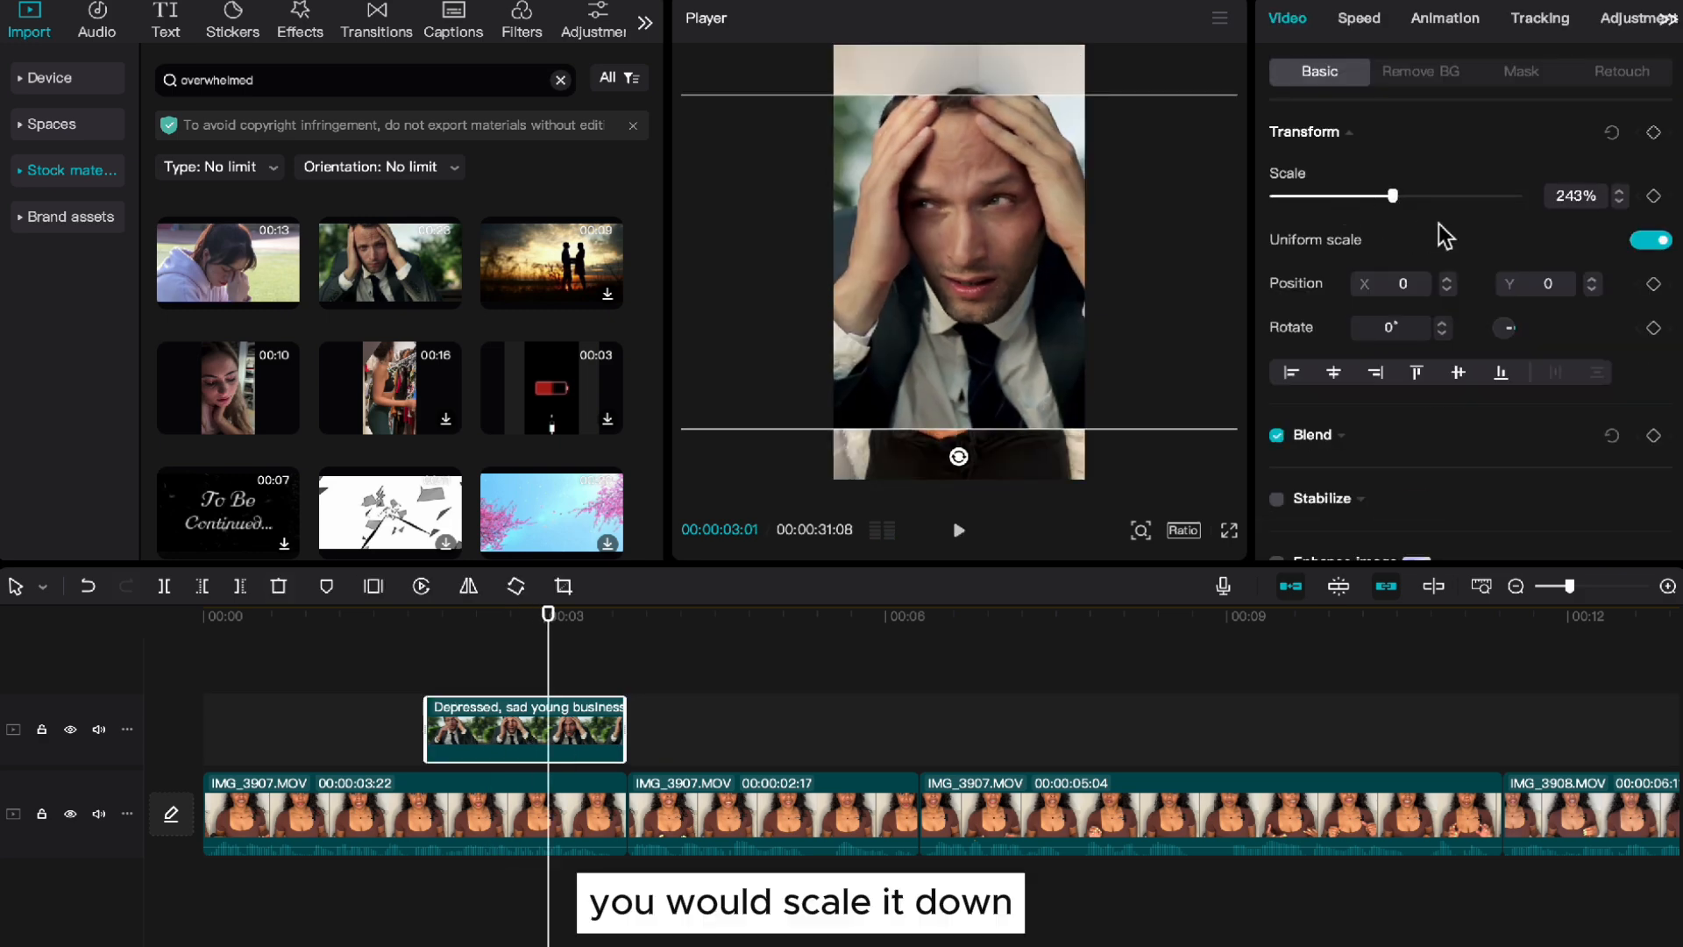
left_click(1653, 242)
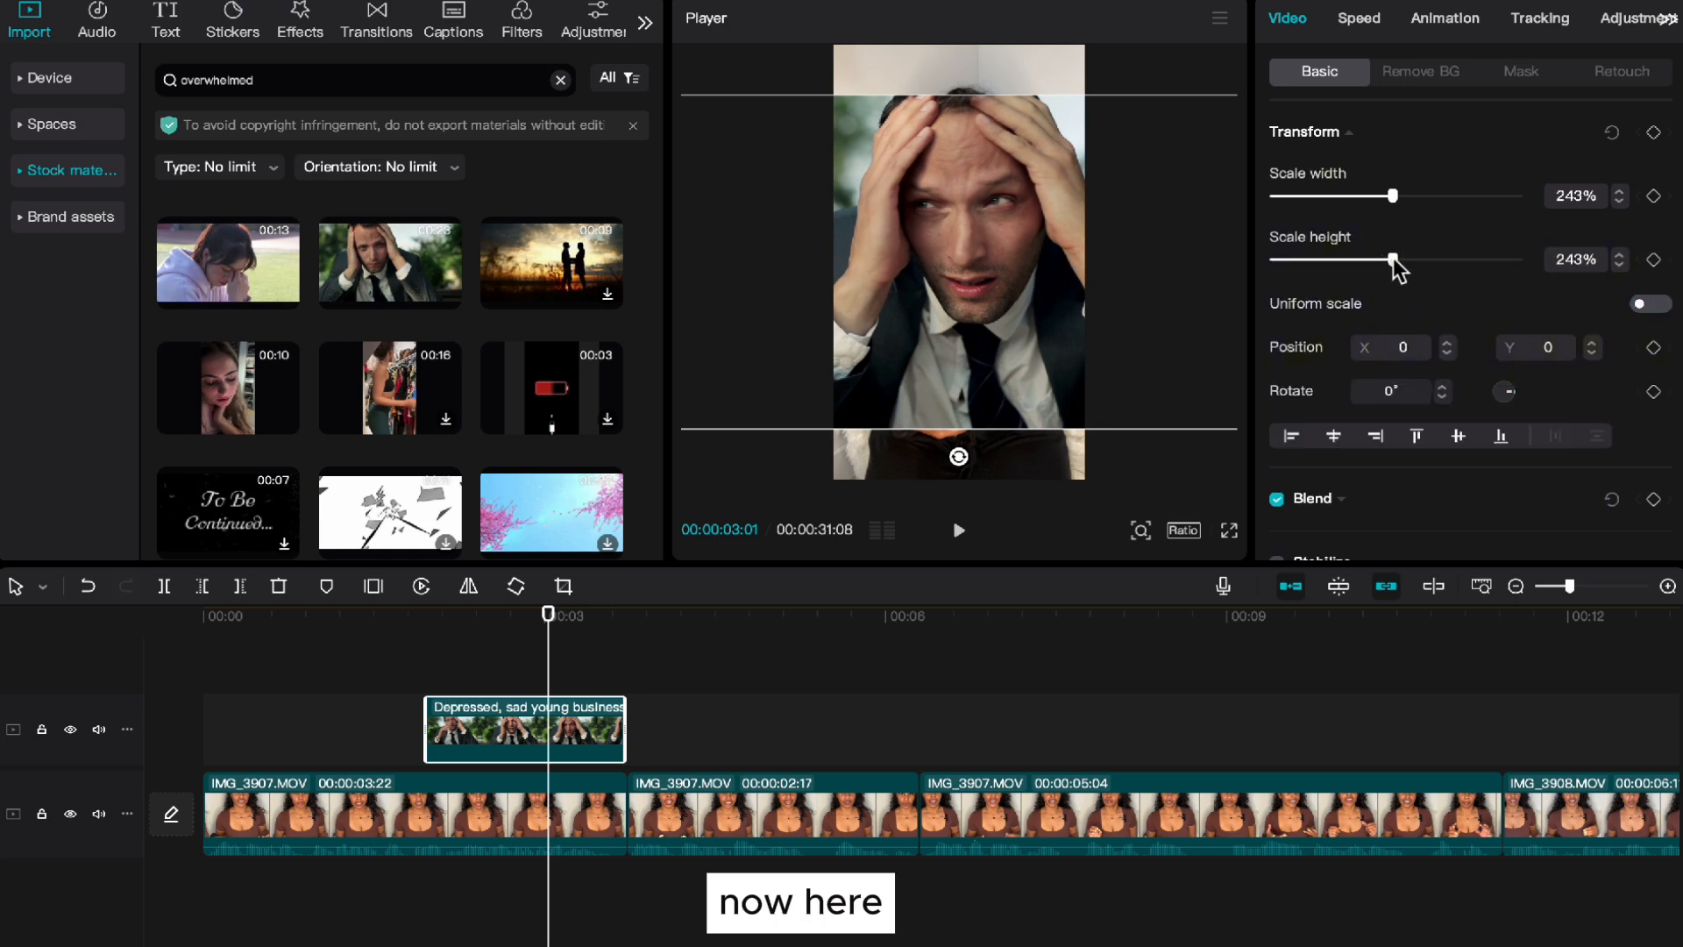
mouse_move(1392, 260)
left_mouse_down()
mouse_move(1441, 265)
mouse_move(1410, 264)
left_mouse_up()
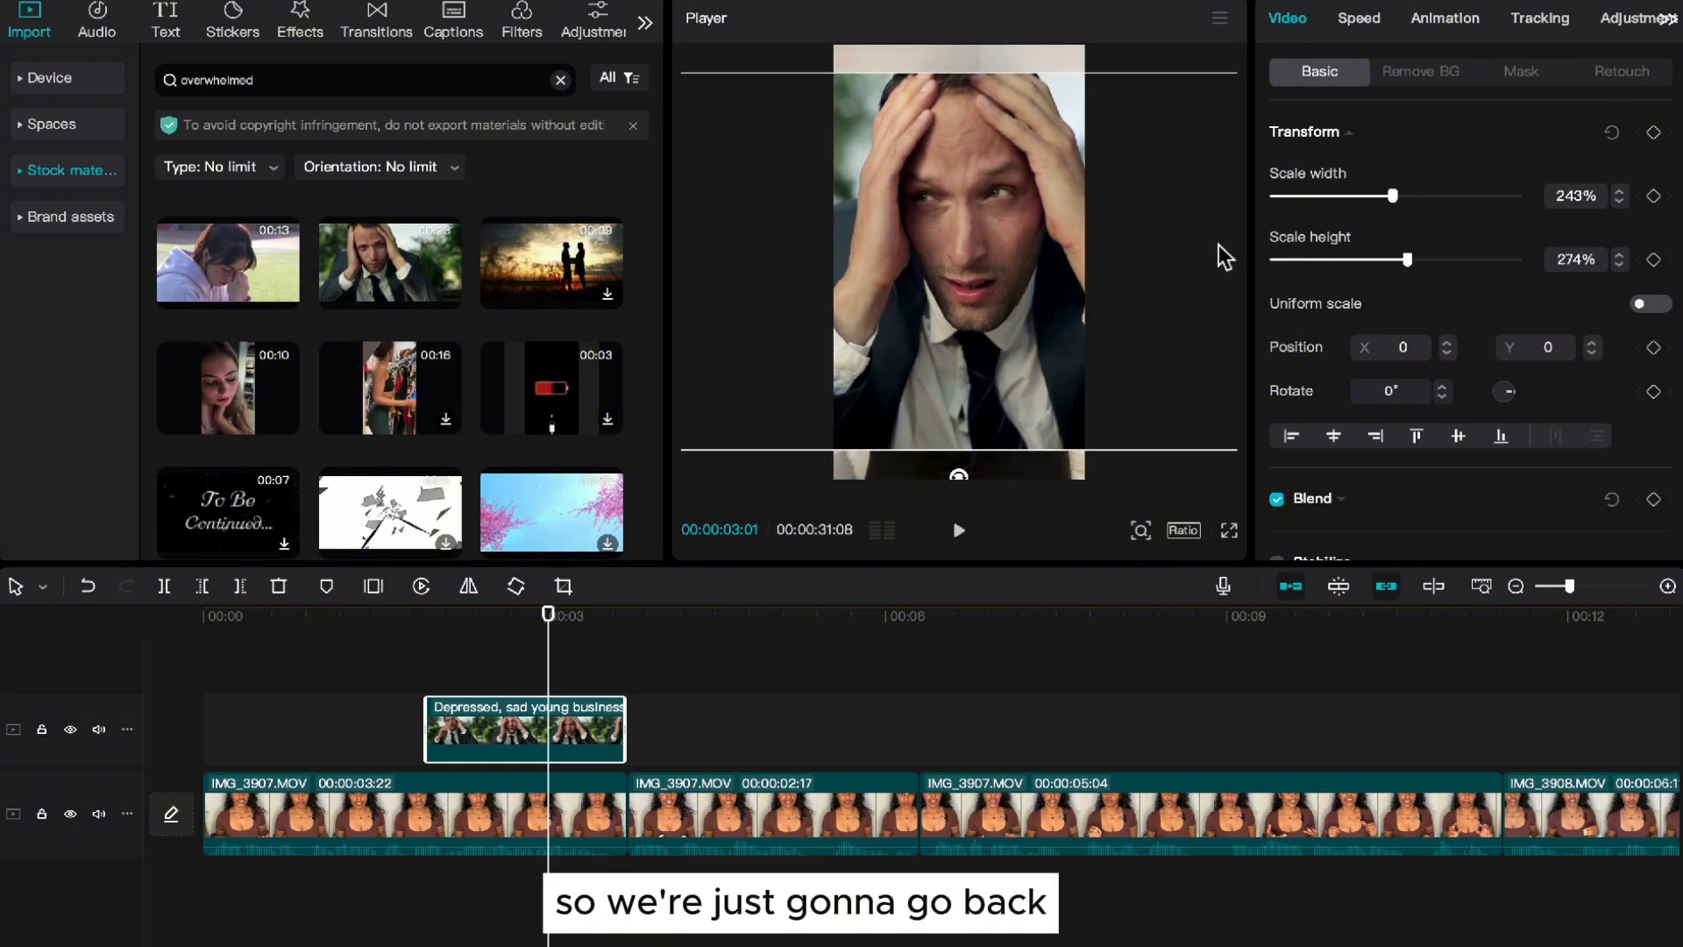
left_click(1652, 304)
Step: Play the edit from 00:00:00:20 through the businessman overlay to check how it fits the speech
left_click(280, 701)
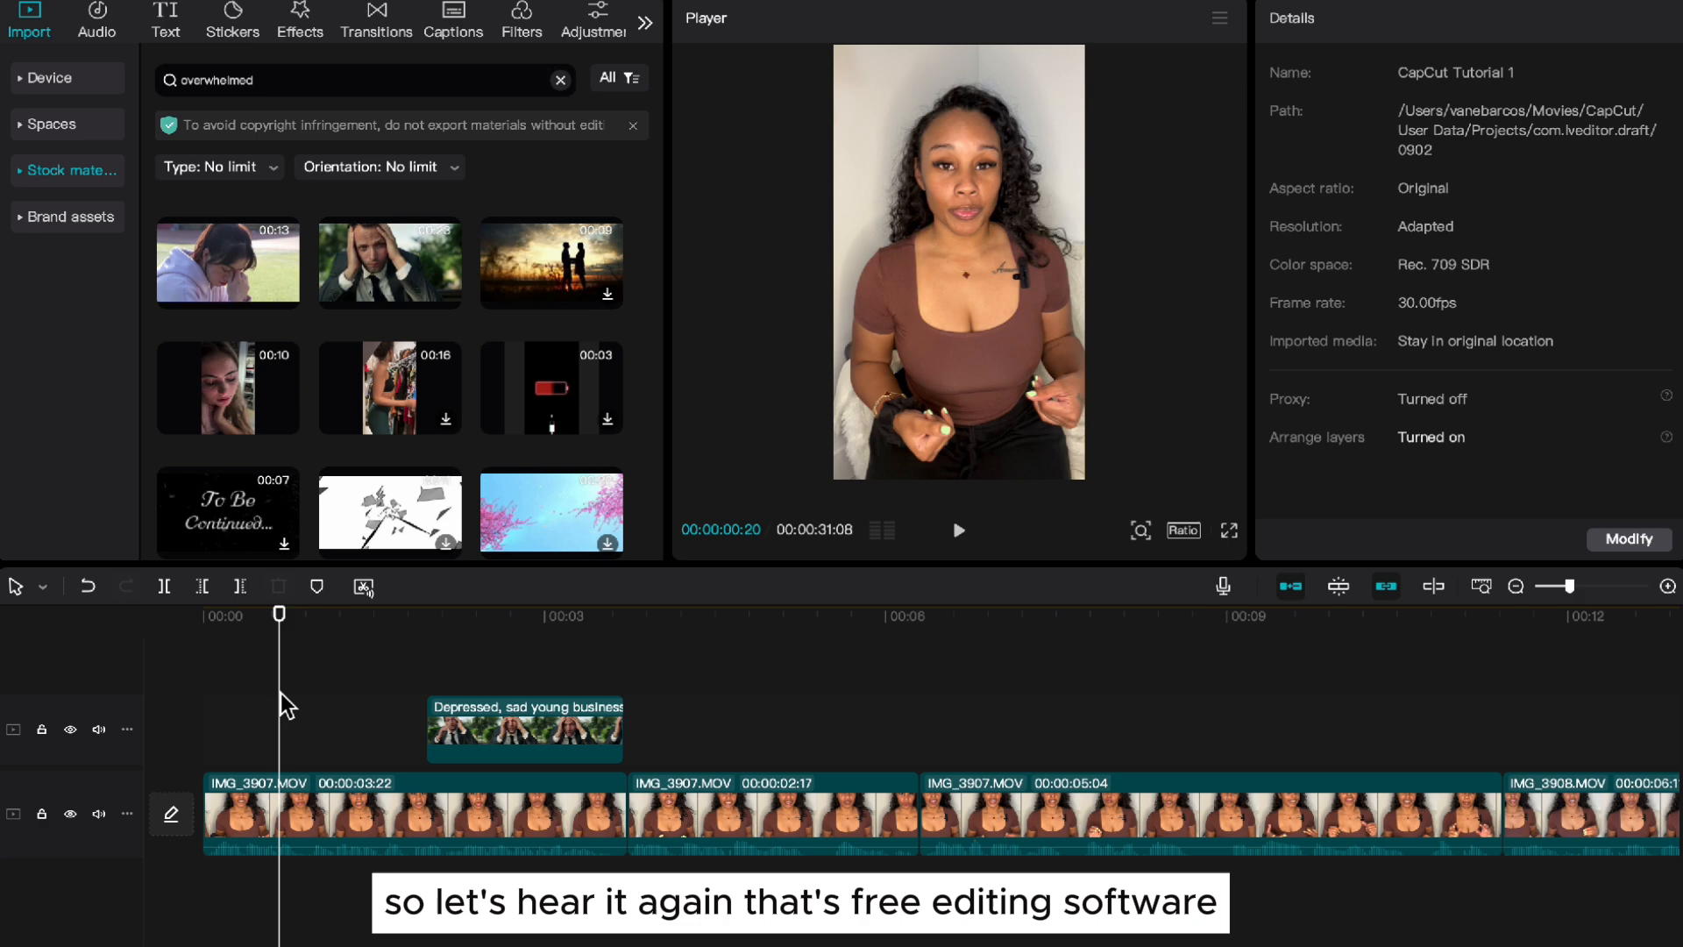
key("space")
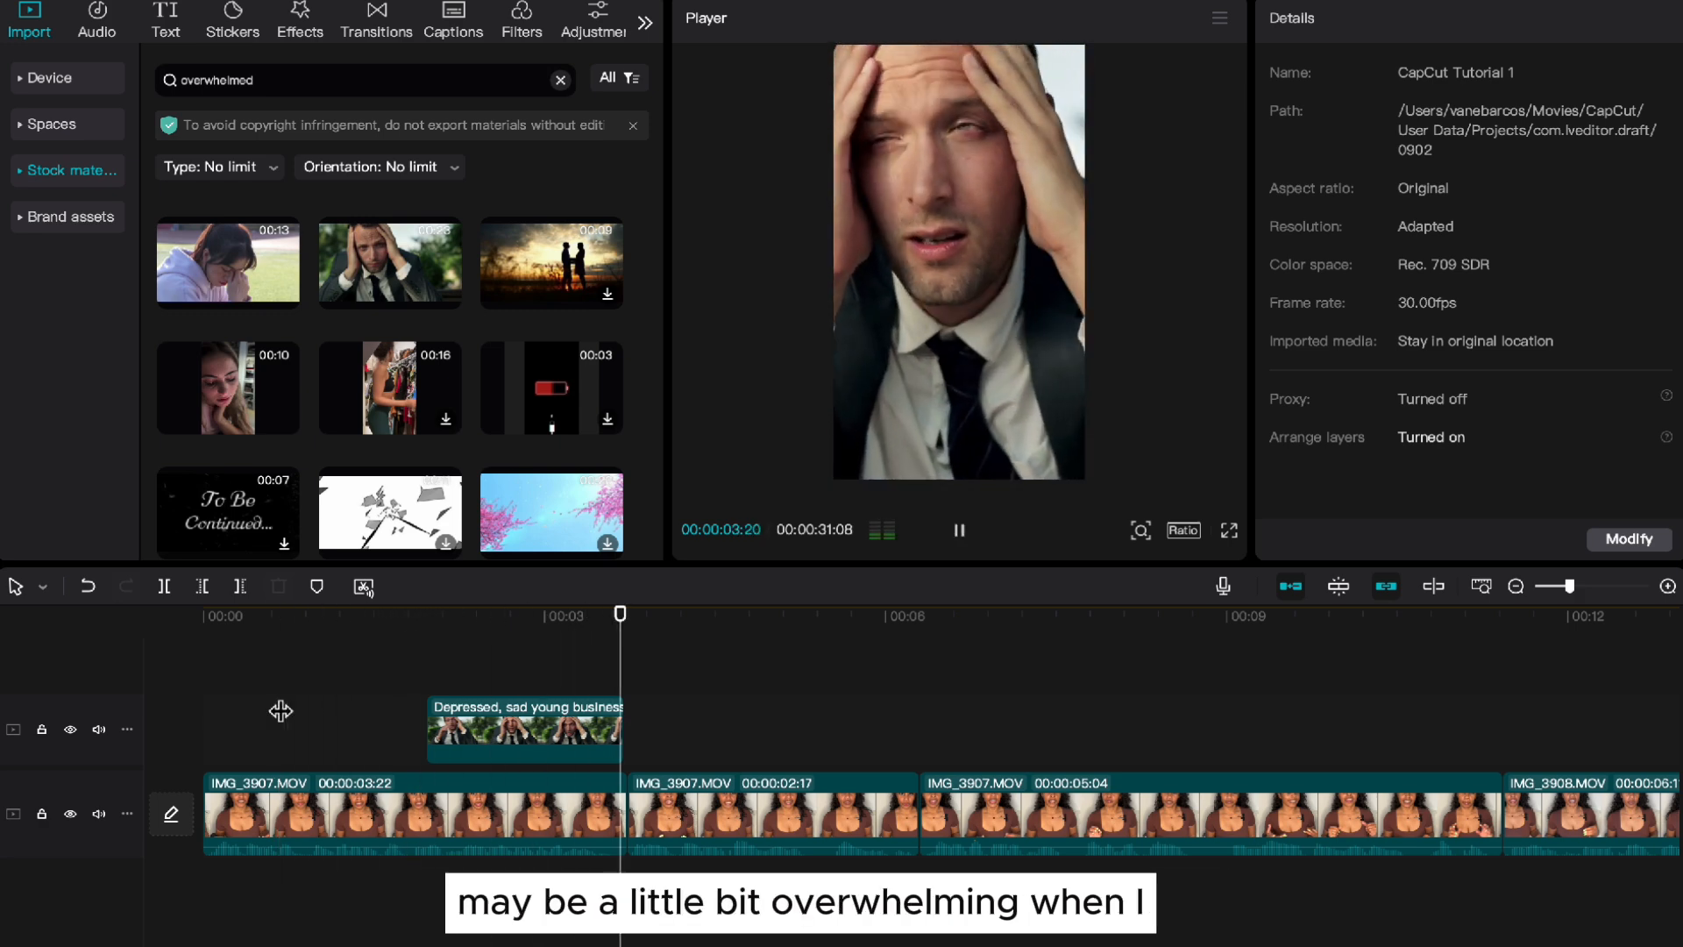
key("space")
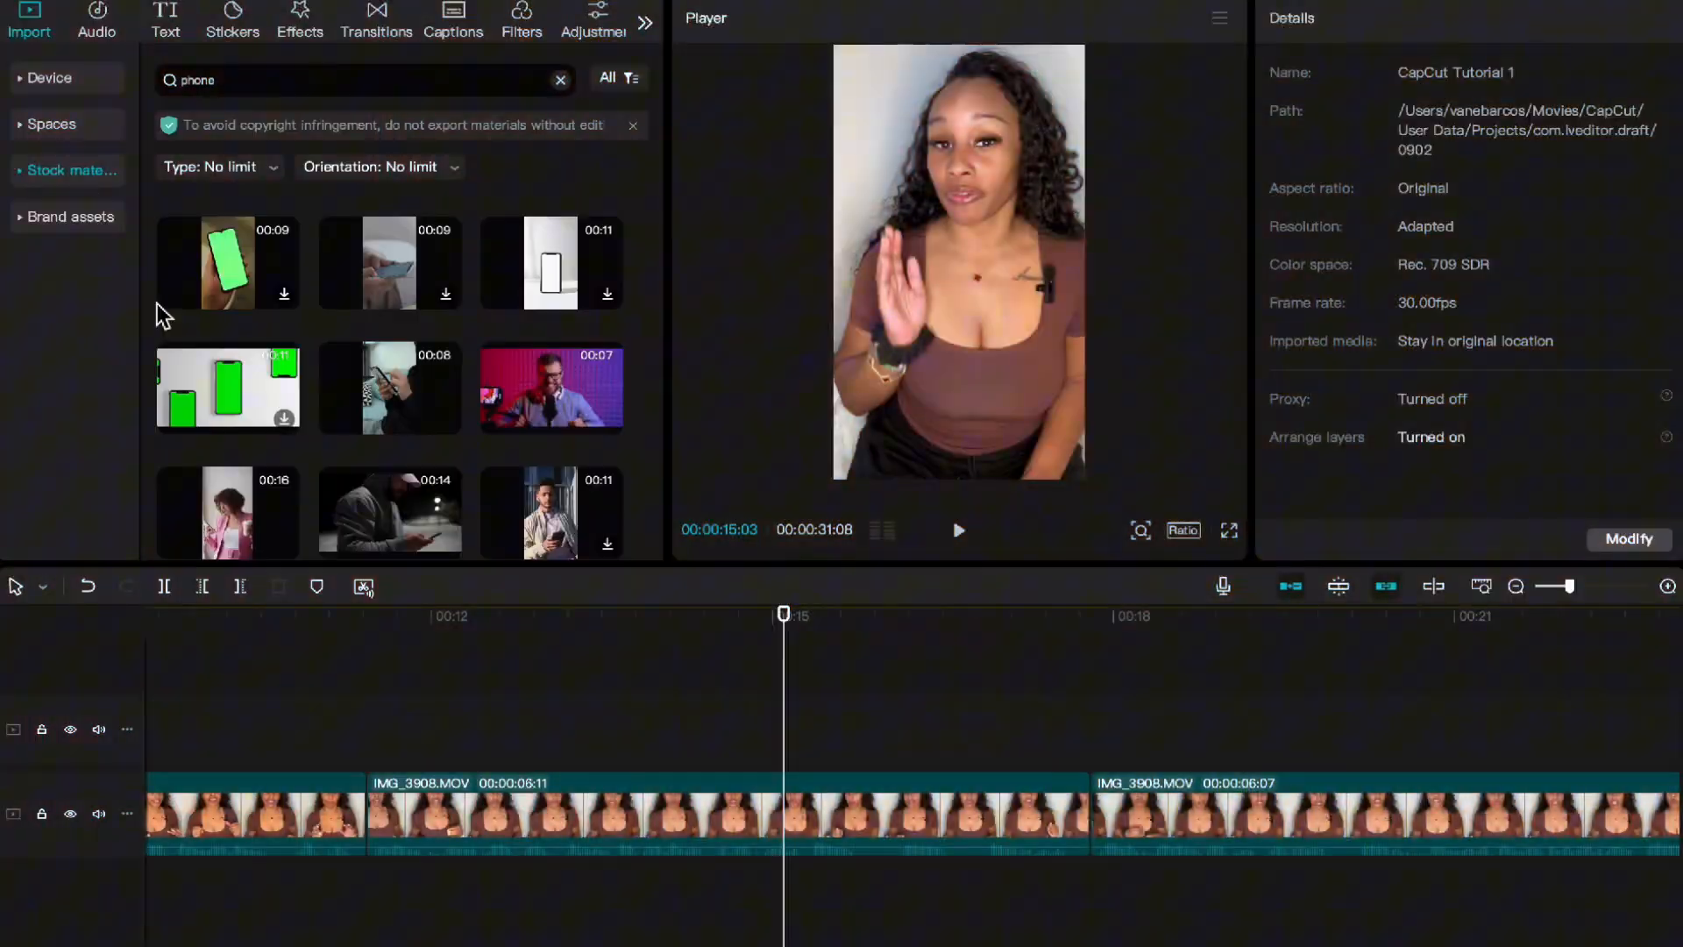
Step: Overlay the vertical stock clip of hands using a phone at about 00:00:15:03 and shorten it to about 1.7 seconds
left_click(391, 271)
left_click_drag(391, 271, 771, 727)
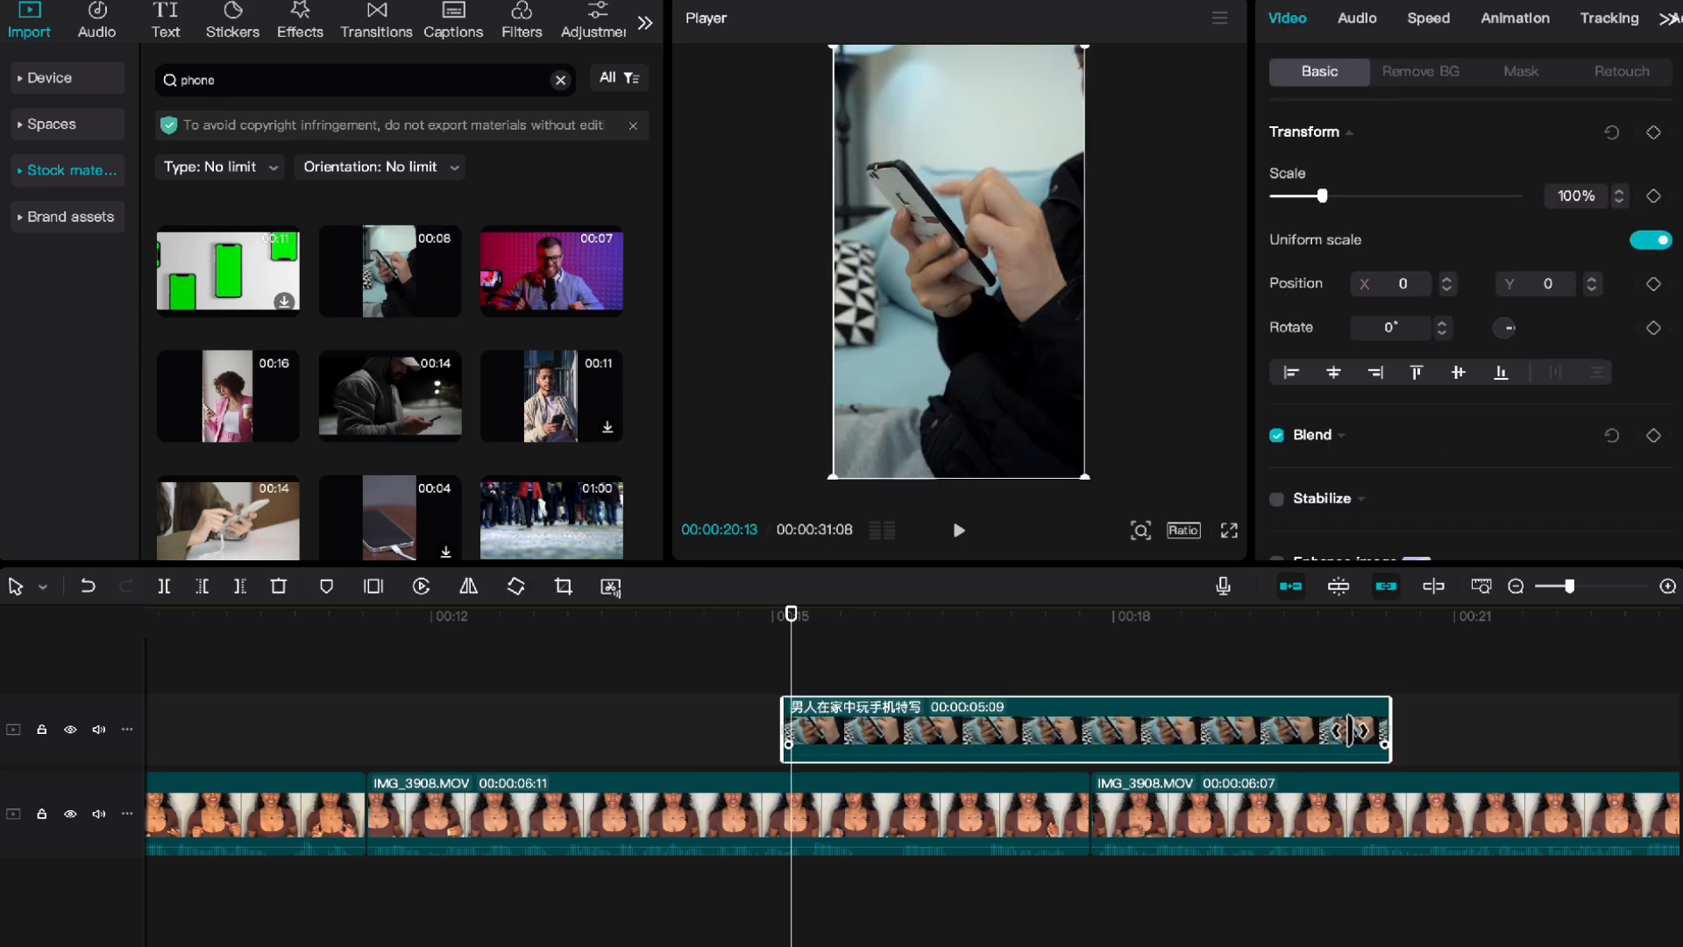
left_click(725, 731)
key("space")
left_click_drag(1350, 730, 979, 737)
left_click(1059, 736)
left_click(793, 669)
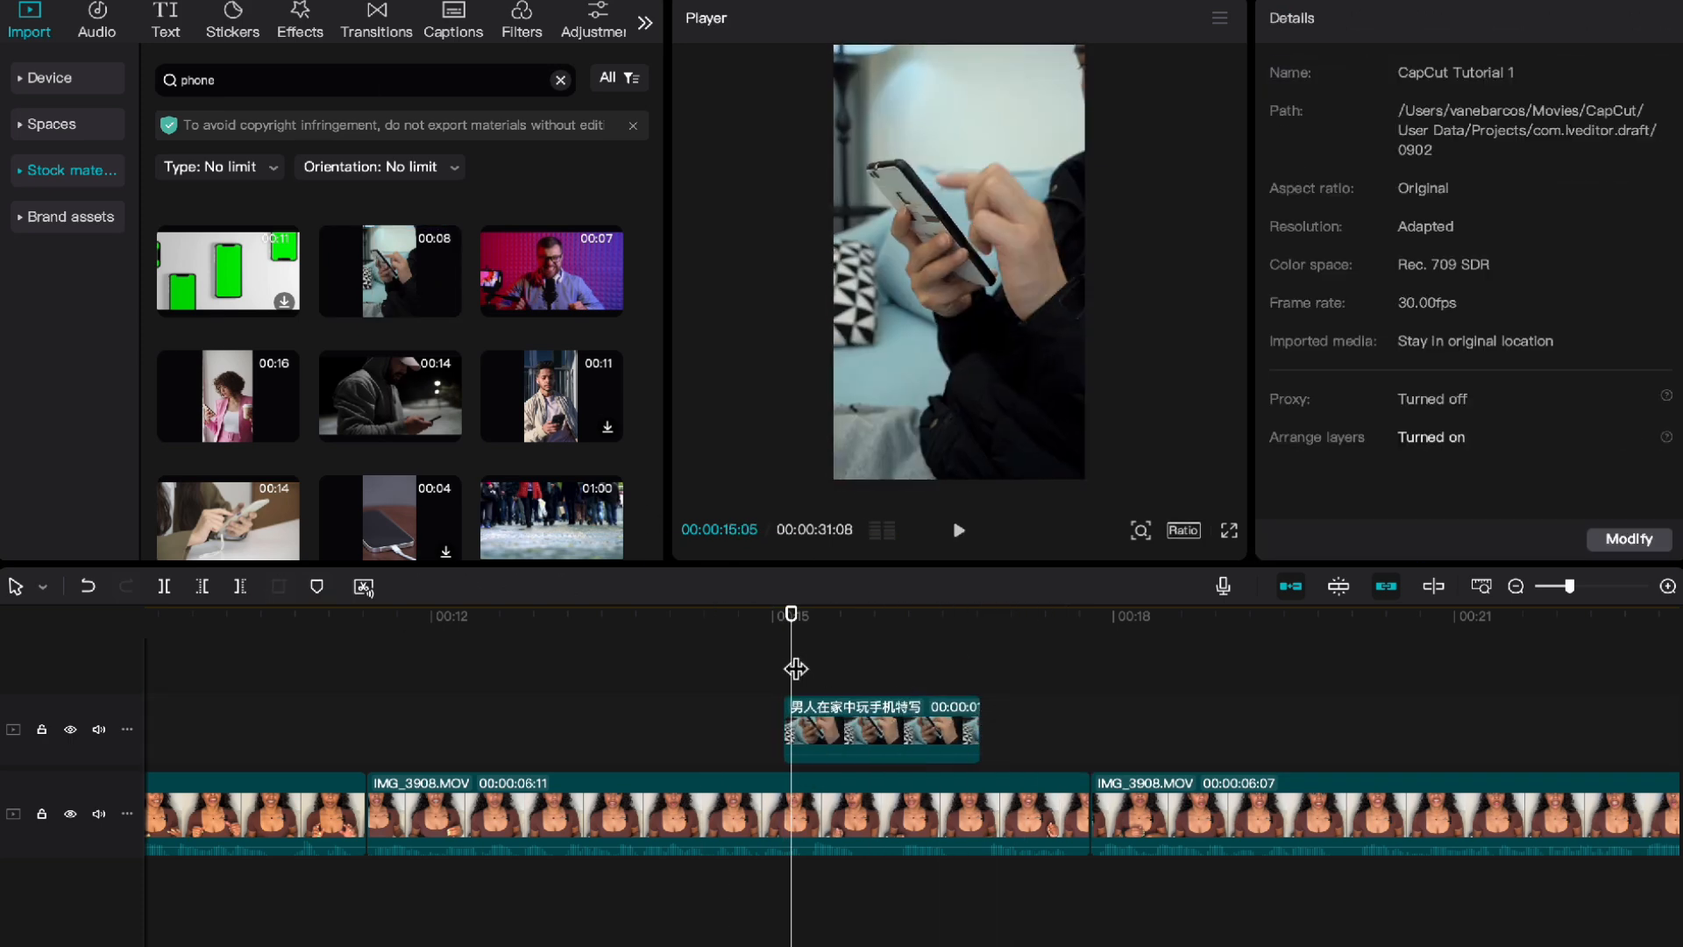
Step: Search the stock materials for "editing" and place the freelancer laptop clip on a new track right after the phone clip
left_click(871, 669)
left_click(560, 80)
type("editing")
key("Return")
left_click(390, 262)
left_click_drag(390, 262, 1017, 684)
Step: Trim the freelancer clip to end at 00:00:17:24, level with the IMG_3908.MOV piece below, and enlarge its scale
left_click(1022, 678)
left_click(909, 755)
key("space")
key("space")
left_click(1092, 744)
key("w")
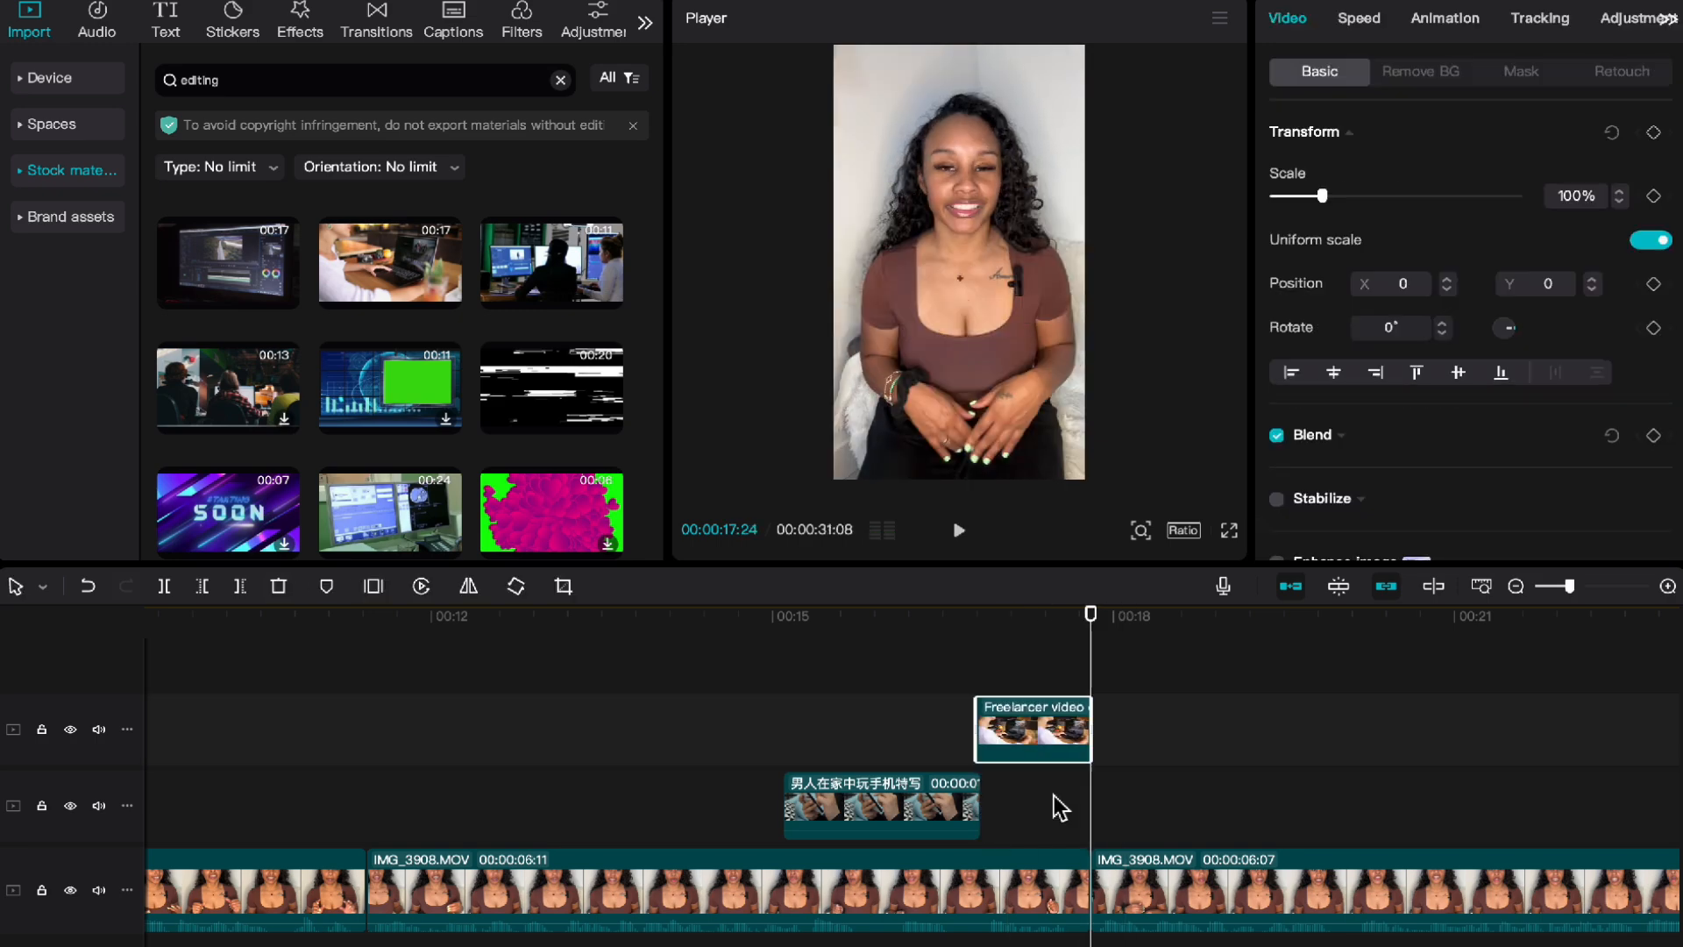
left_click_drag(1322, 196, 1432, 196)
left_click(797, 725)
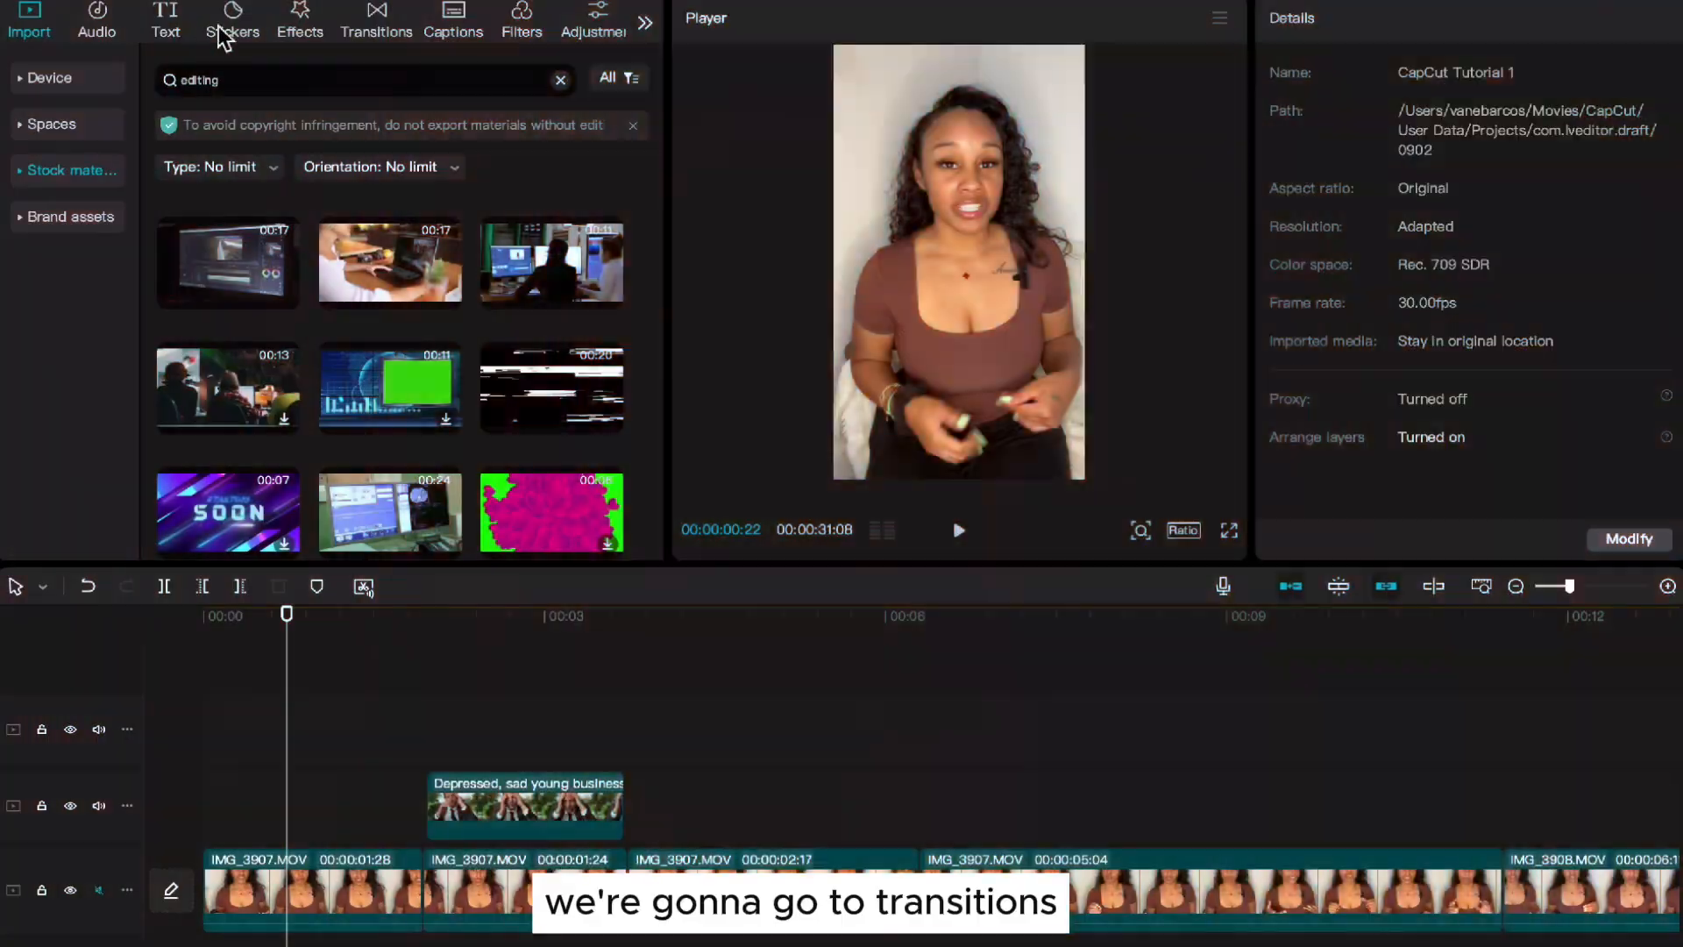
Step: Browse the available transitions, from the trending ones through the Overlay category to the Blur category
left_click(380, 25)
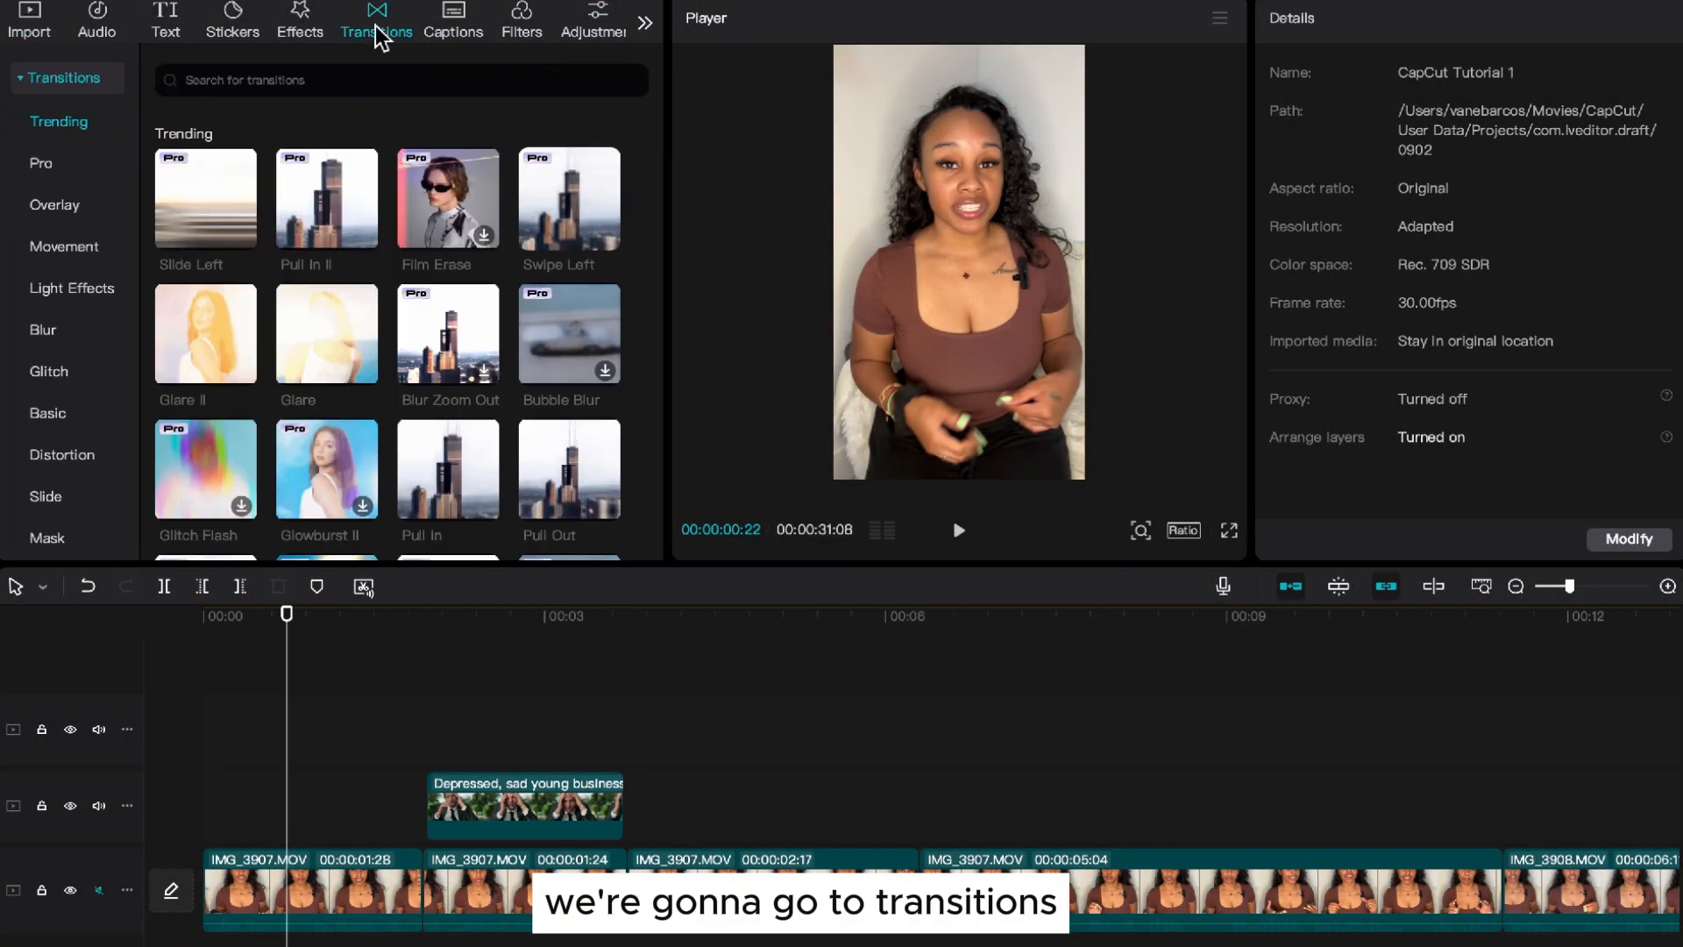
scroll(255, 339, "down", 3)
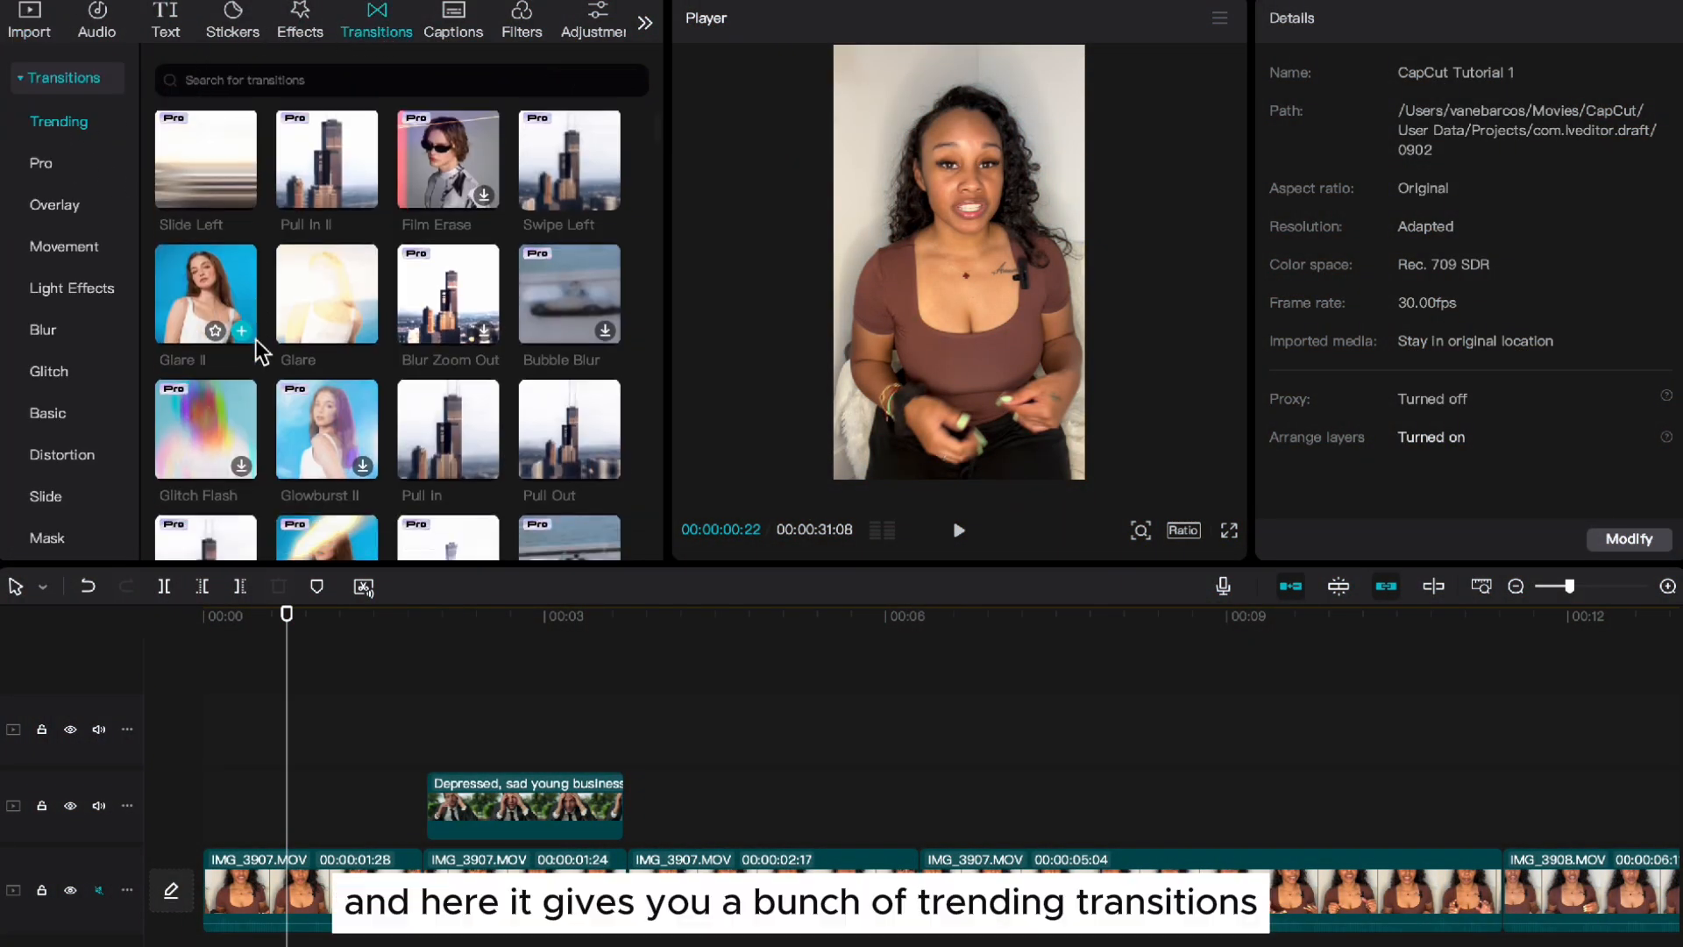
scroll(255, 346, "up", 3)
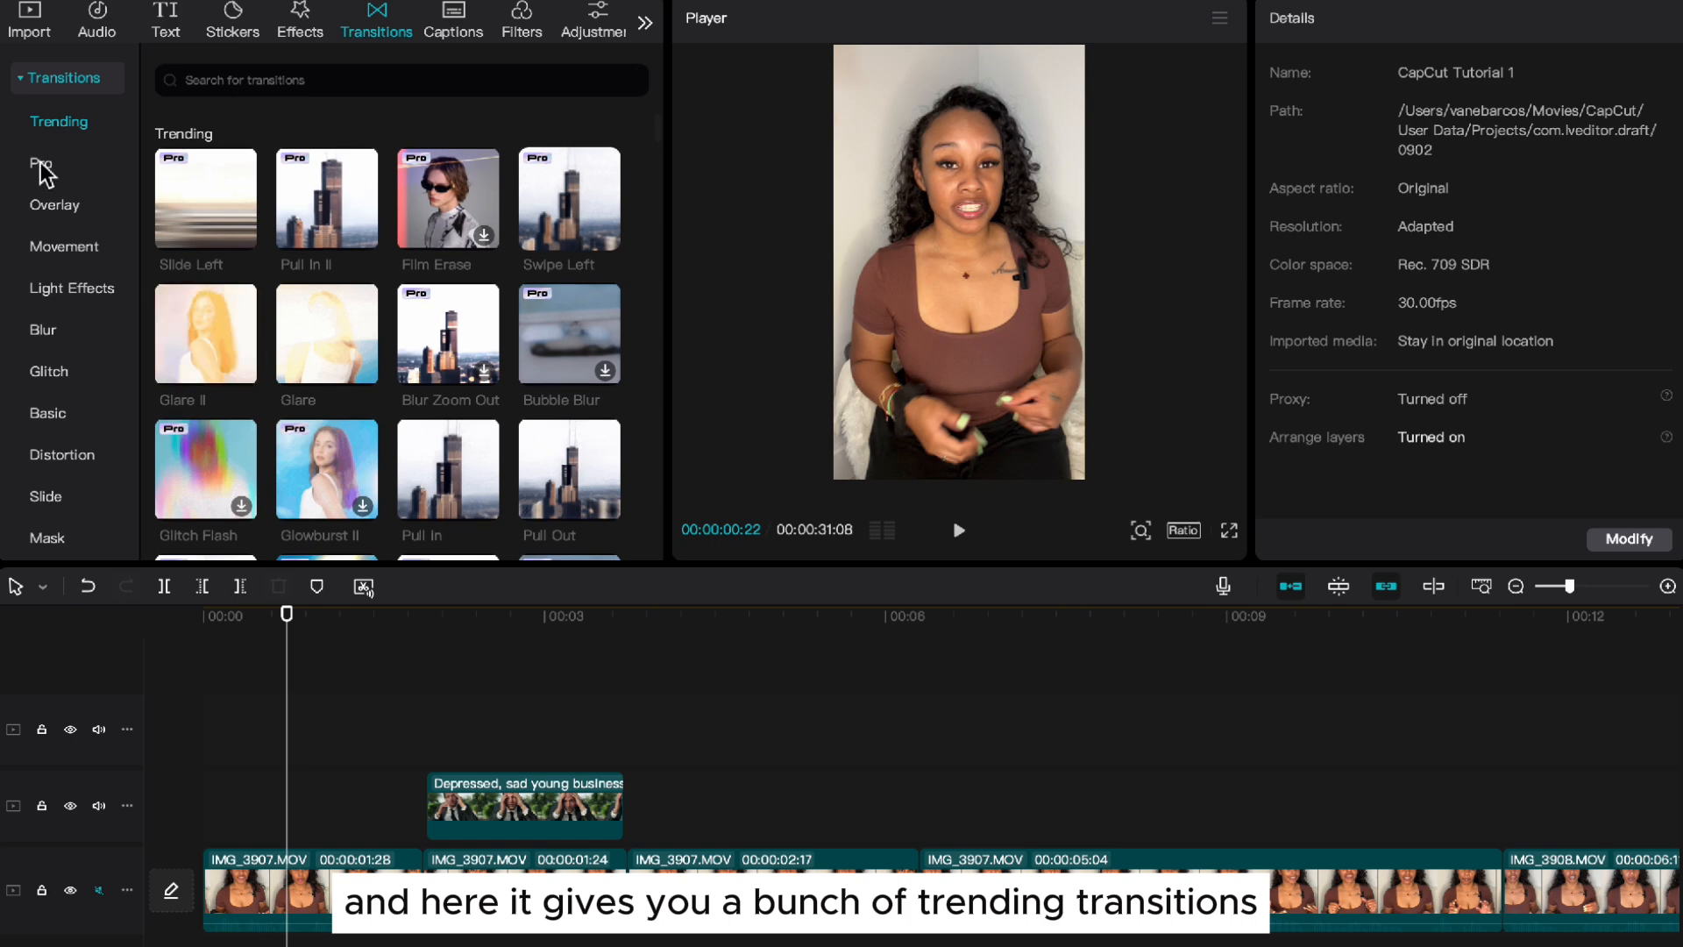
left_click(55, 207)
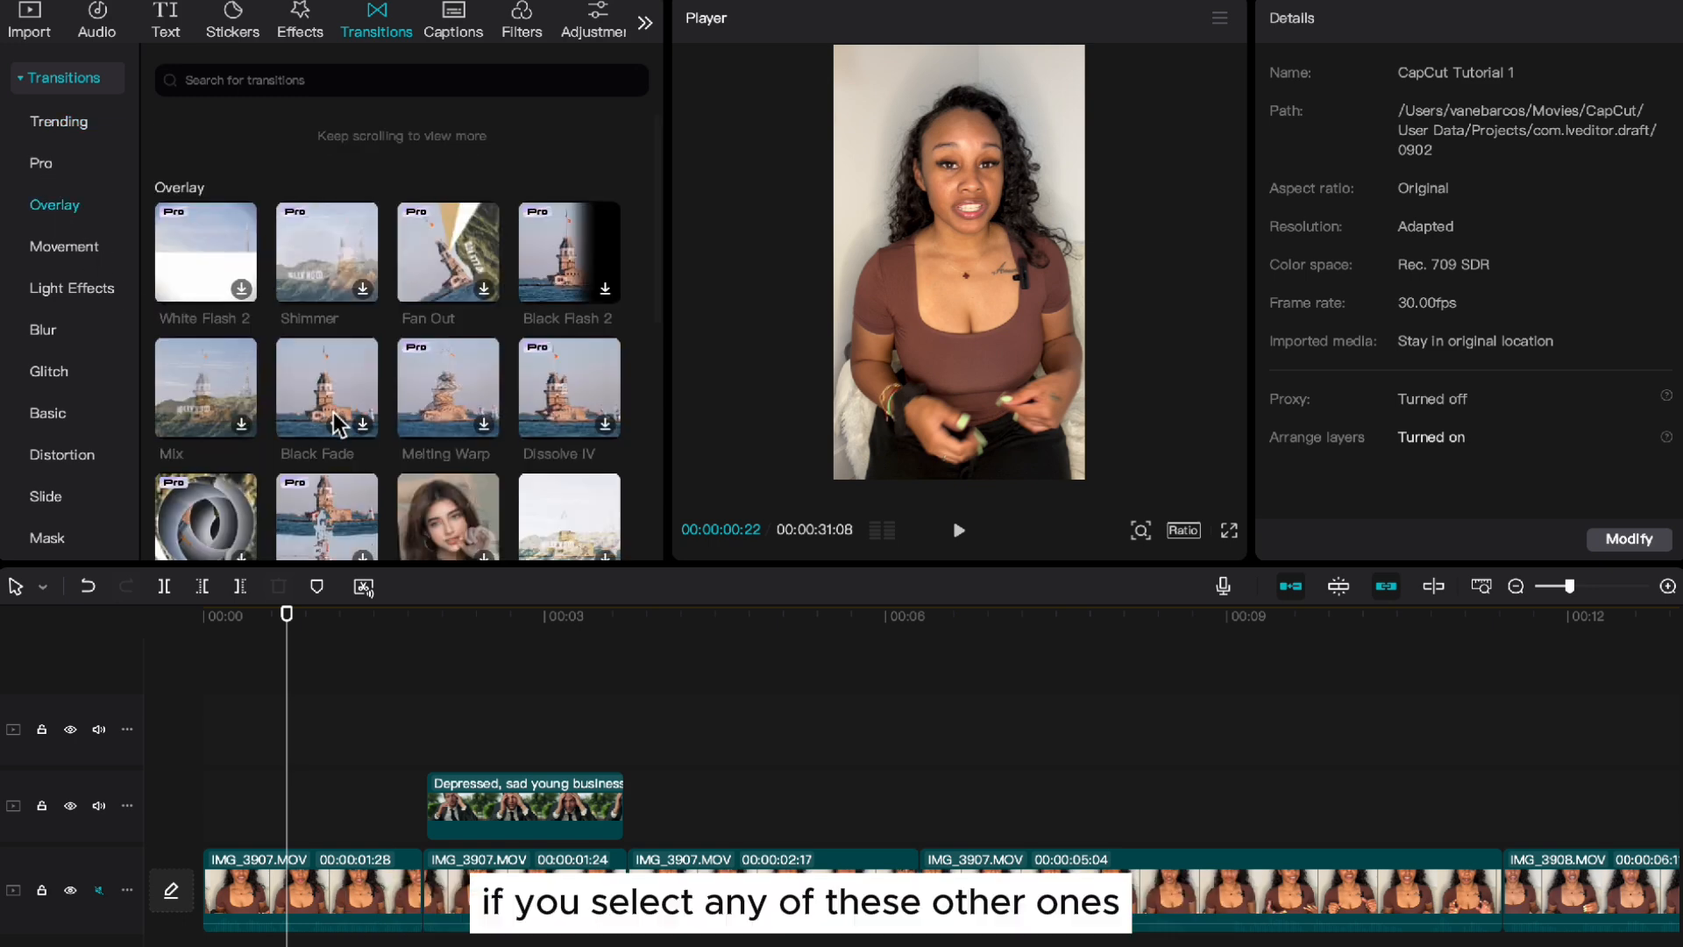
scroll(333, 412, "down", 10)
scroll(298, 450, "down", 2)
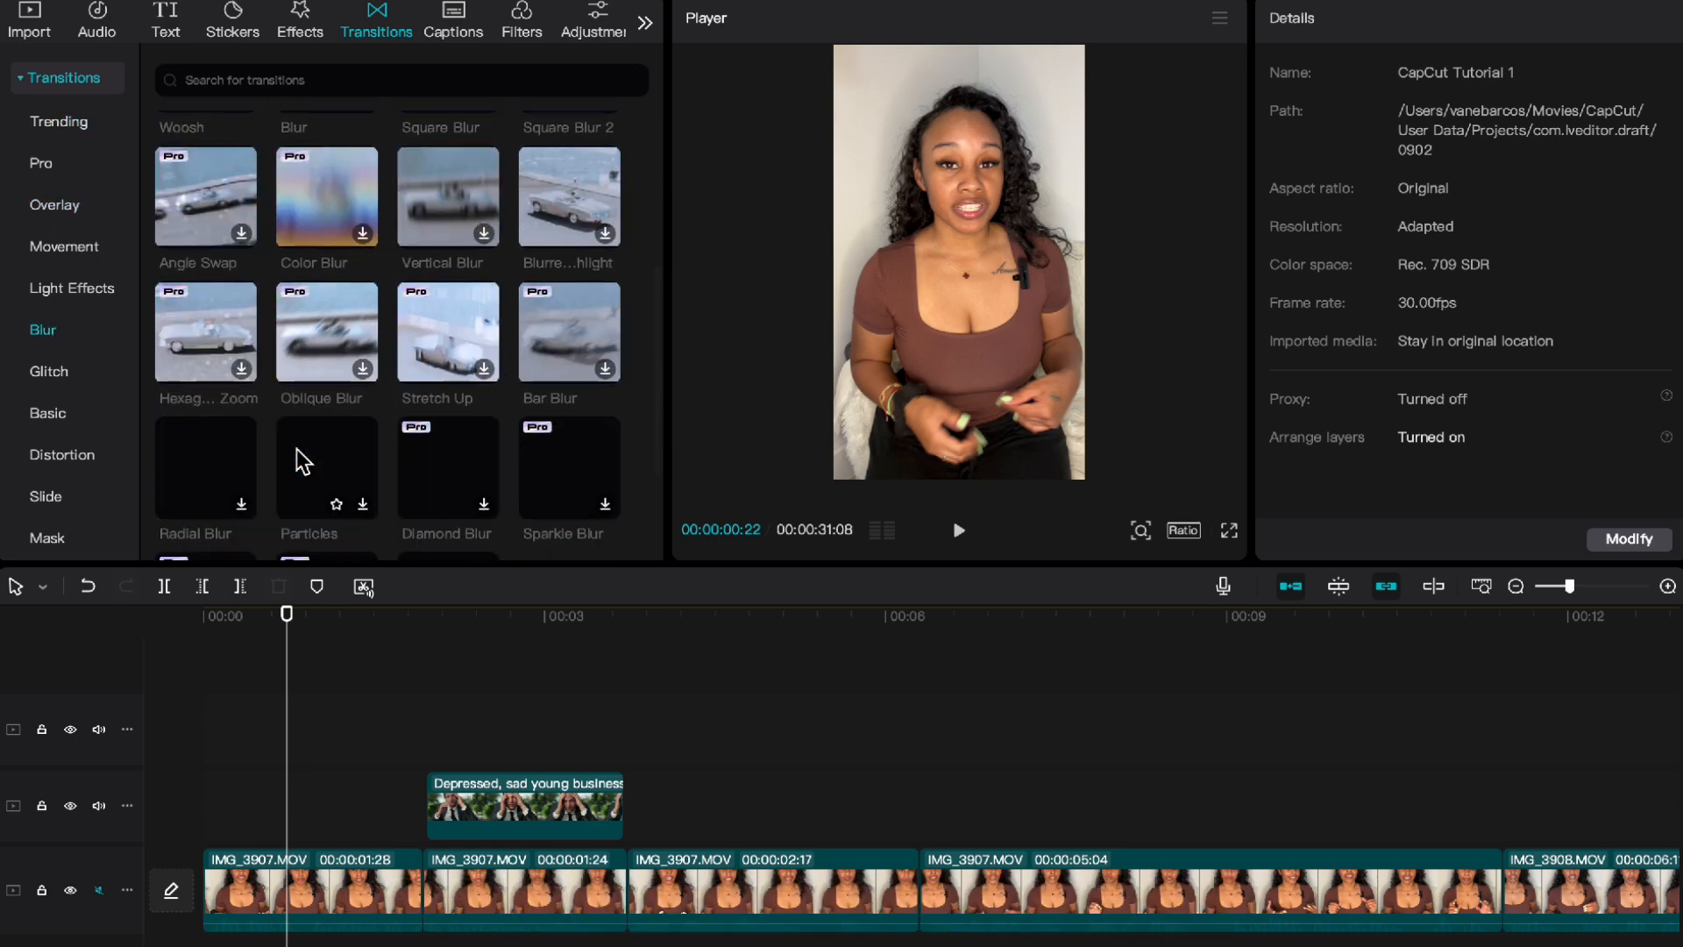
Step: Browse the transitions in the Distortion category
left_click(49, 458)
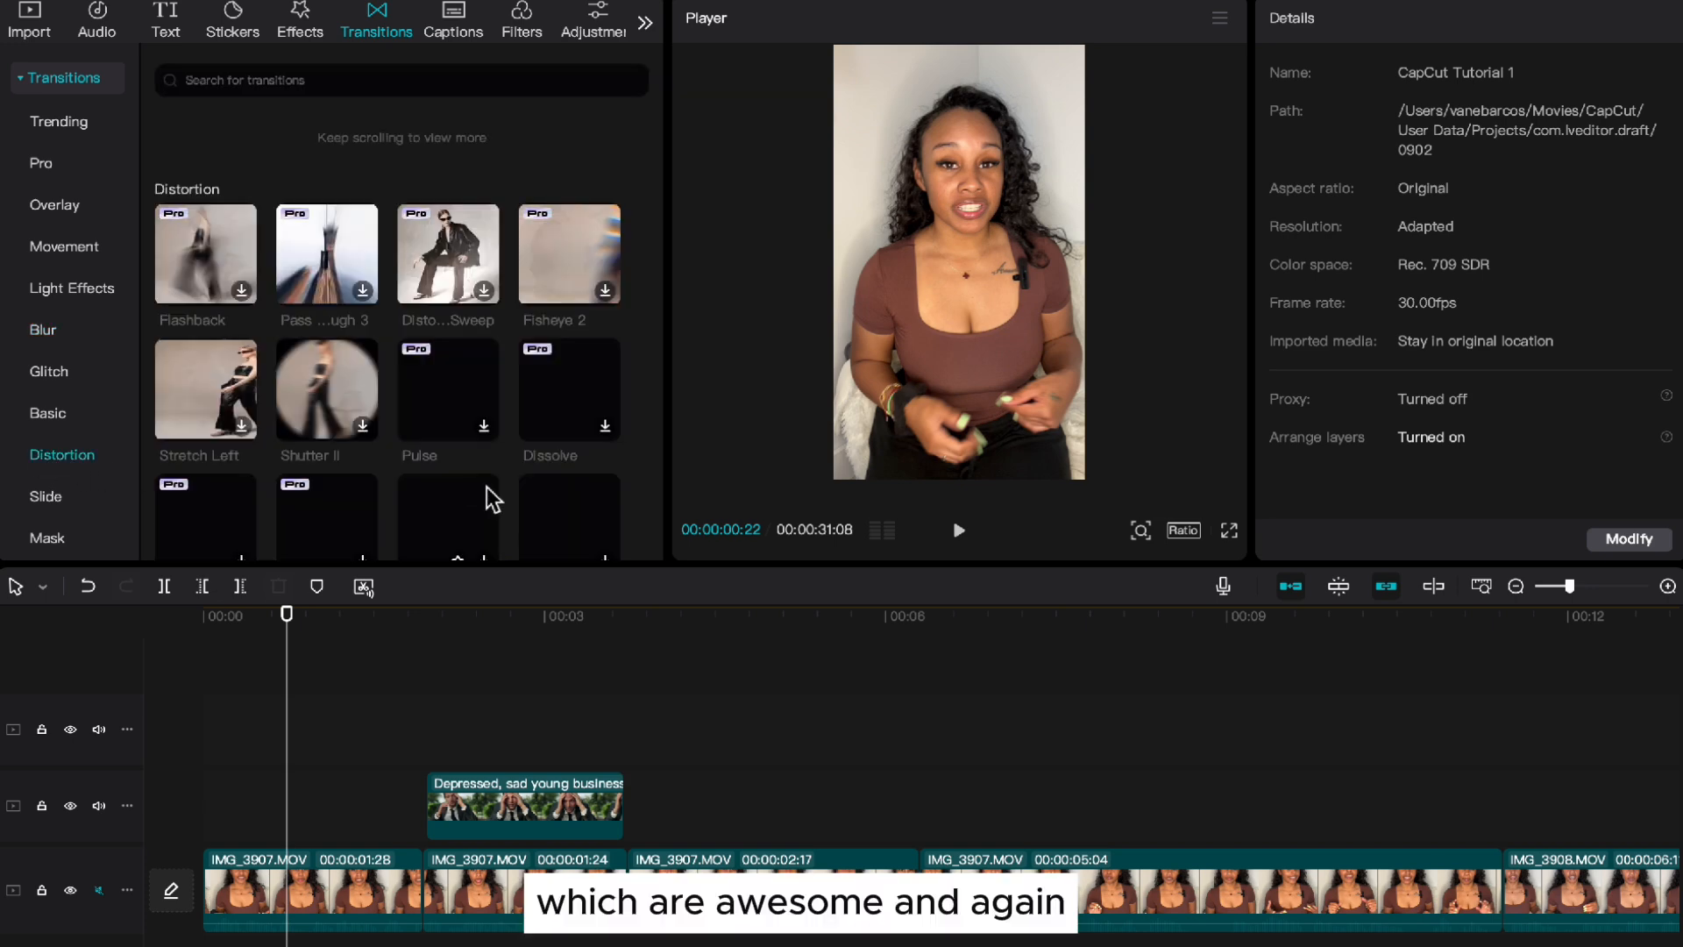
scroll(484, 486, "down", 2)
scroll(484, 486, "down", 2)
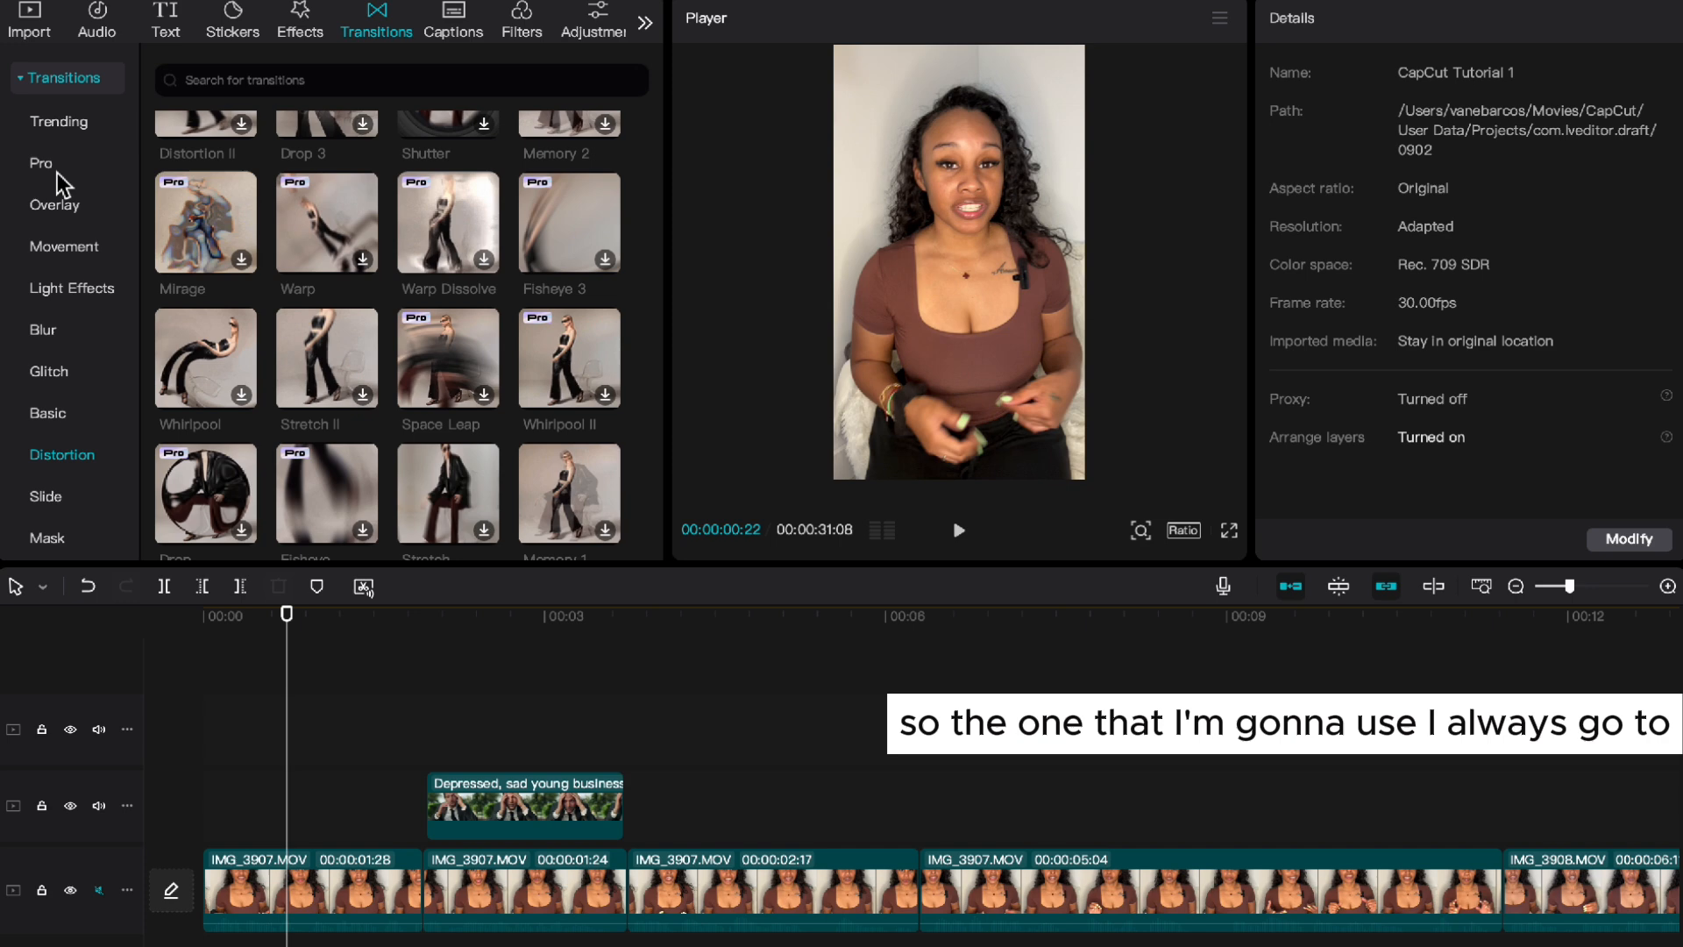
Step: Try to add the trending Glare II transition at the start of the businessman stock clip
left_click(59, 122)
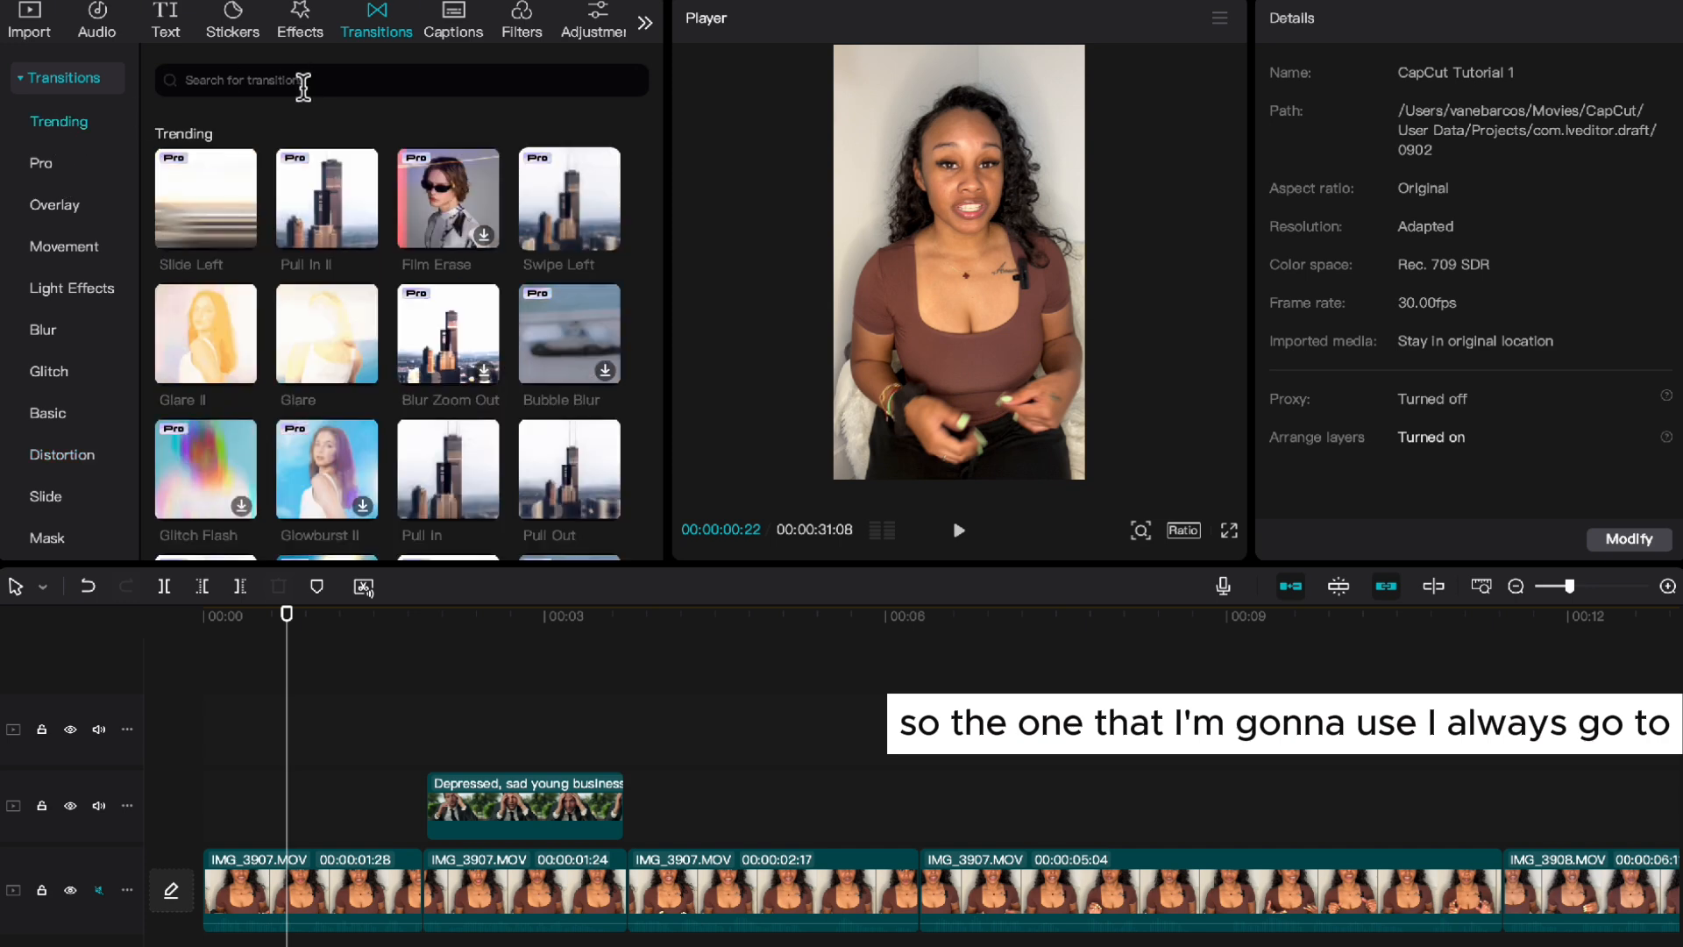
mouse_move(186, 333)
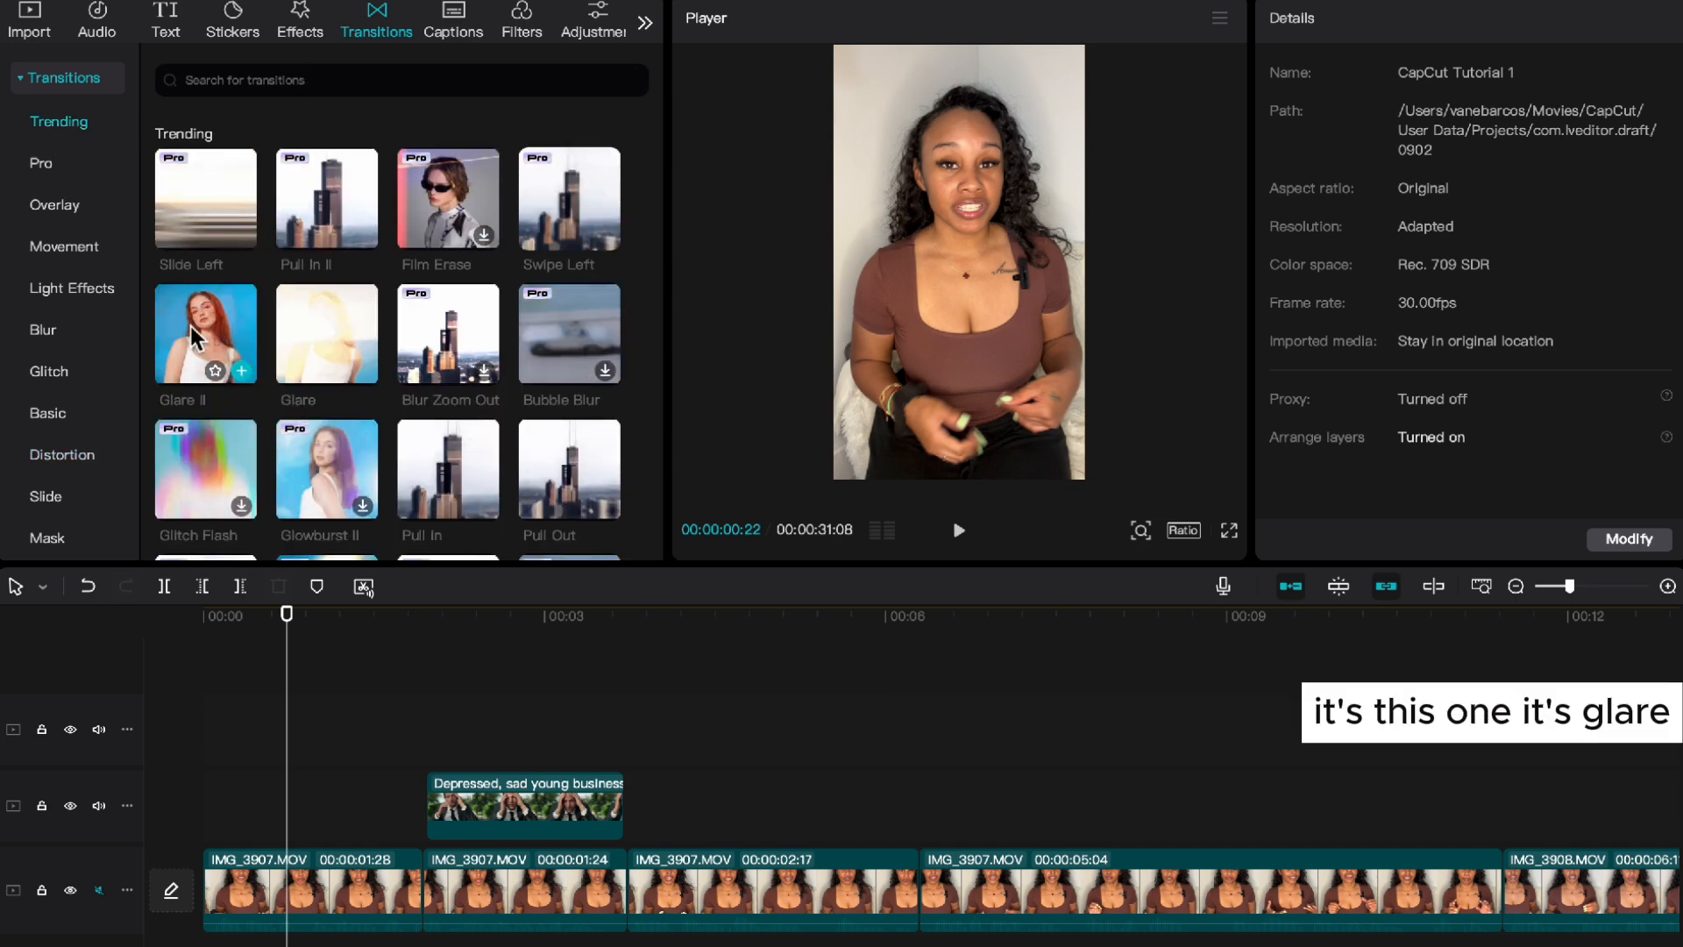
left_click_drag(183, 309, 385, 815)
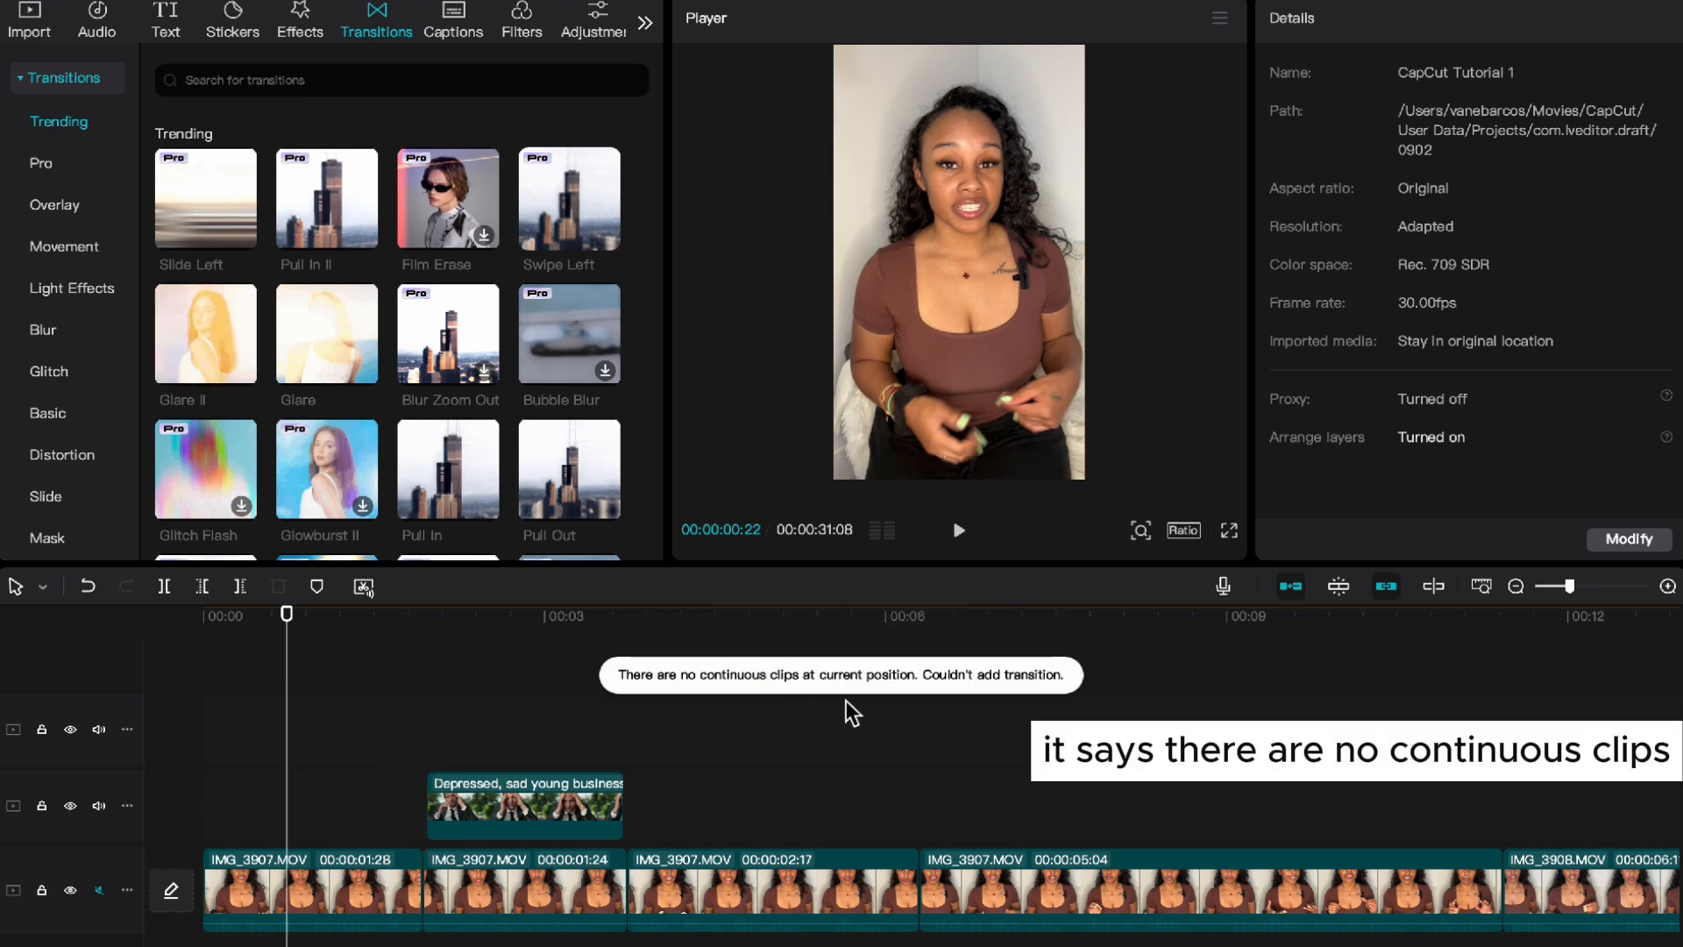
Step: Undo the split in the first IMG_3907.MOV clip and split it at 00:00:01:29, where the businessman clip starts
key("super+z")
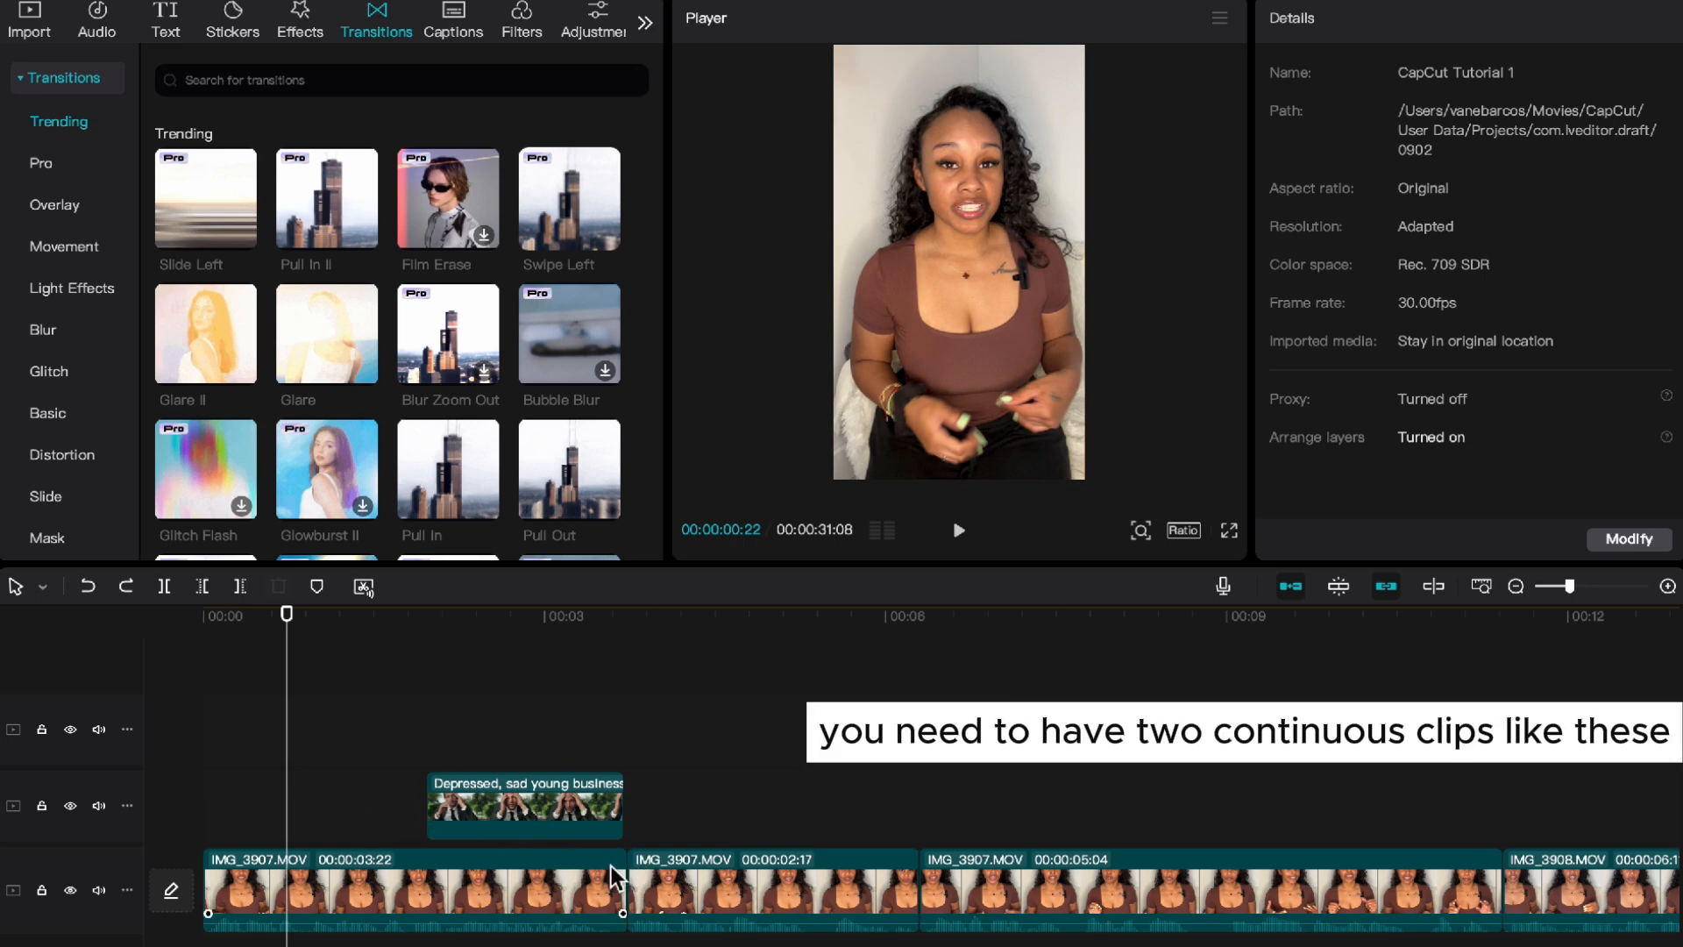
left_click(633, 883)
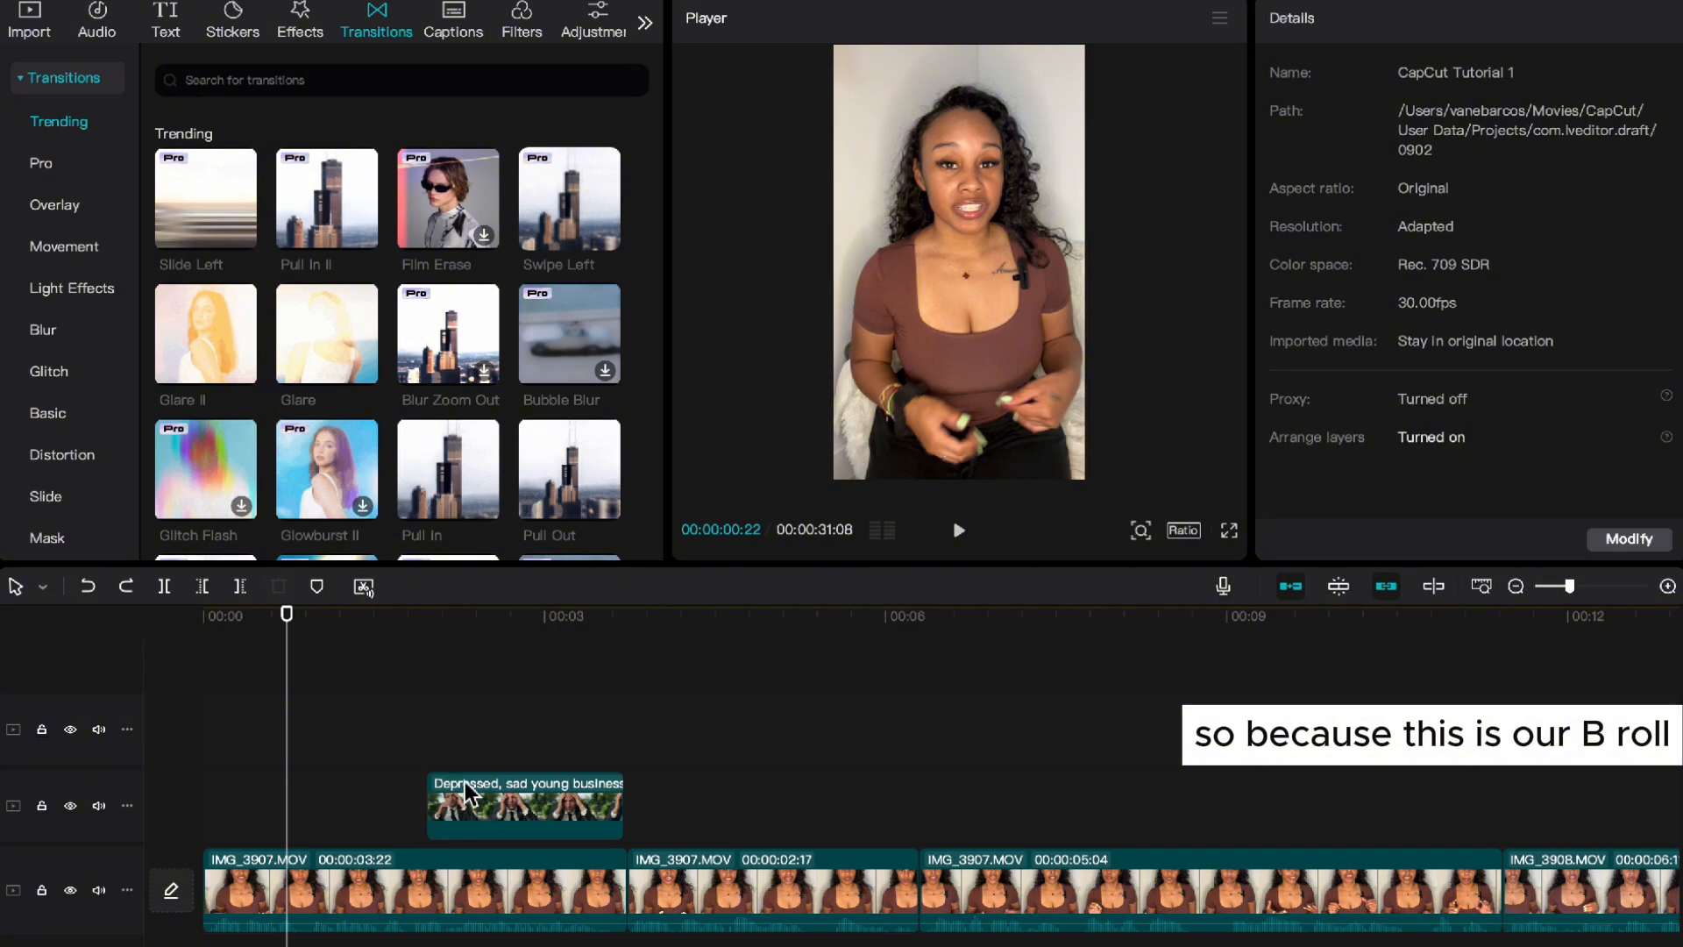
left_click(420, 767)
key("Right")
key("Right")
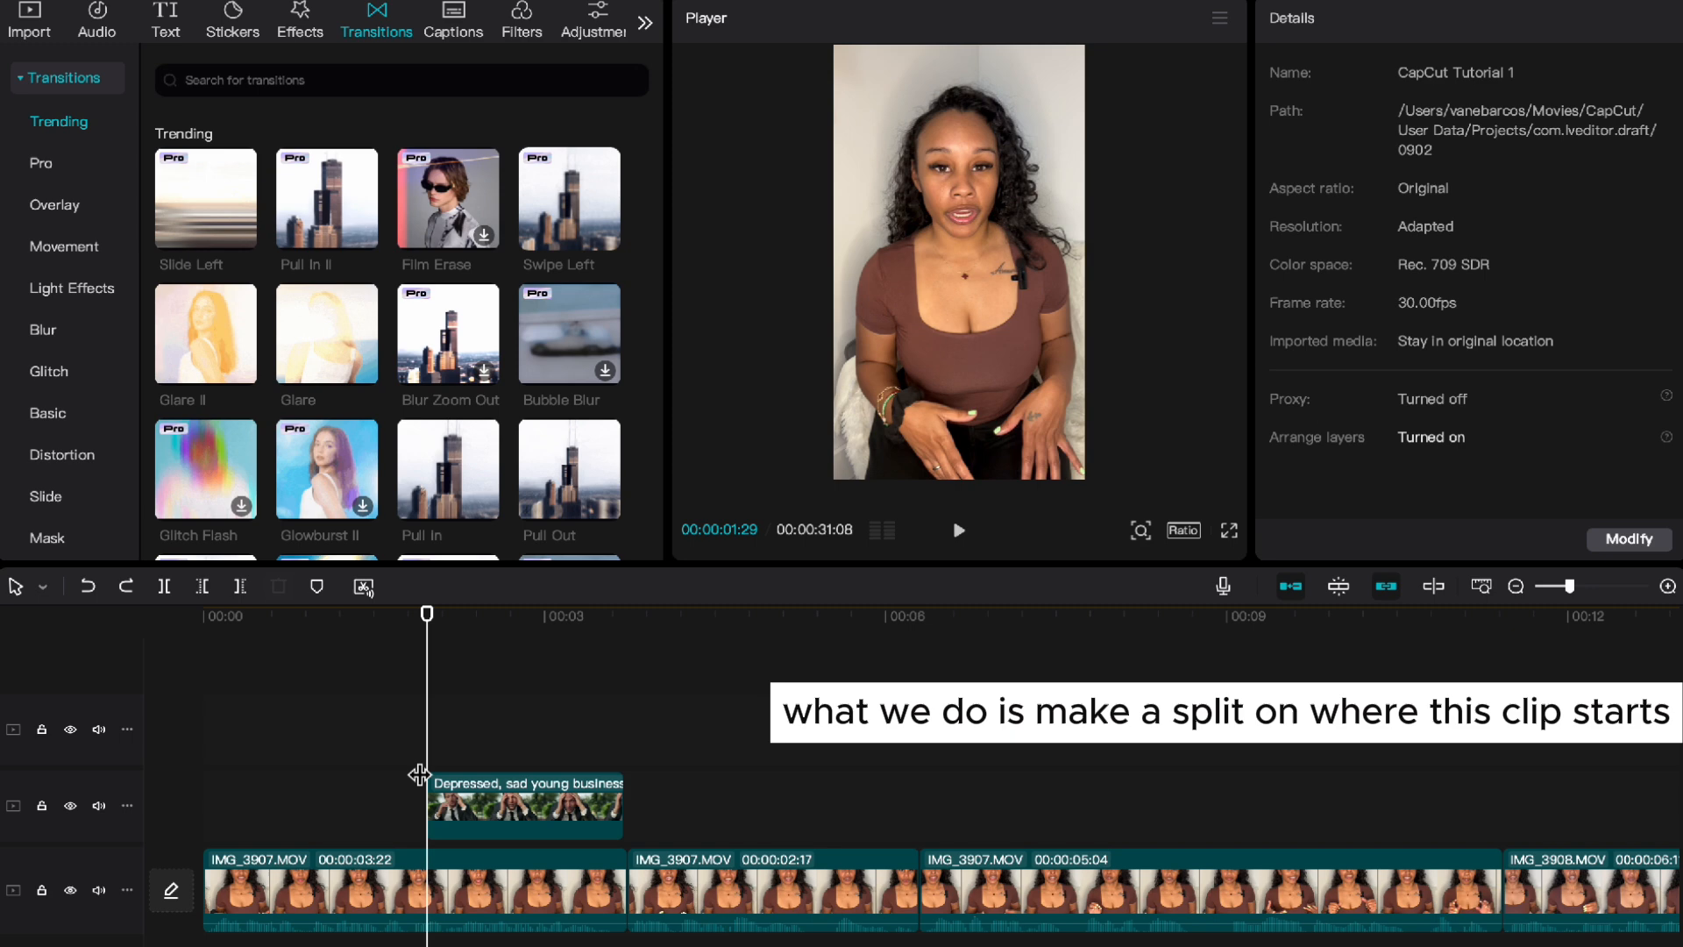
left_click(427, 894)
key("a")
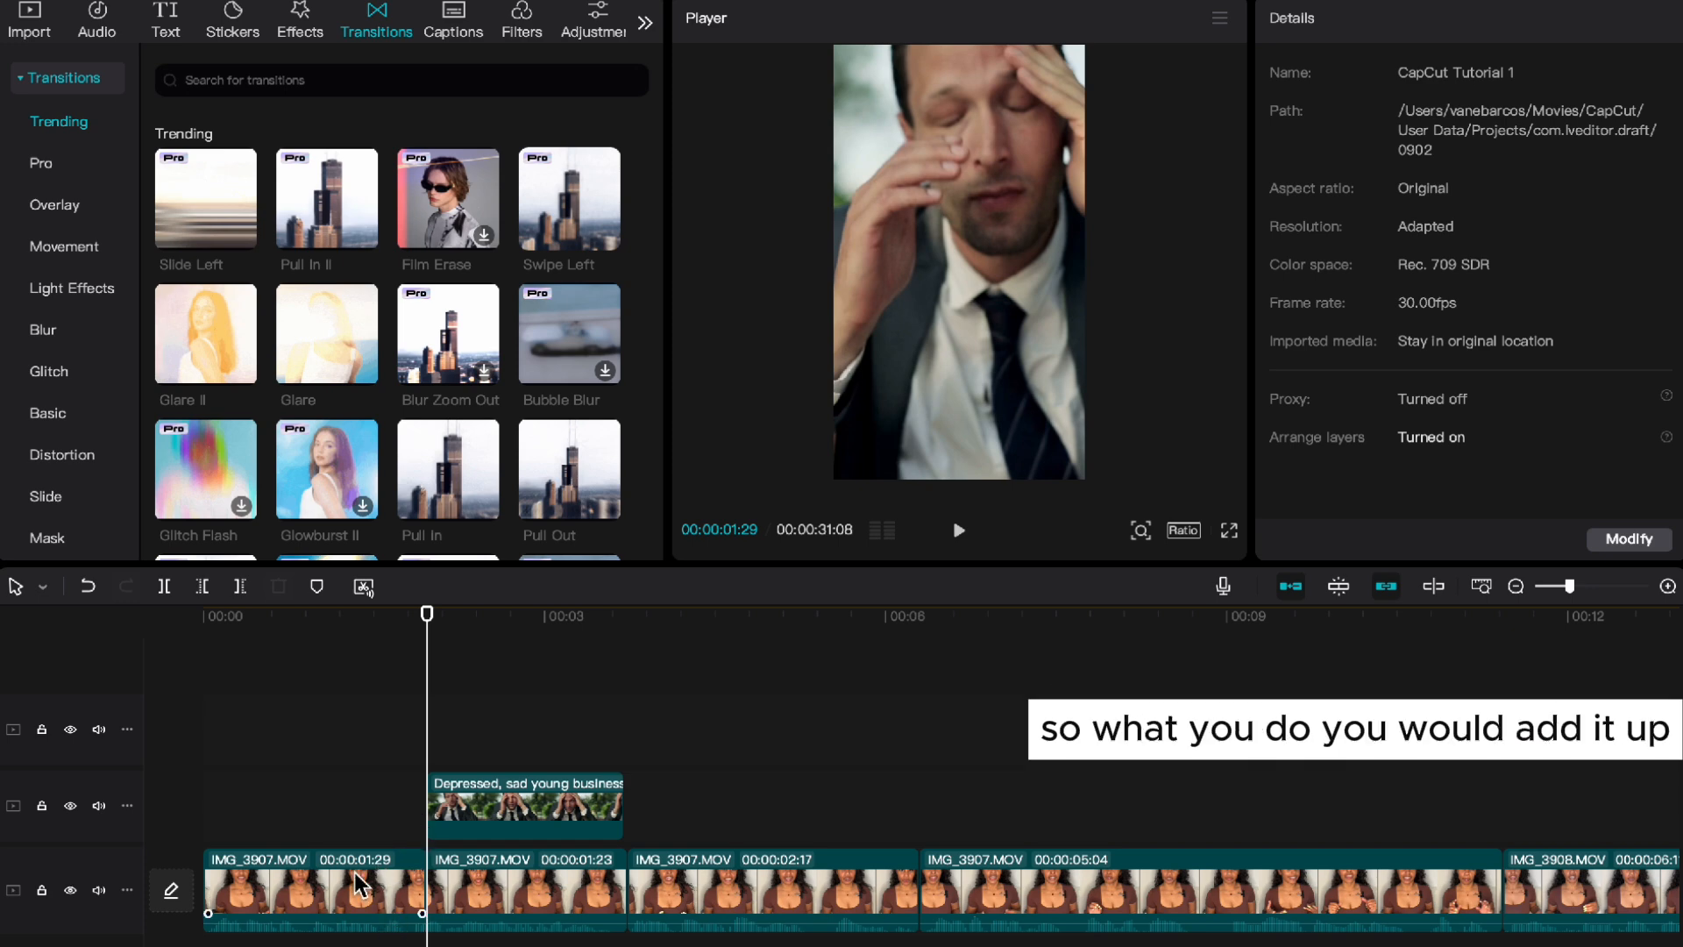
Step: Try moving the first IMG_3907.MOV piece onto the B-roll track with the main track magnet on, and undo the move
left_click_drag(361, 874, 357, 815)
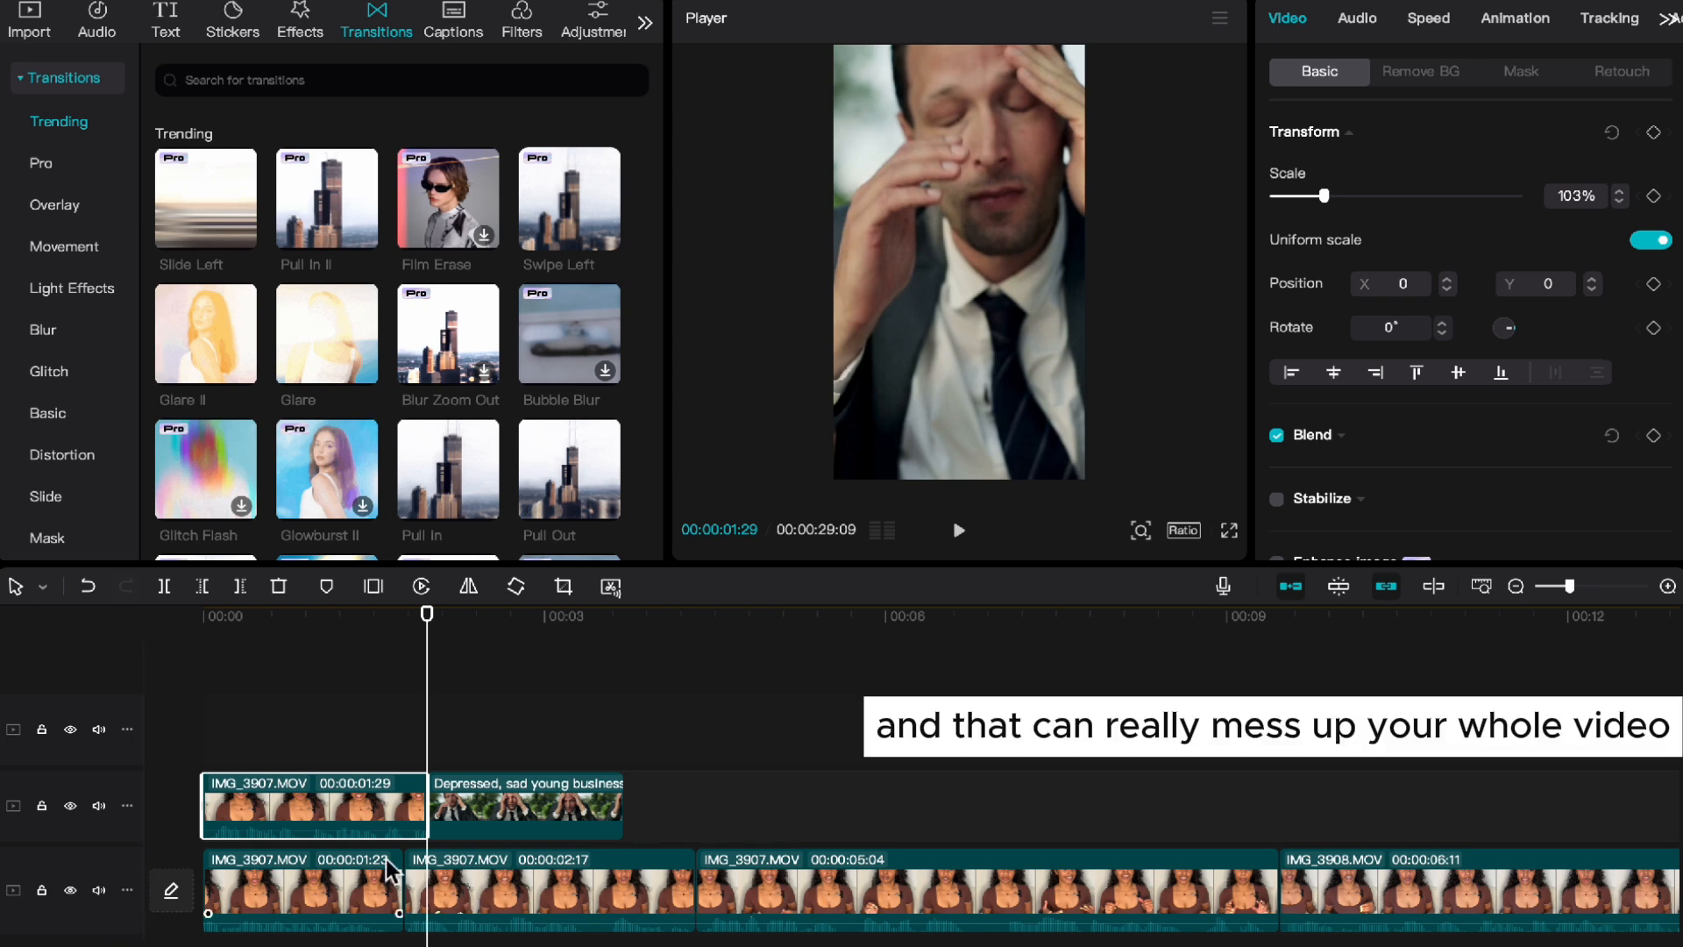
left_click(88, 587)
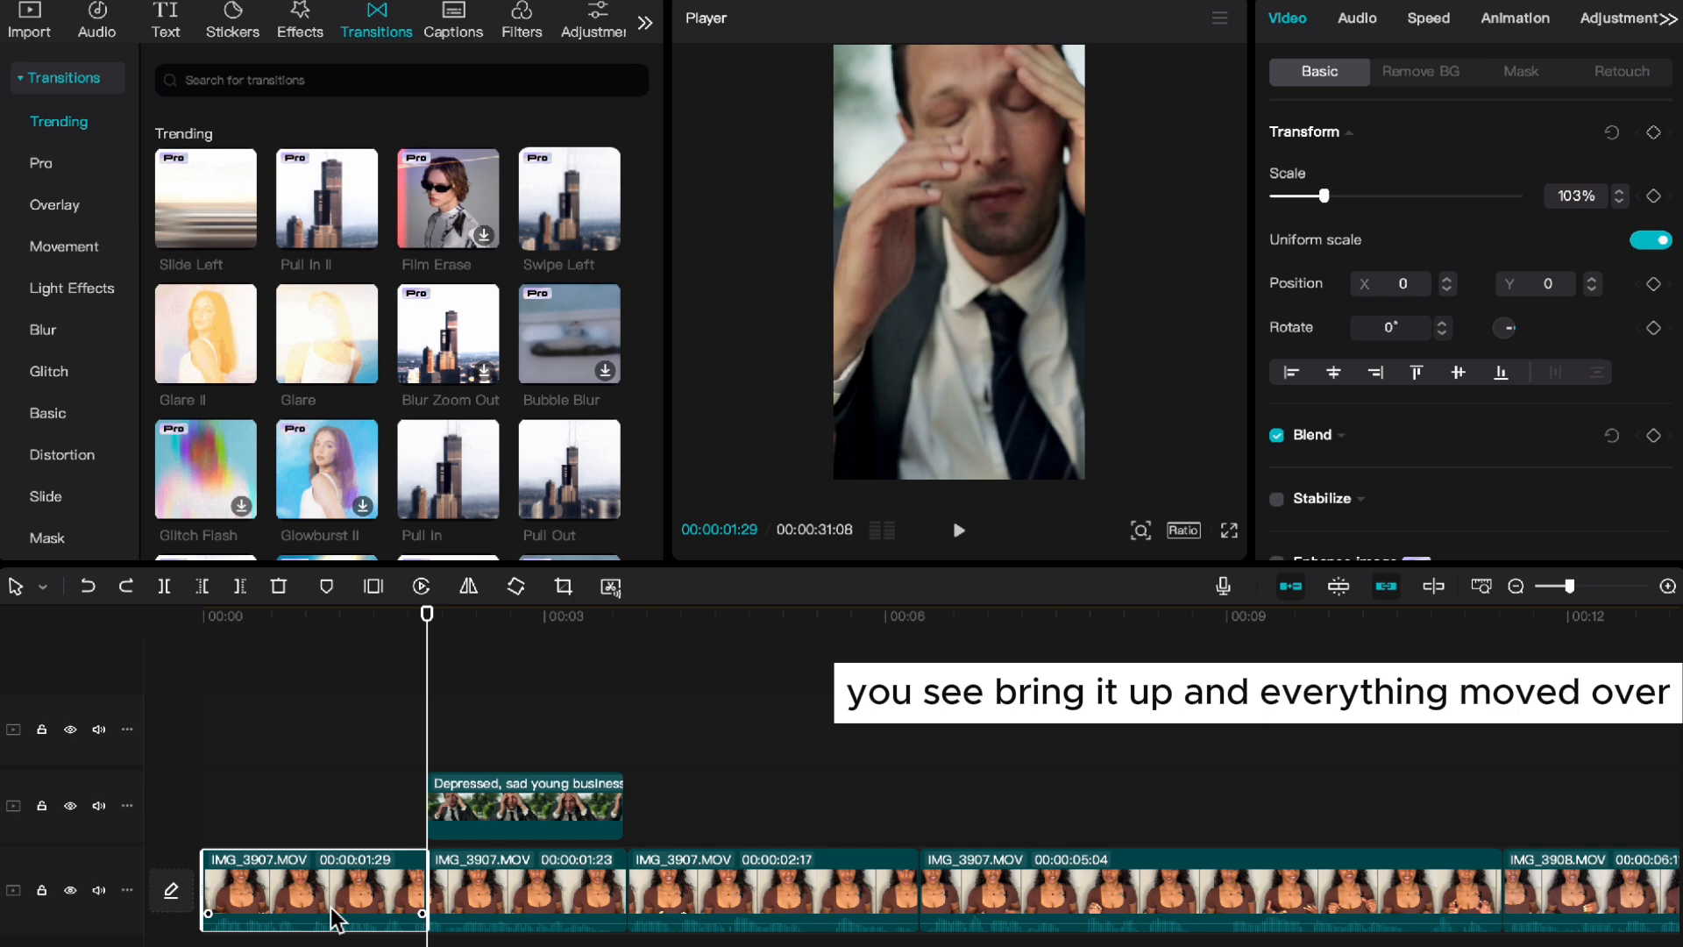
left_click_drag(331, 880, 329, 823)
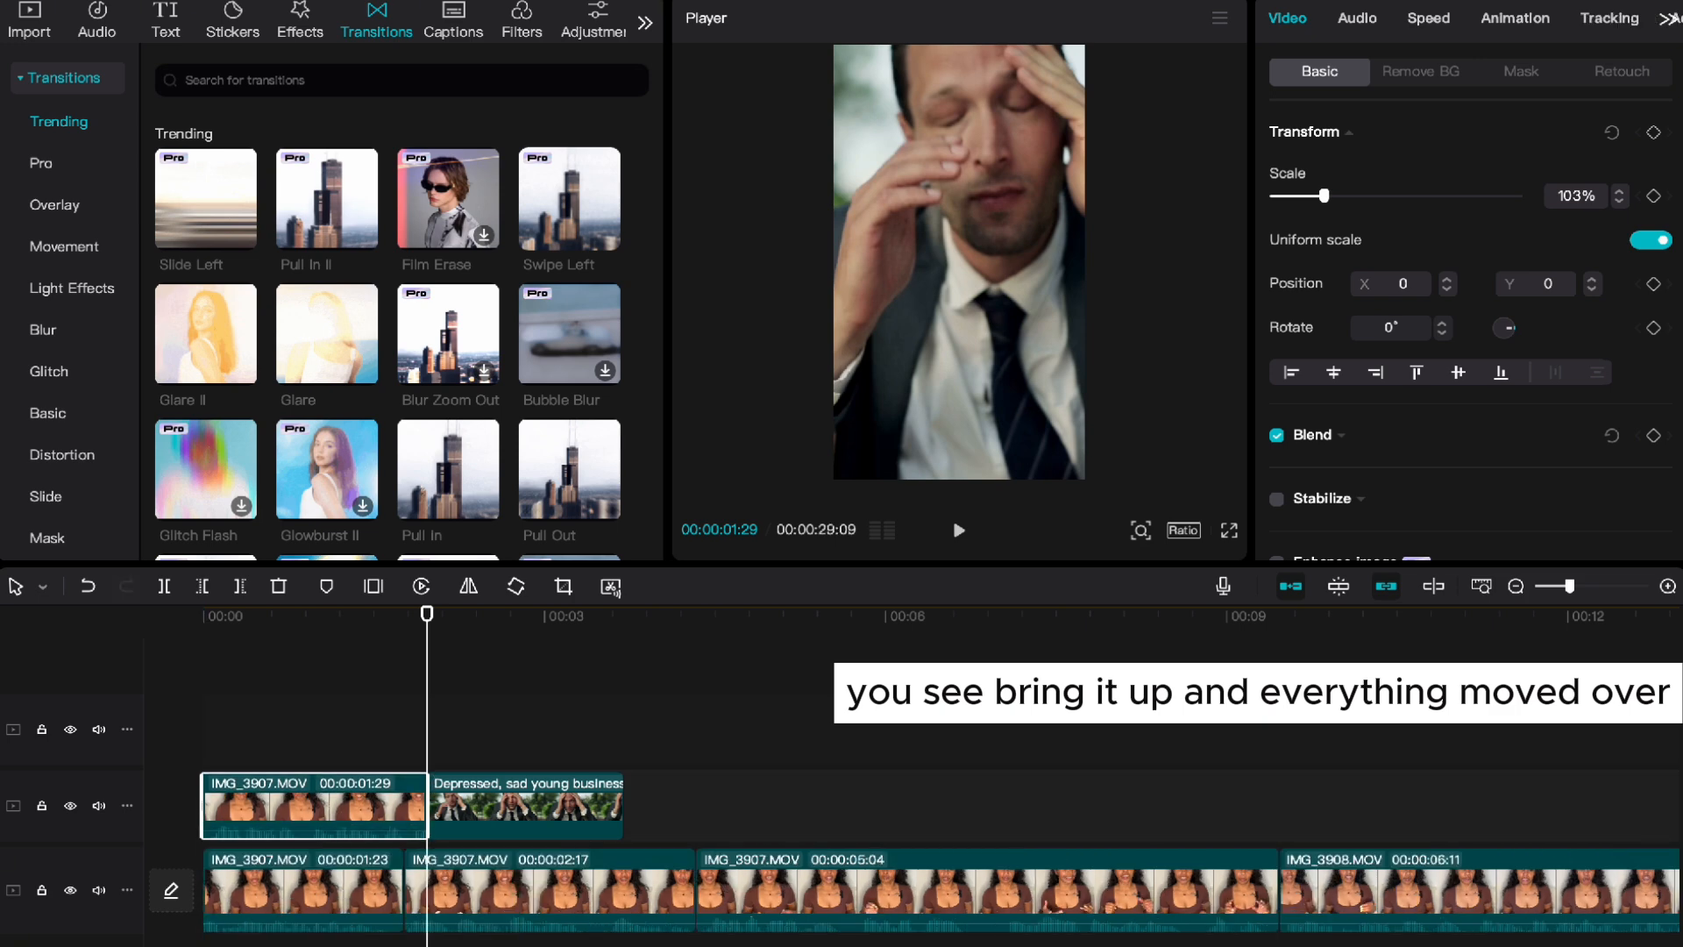
left_click(88, 586)
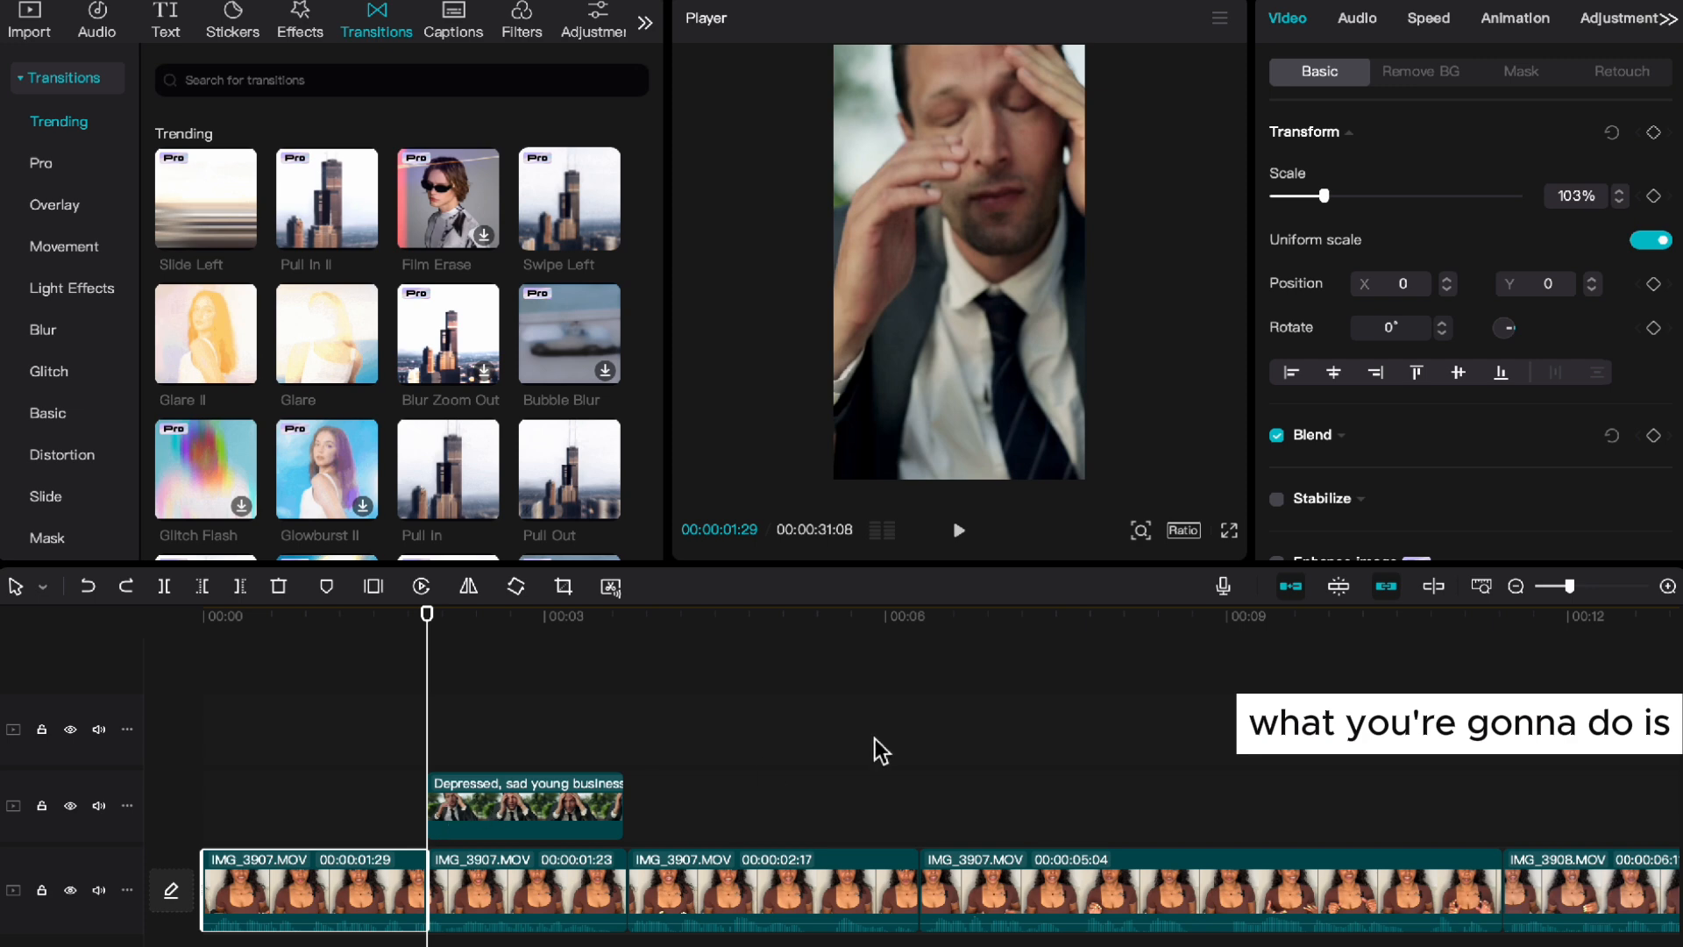
Step: With the main track magnet off, move the first IMG_3907.MOV piece up before the businessman clip and add a Glare II transition between them
left_click(1288, 586)
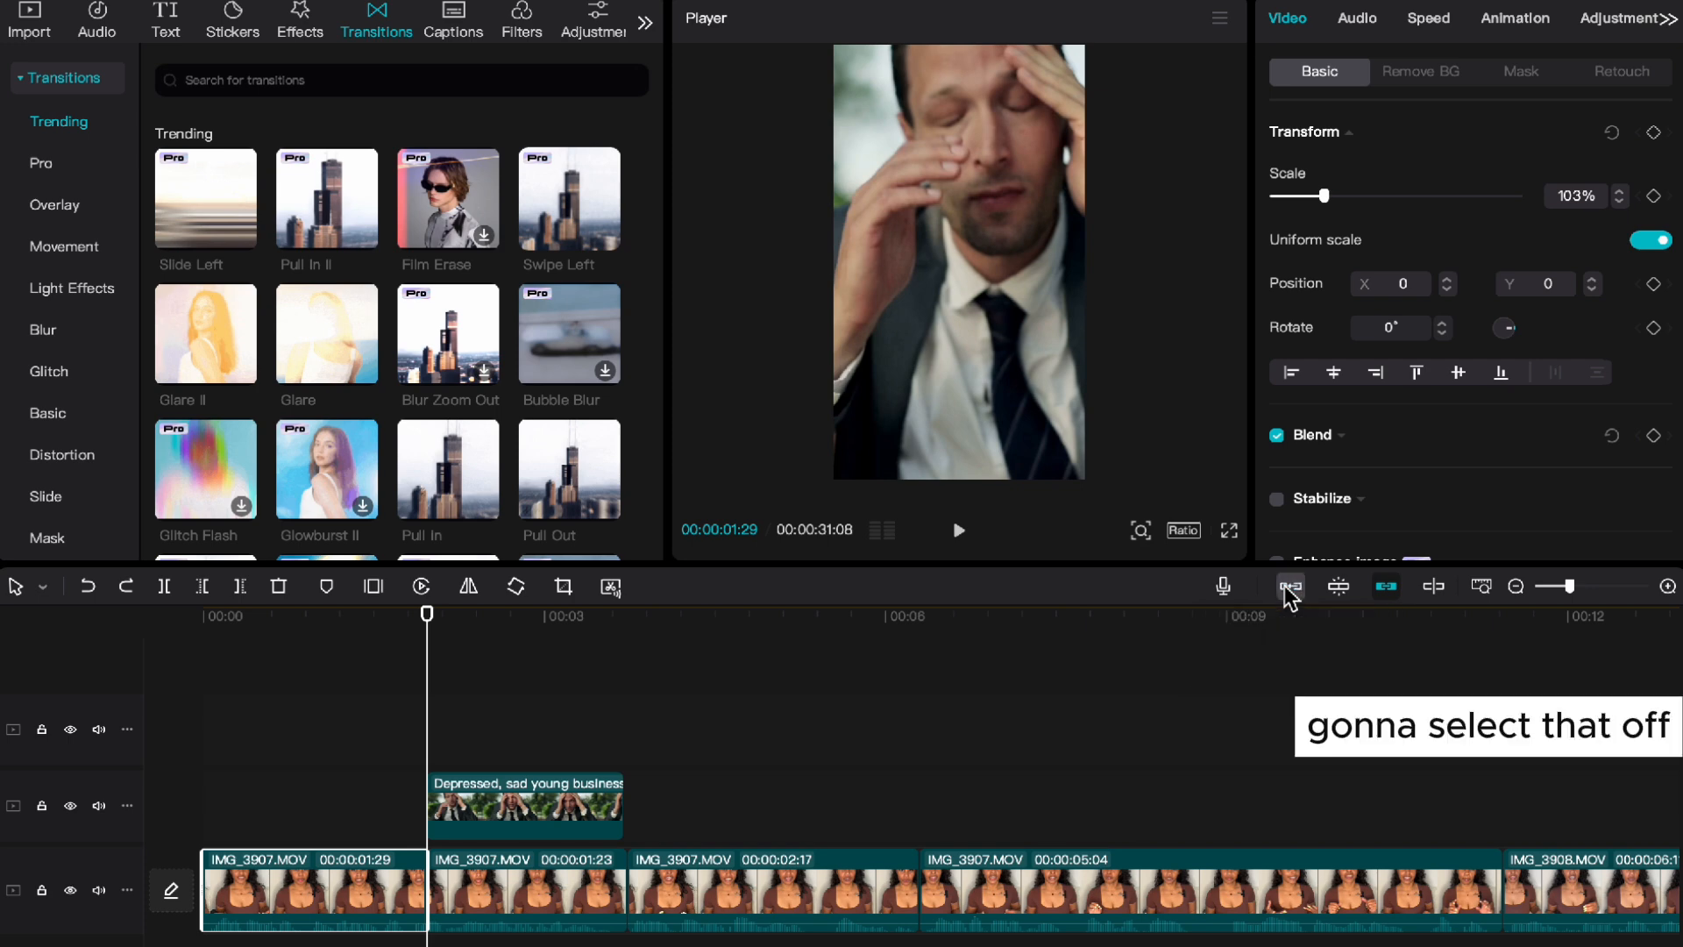
left_click_drag(308, 893, 332, 799)
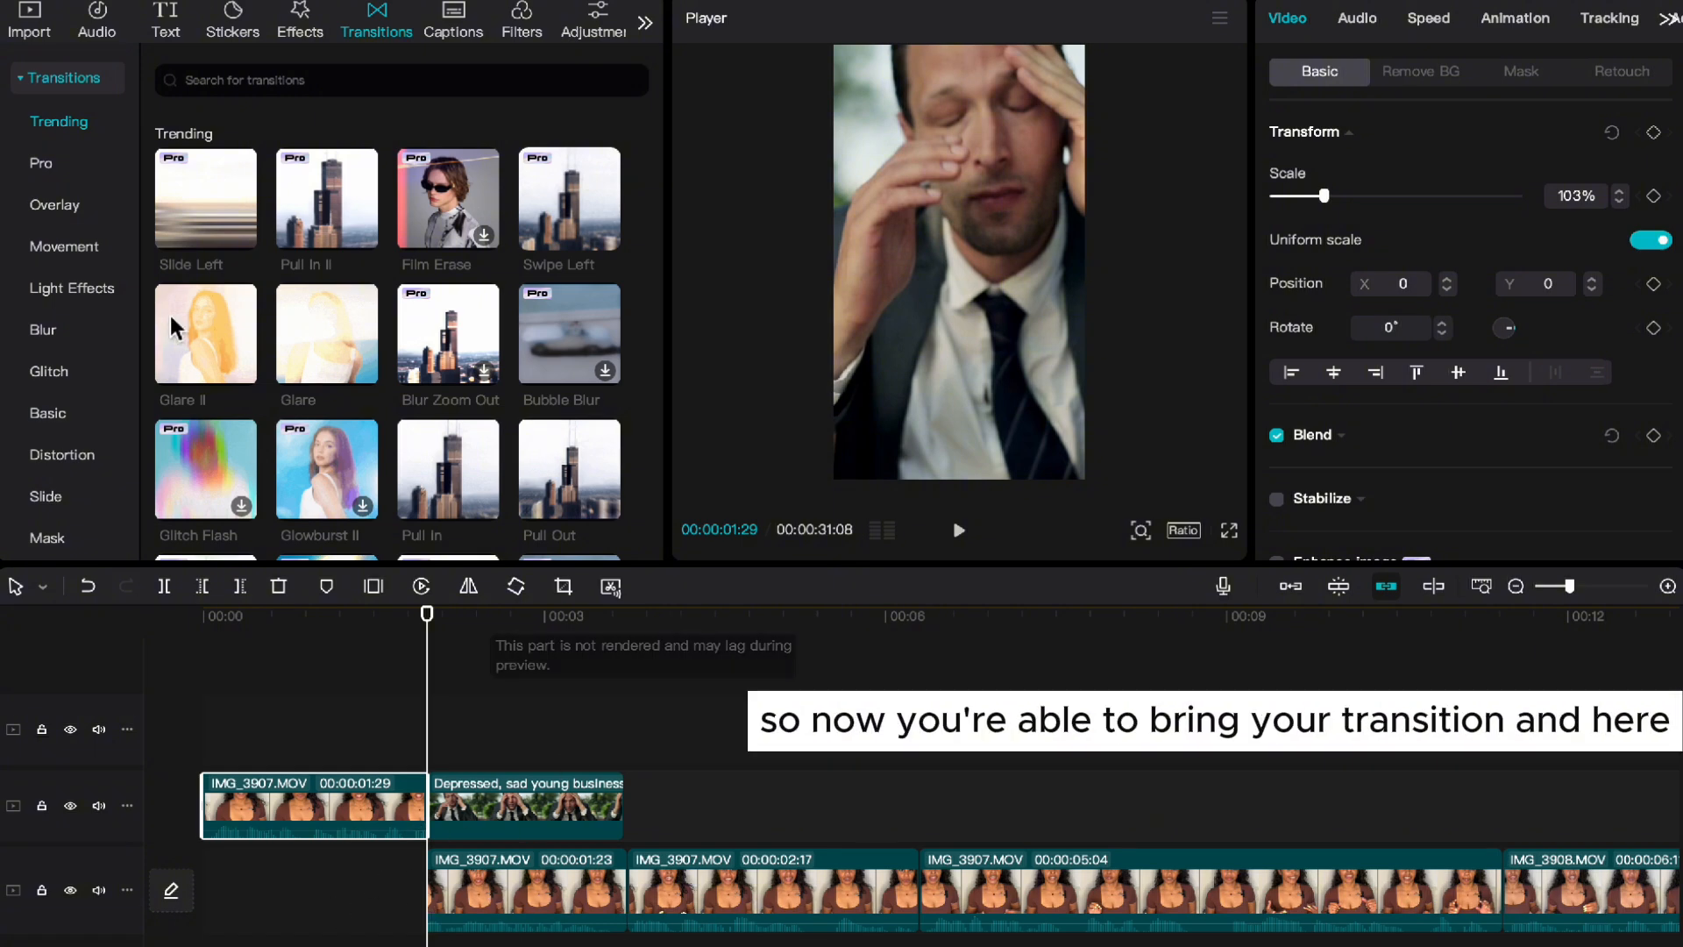
mouse_move(317, 533)
left_mouse_down()
mouse_move(369, 747)
mouse_move(408, 807)
left_mouse_up()
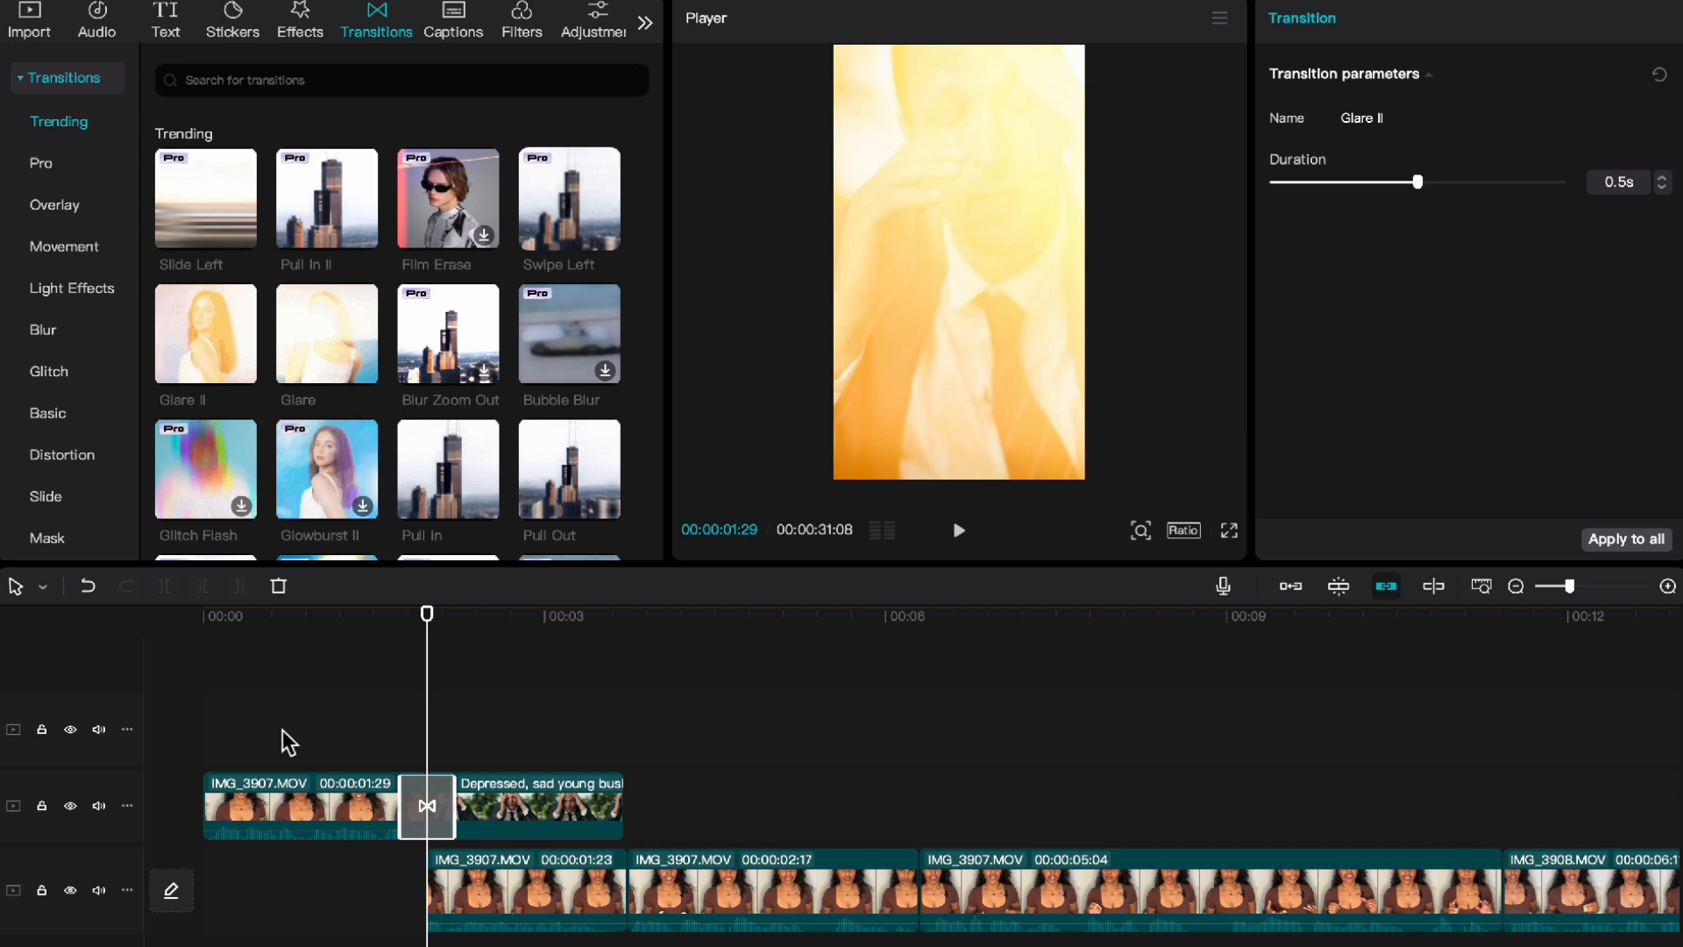
left_click(281, 740)
key("space")
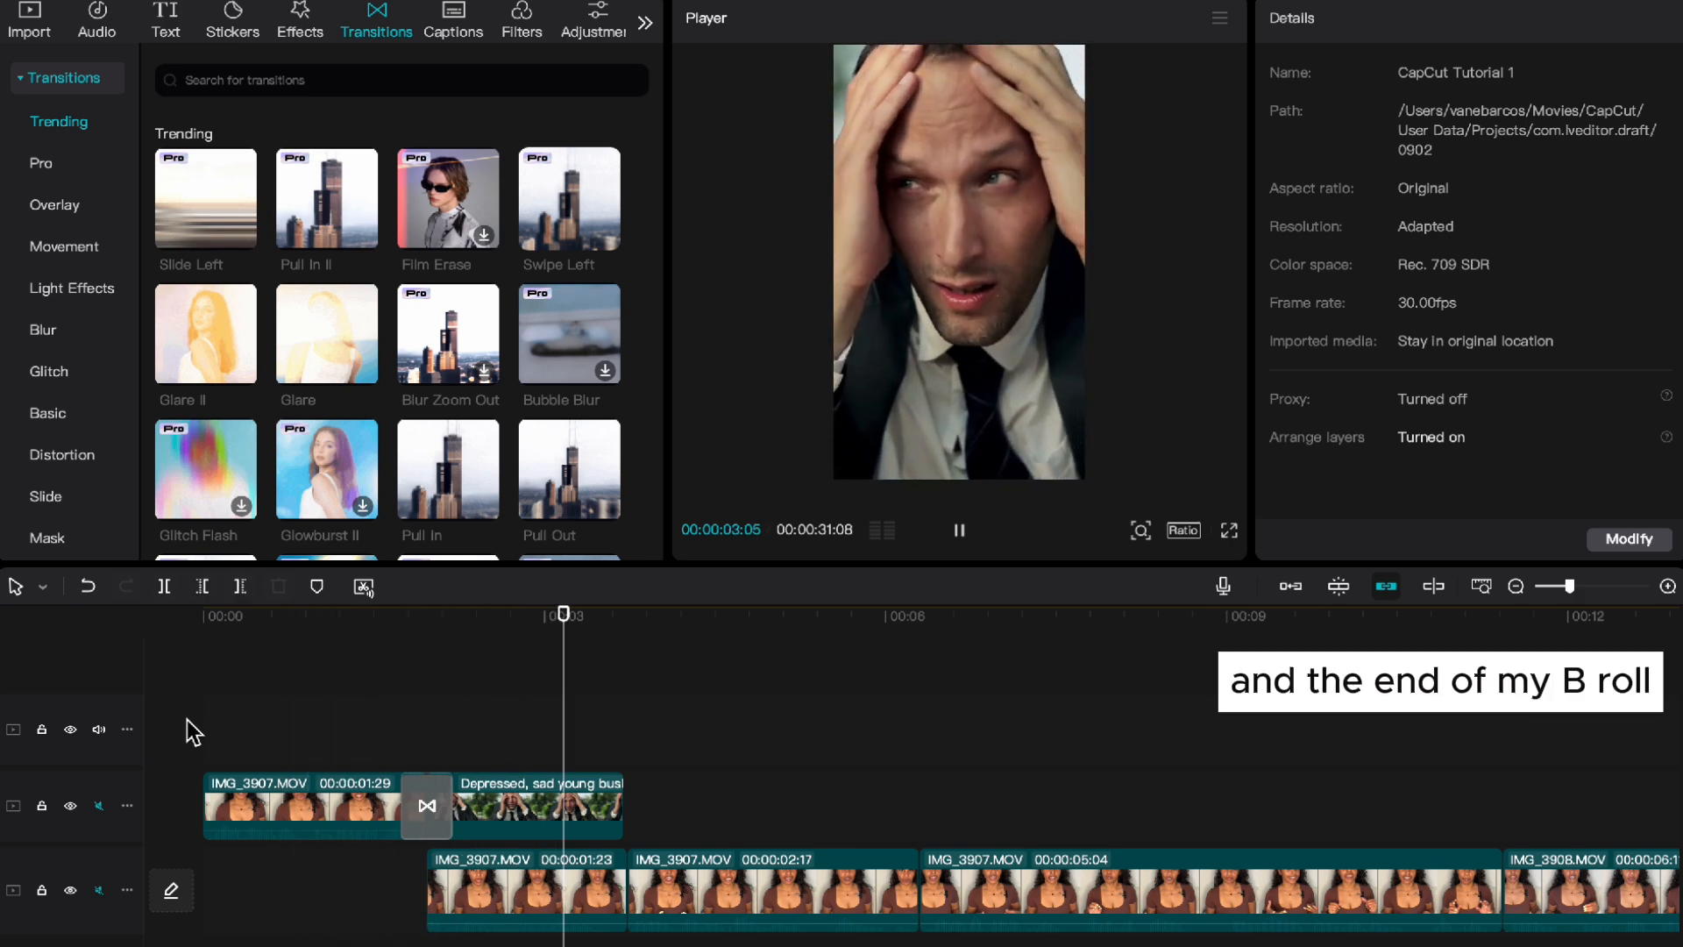
key("space")
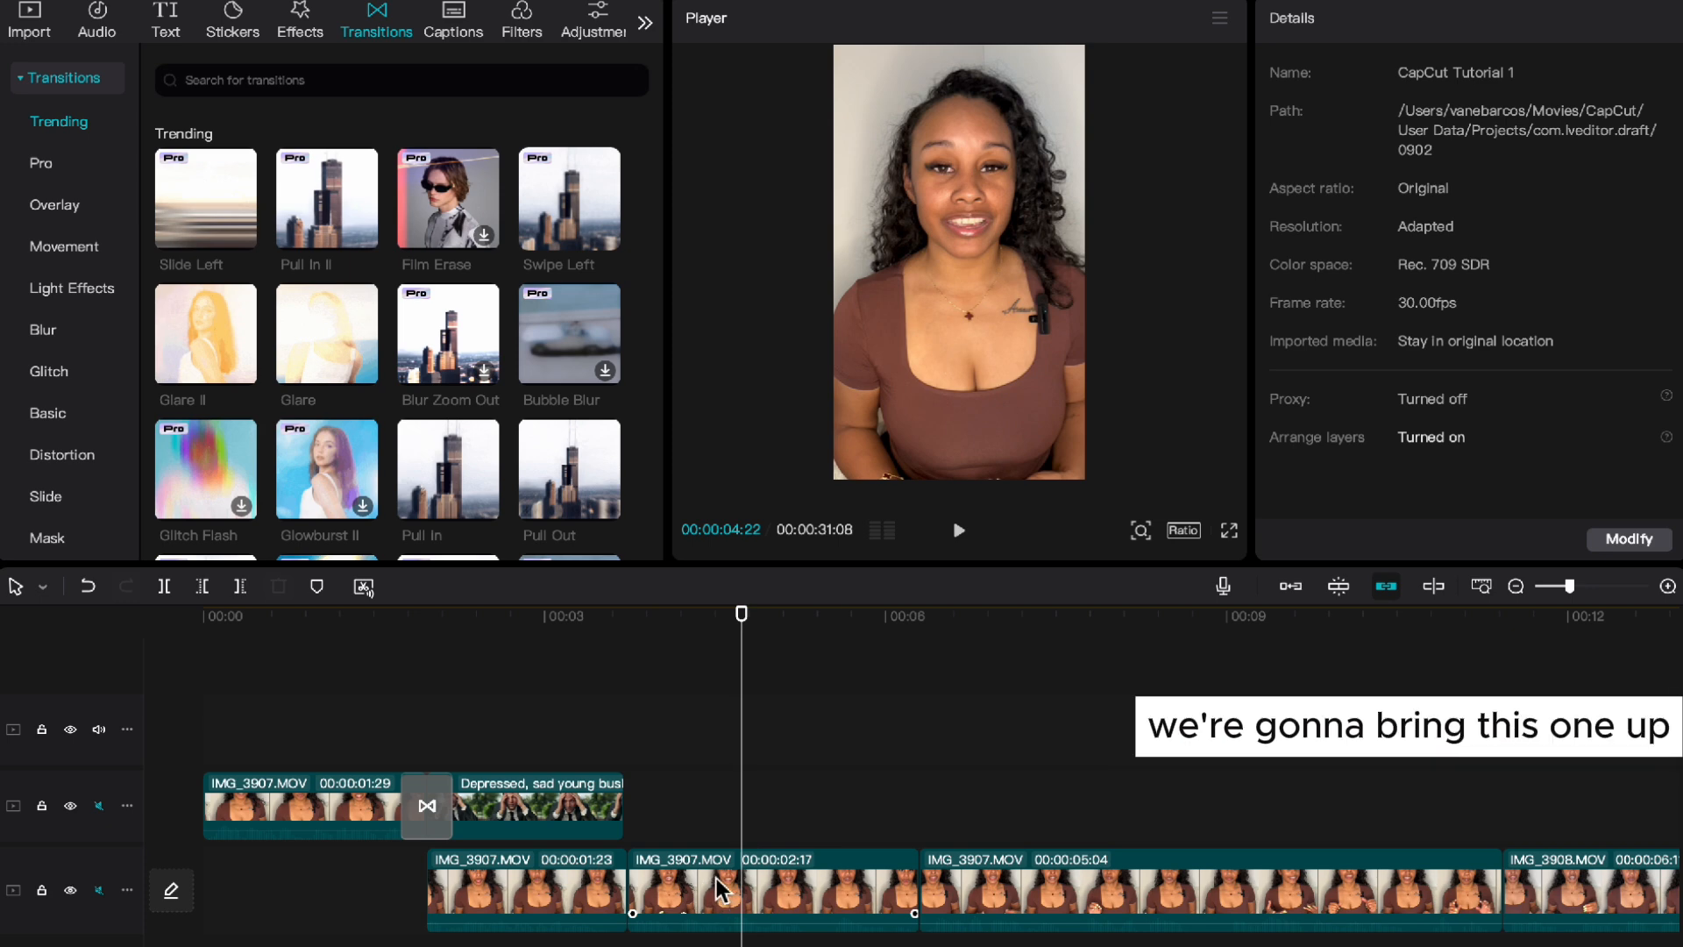
Step: Move the IMG_3907.MOV piece that follows the businessman clip up beside it and add a Glare II transition at their junction
left_click_drag(721, 896, 718, 824)
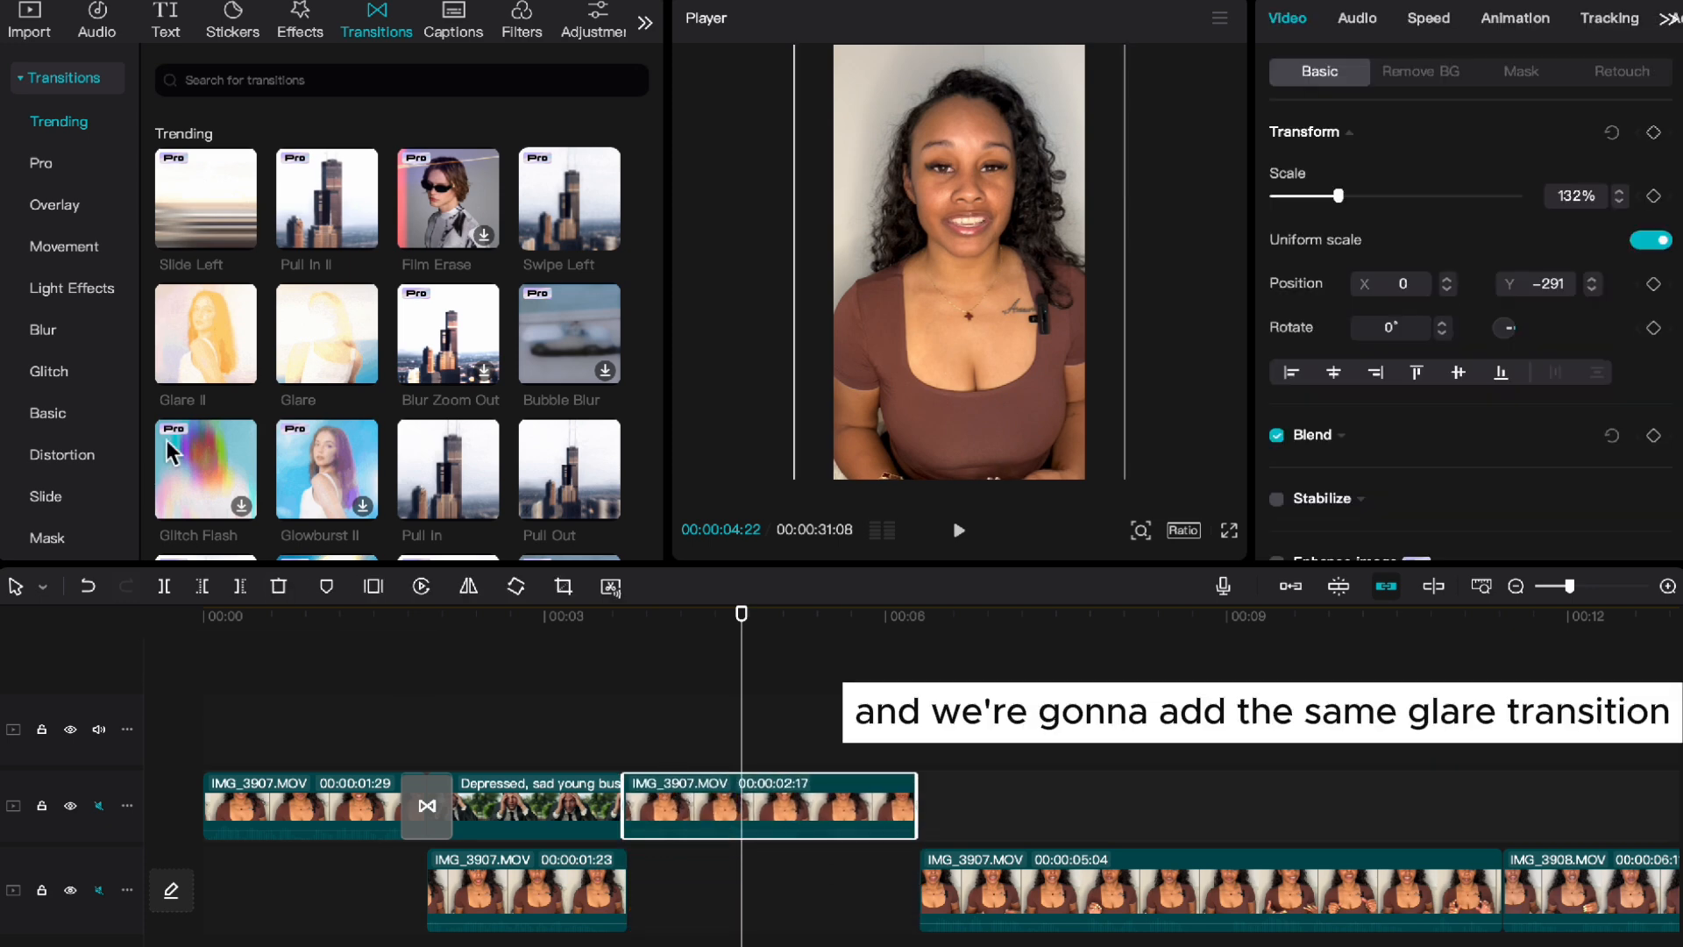
left_click_drag(237, 354, 631, 789)
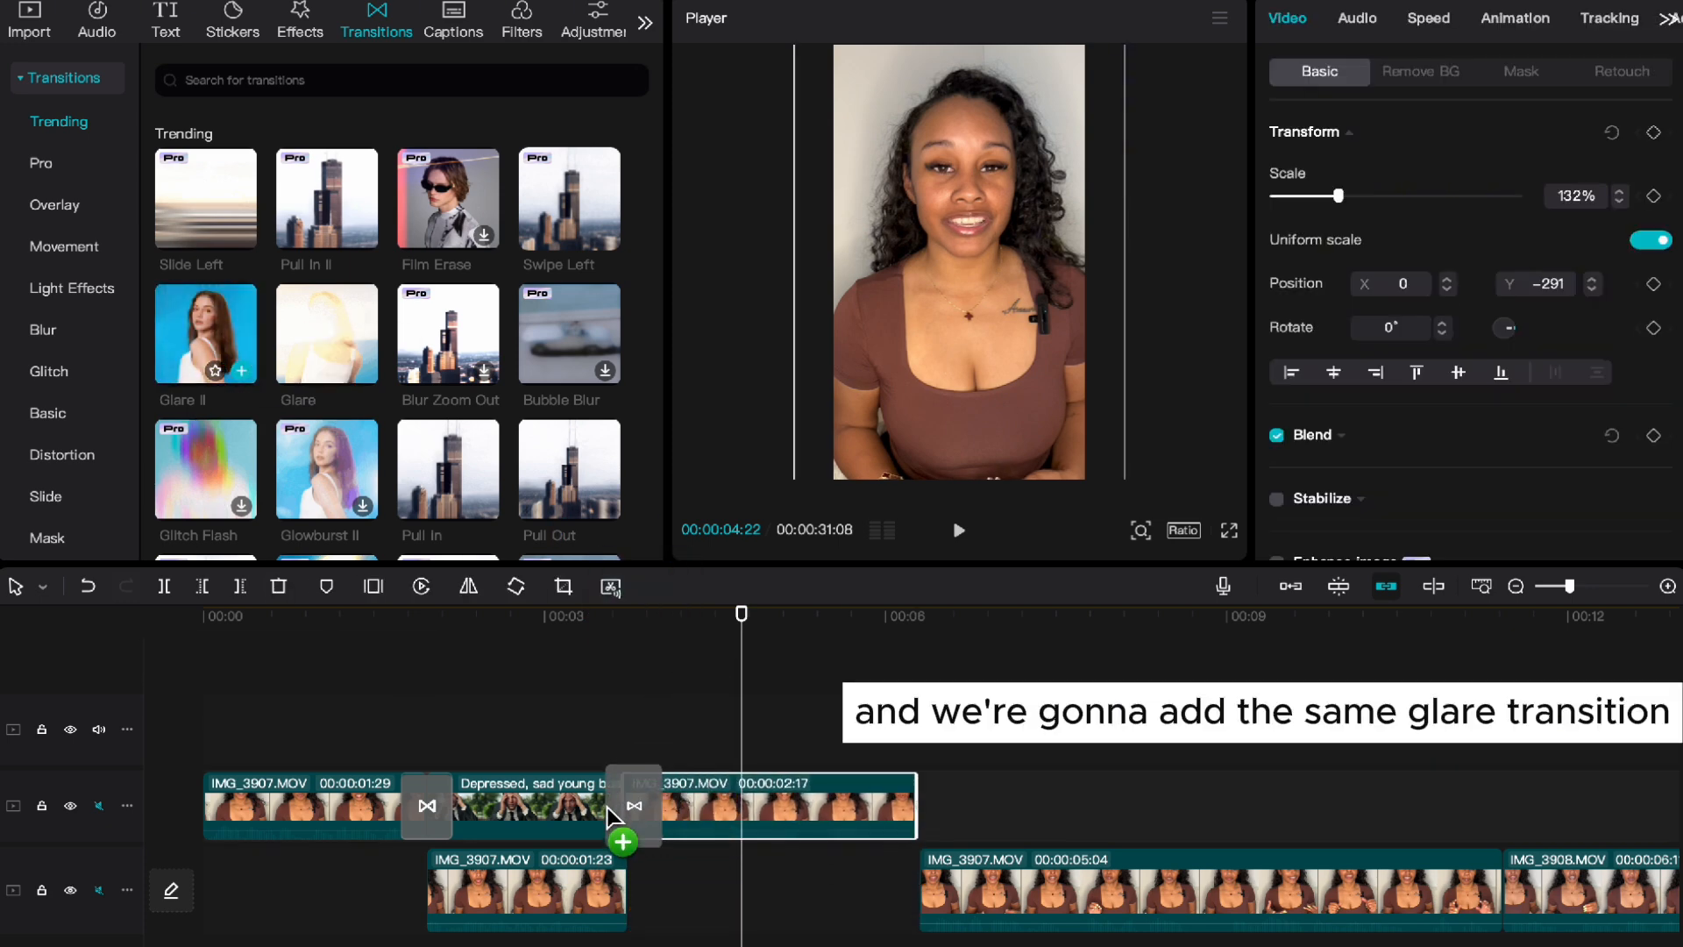
left_click(319, 728)
key("space")
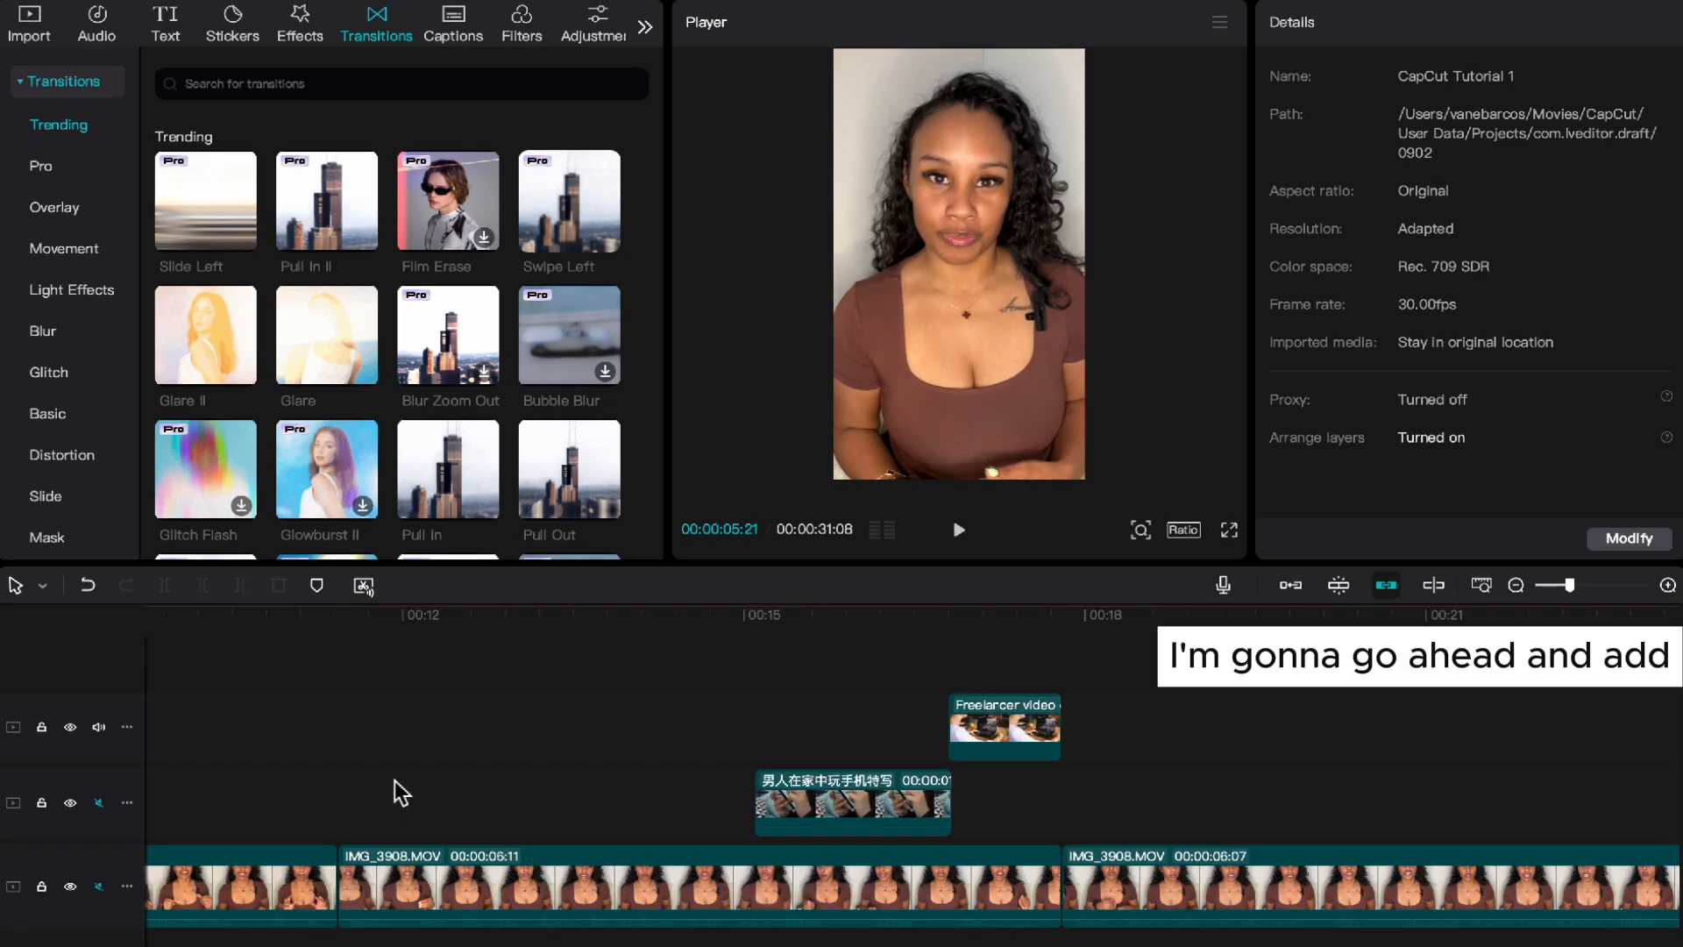
Step: Split IMG_3908.MOV at 00:00:15:03 and 00:00:16:24, level with the start and end of the phone clip
scroll(394, 780, "left", 3)
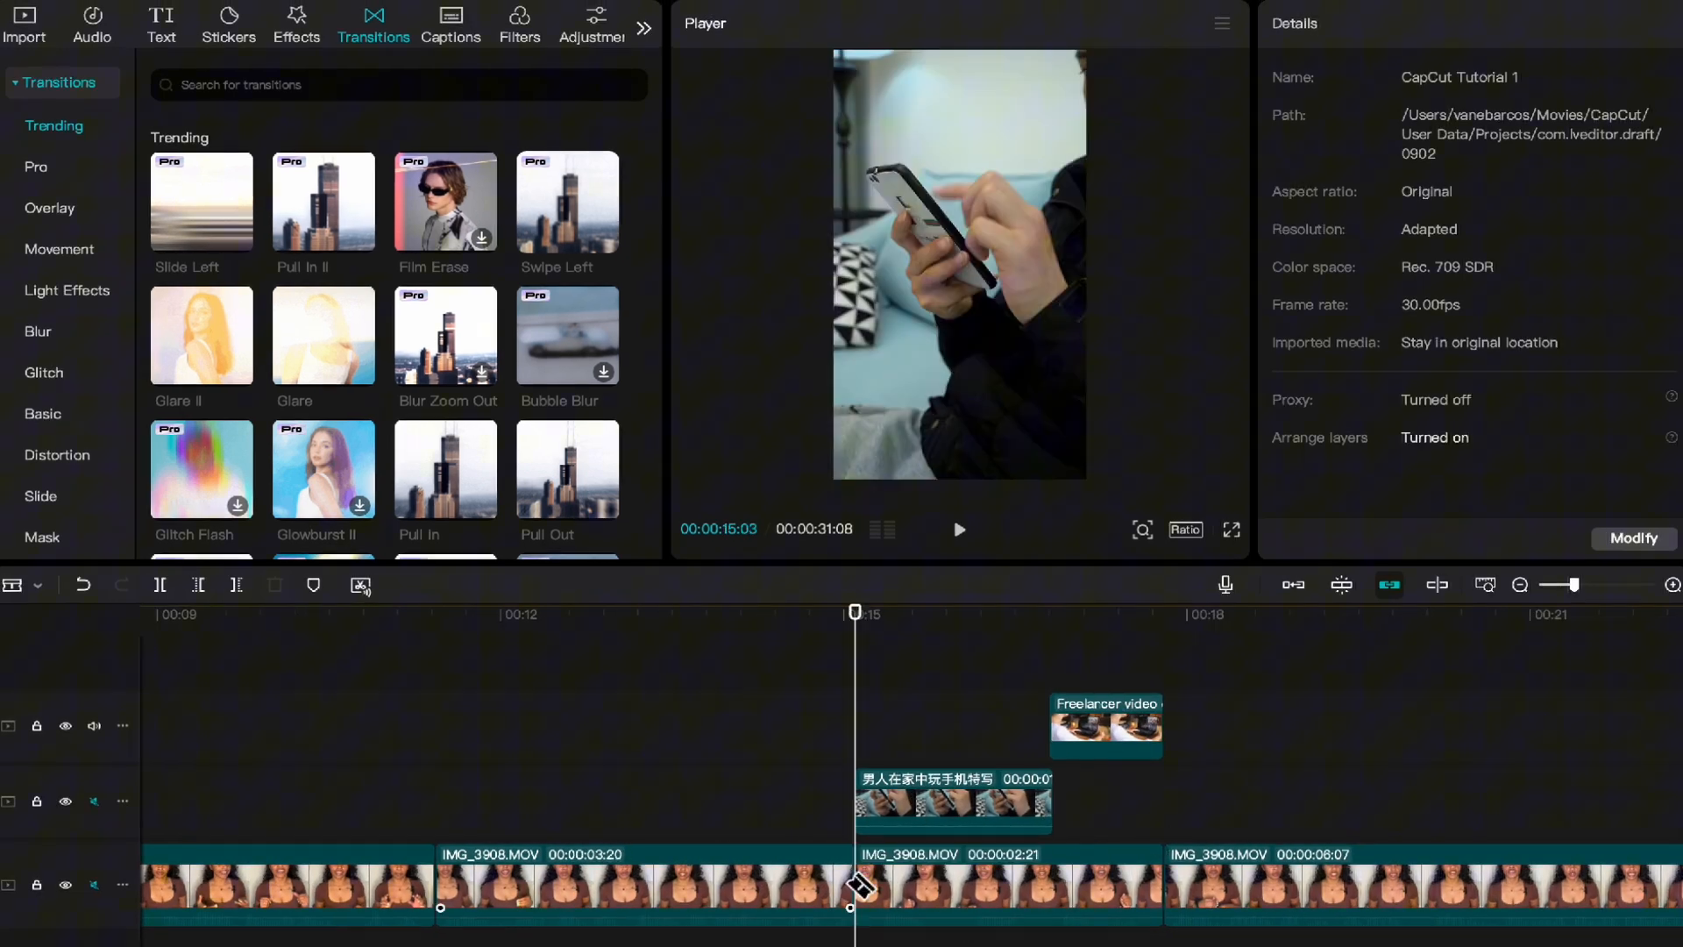
left_click(1052, 876)
key("super+b")
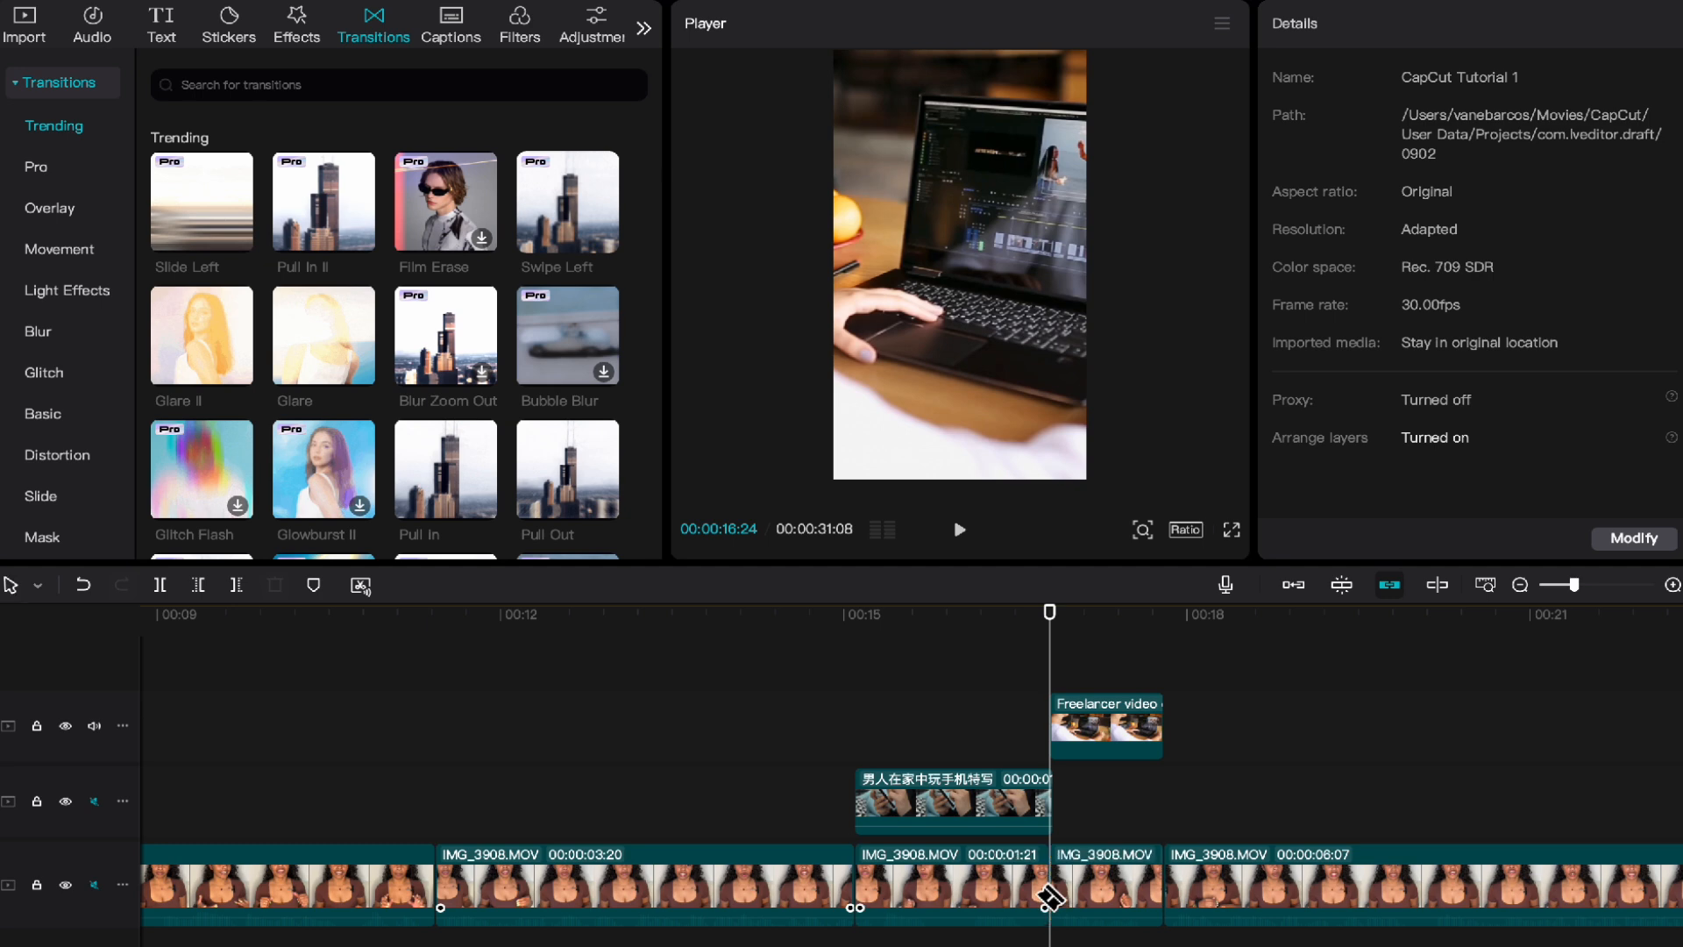
Step: Move the adjoining IMG_3908.MOV pieces up directly before the phone clip, with a transition between, and directly after the freelancer clip
left_click_drag(771, 881, 771, 797)
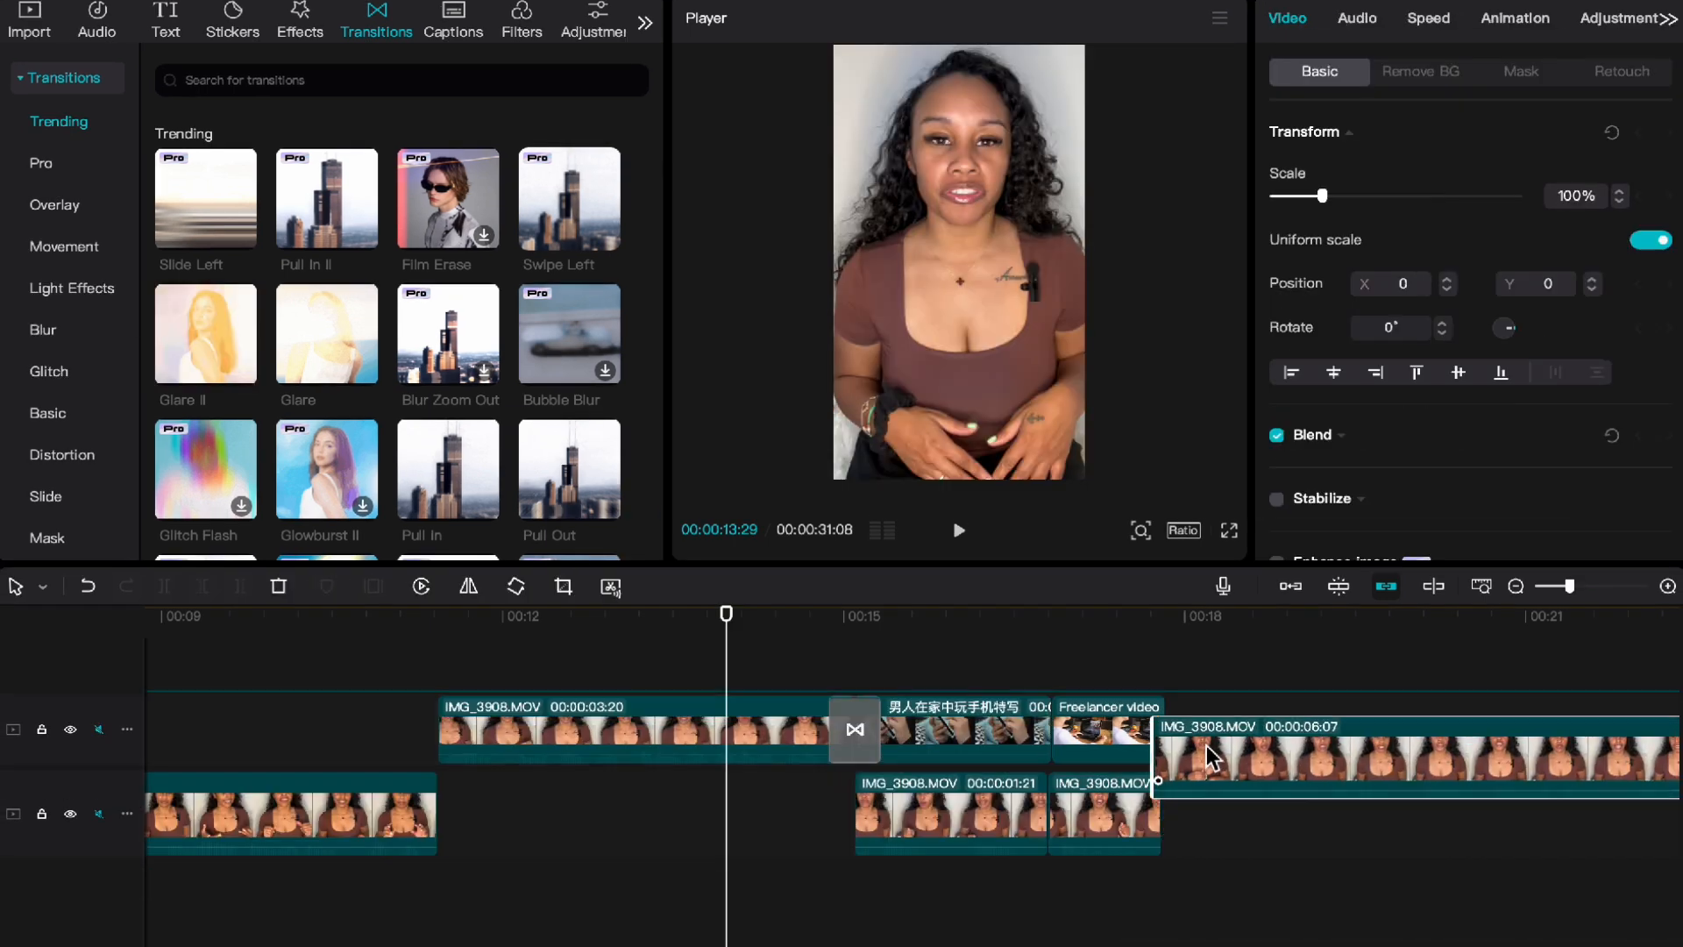
left_click_drag(1218, 793, 1223, 797)
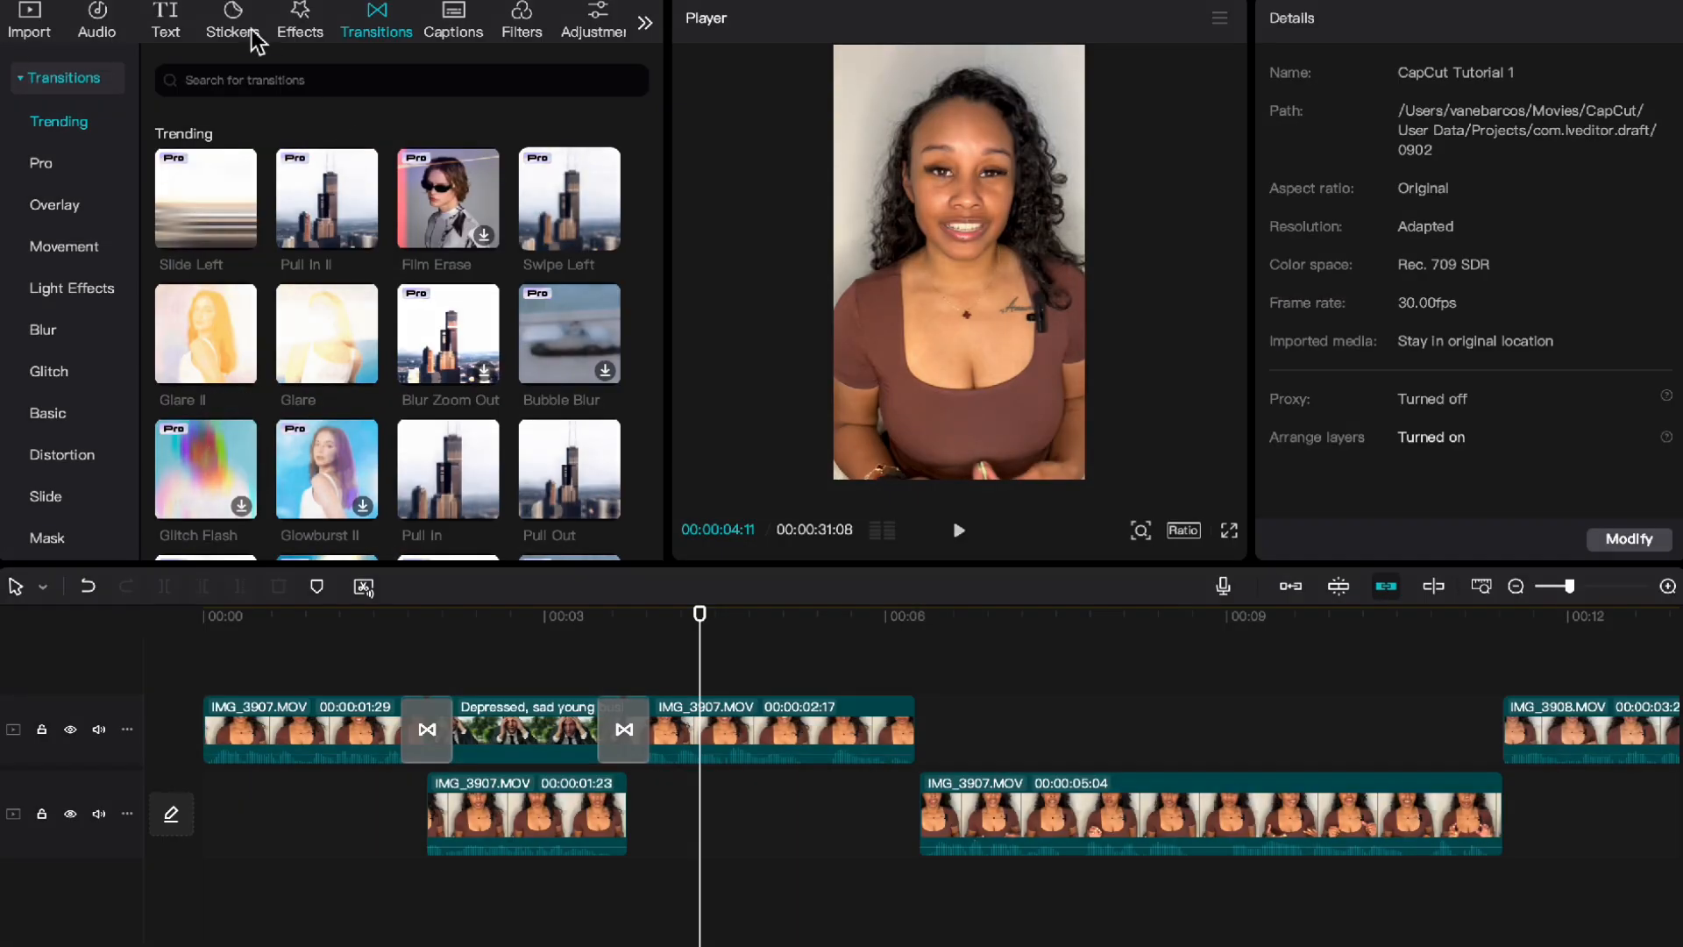
Step: Generate auto captions for the video with English as the spoken language
left_click(166, 26)
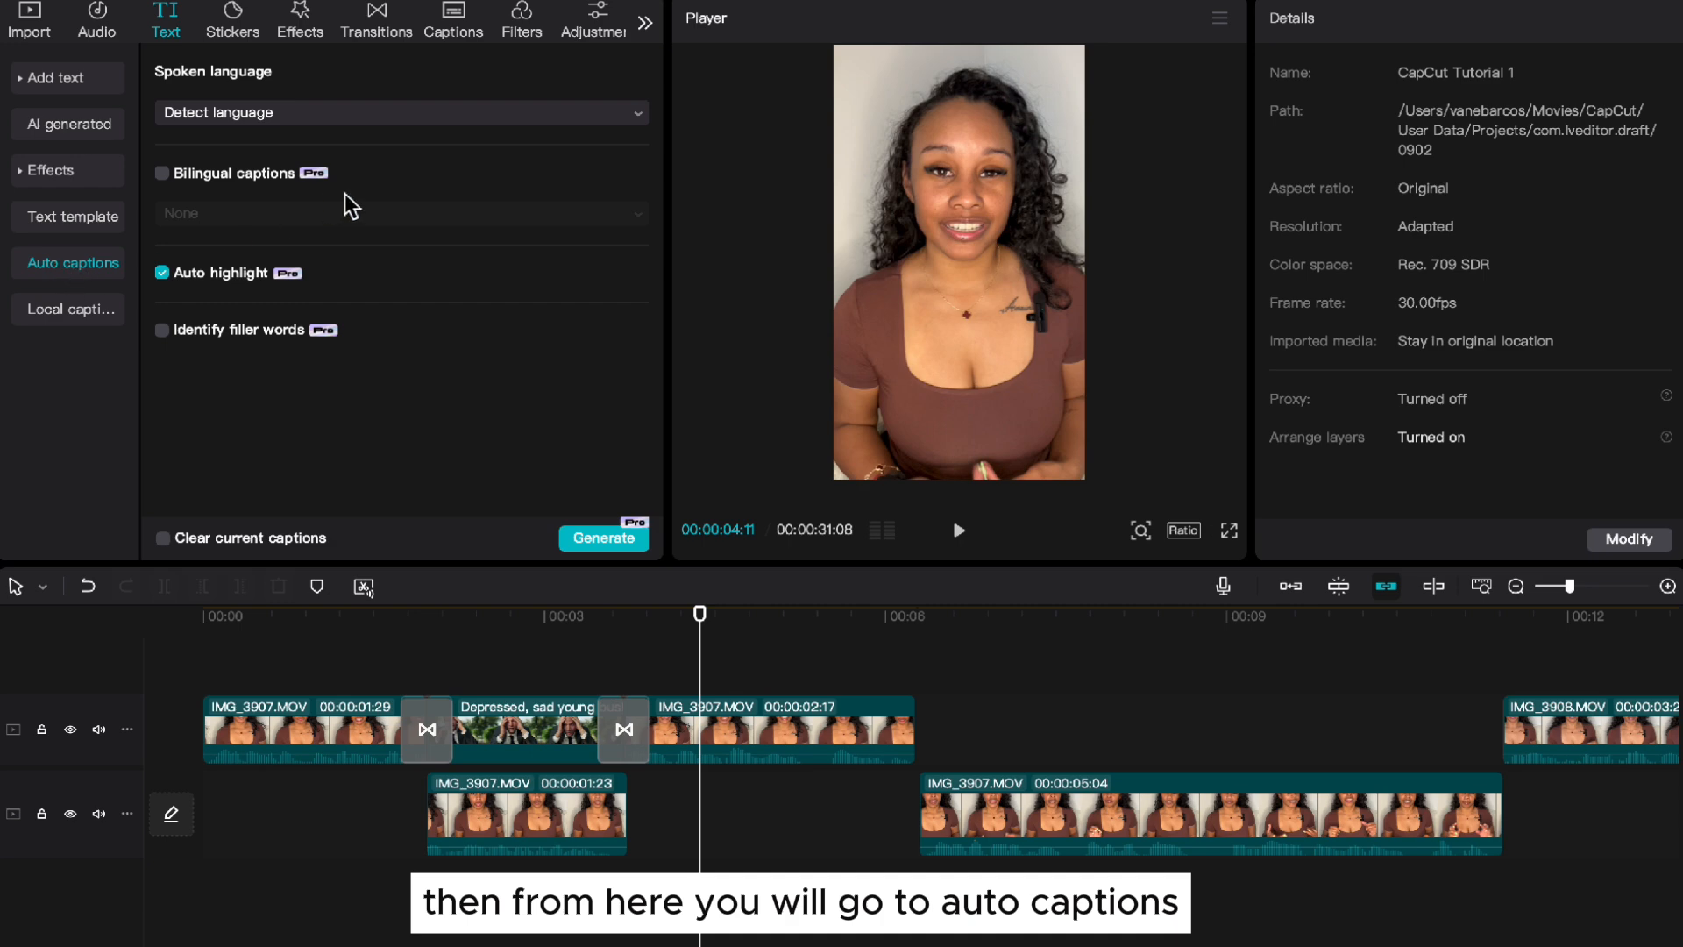
left_click(393, 114)
scroll(377, 239, "down", 3)
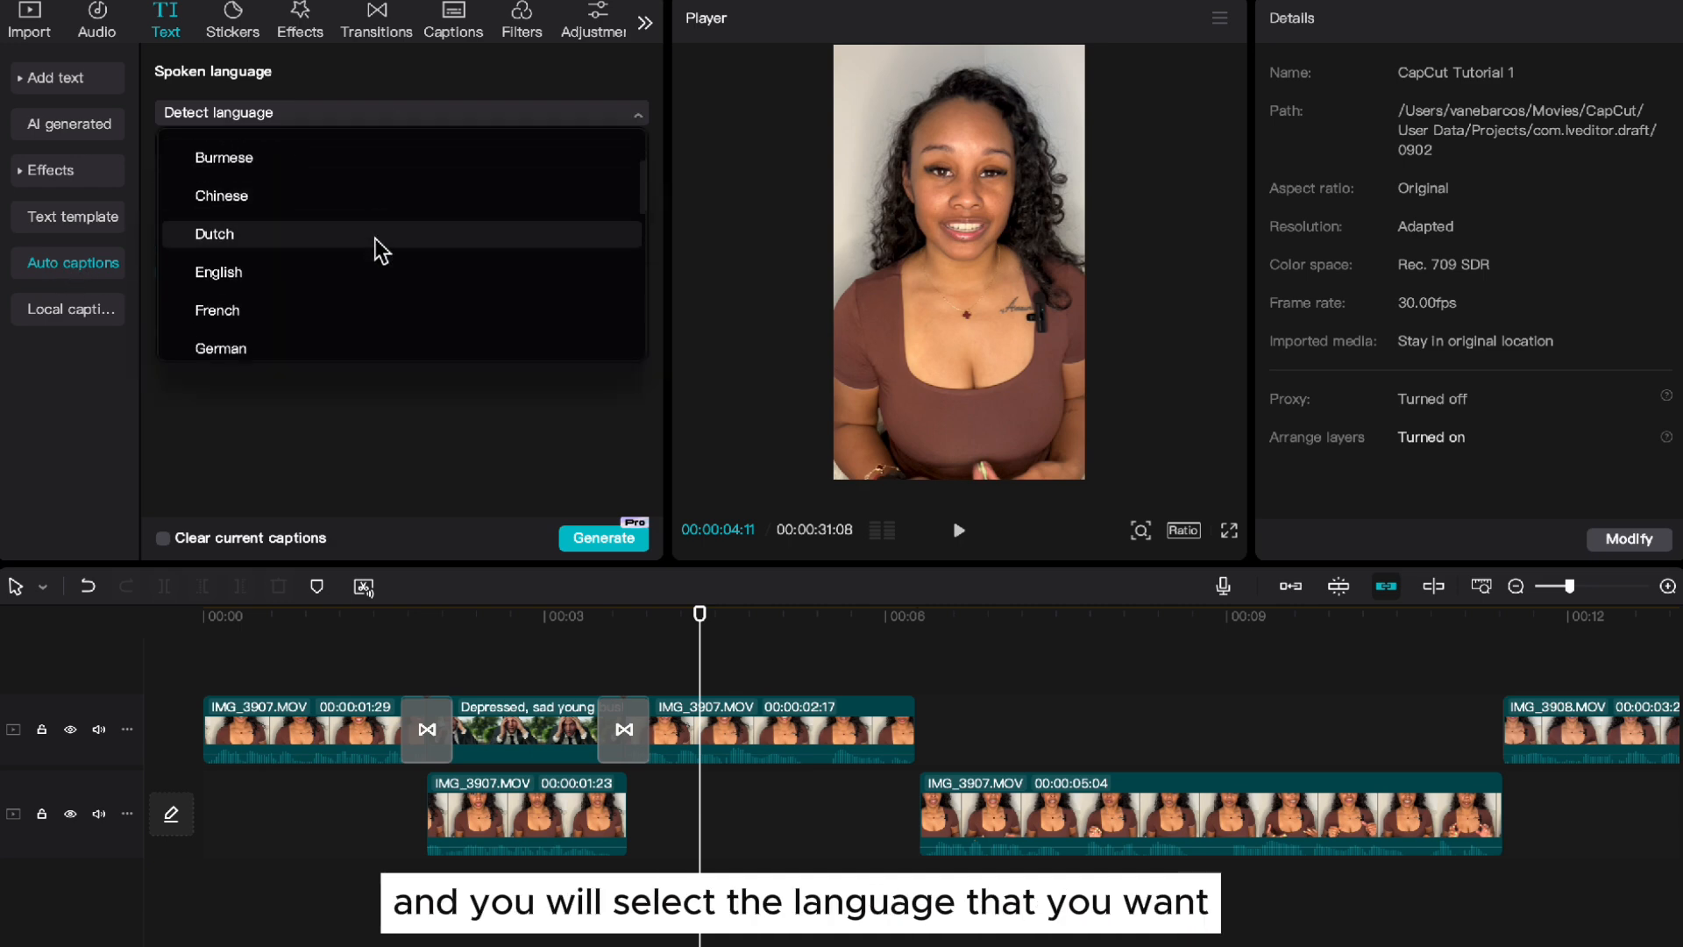
scroll(359, 238, "down", 1)
left_click(339, 252)
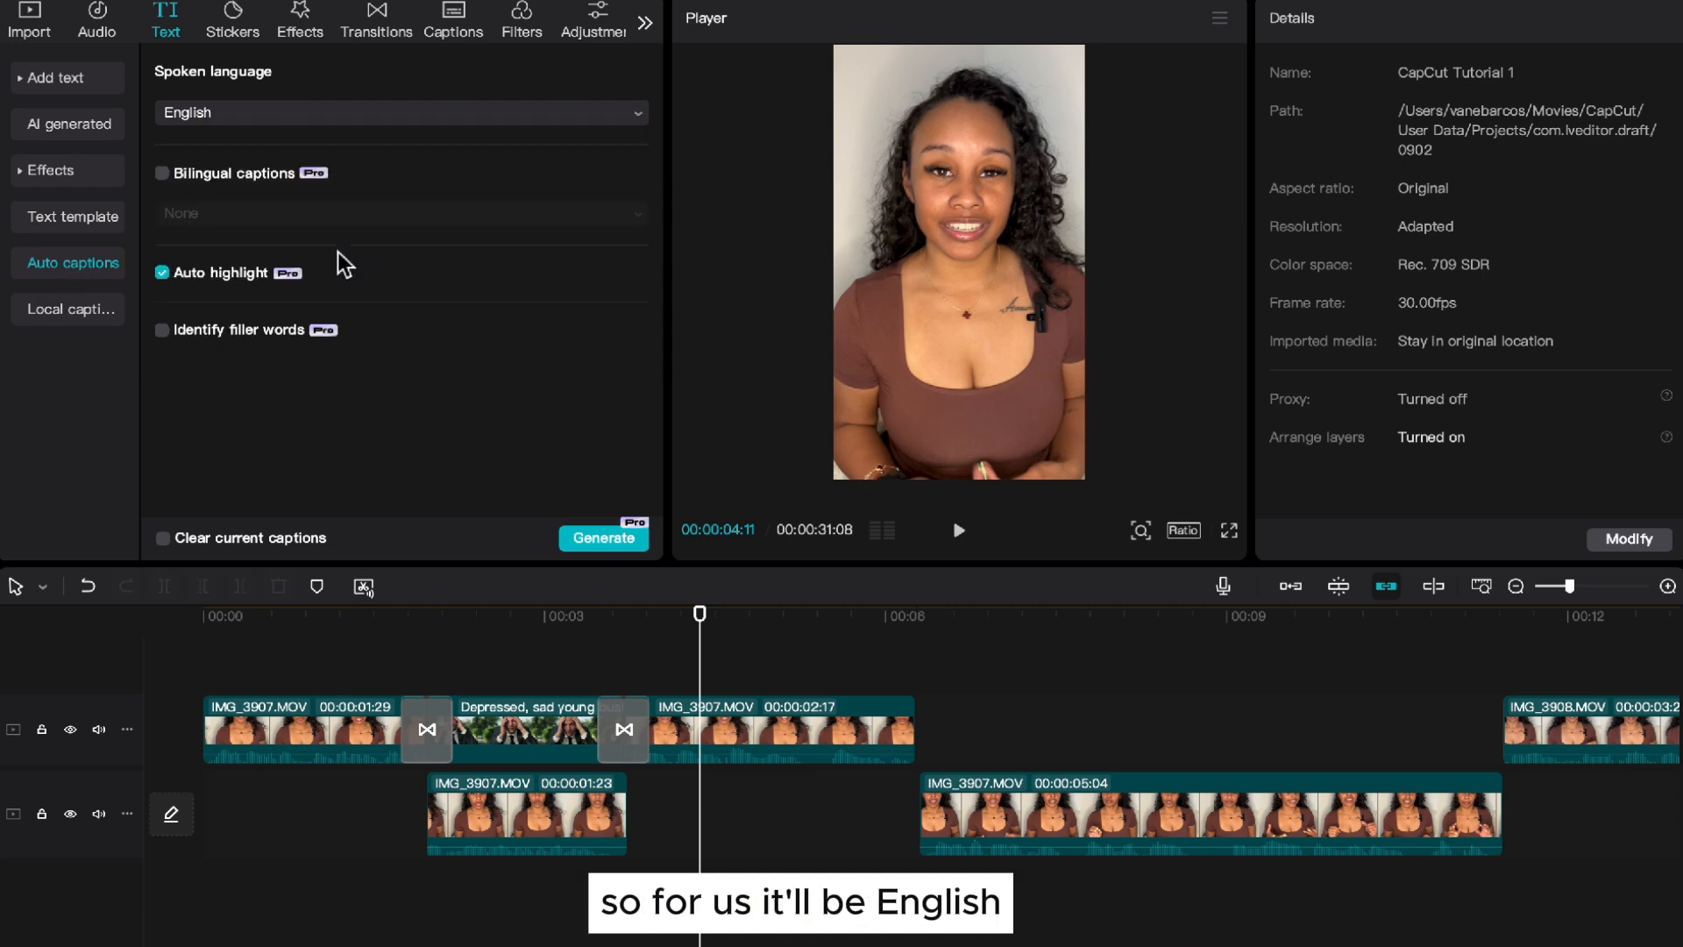
left_click(607, 538)
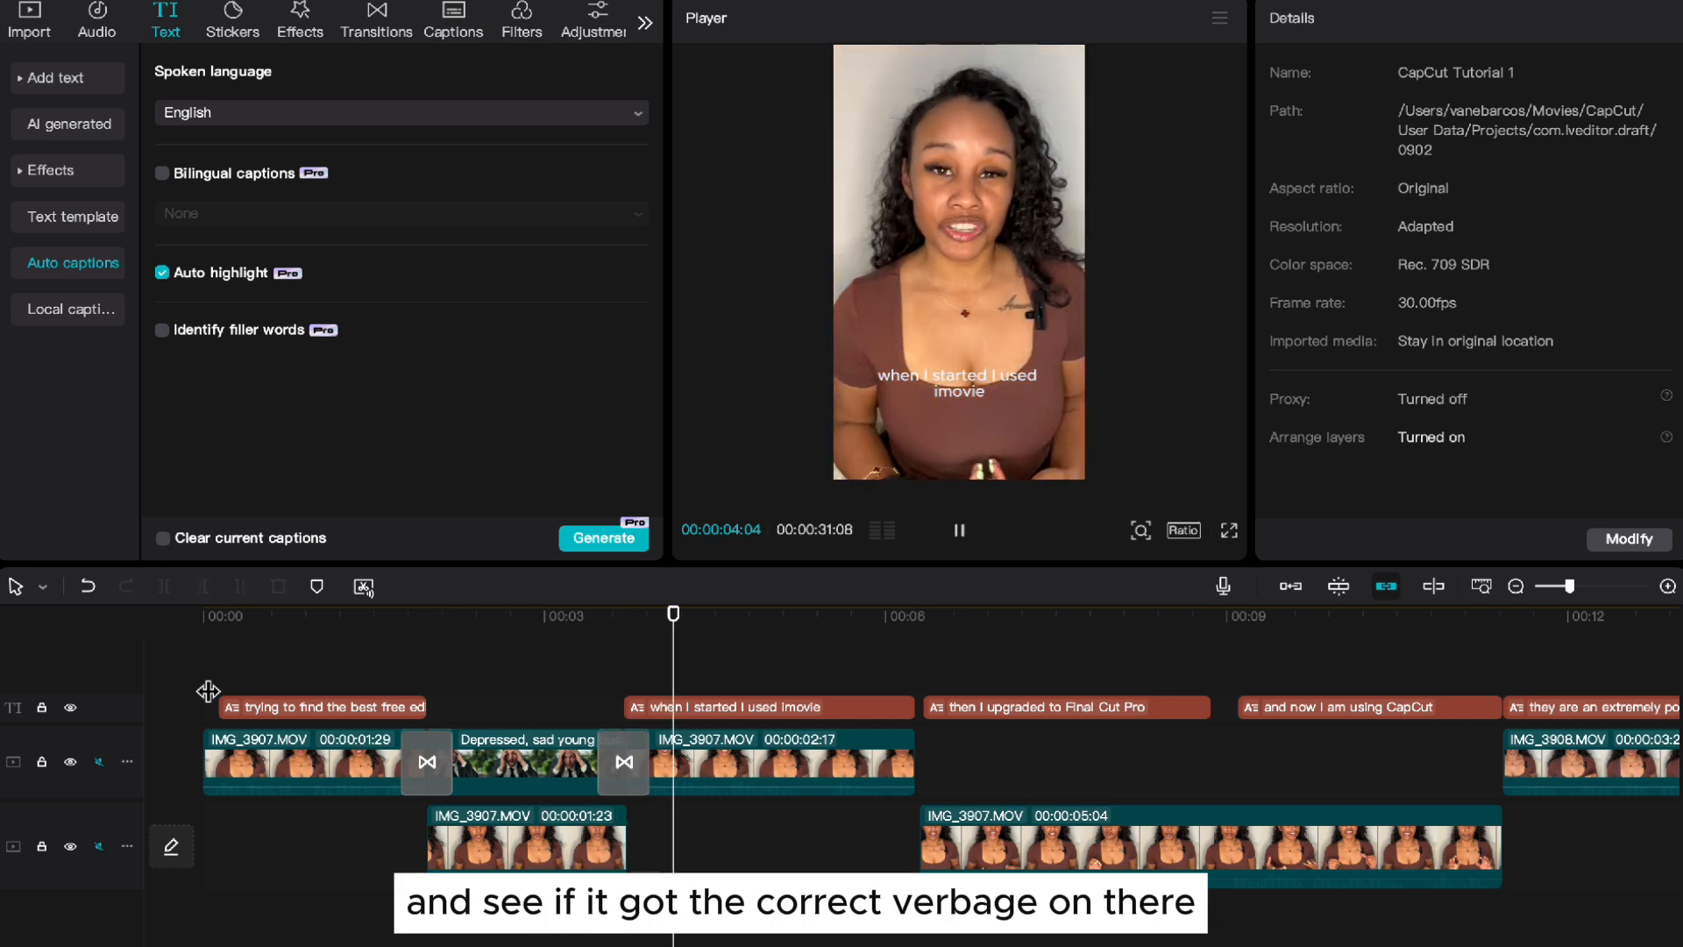
Step: Examine the text settings of the first caption, from font, size and color to scale and position
left_click(745, 702)
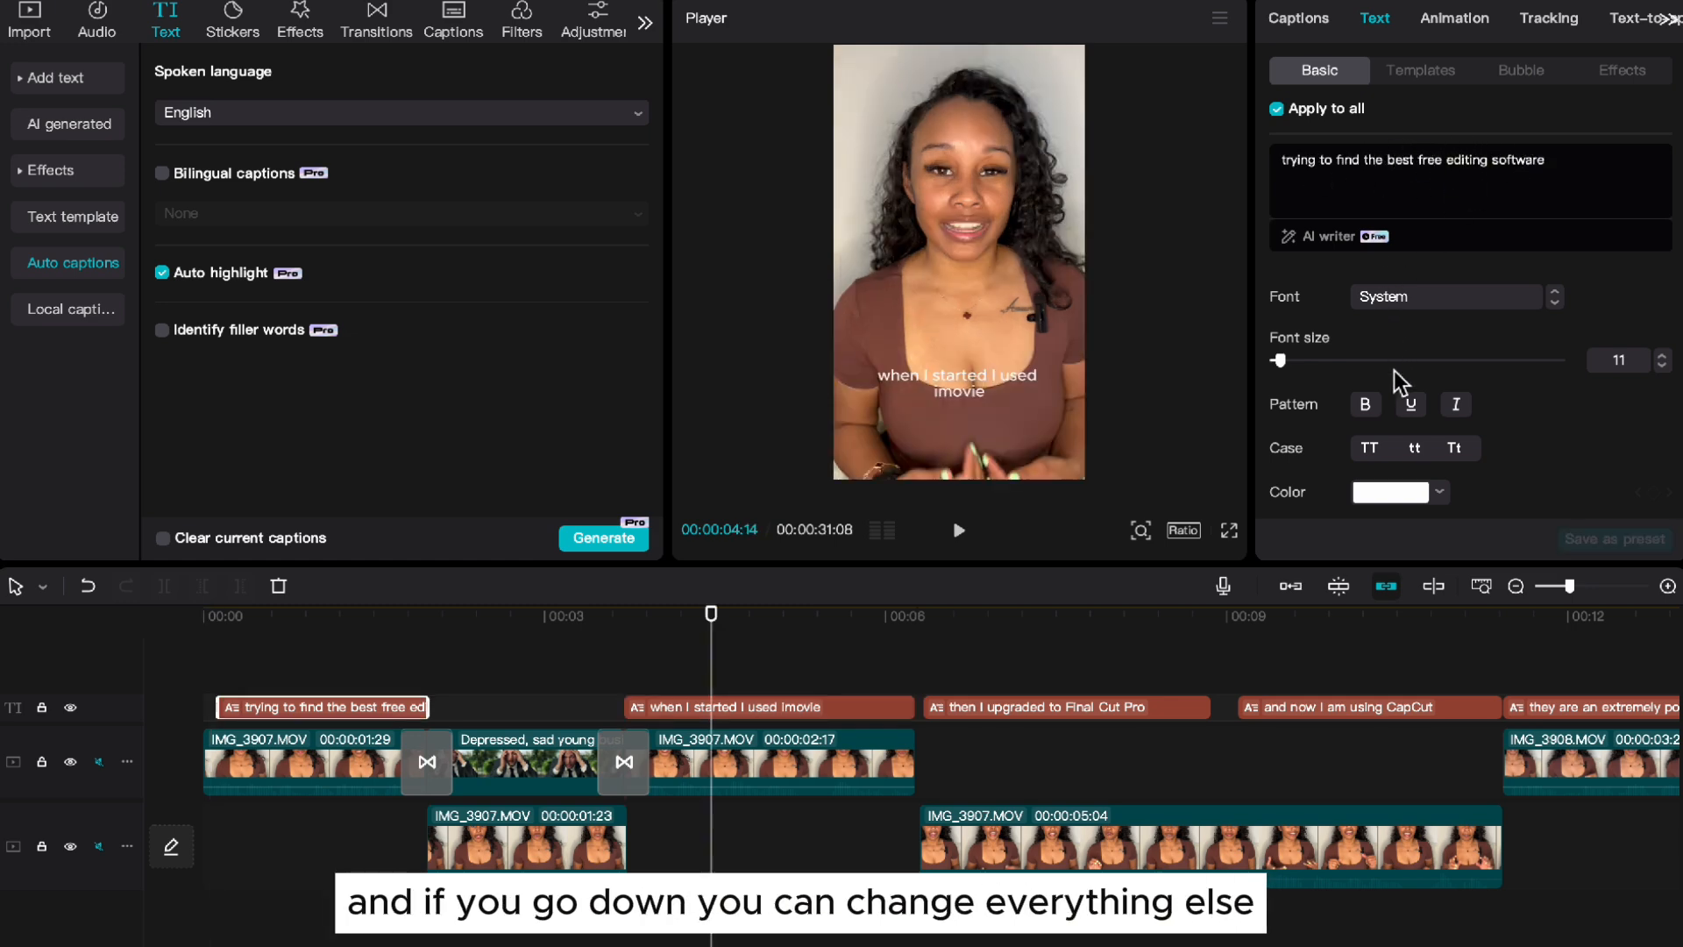
scroll(1397, 376, "down", 2)
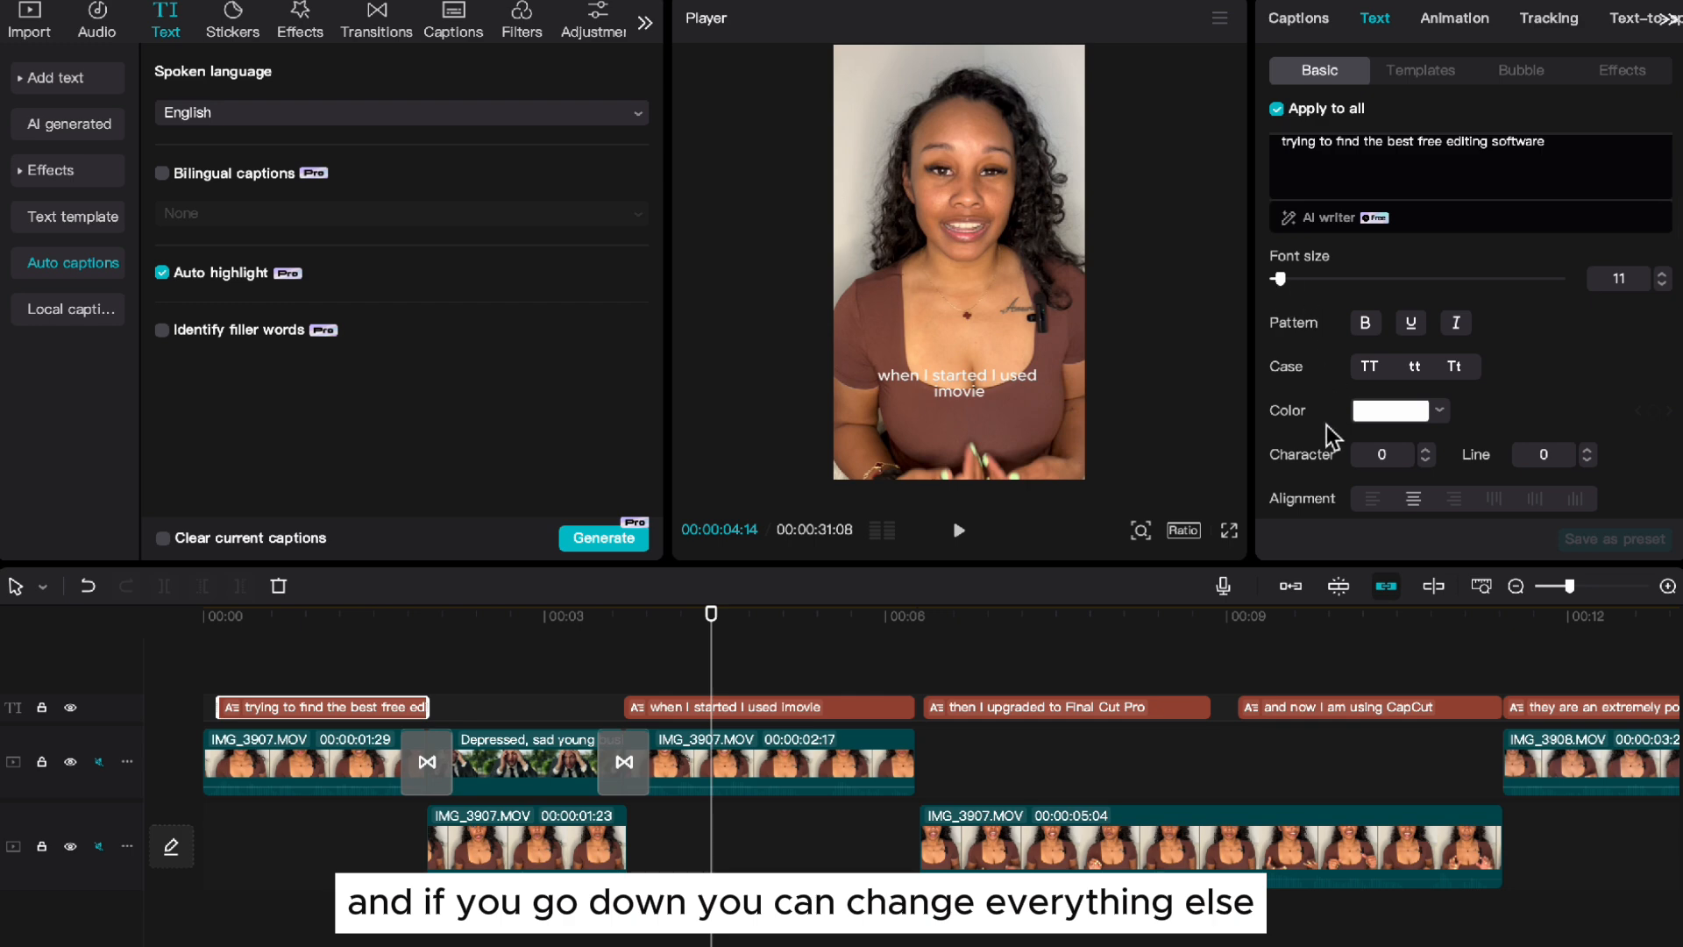
scroll(1326, 435, "down", 6)
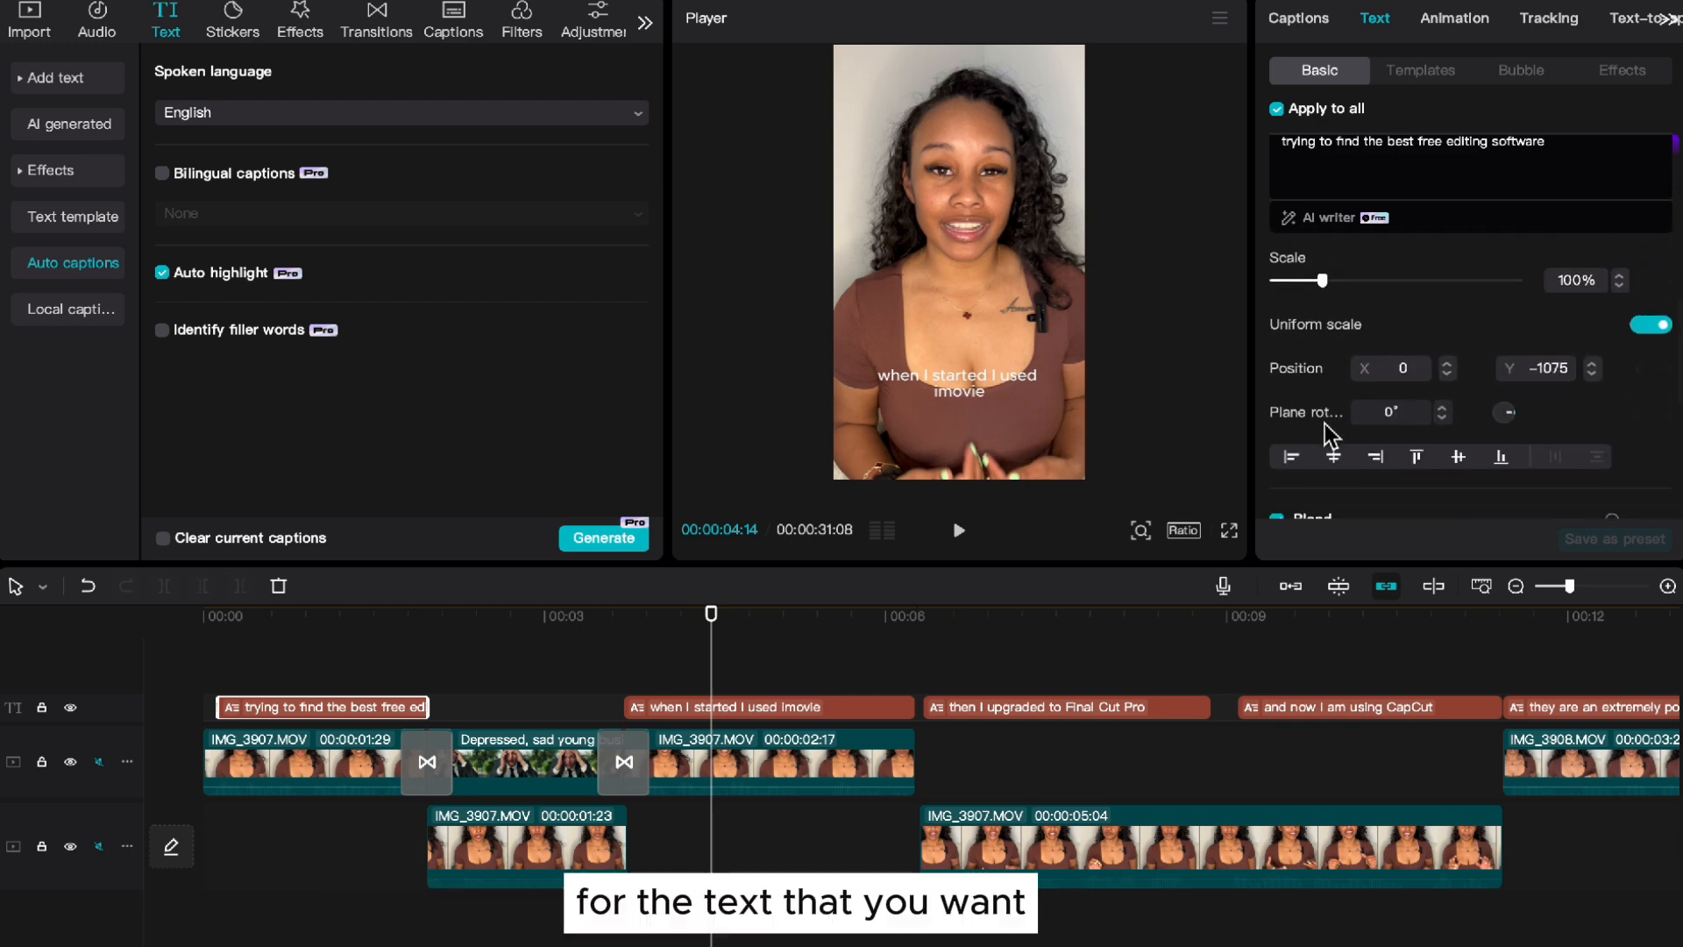
Step: Enlarge the first caption slightly in the preview with Apply to all on, and check the caption at 00:00:04:10
scroll(1383, 307, "up", 8)
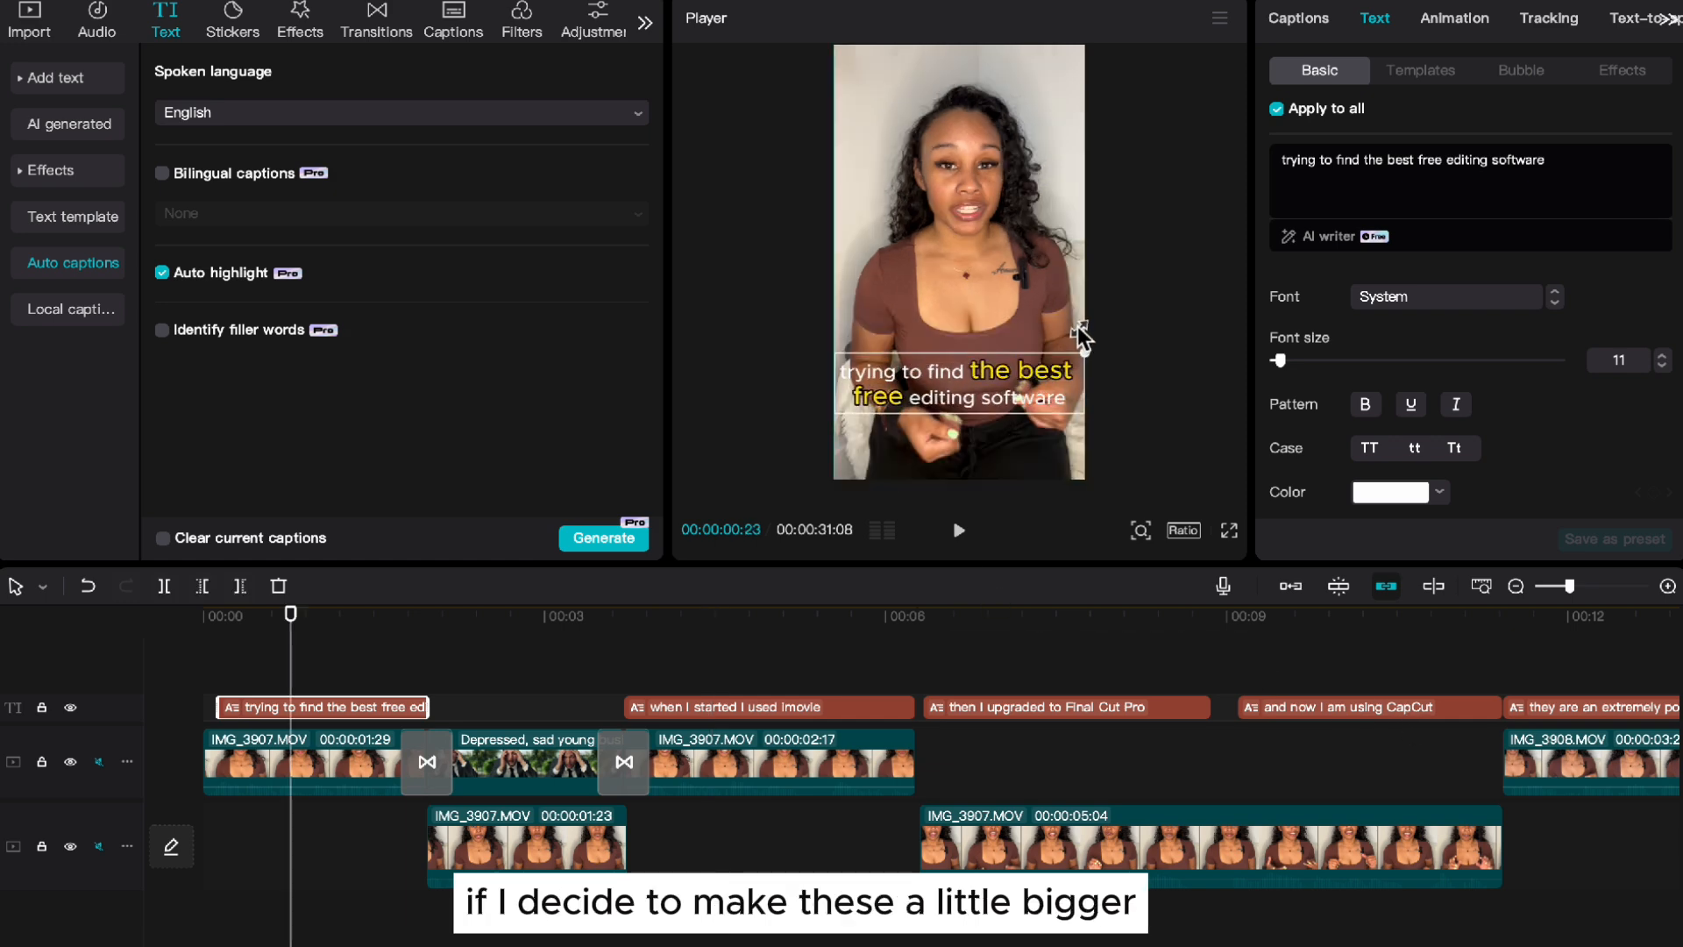
left_click(1084, 331)
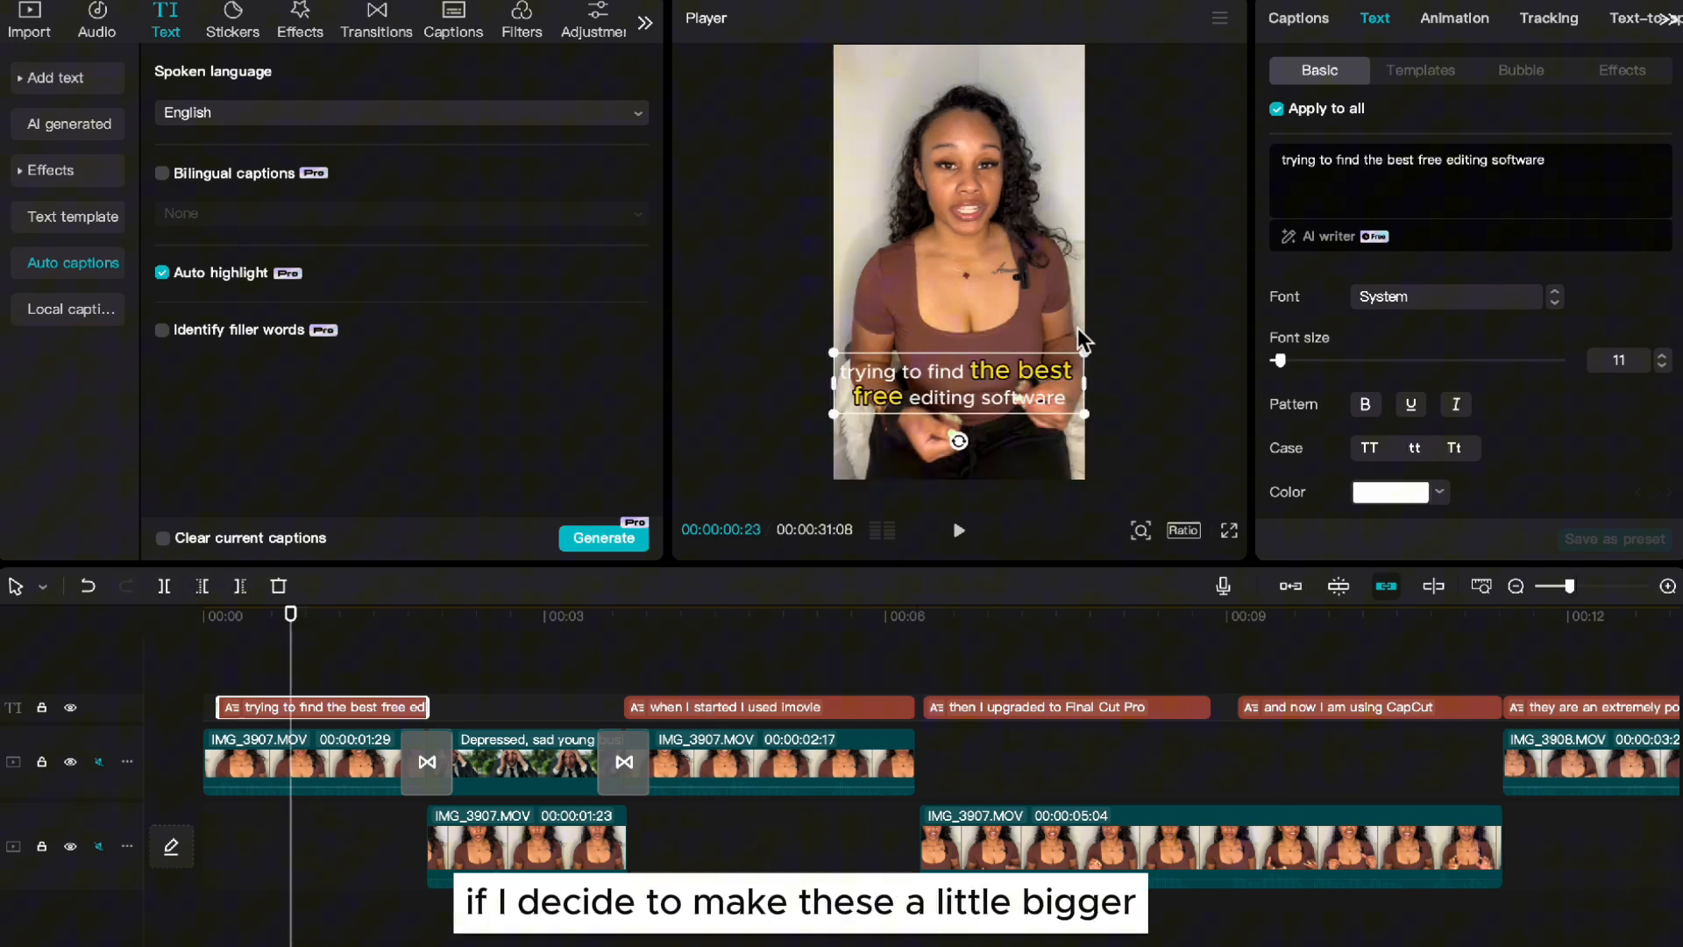
left_click(699, 667)
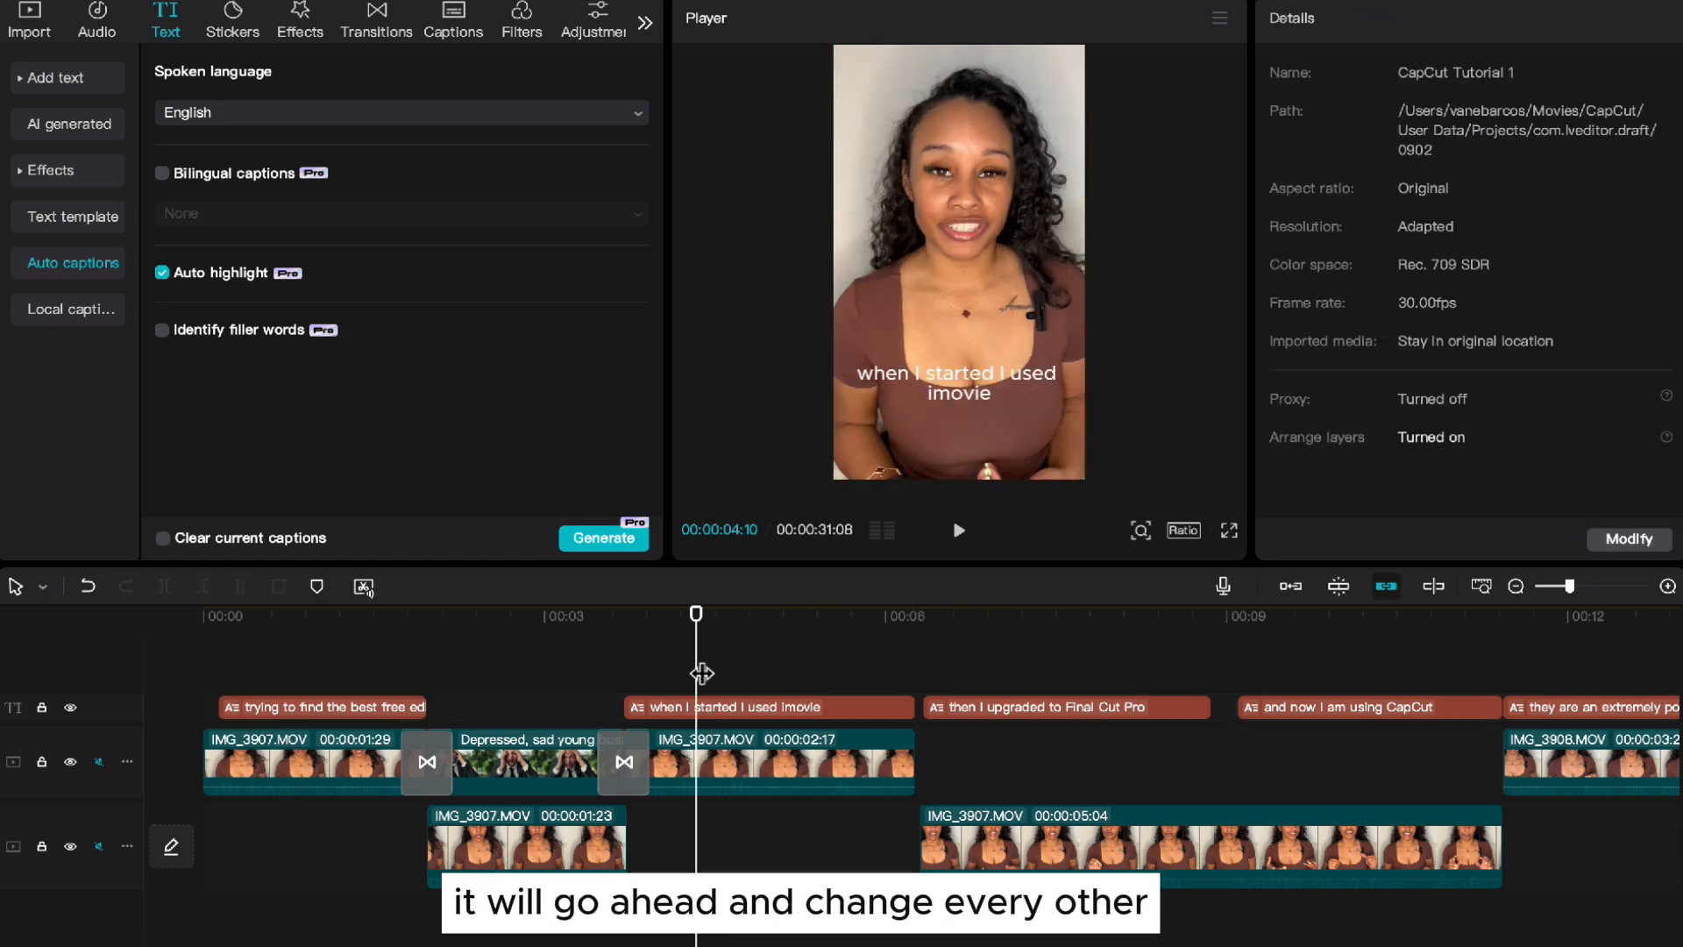
Step: Compare the appearance and position of the captions at 00:00:04:05 and 00:00:06:27 with the first caption at 00:00:00:29
left_click(1032, 676)
left_click(1357, 679)
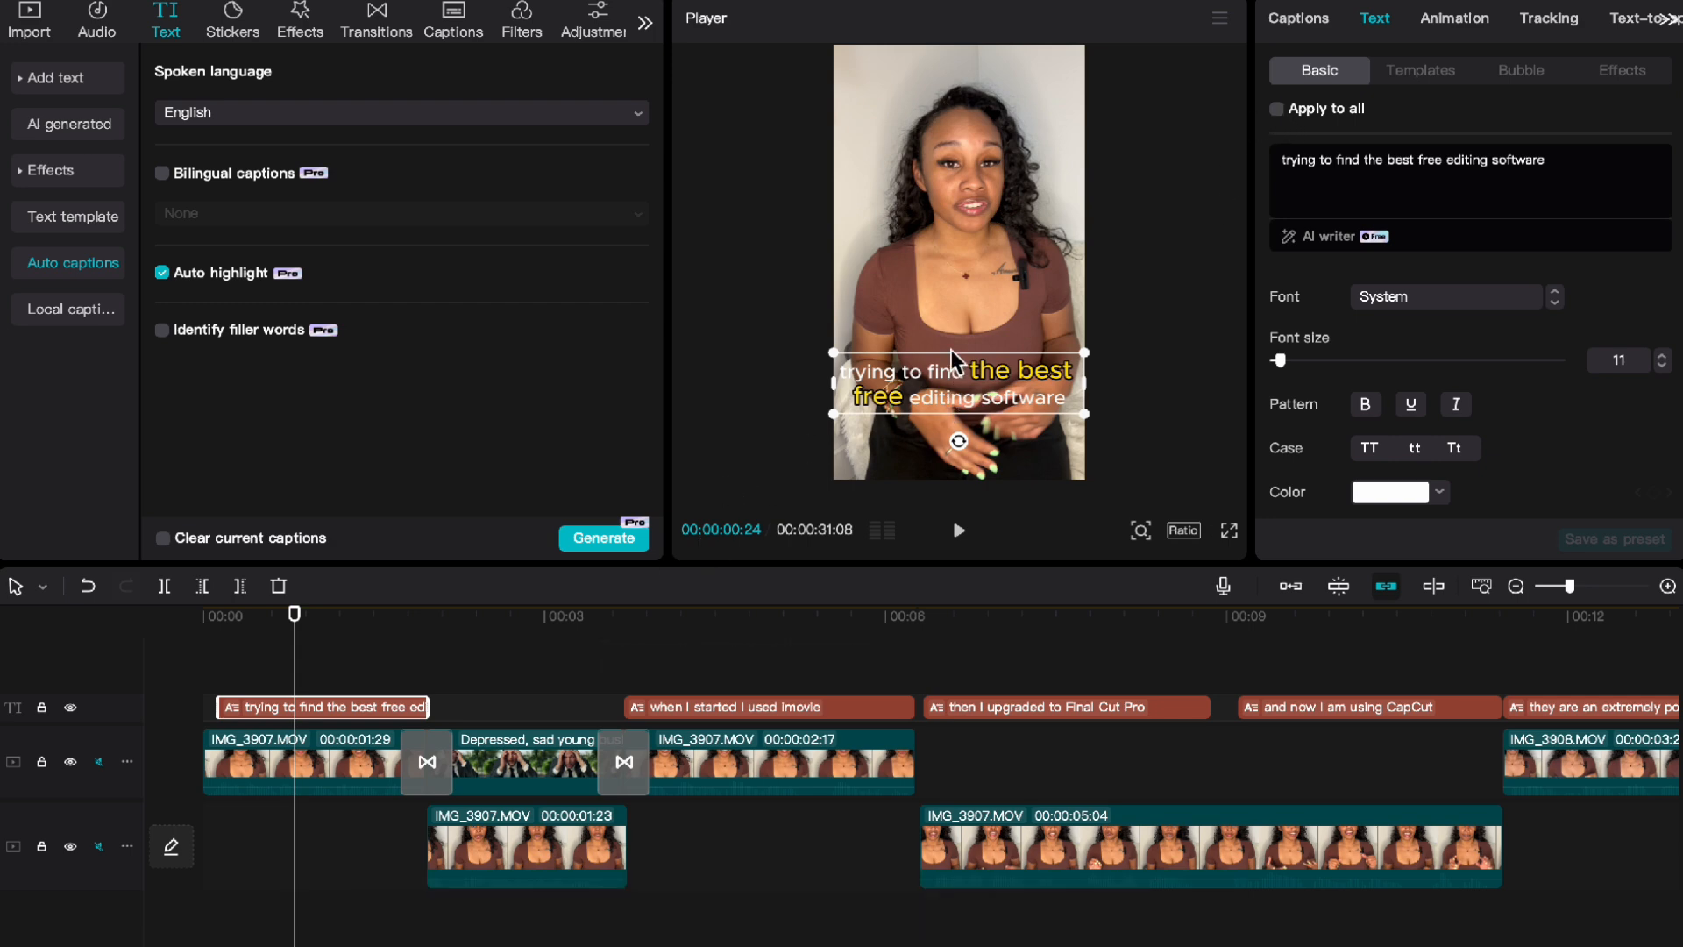
left_click(678, 668)
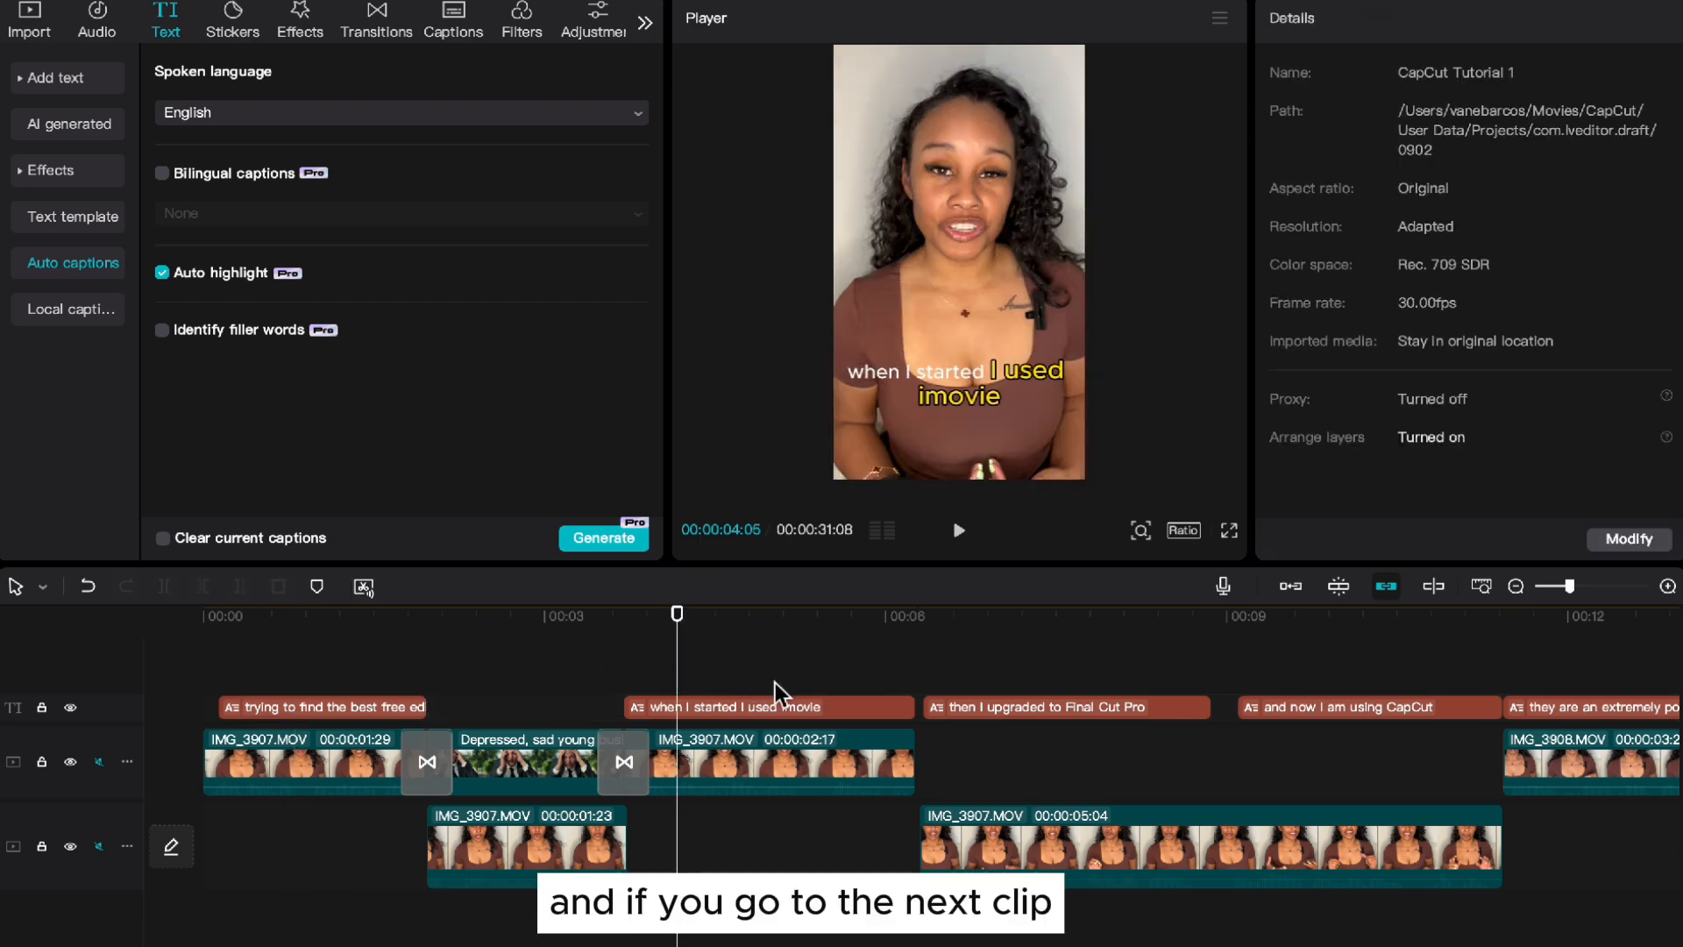
left_click(989, 677)
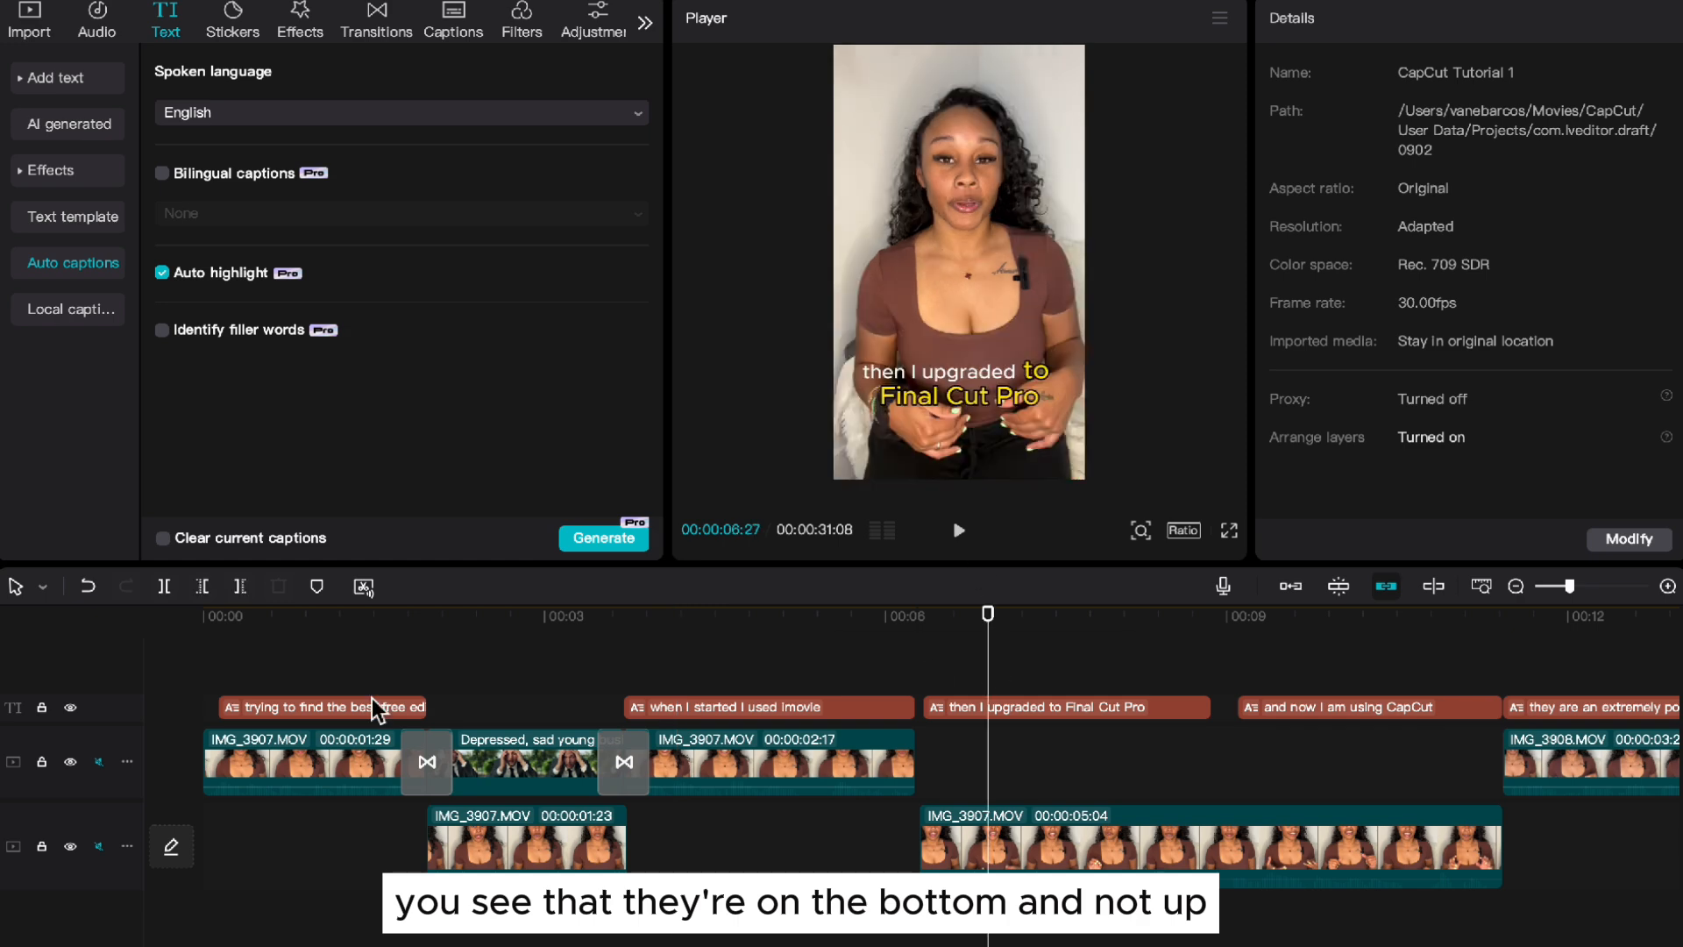
left_click(313, 674)
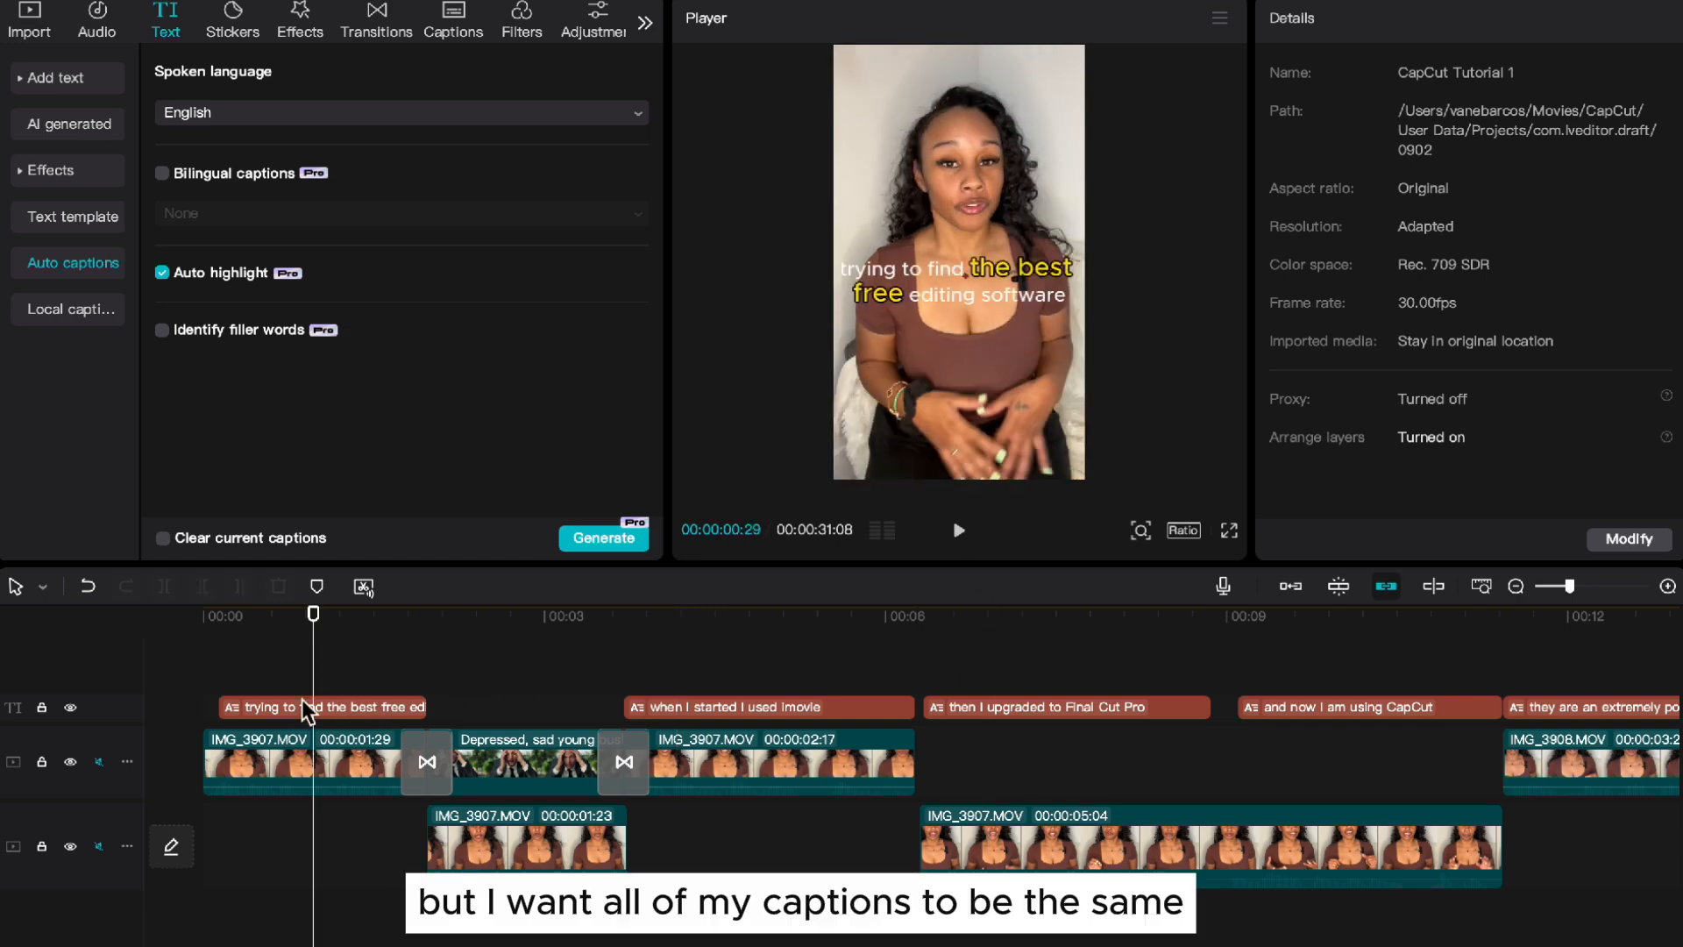
Step: With Apply to all on, set the first caption's font to ZY Resolve and place the caption slightly lower in the preview
left_click(308, 708)
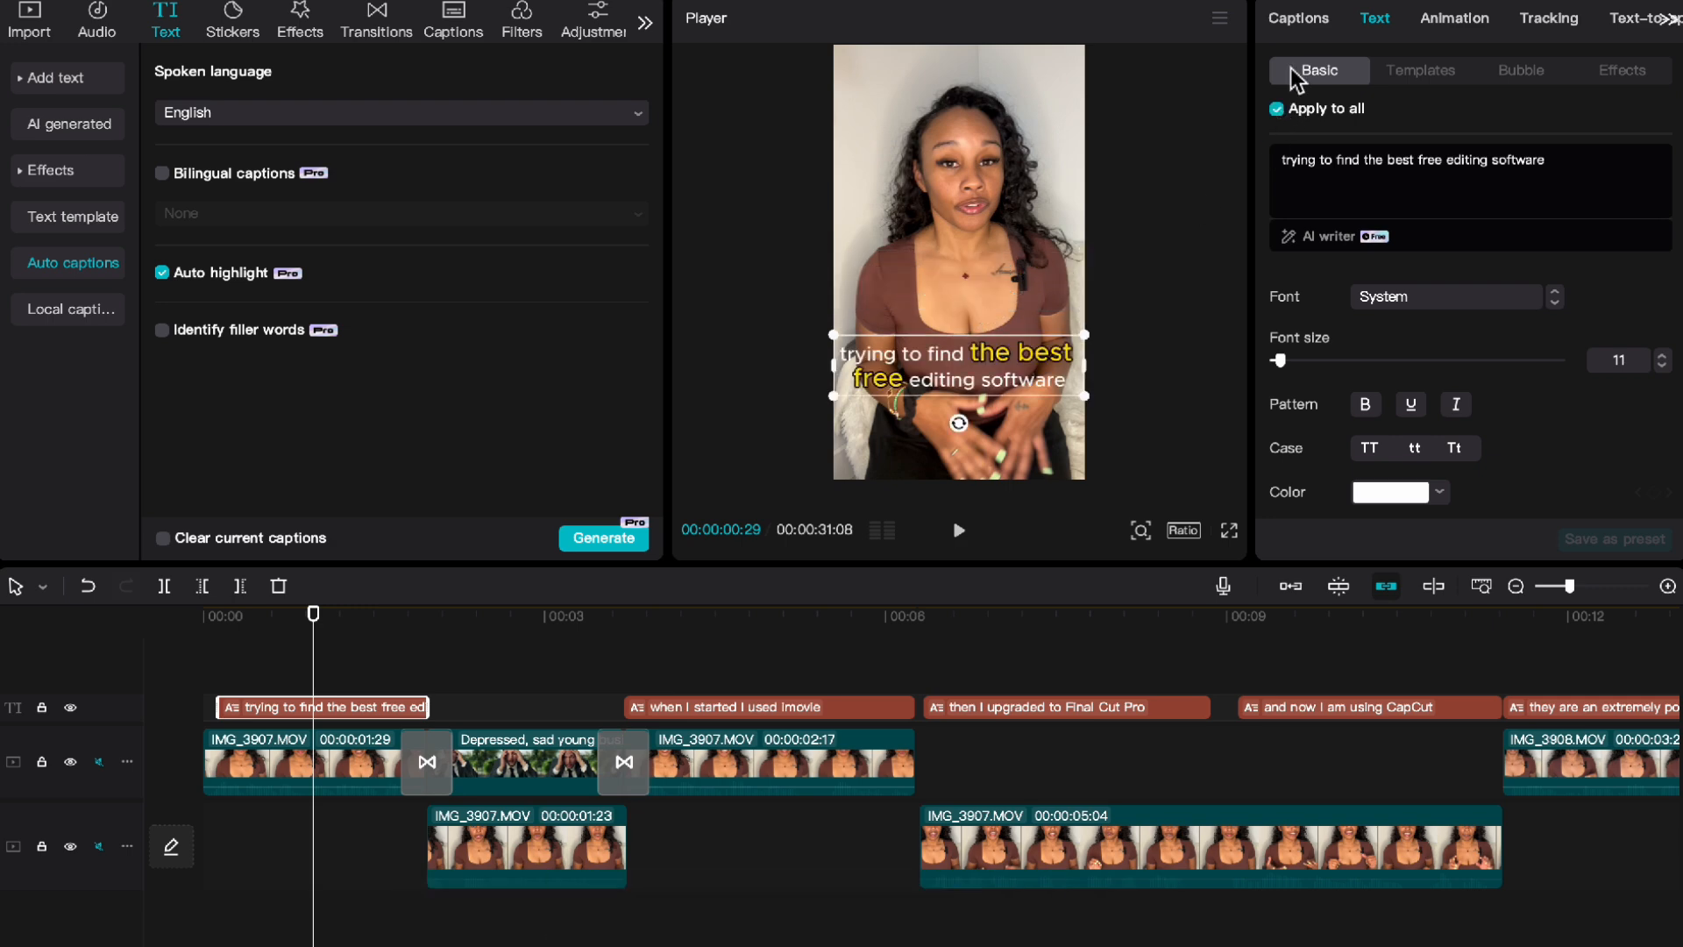
left_click(1449, 307)
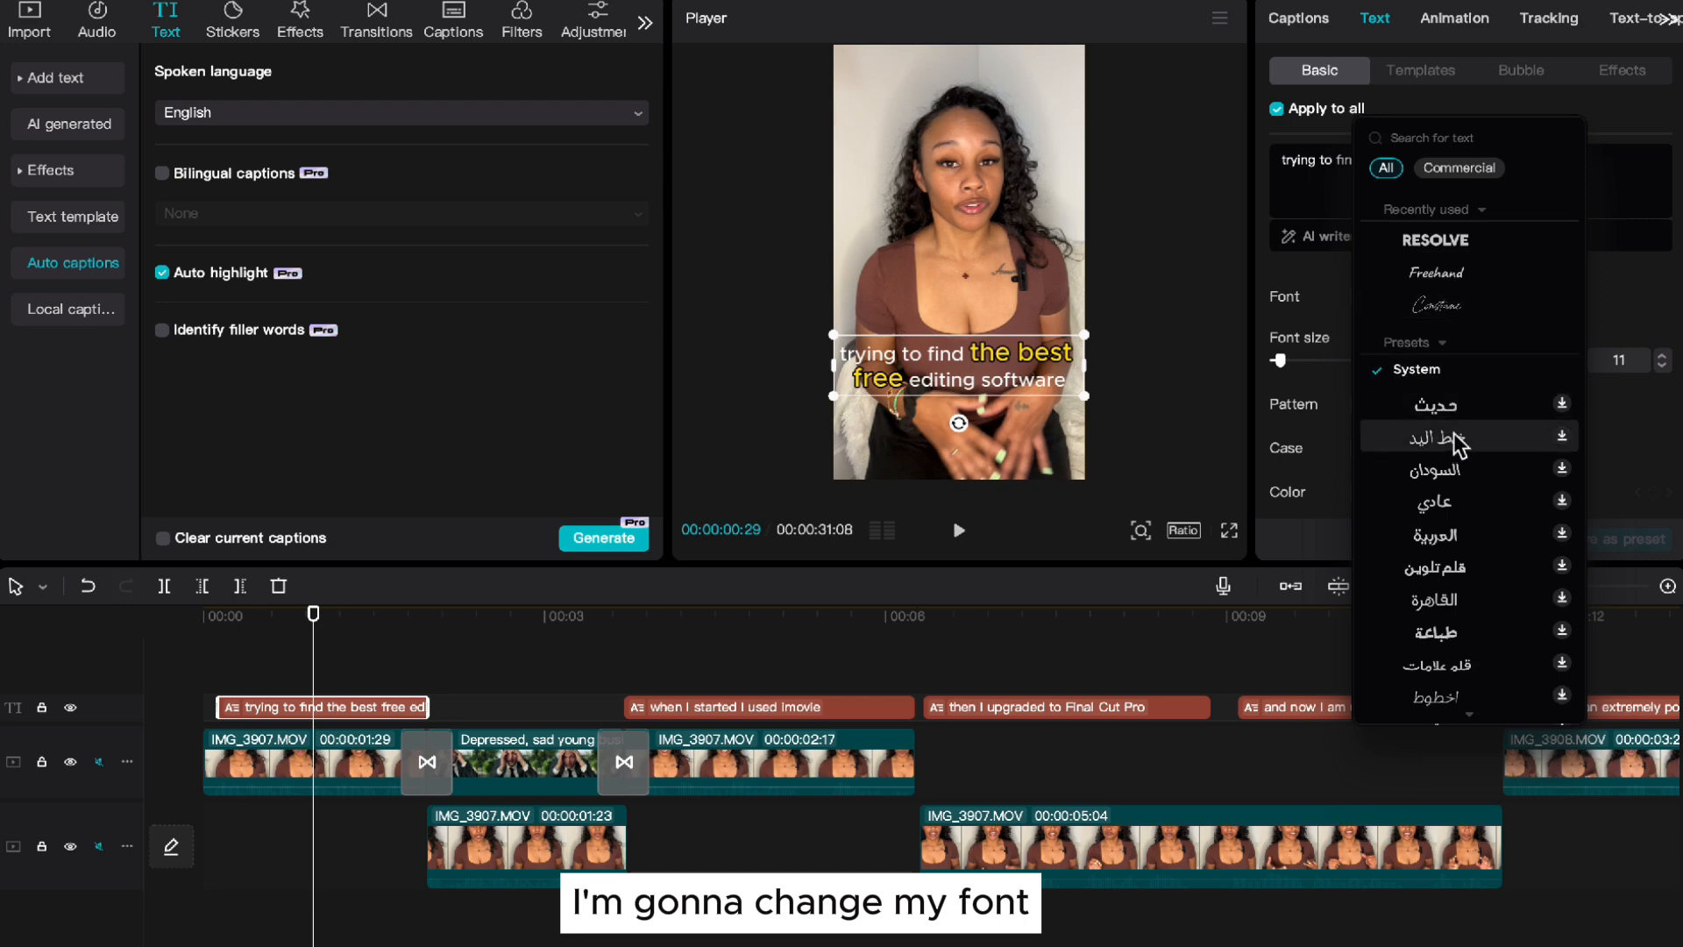
left_click(1426, 245)
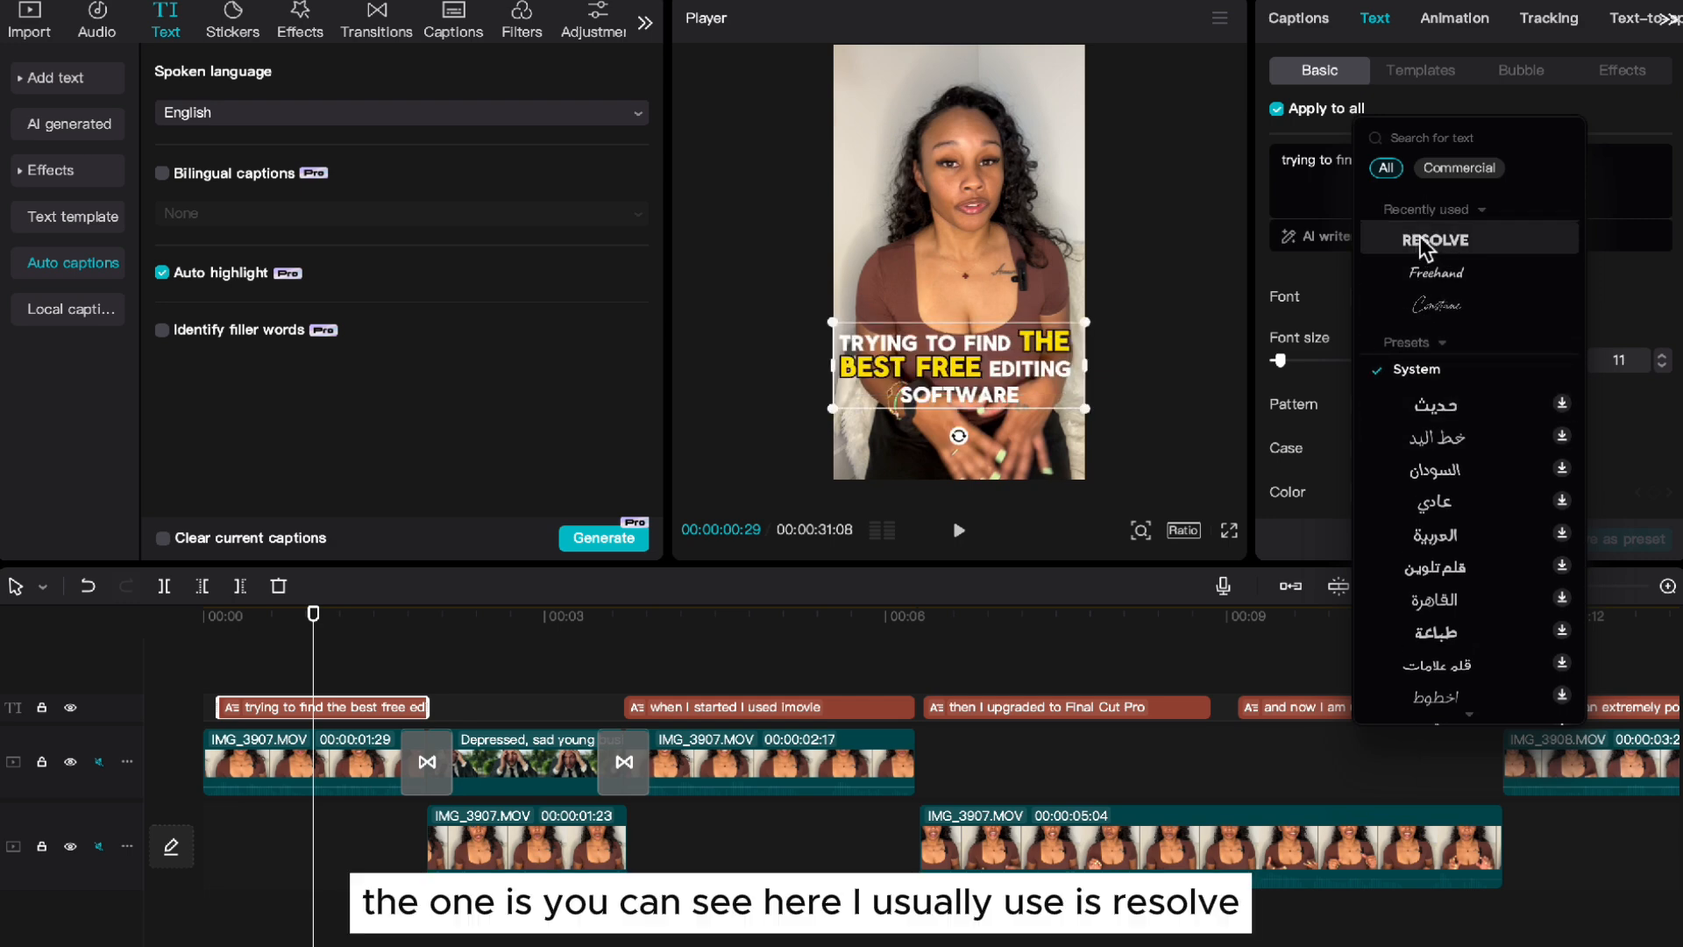
left_click(1428, 239)
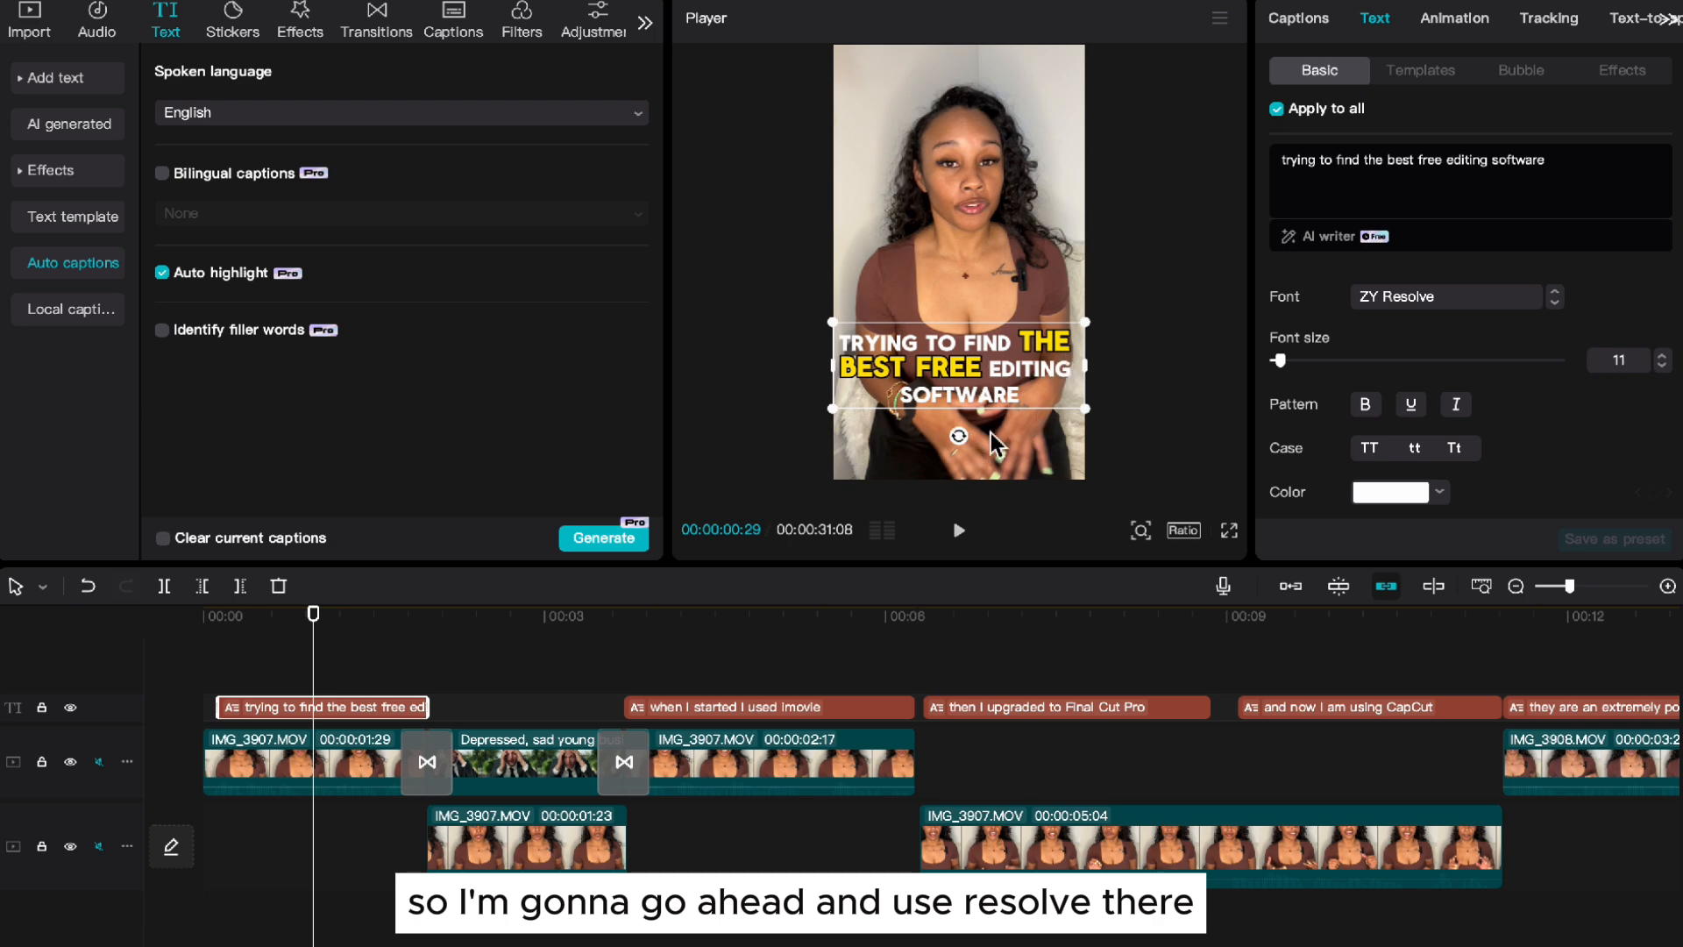
left_click_drag(837, 412, 832, 420)
left_click_drag(950, 372, 954, 386)
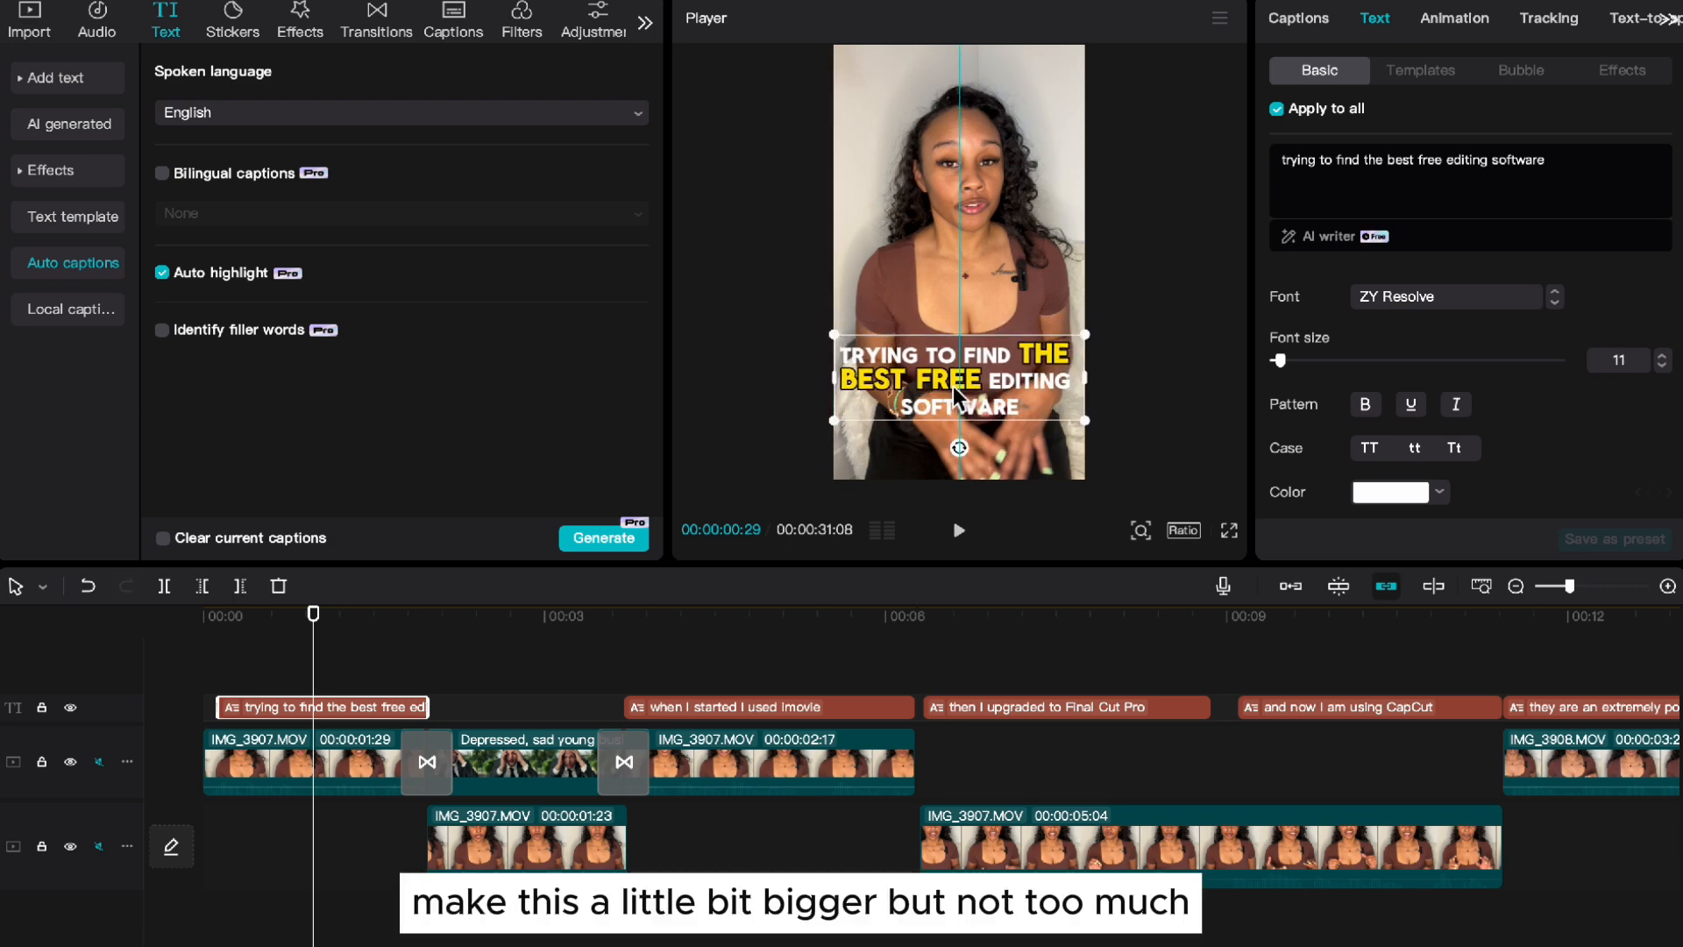
Step: Apply the preset style with white letters and a black outline to all captions, and check their scale setting
scroll(1446, 319, "down", 3)
scroll(1437, 320, "down", 3)
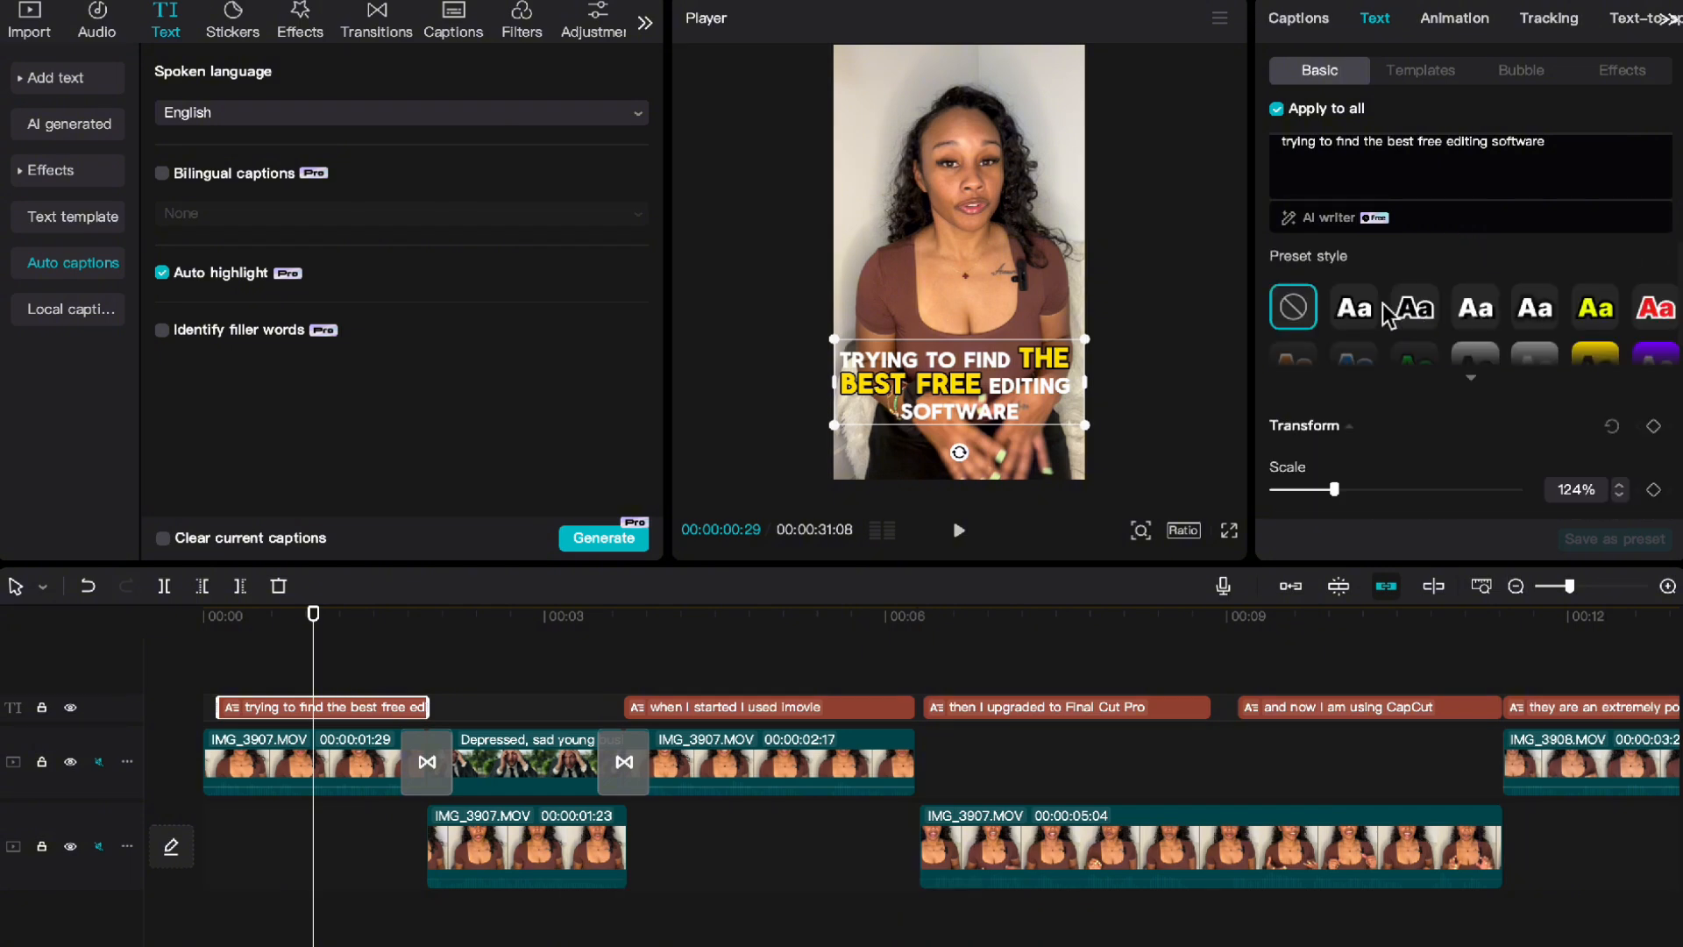
left_click(1355, 316)
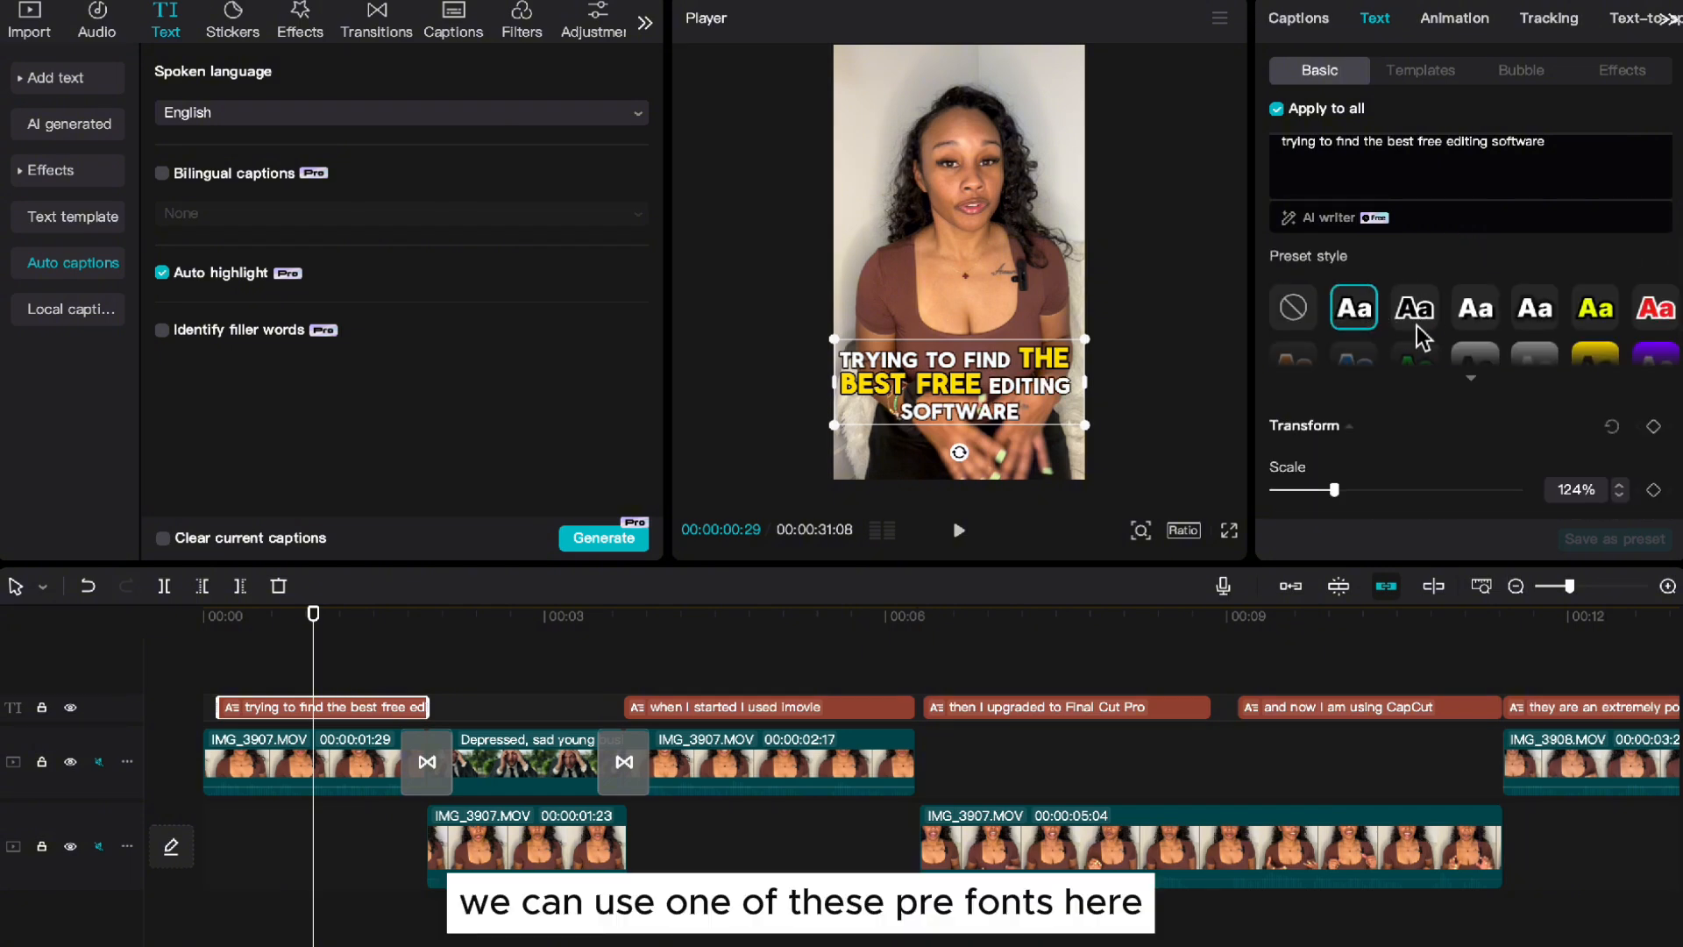
left_click(1416, 320)
left_click(1355, 323)
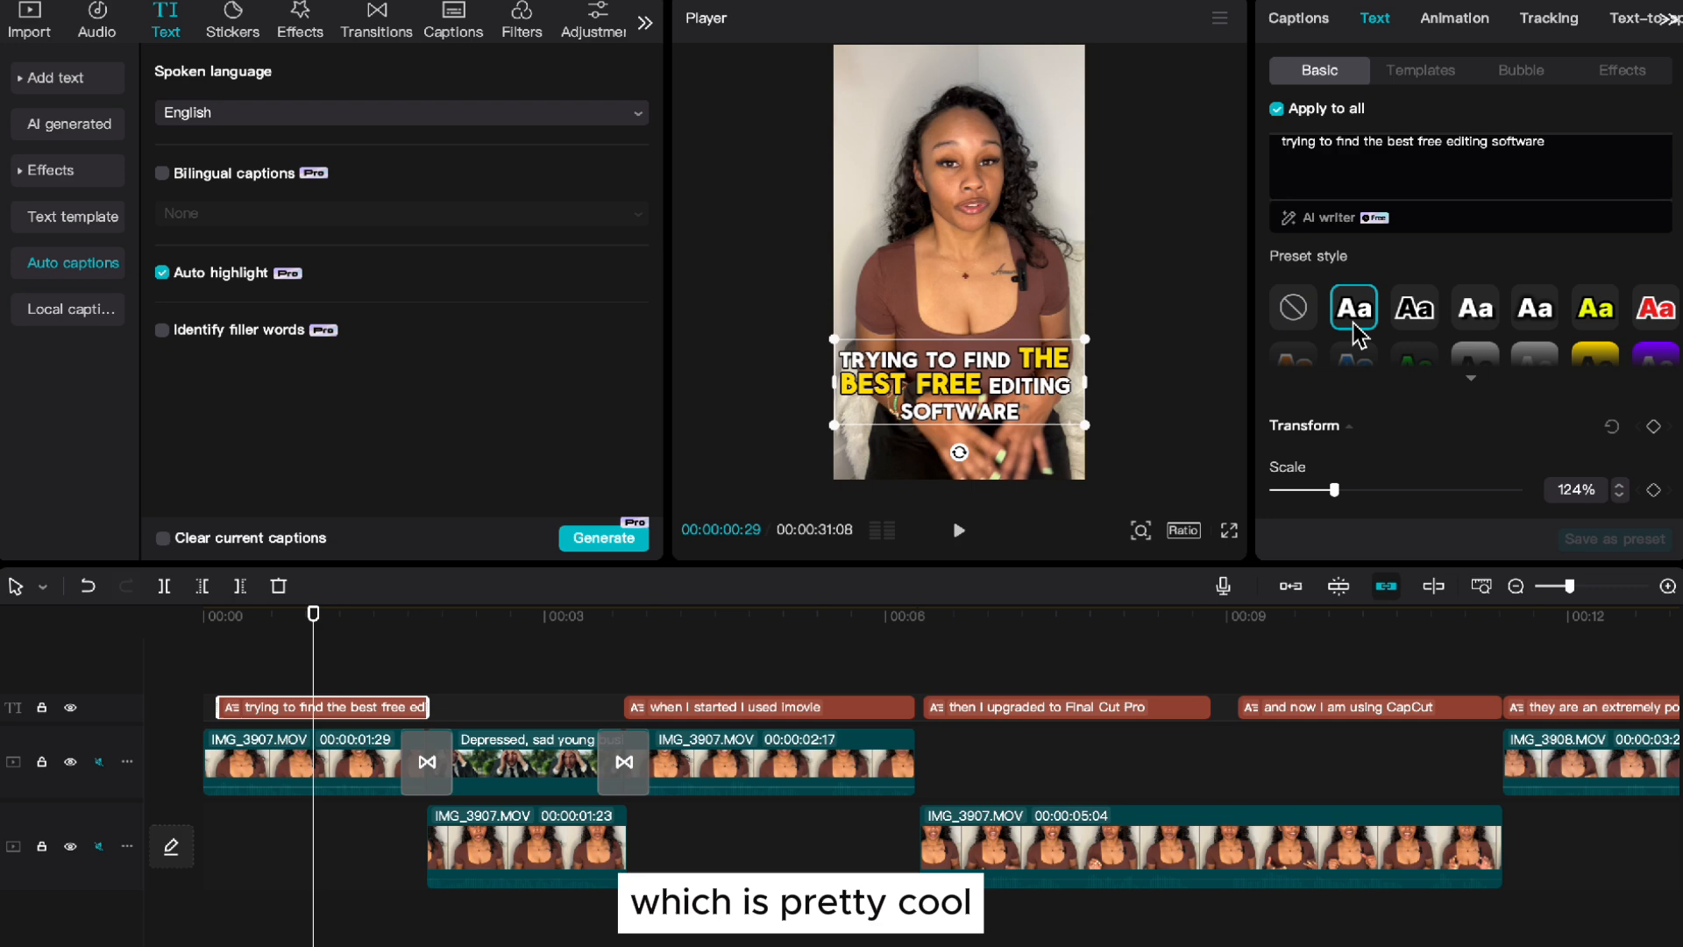
scroll(1355, 331, "down", 4)
mouse_move(1334, 283)
left_mouse_down()
mouse_move(1364, 289)
mouse_move(1340, 285)
left_mouse_up()
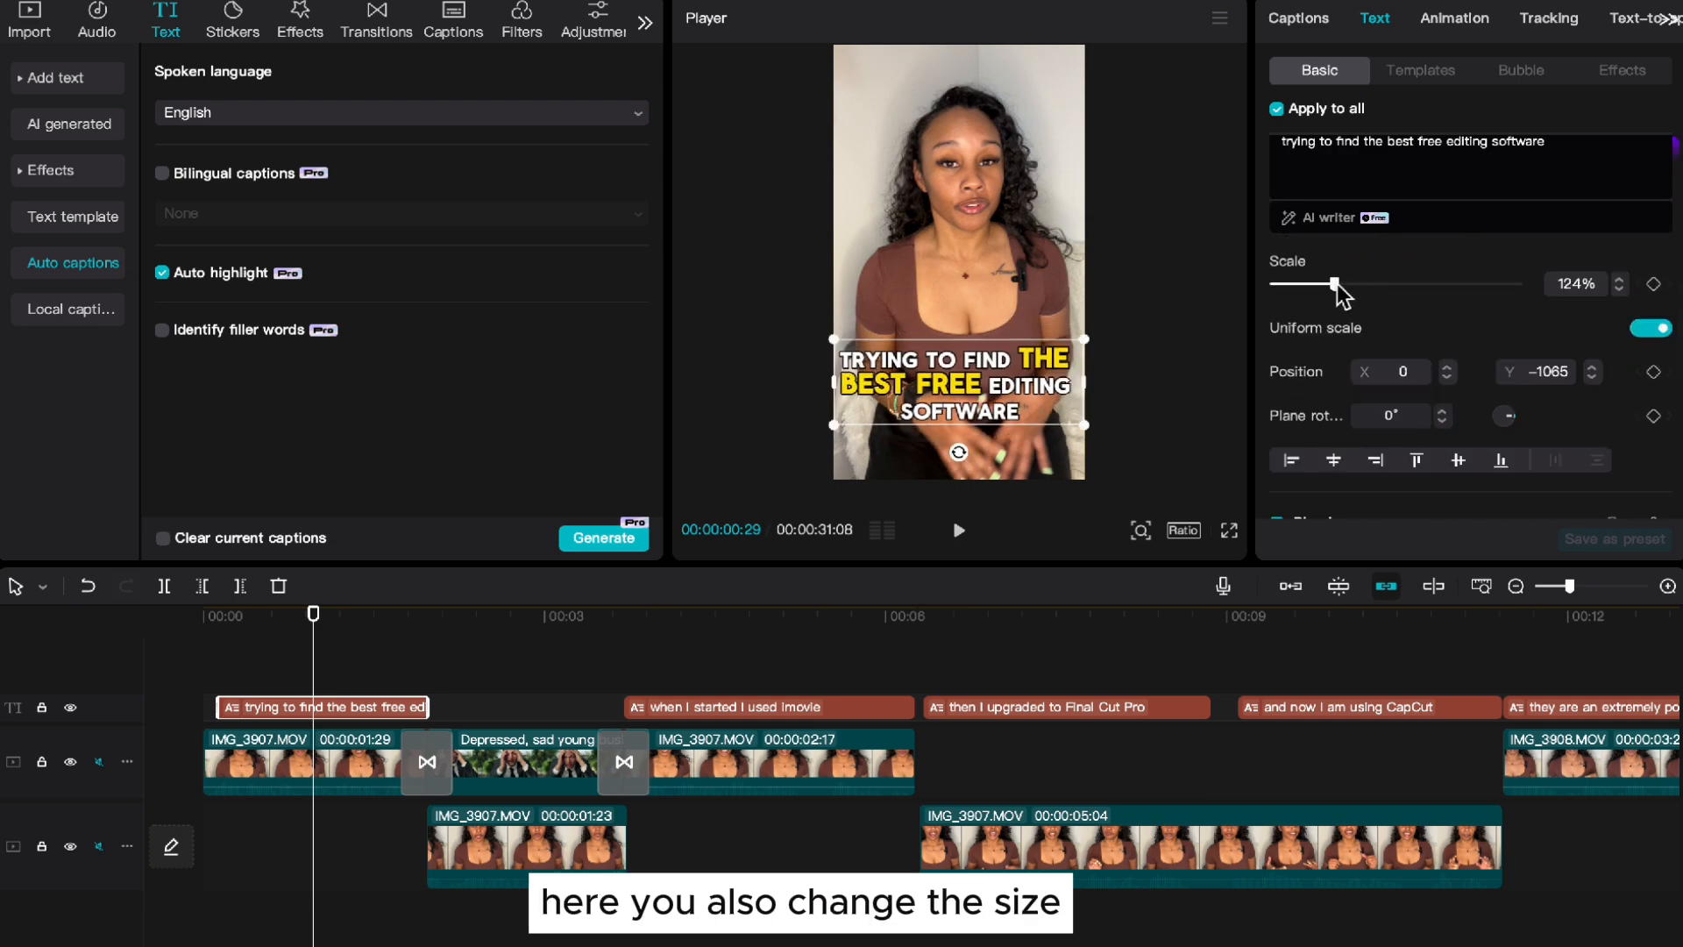
Step: Turn on a background for all captions and color it dusty pink, hex B47171
scroll(1428, 477, "down", 8)
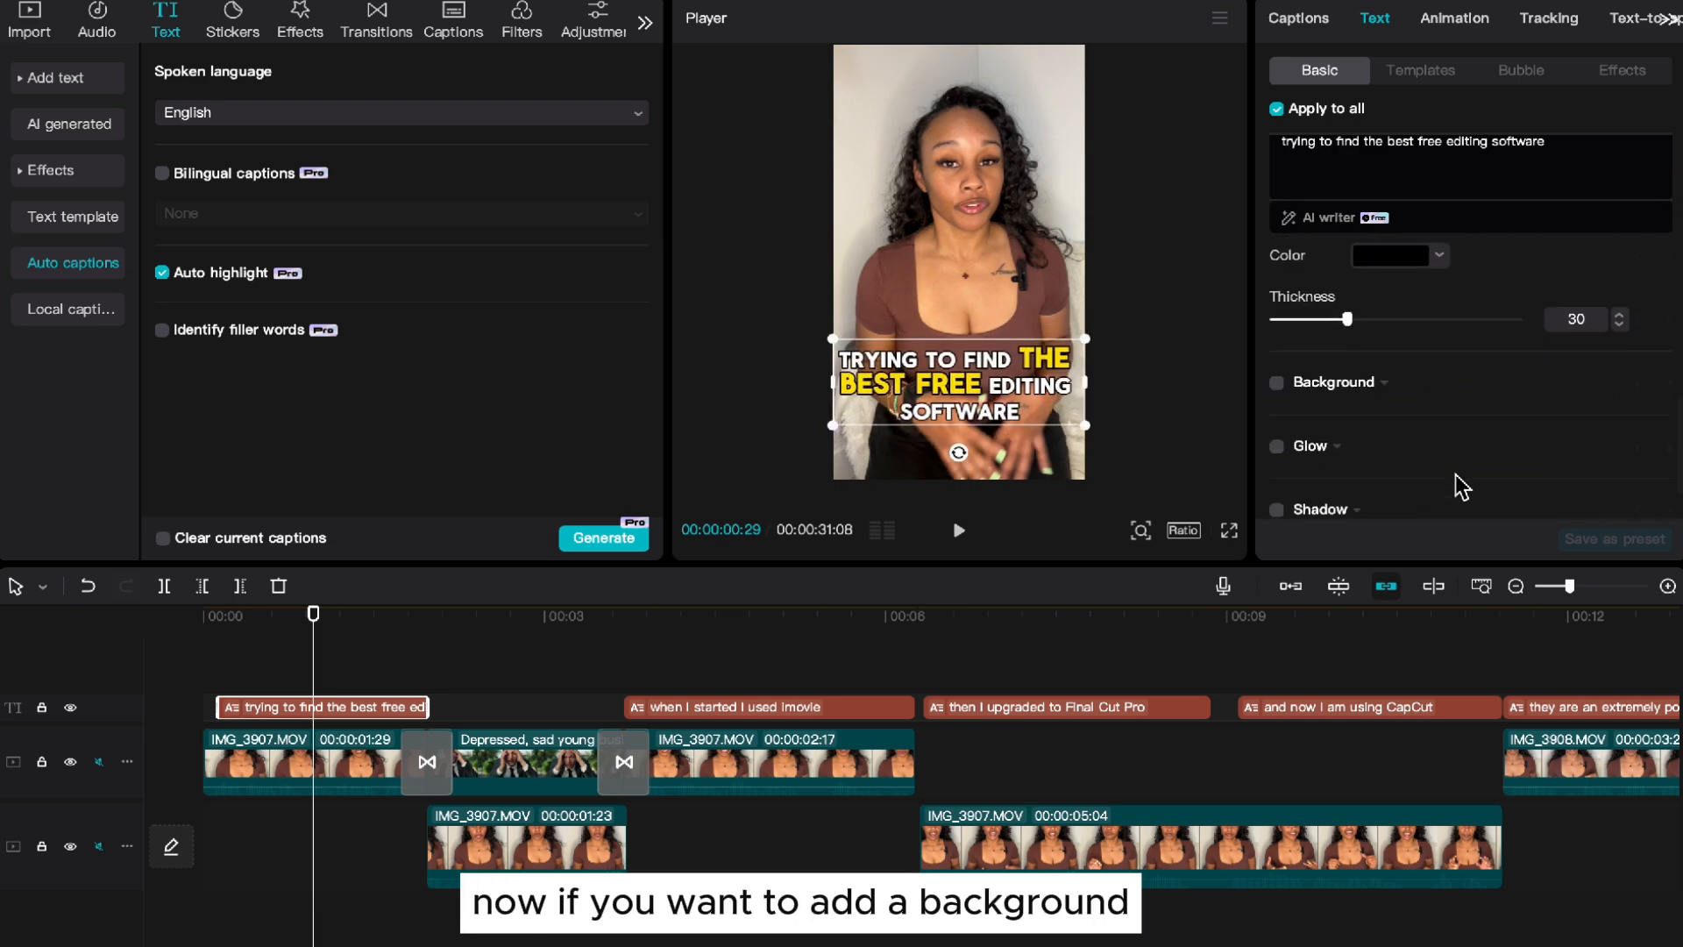
scroll(1459, 487, "down", 1)
left_click(1348, 301)
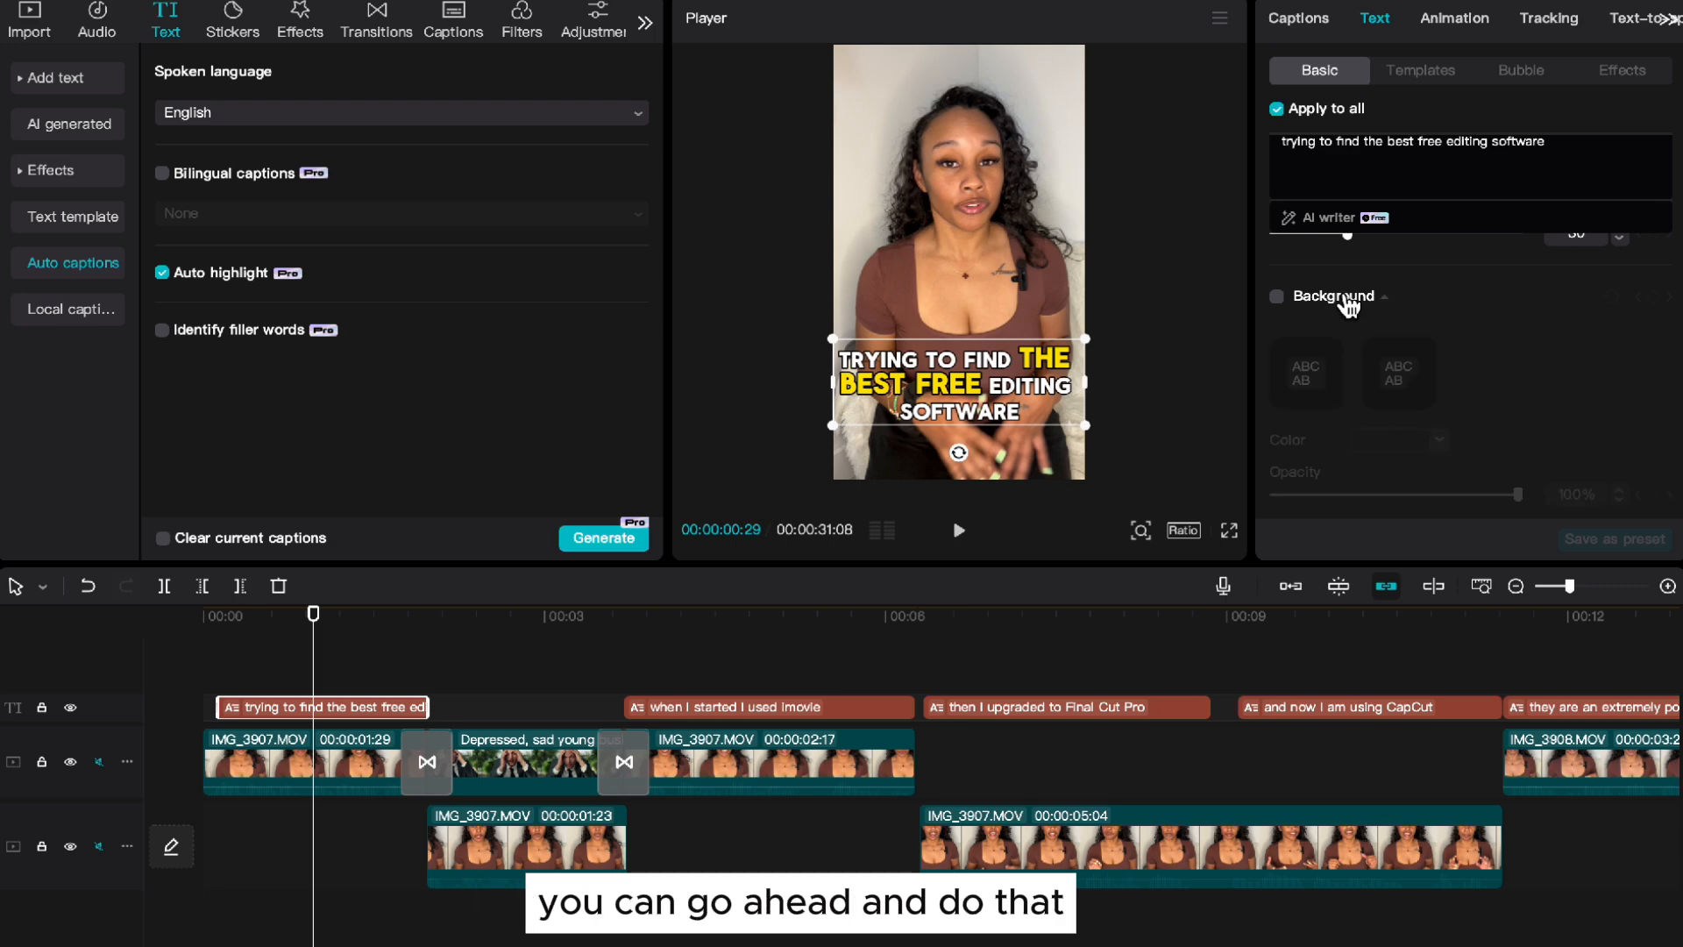
left_click(1280, 300)
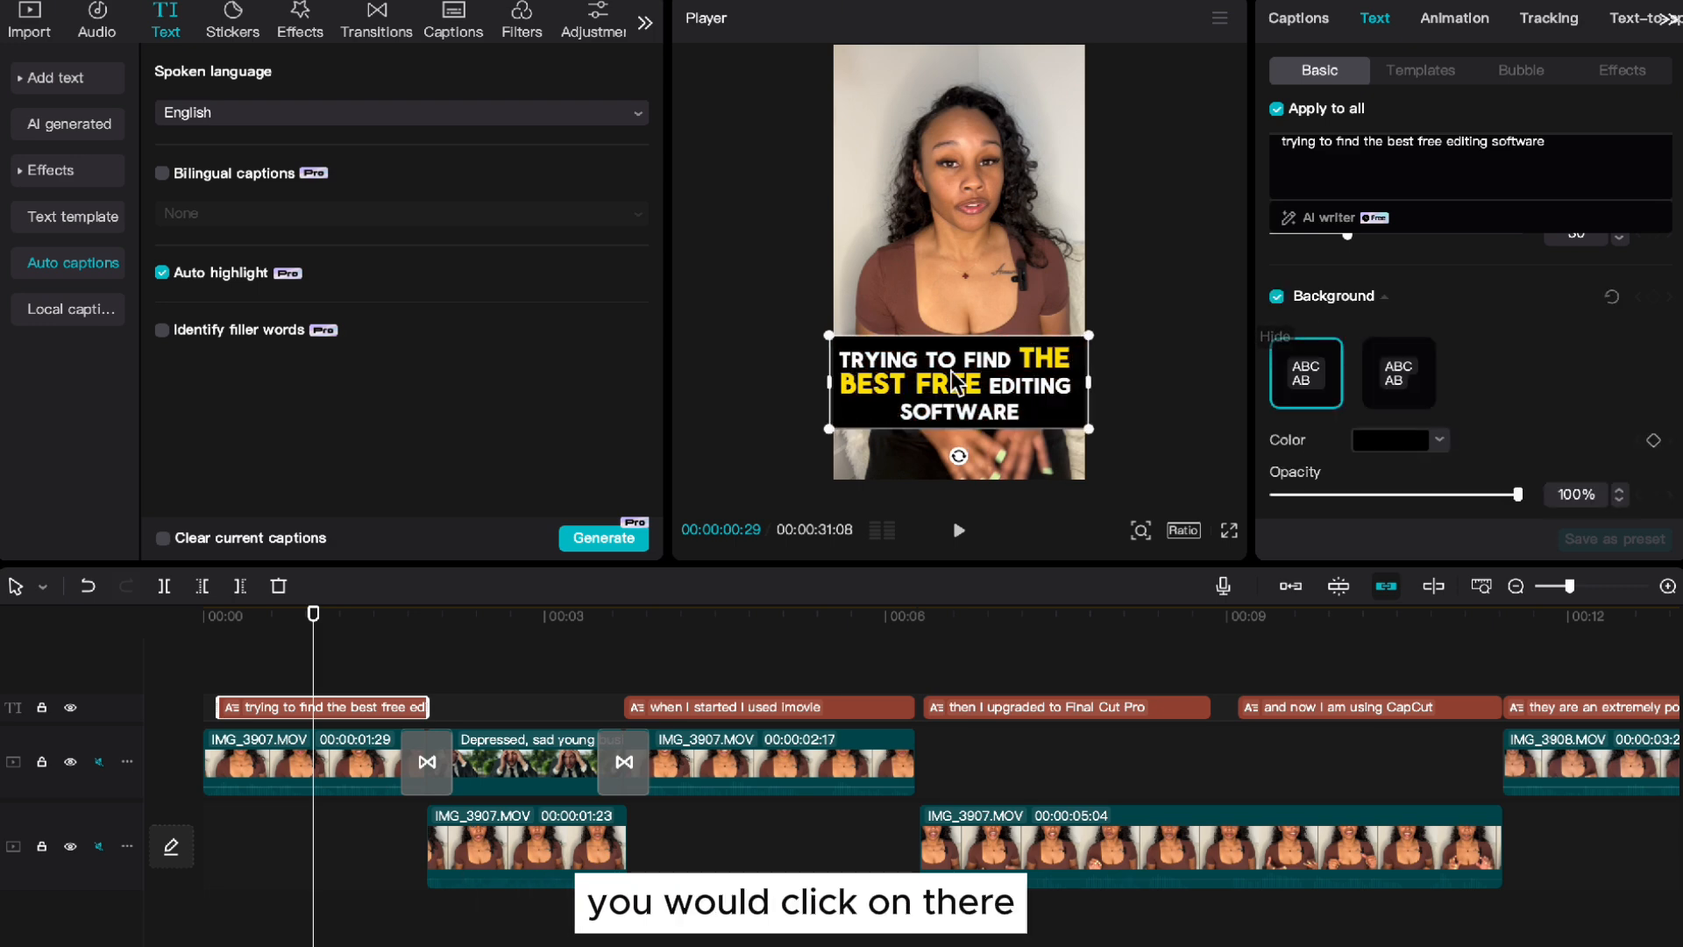
left_click(1439, 440)
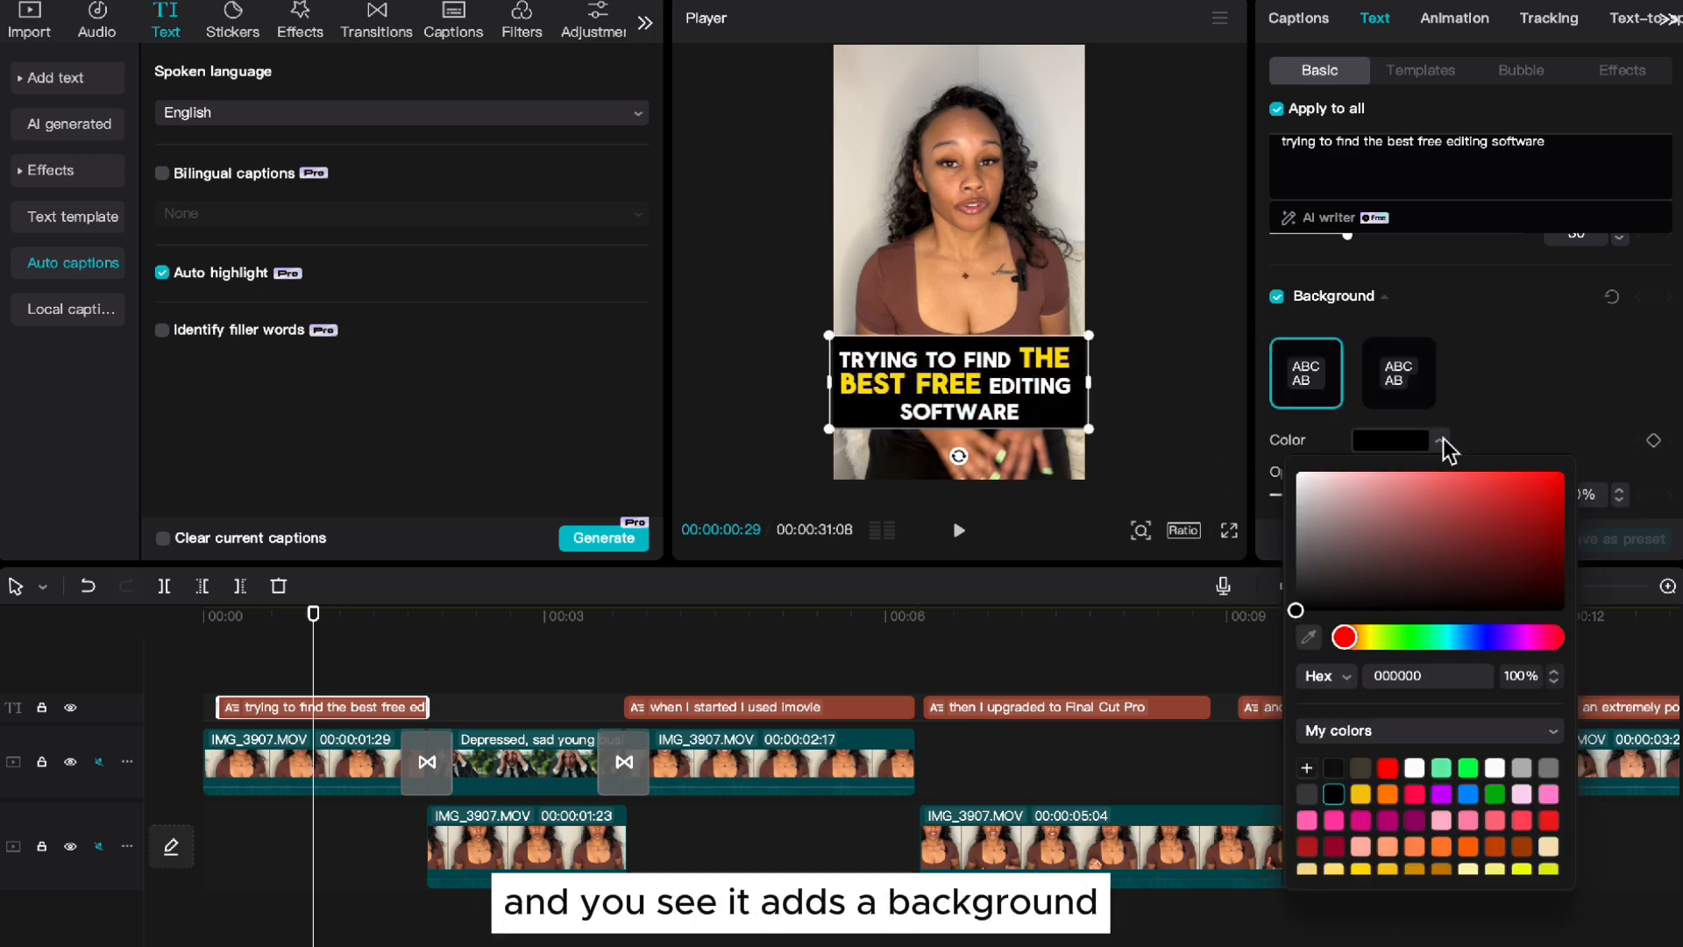
left_click(1535, 514)
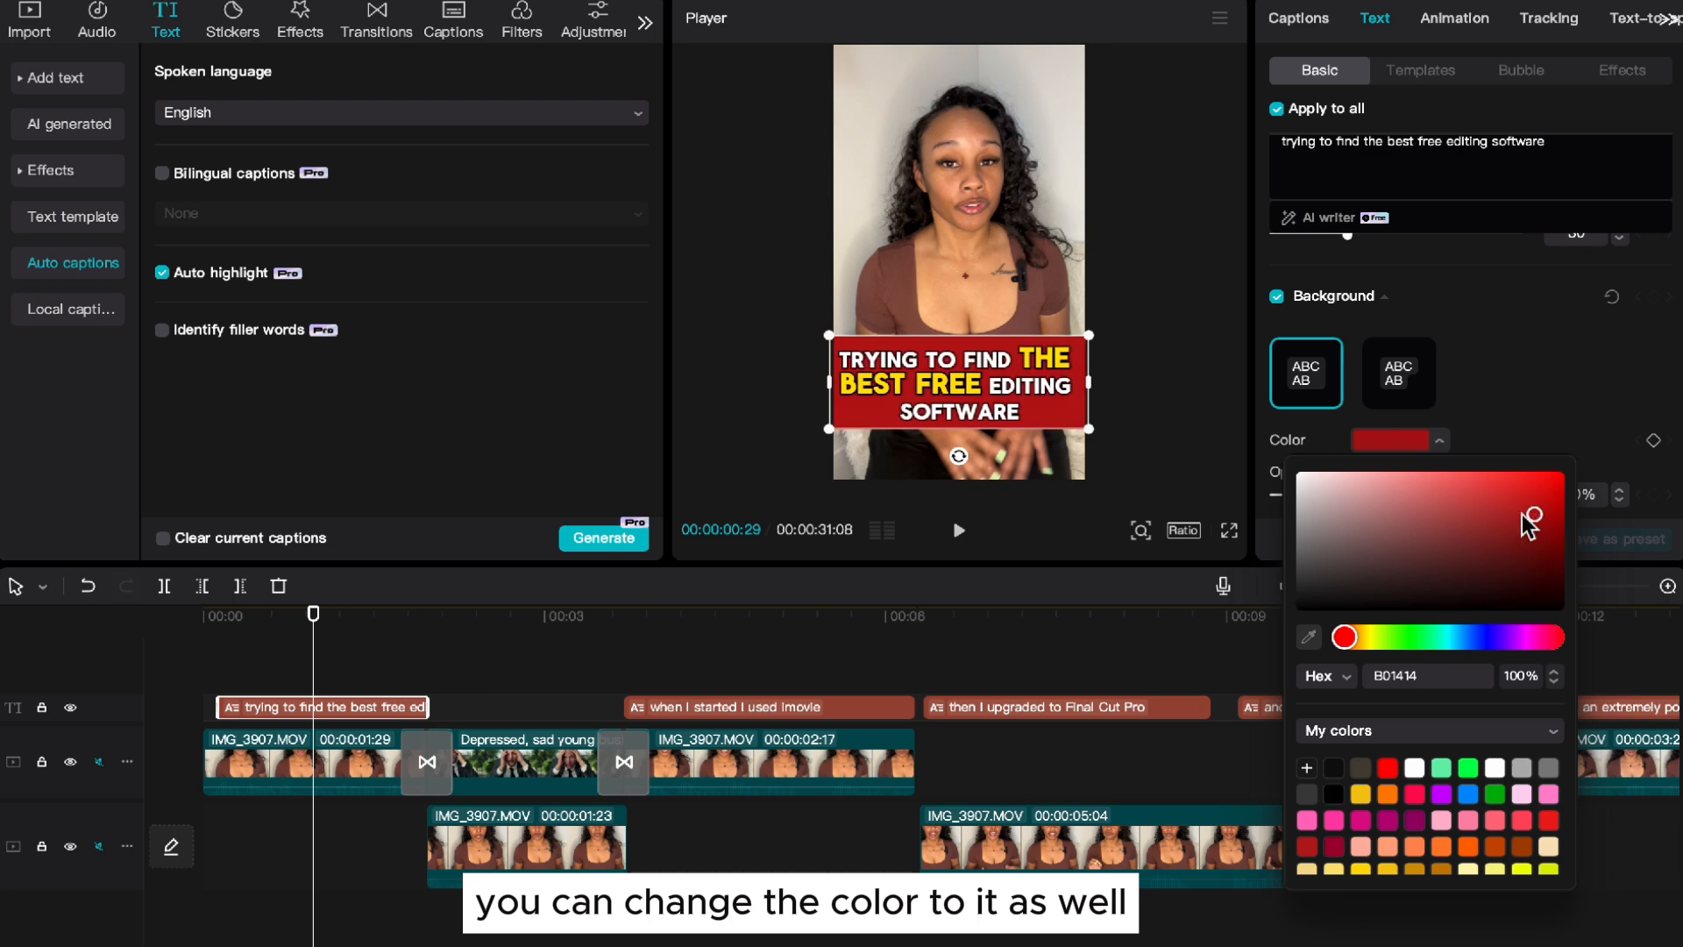
left_click_drag(1523, 517, 1397, 514)
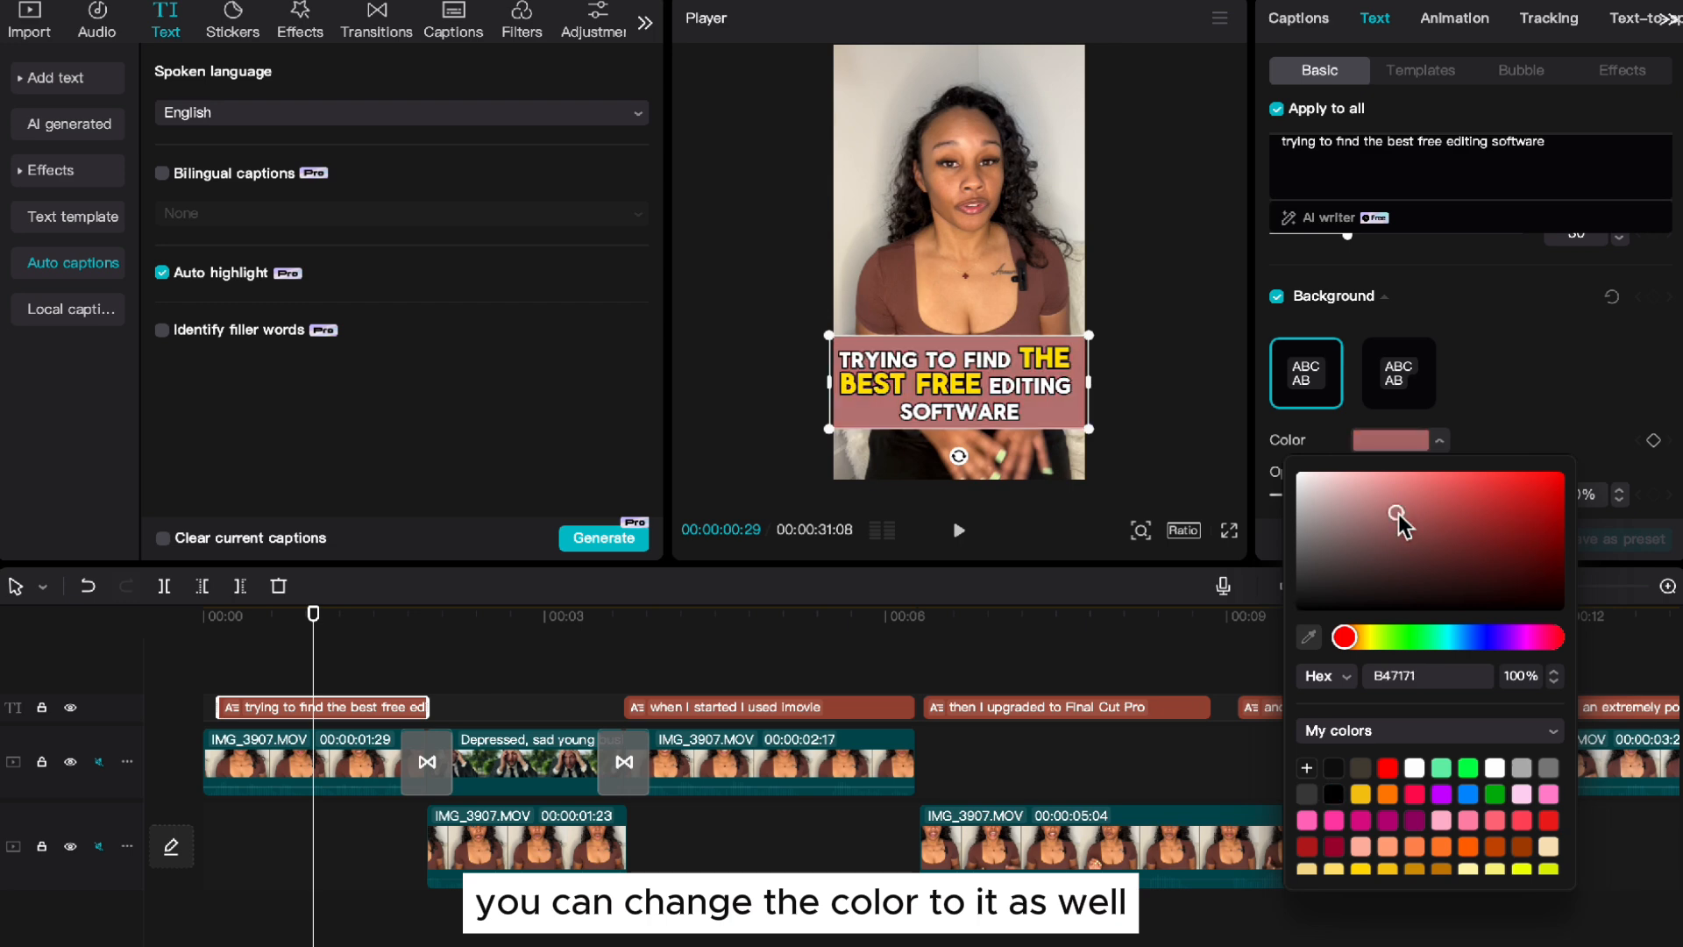
left_click(1500, 383)
Step: Set the caption background's opacity to 86% and strongly round the corners of its rectangle
scroll(1431, 492, "down", 1)
left_click(1514, 449)
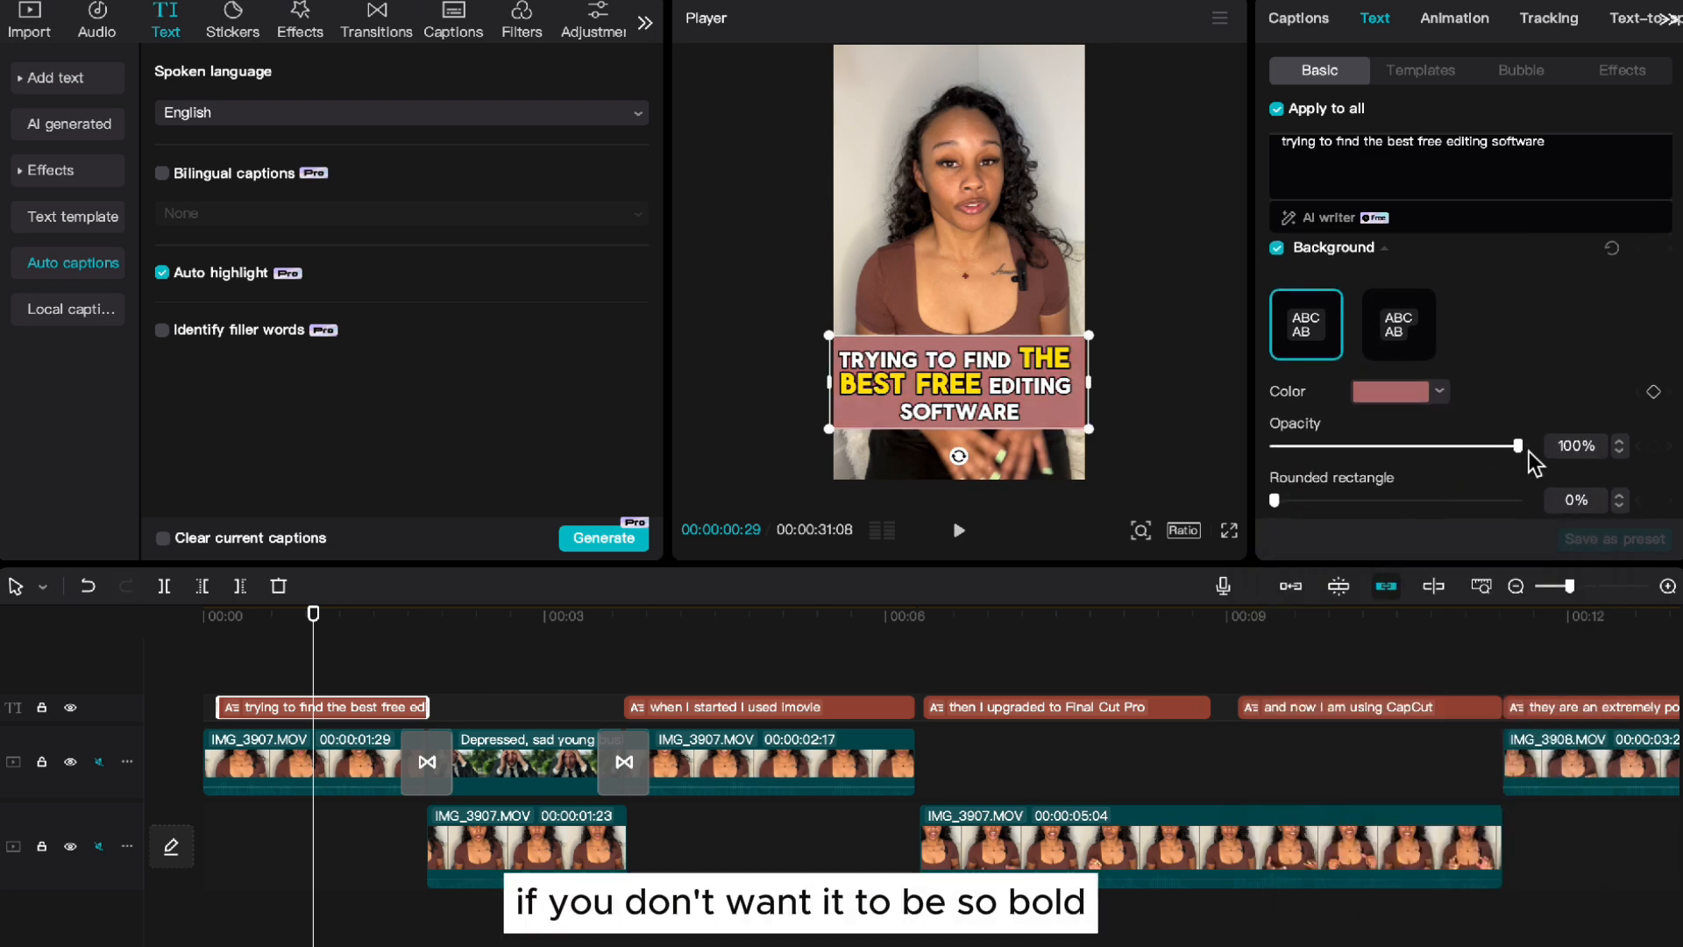
mouse_move(1523, 452)
left_mouse_down()
mouse_move(1419, 459)
mouse_move(1484, 457)
left_mouse_up()
scroll(1434, 457, "down", 3)
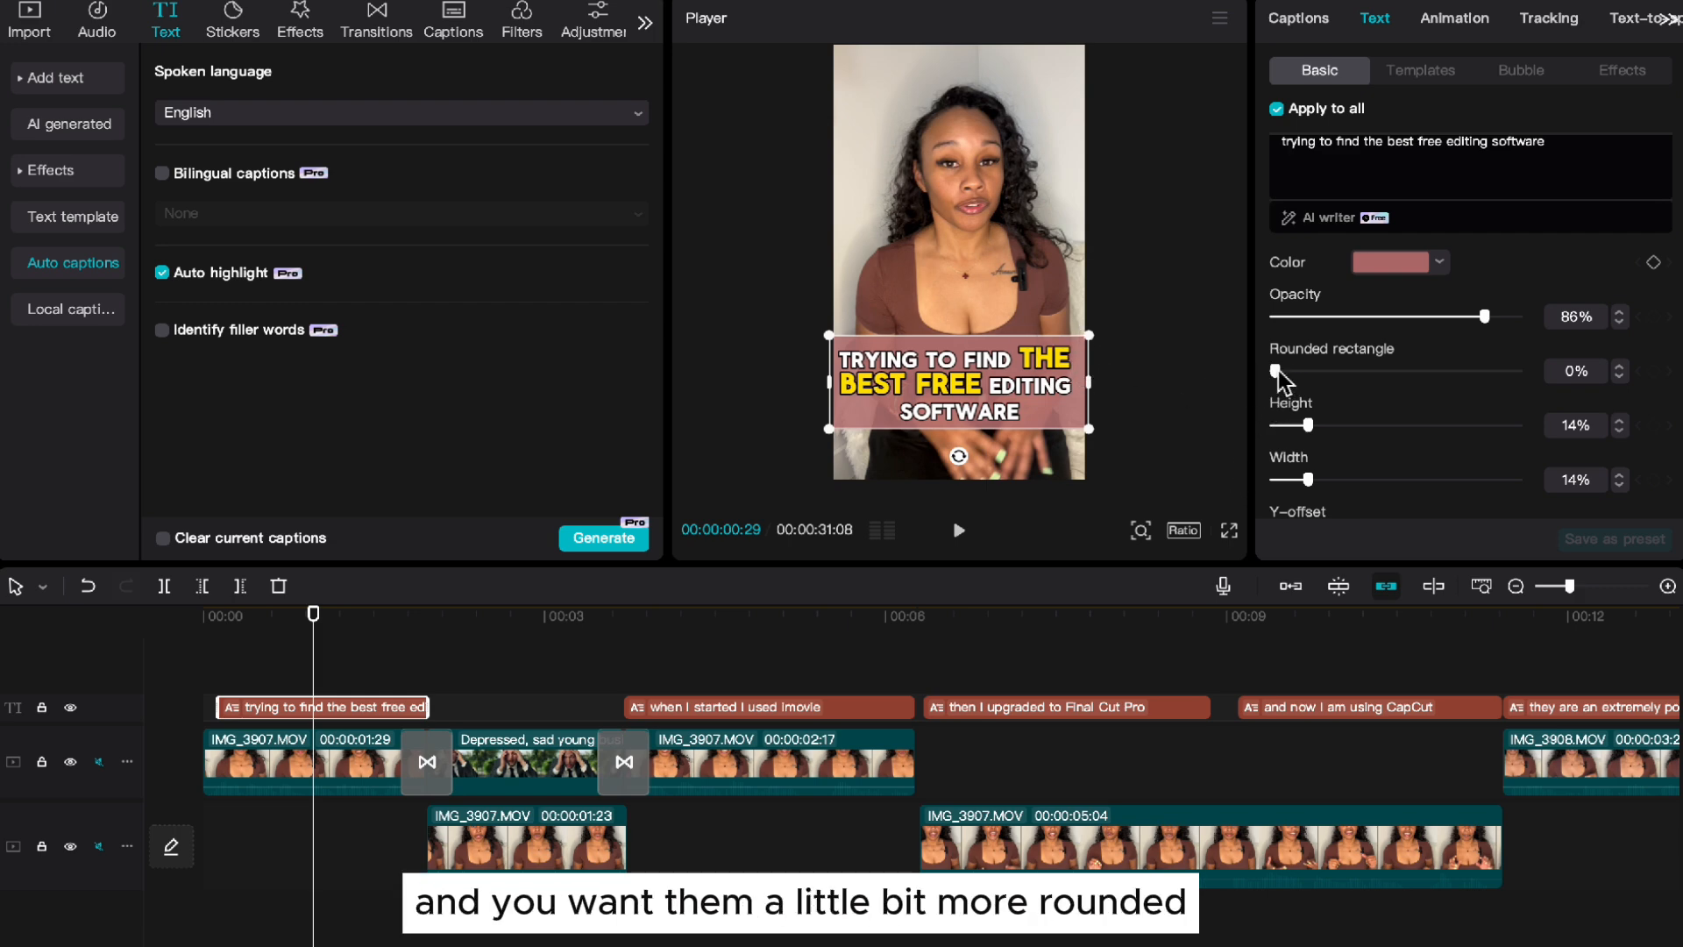
left_click_drag(1276, 370, 1503, 369)
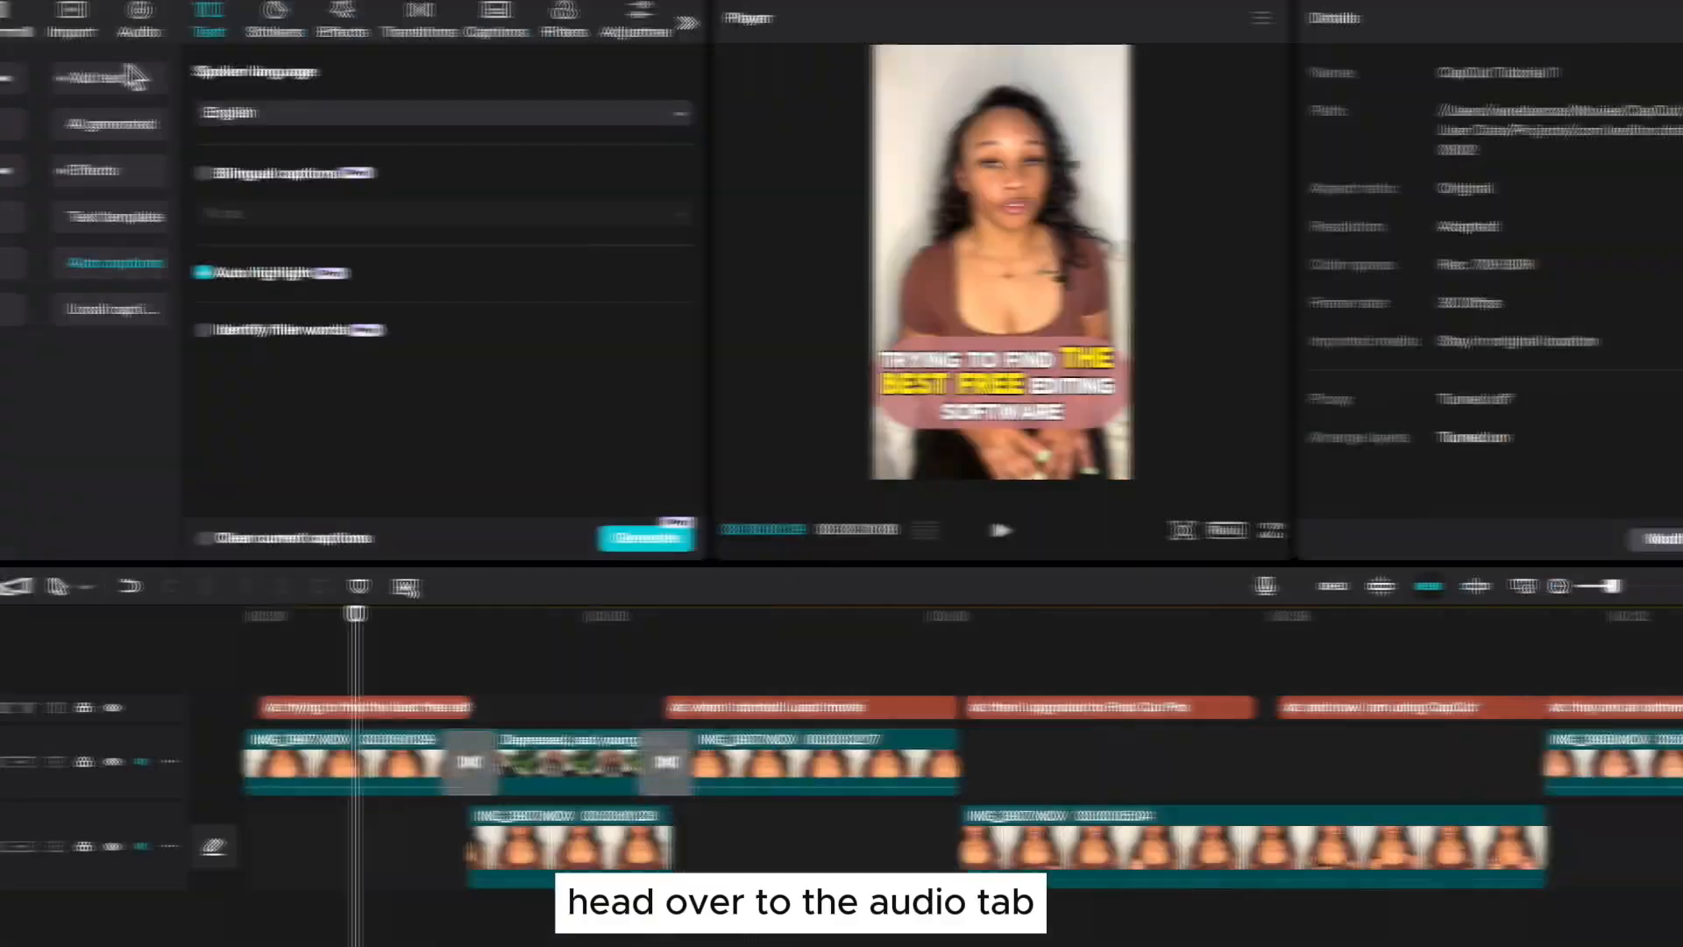
Step: Browse the audio library's music, looking at the VIP HOT and Trending categories
left_click(138, 24)
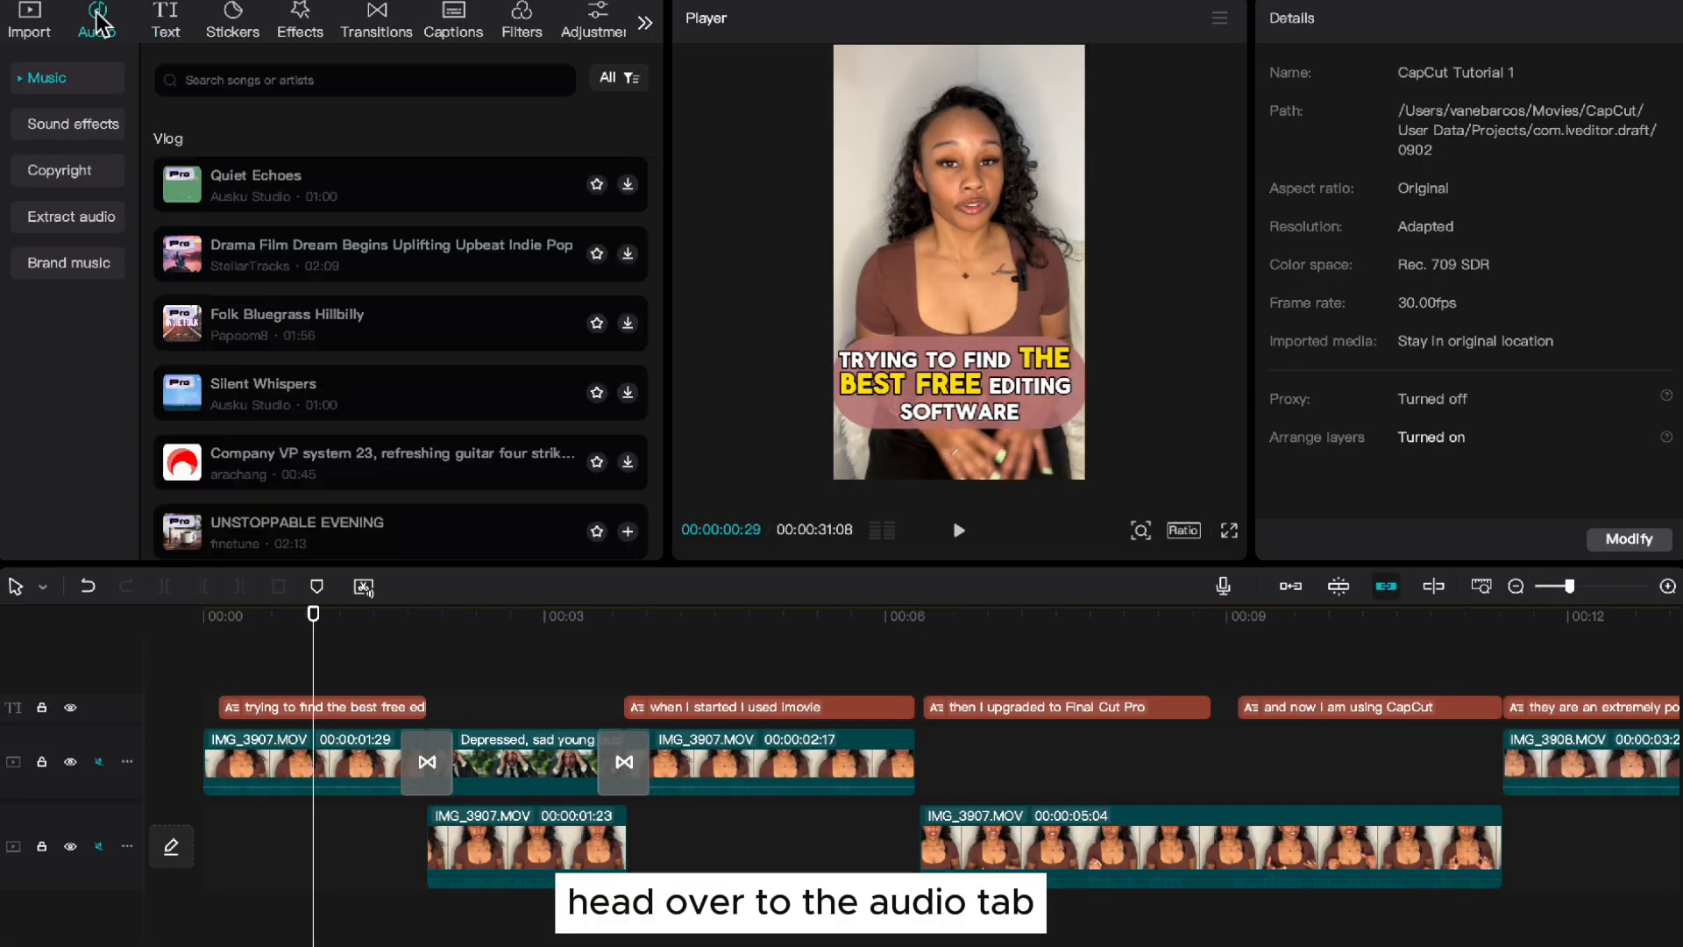
left_click(22, 81)
left_click(56, 165)
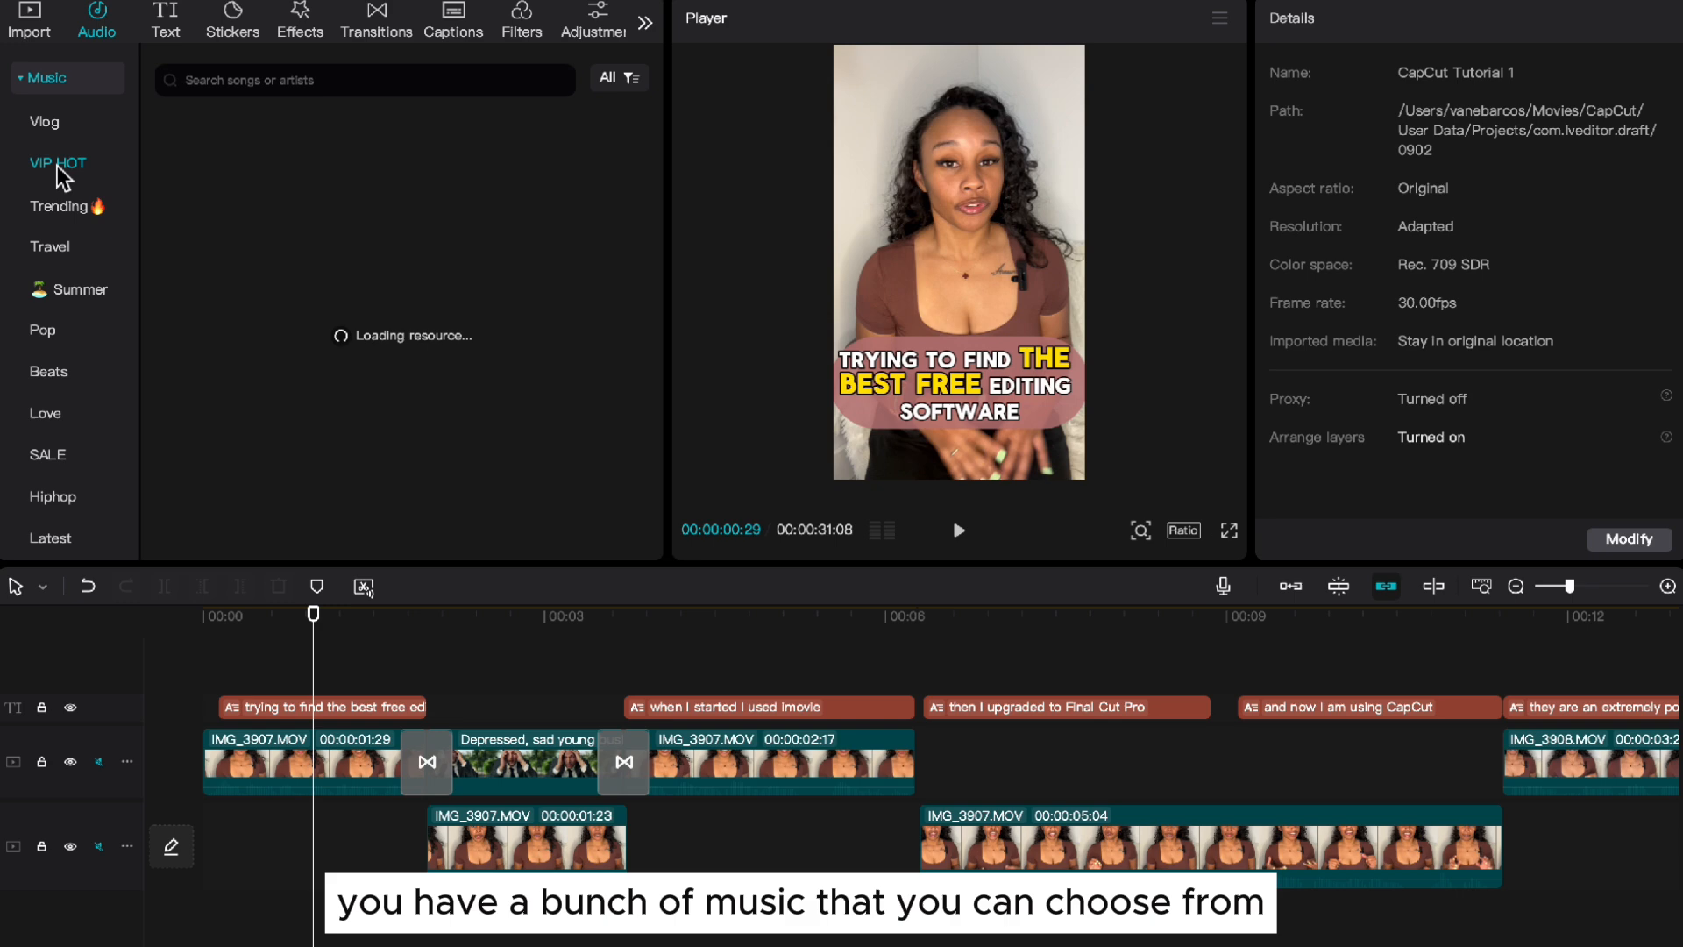
left_click(61, 209)
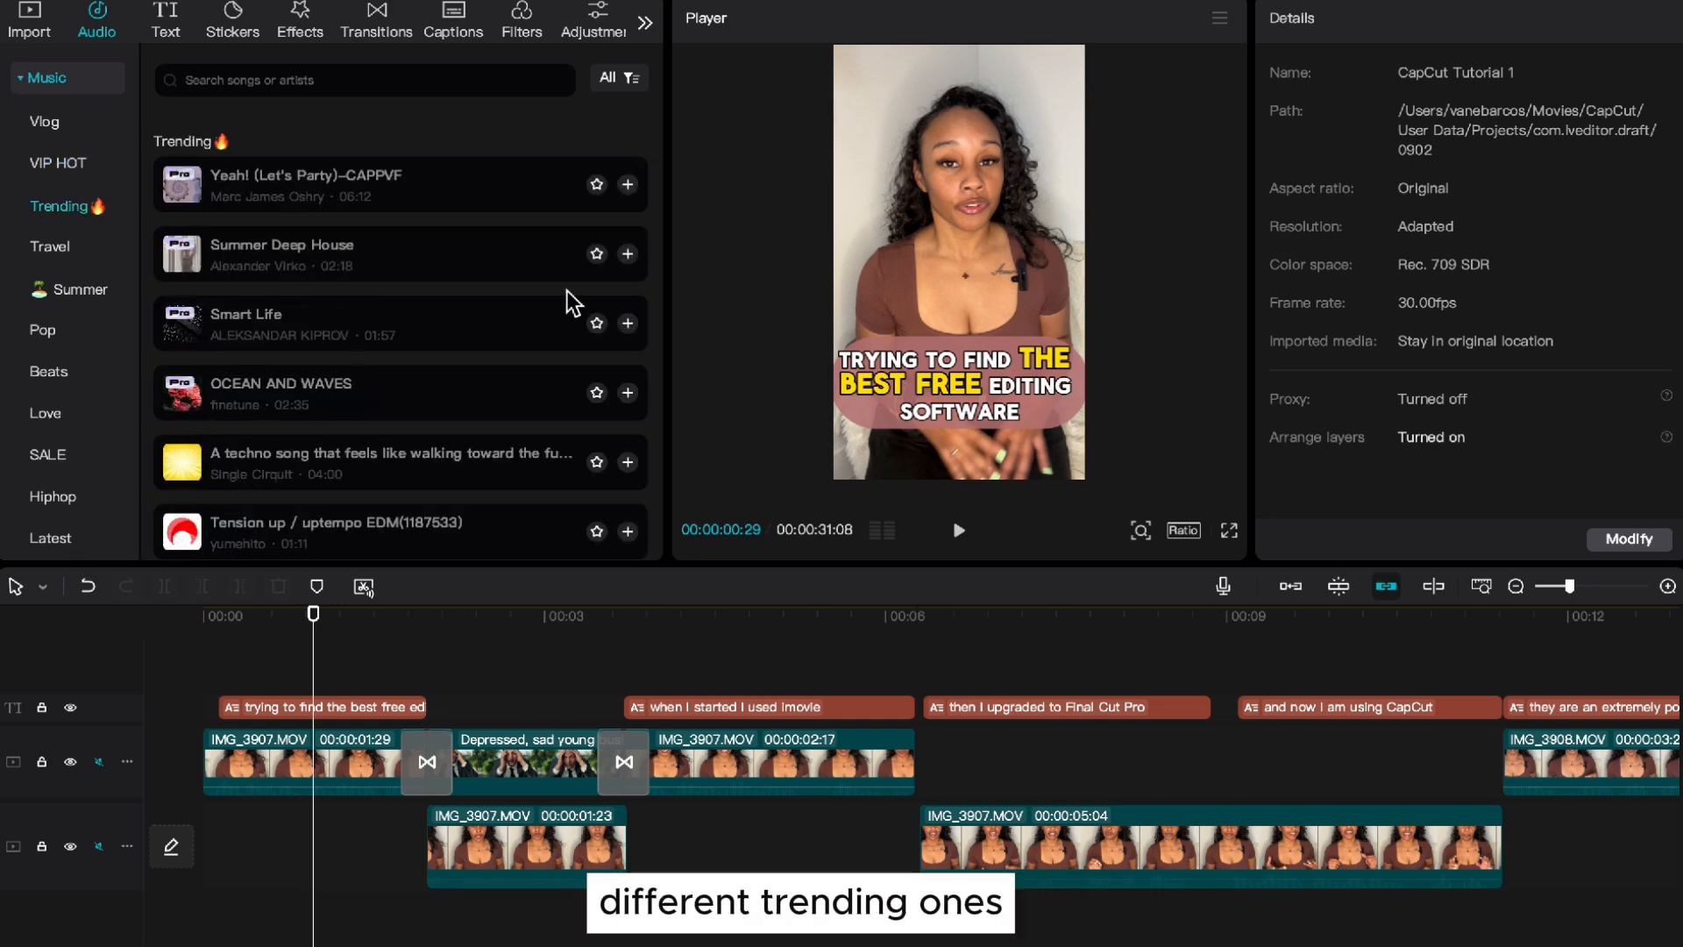
scroll(545, 316, "down", 5)
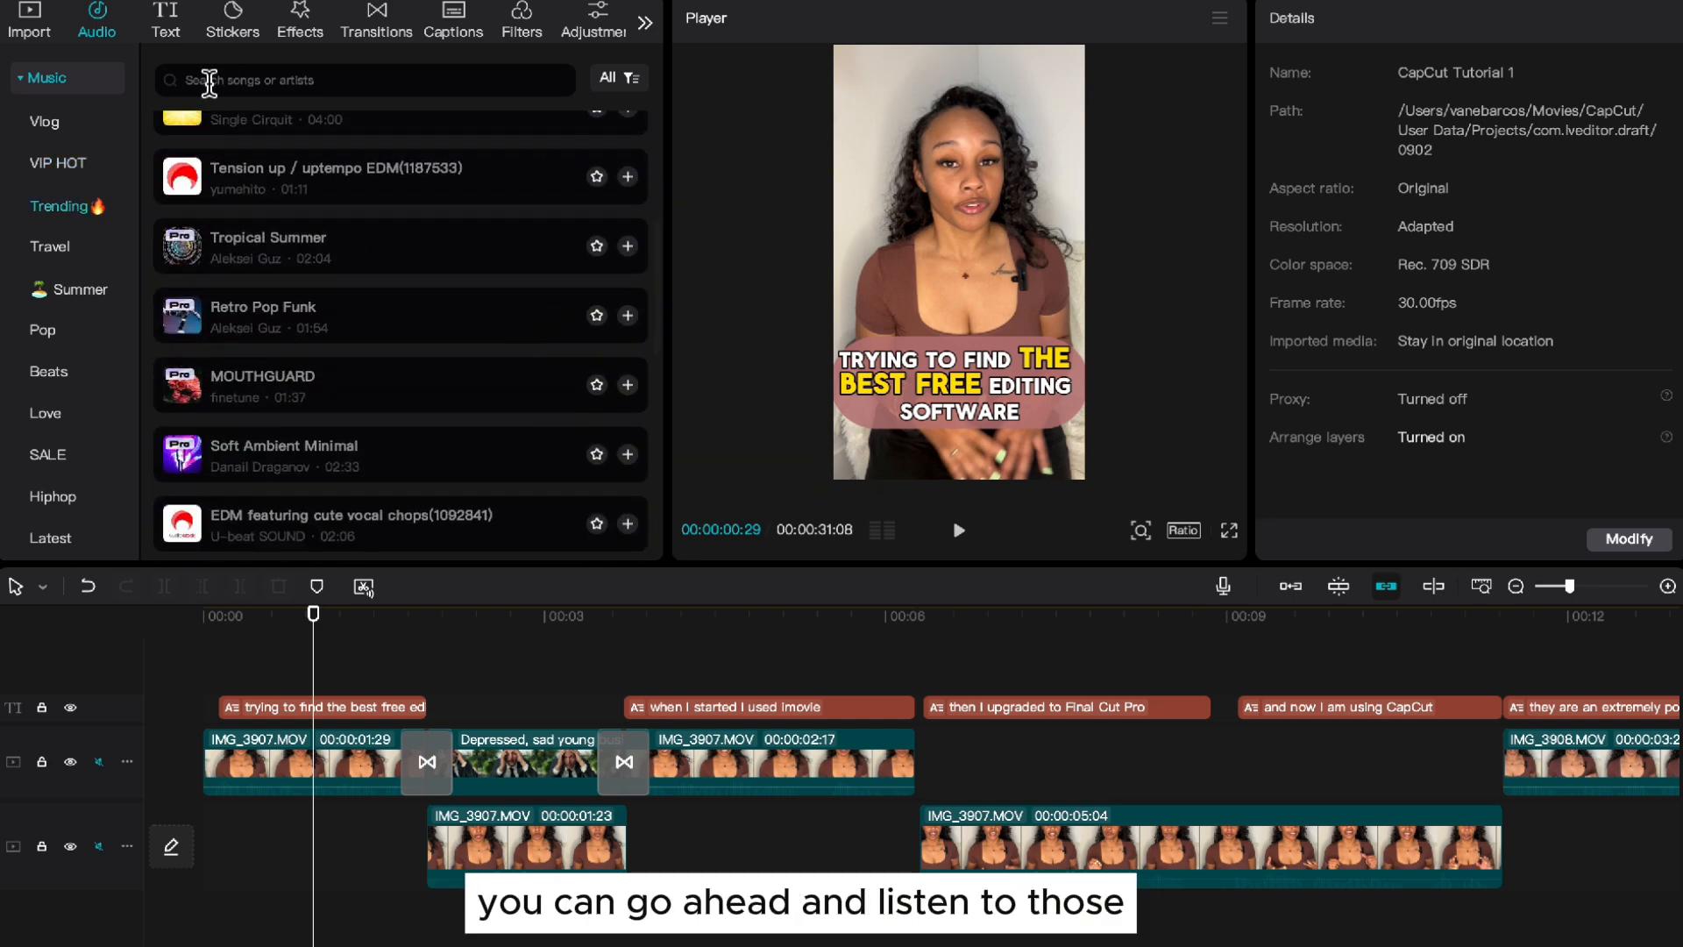
Step: Look through the sound effects library and open its Favorites category
left_click(44, 77)
left_click(58, 125)
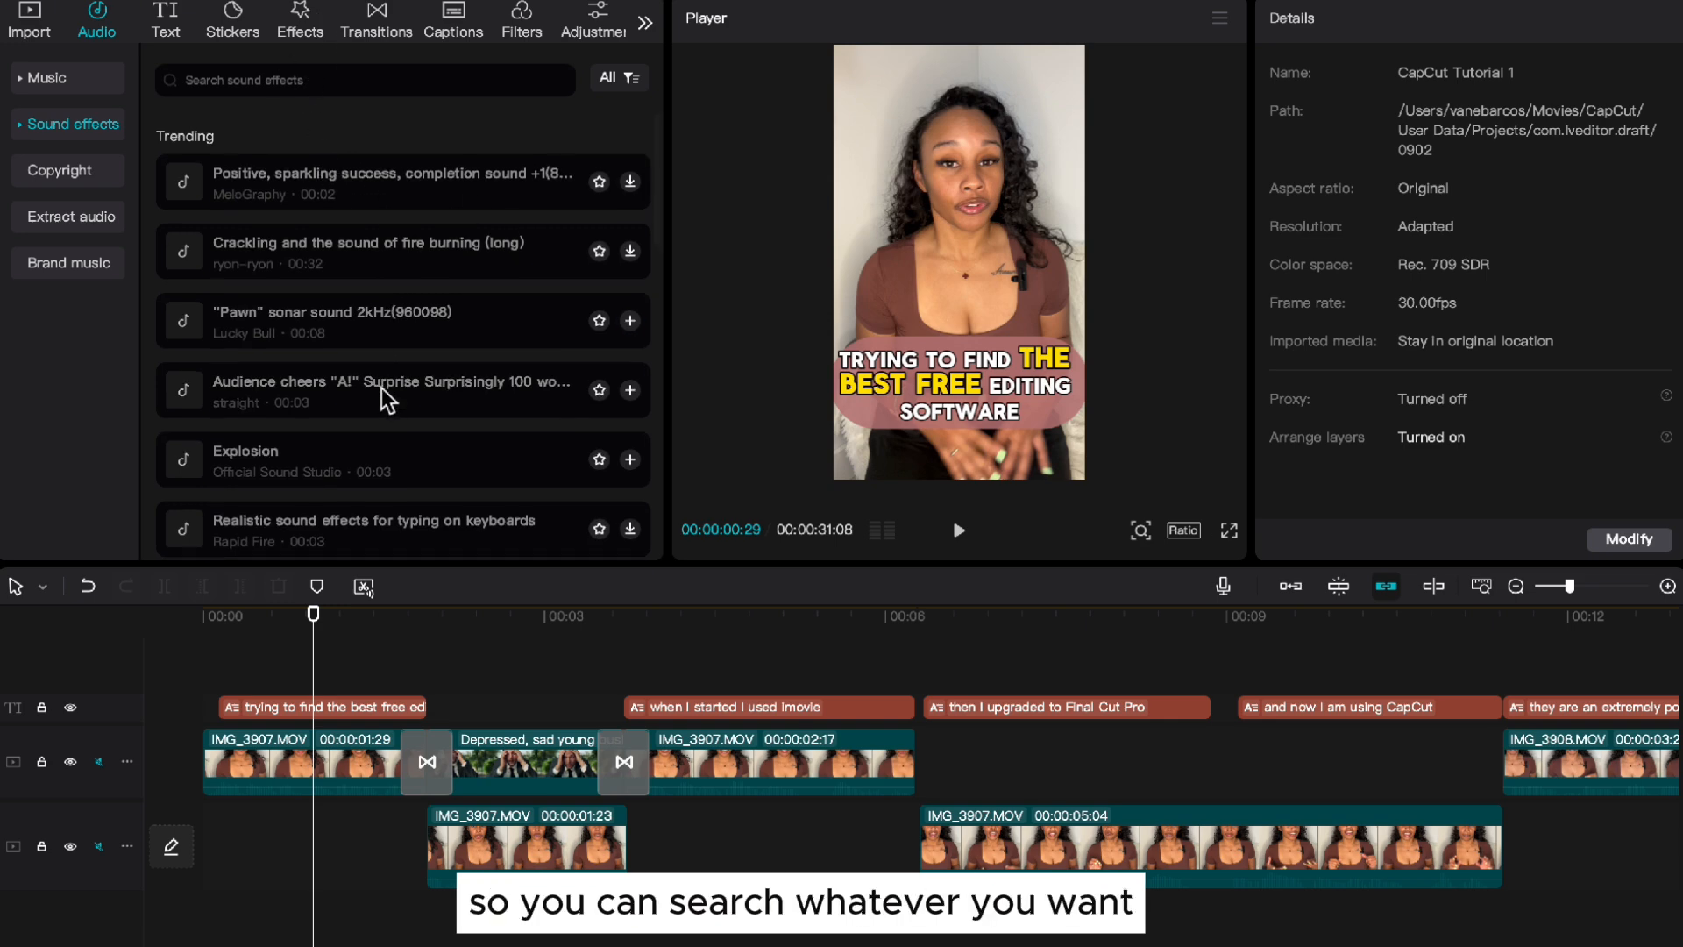
scroll(381, 387, "down", 2)
scroll(381, 386, "up", 2)
left_click(58, 123)
left_click(52, 168)
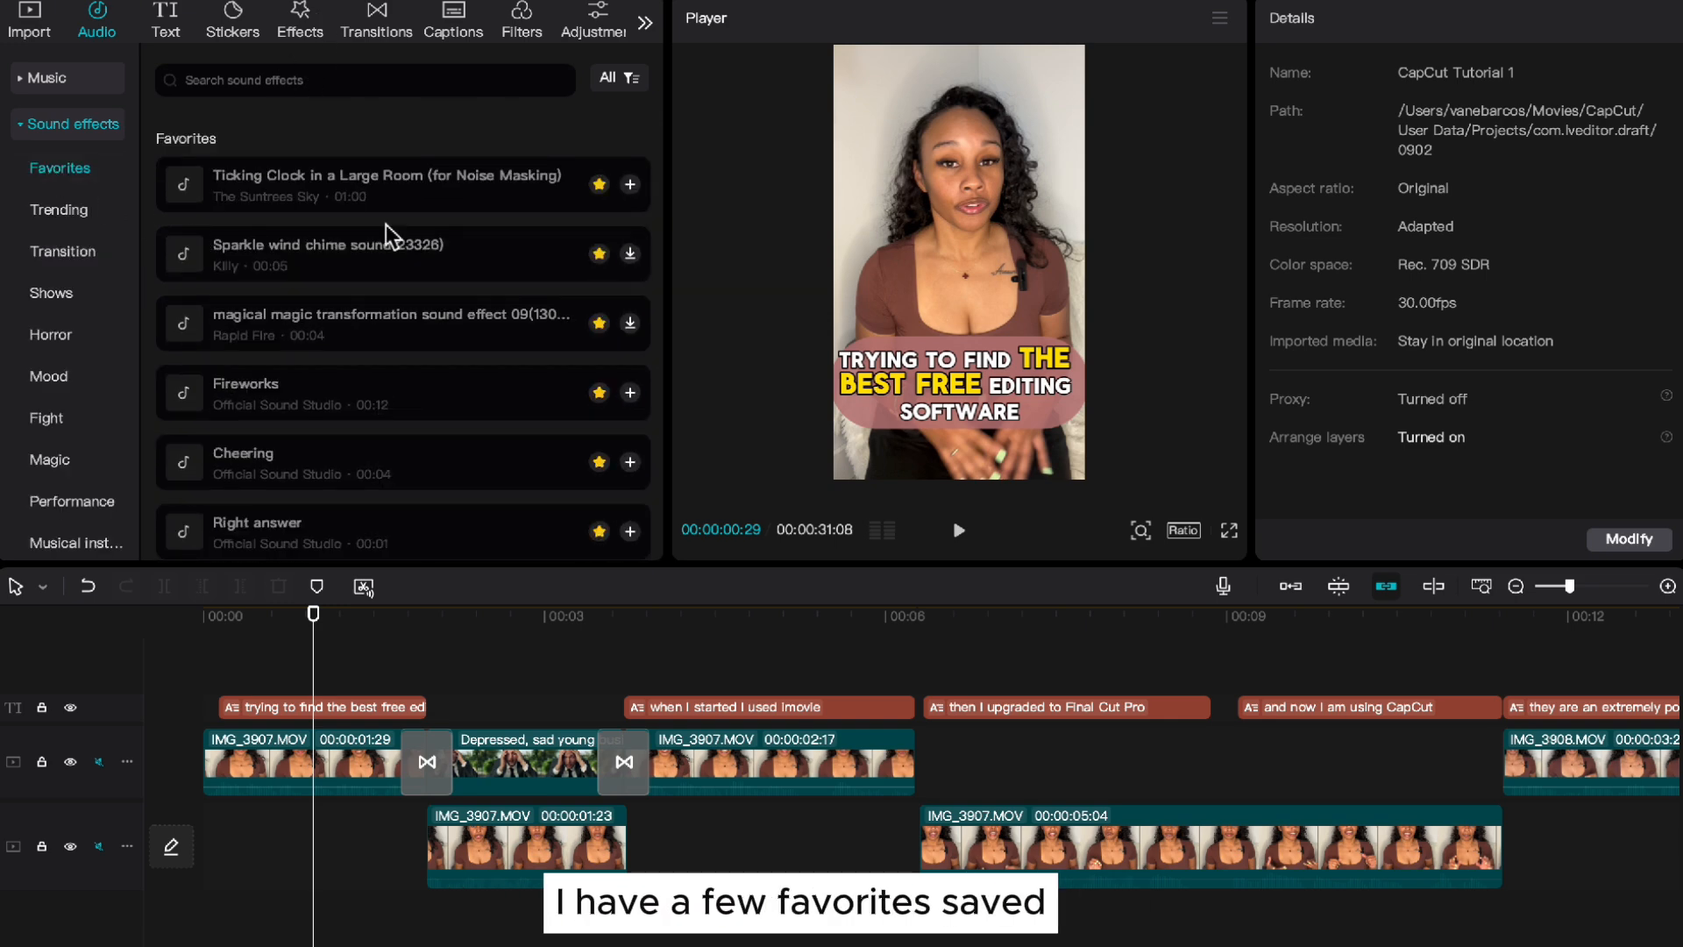
Step: Listen to favorite sound effects including Ticking Clock, Rapid swish, Mouse single click 2, Bell ding, Woosh and Ding, and open the Trending sound effects
left_click(354, 191)
scroll(281, 259, "down", 5)
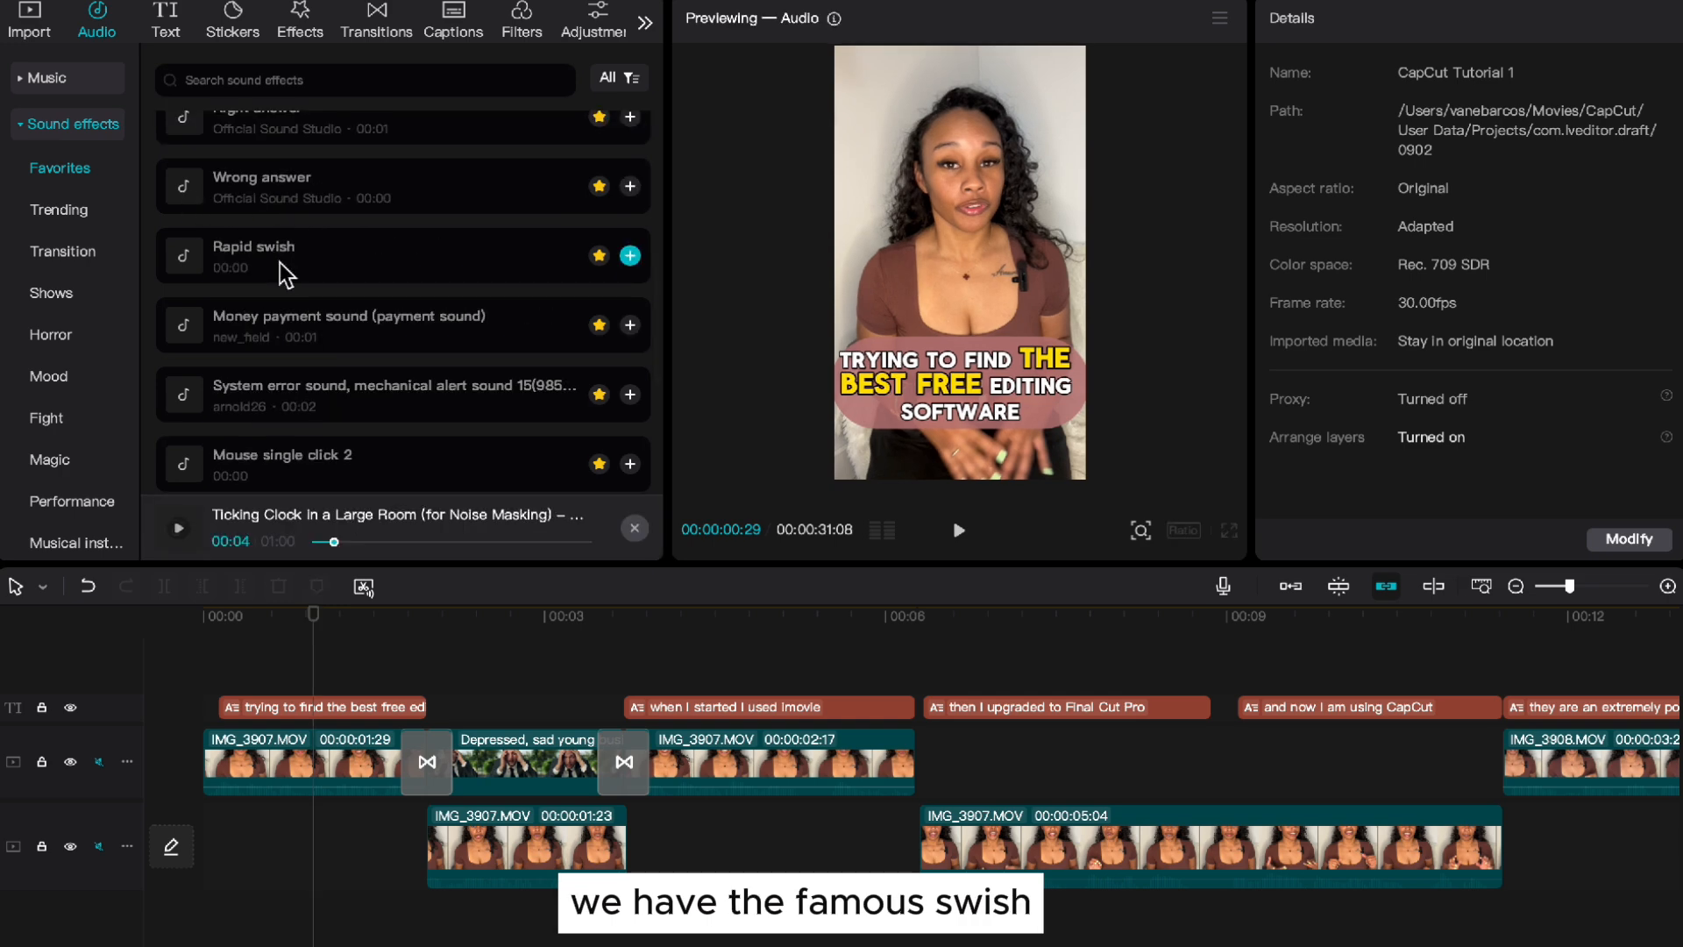
left_click(281, 261)
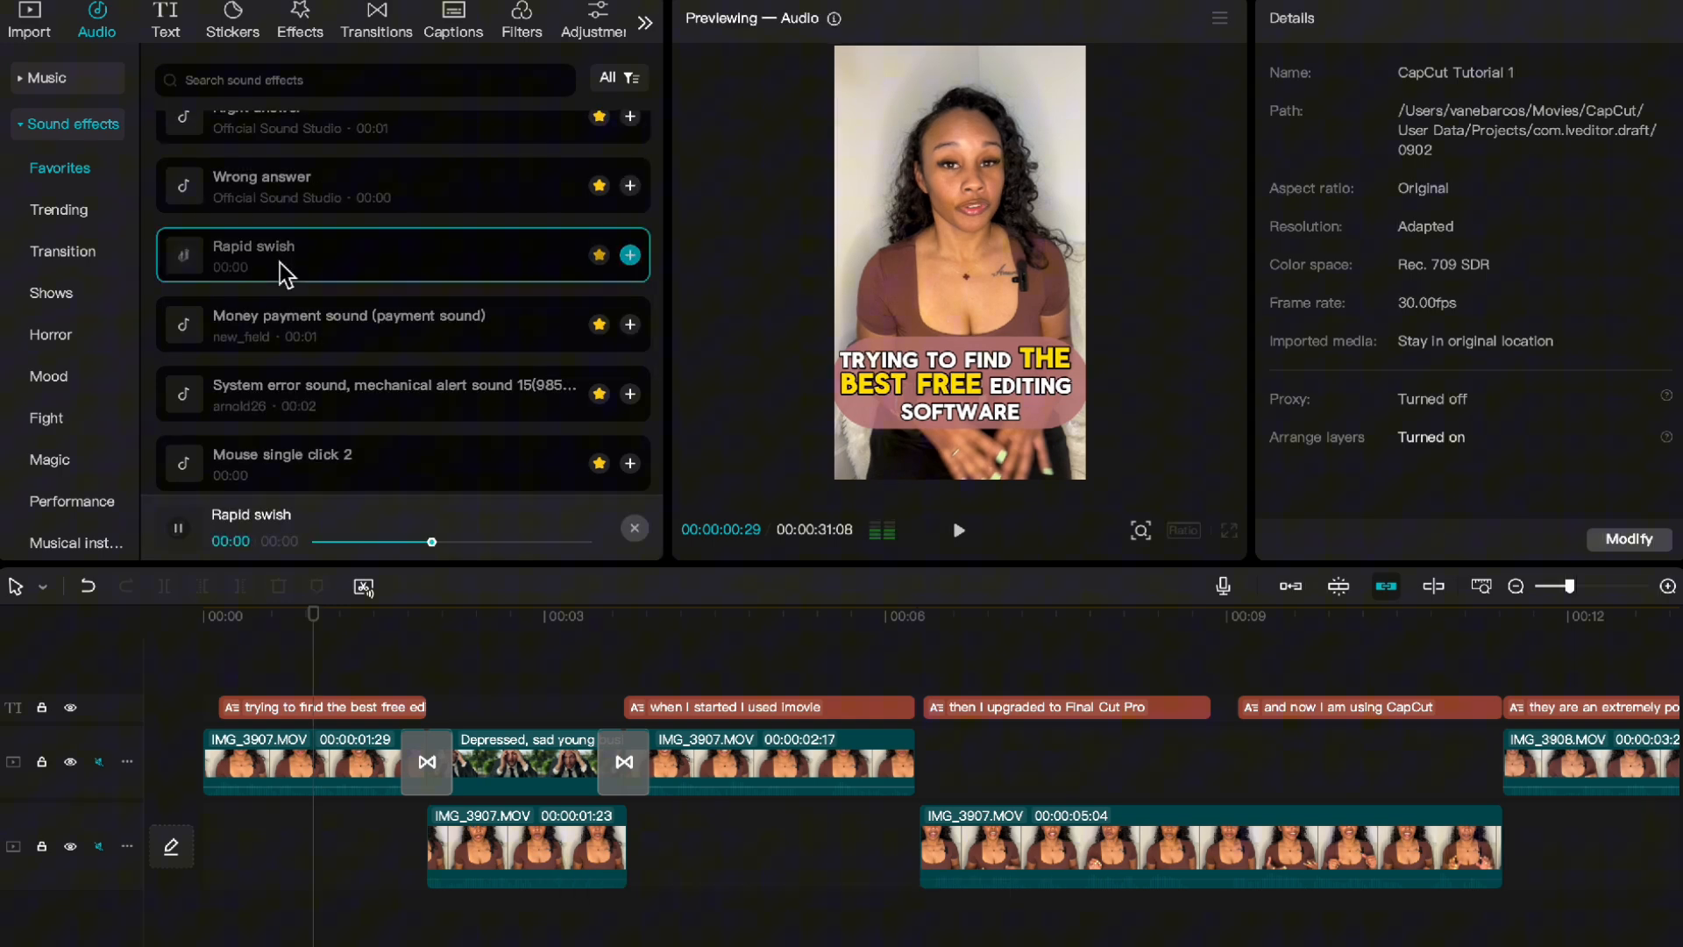
left_click(291, 326)
scroll(296, 326, "down", 2)
left_click(294, 317)
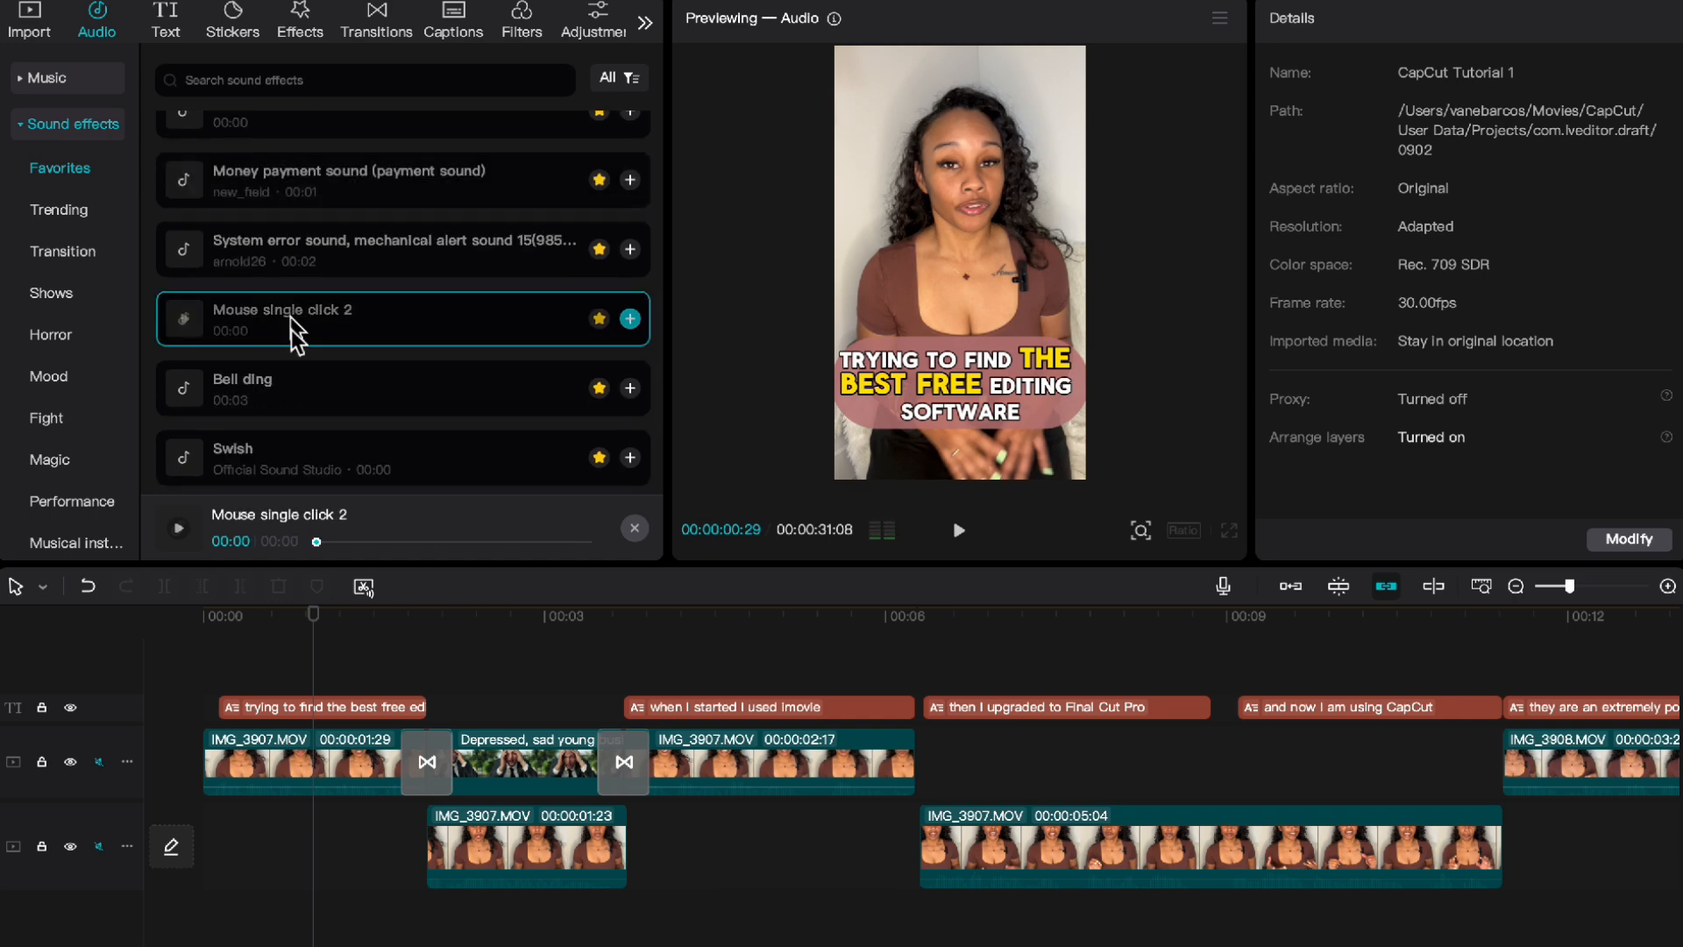
left_click(295, 392)
scroll(296, 386, "down", 2)
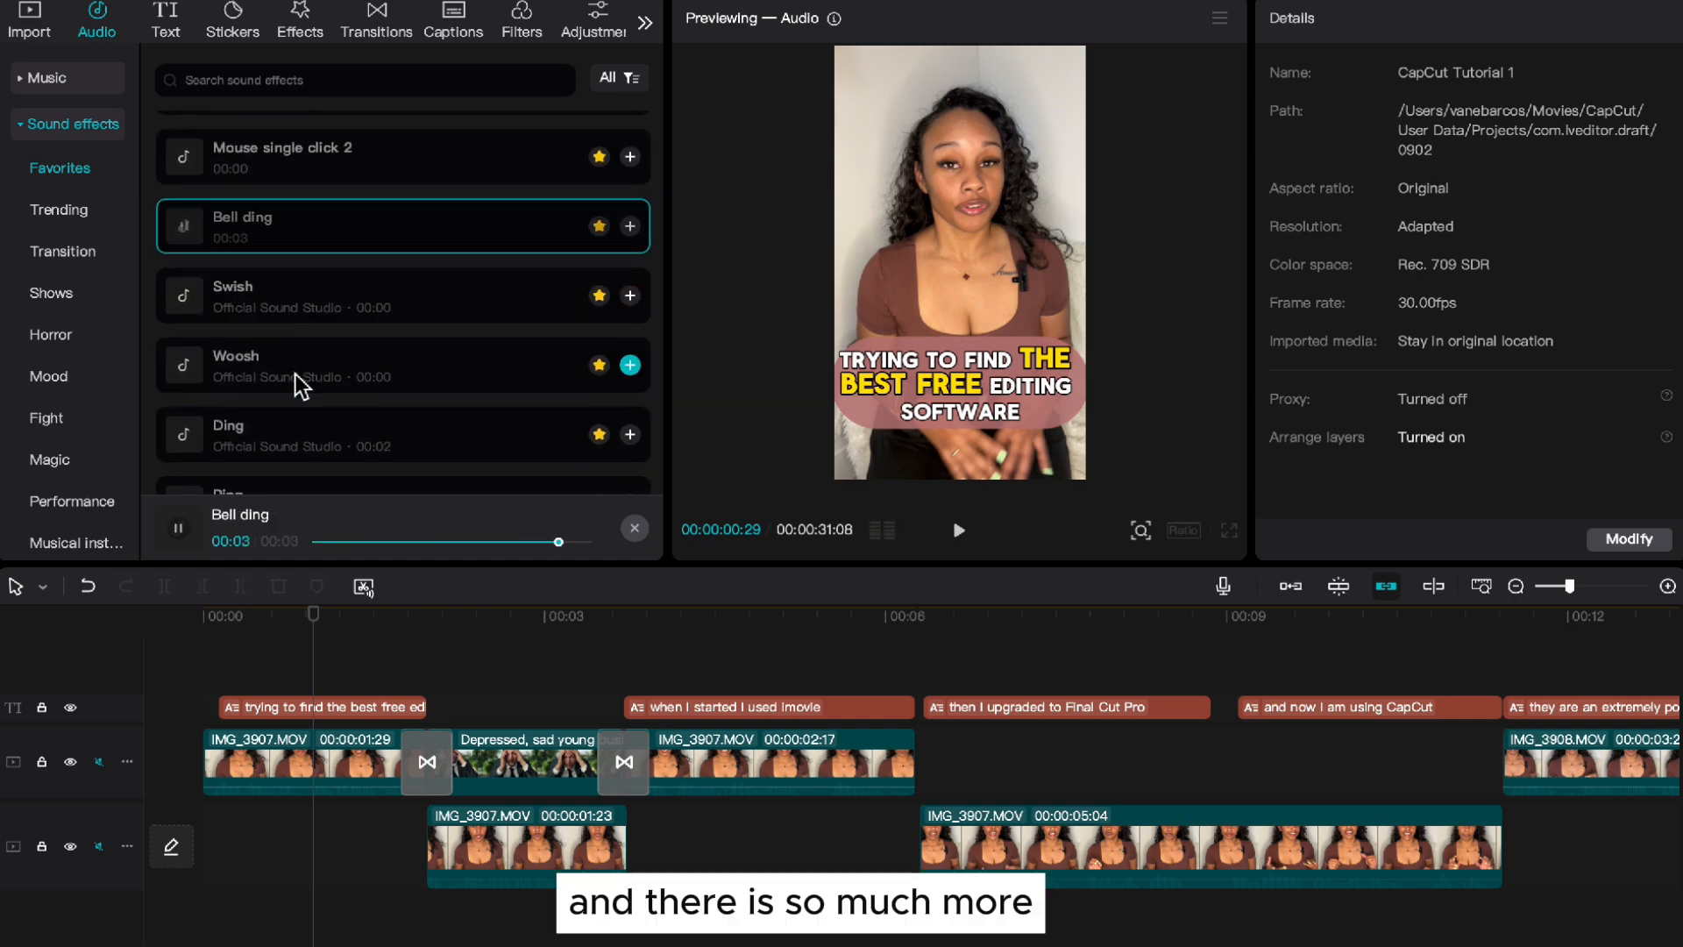
left_click(293, 373)
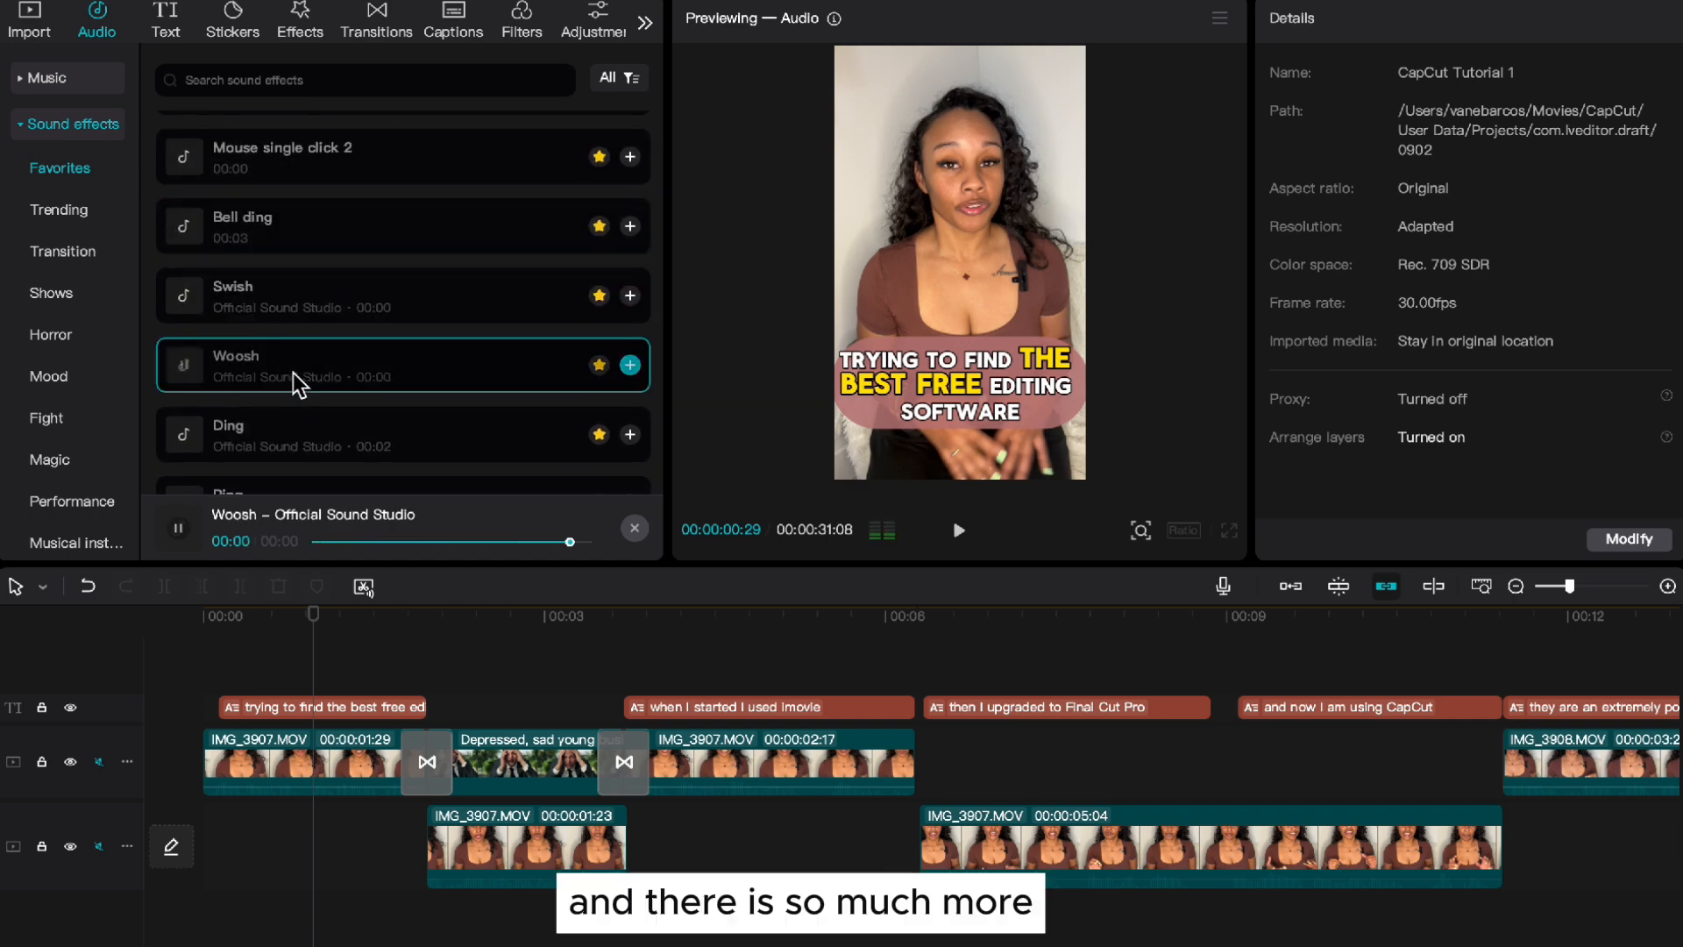
left_click(317, 443)
scroll(316, 442, "down", 3)
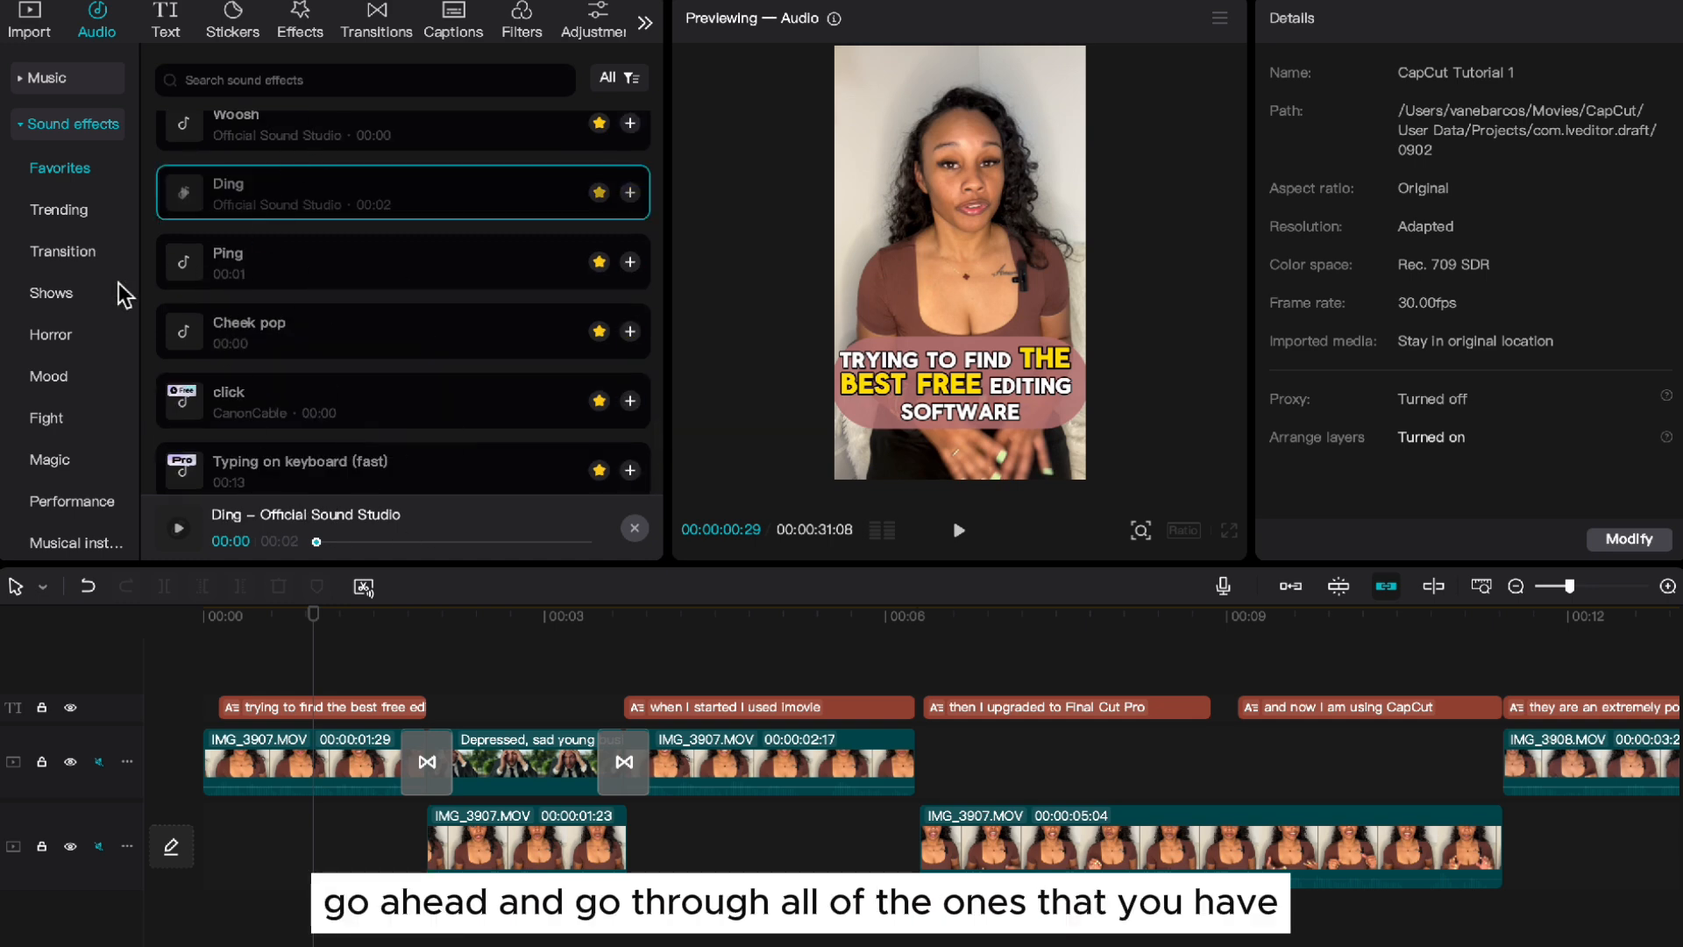
left_click(56, 219)
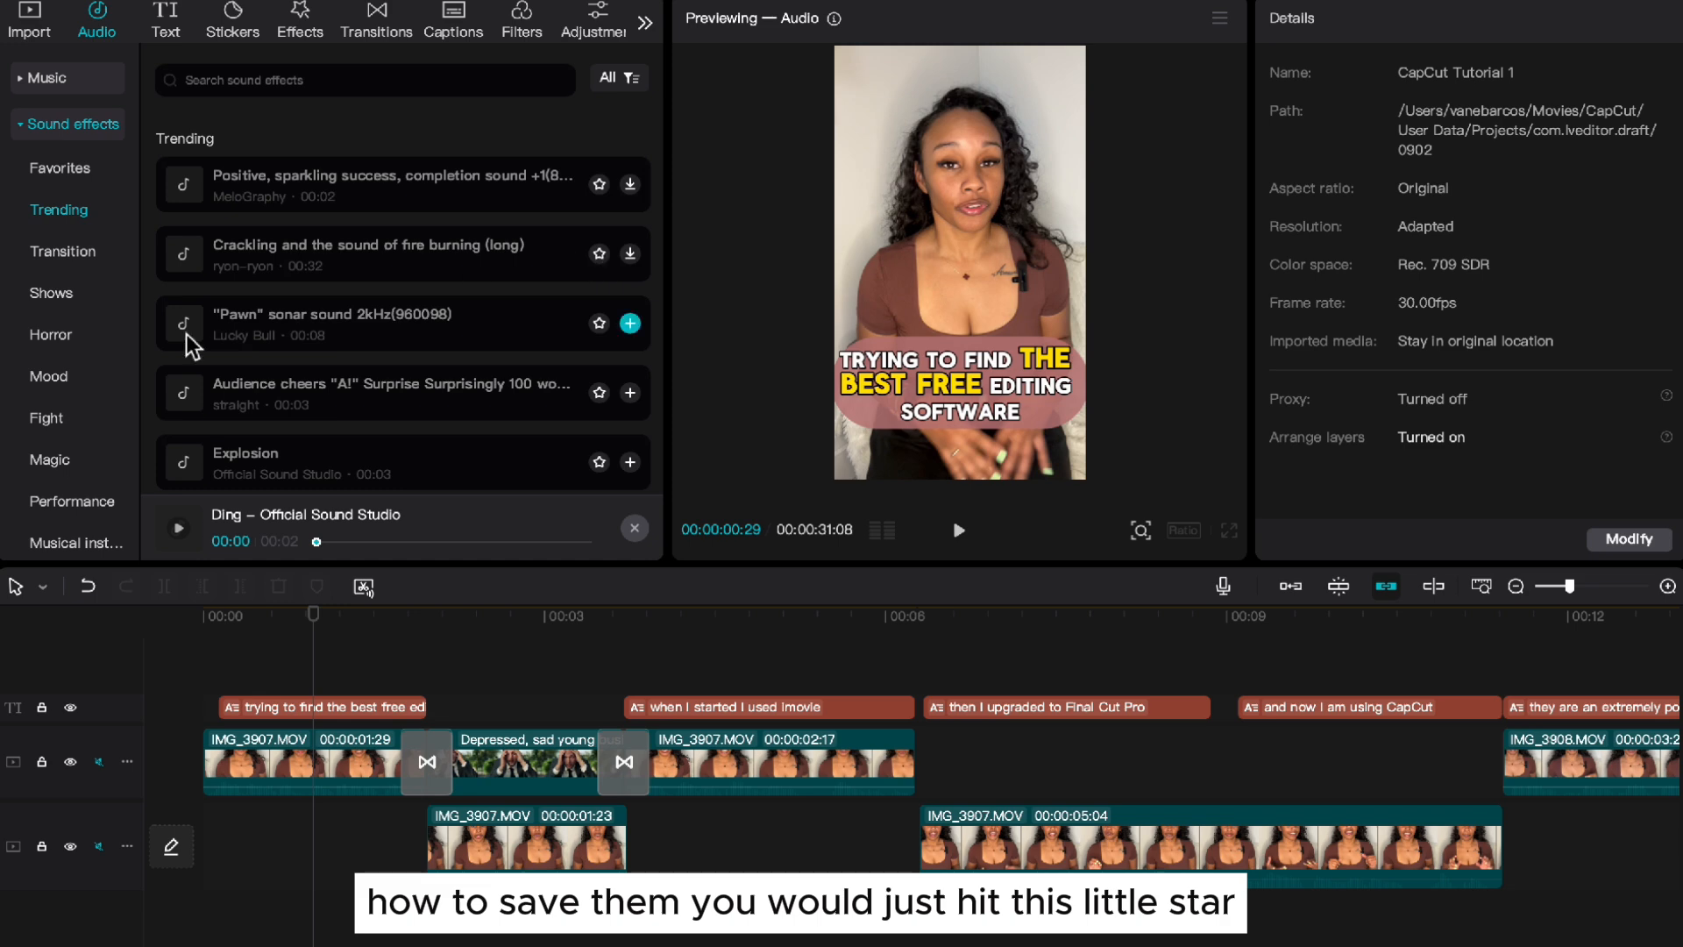
Step: Add the favorite sound effect Ticking Clock in a Large Room beneath the clips near 00:24 and trim its start to about 00:24:13
scroll(41, 446, "down", 5)
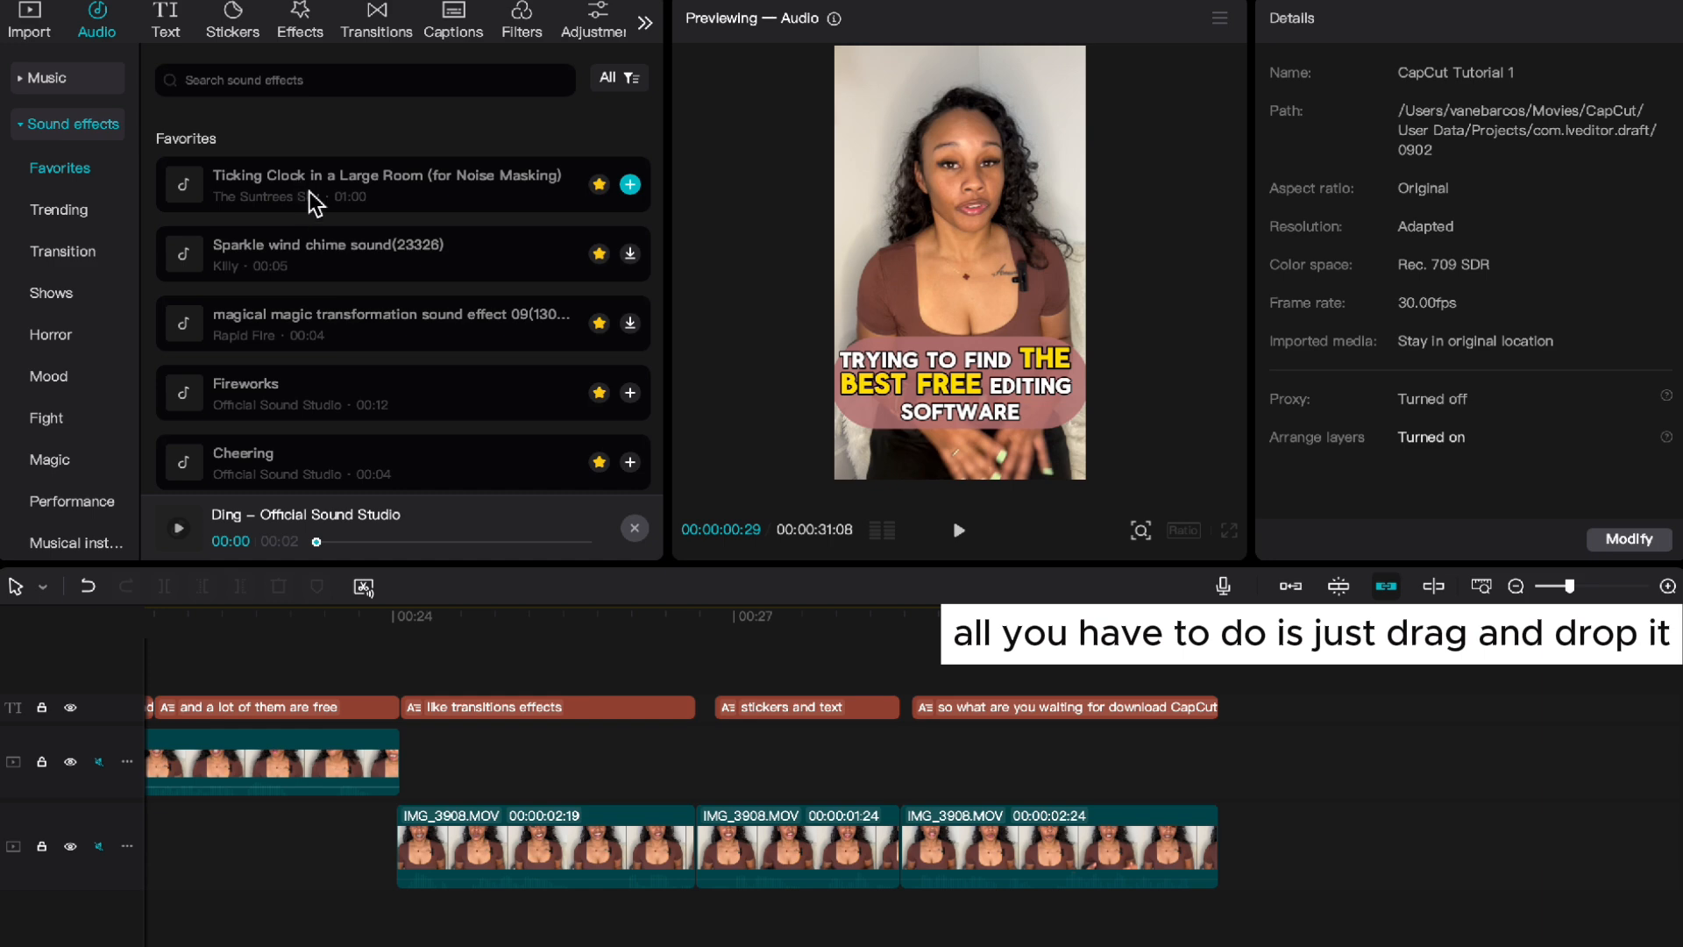
left_click_drag(314, 204, 526, 911)
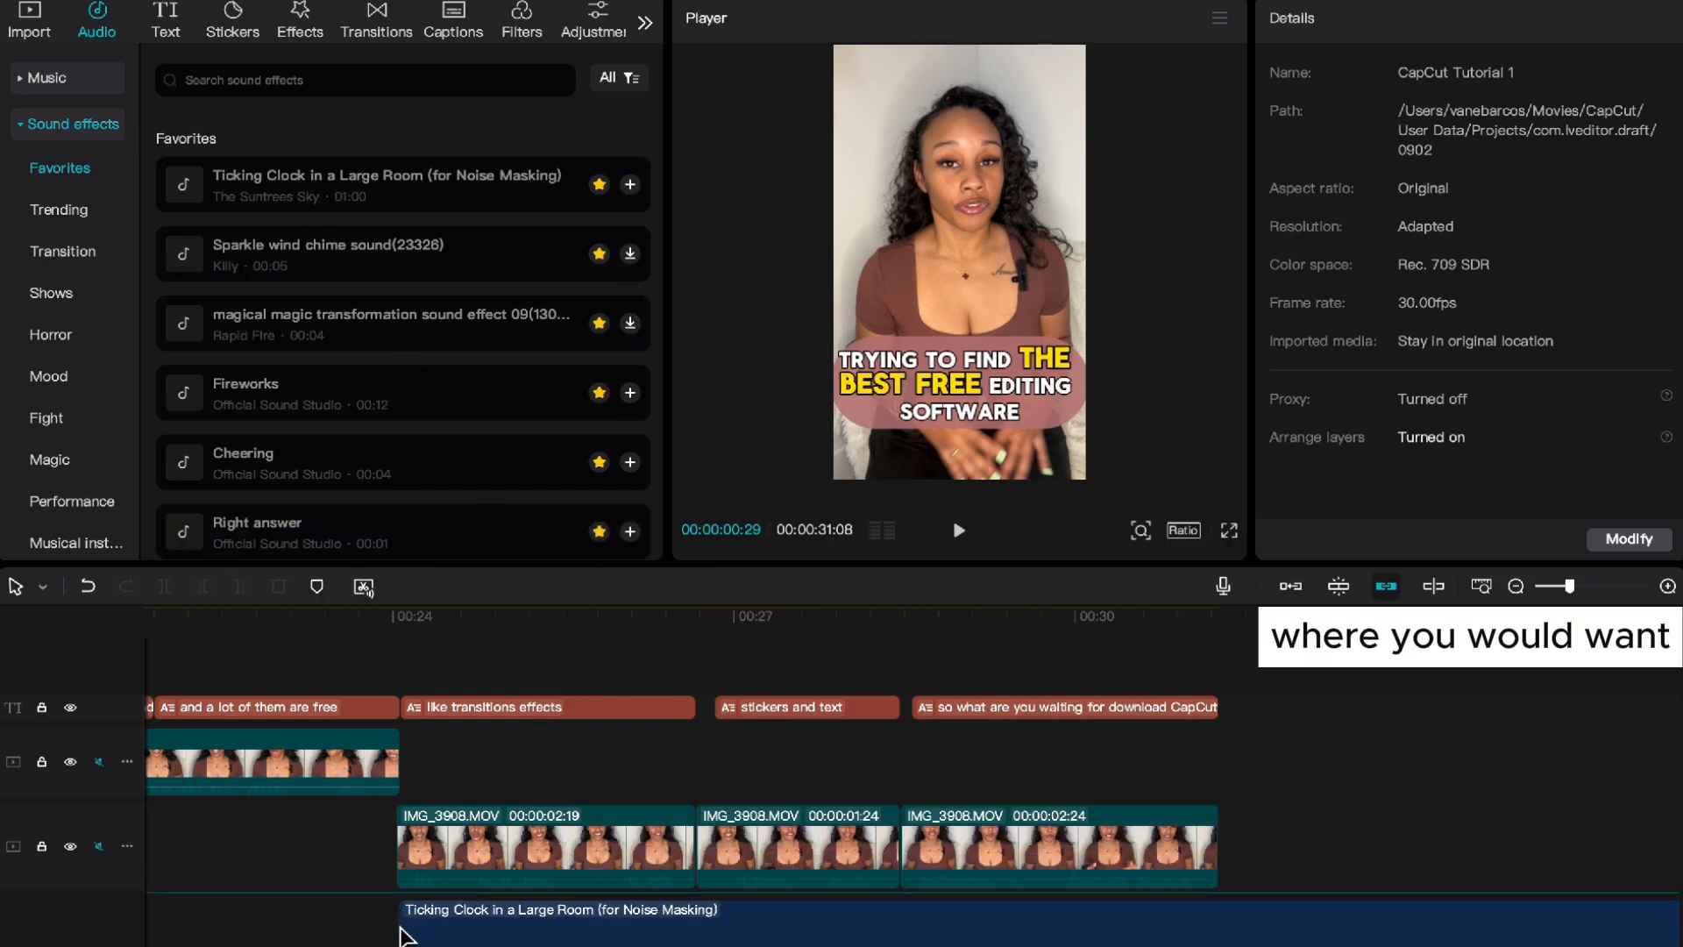
left_click_drag(405, 936, 398, 934)
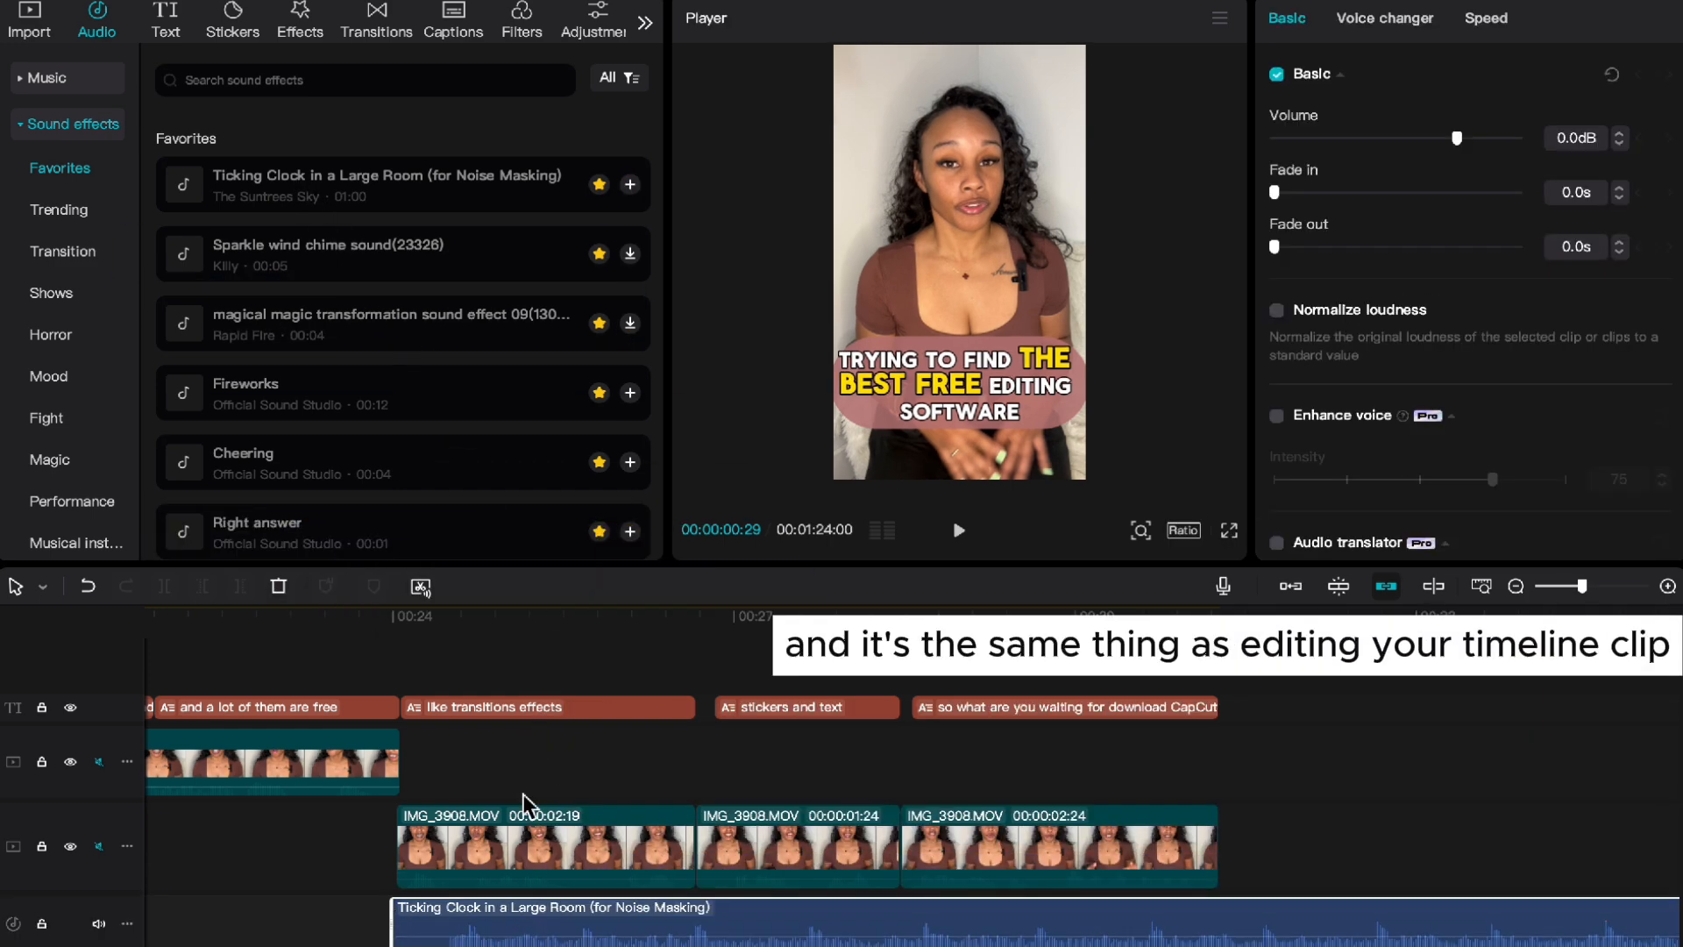
left_click_drag(392, 922, 446, 922)
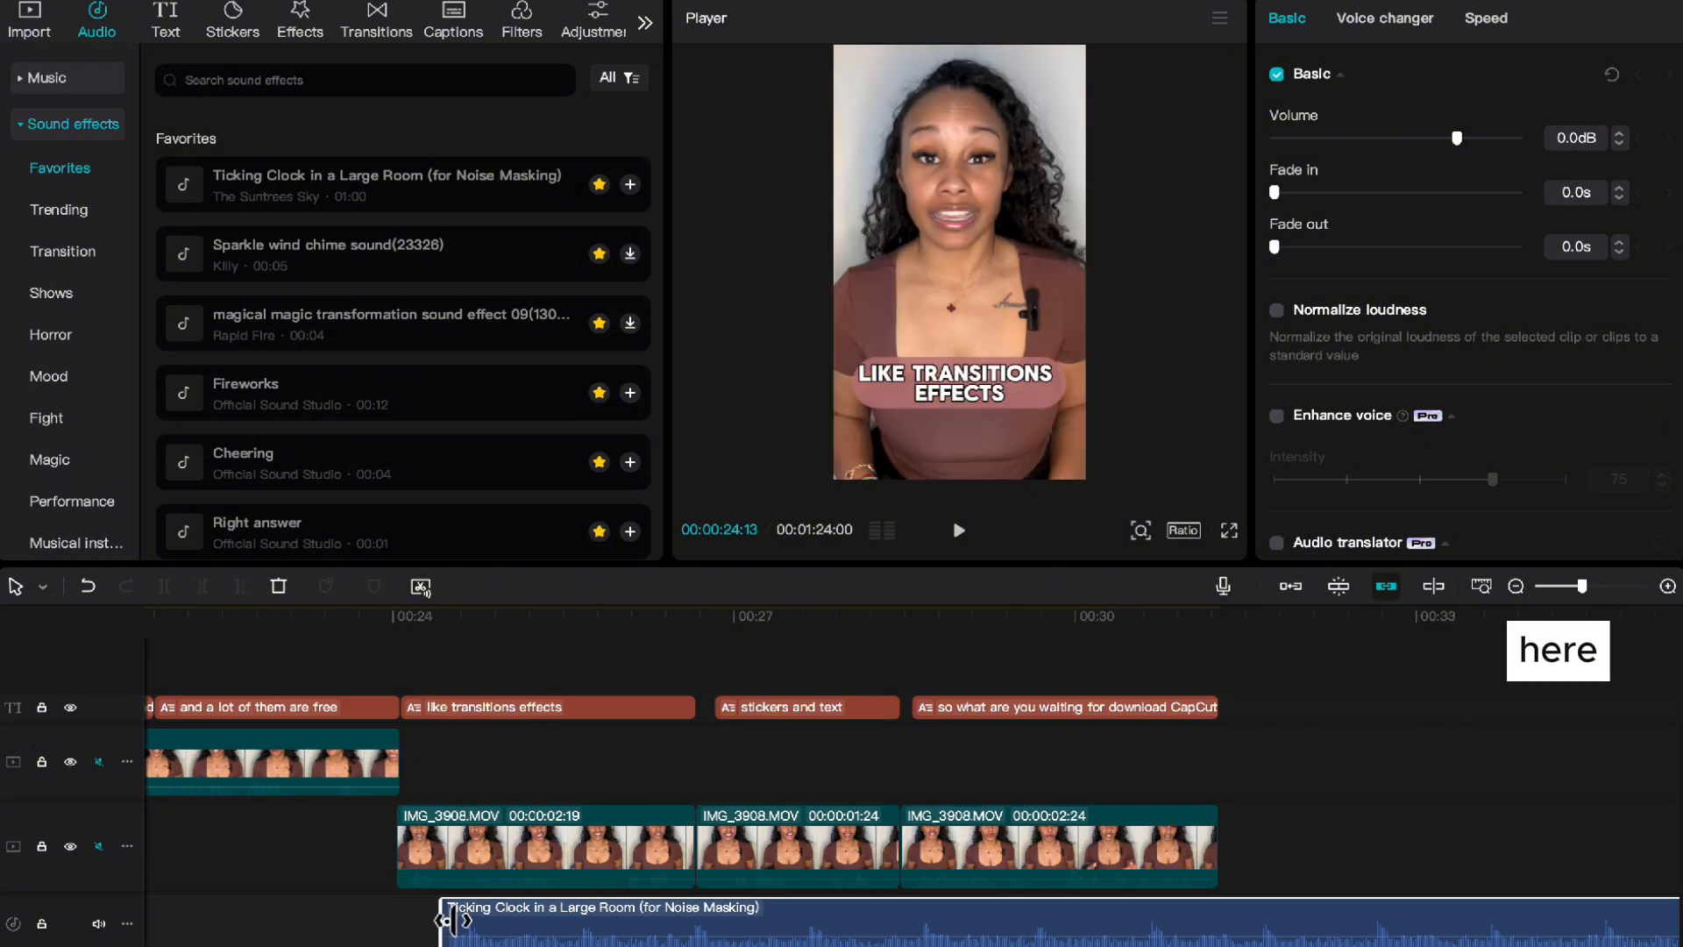
Step: Play the timeline from just before the ticking clock effect to hear it with the video
left_click(417, 929)
key("space")
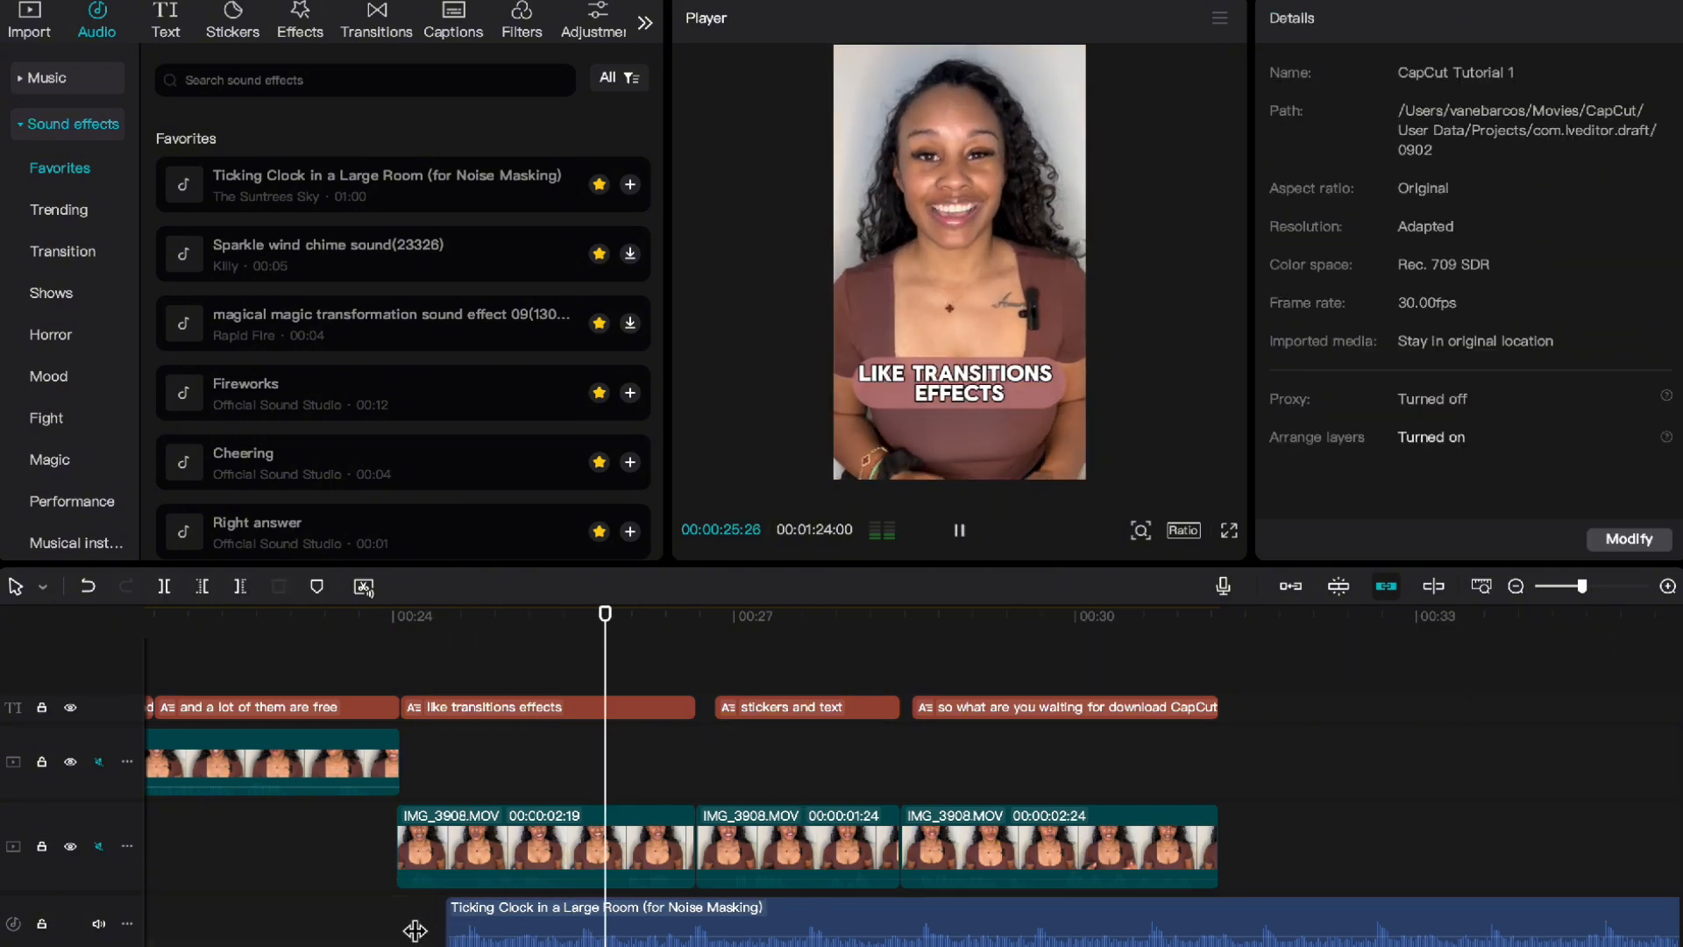
key("space")
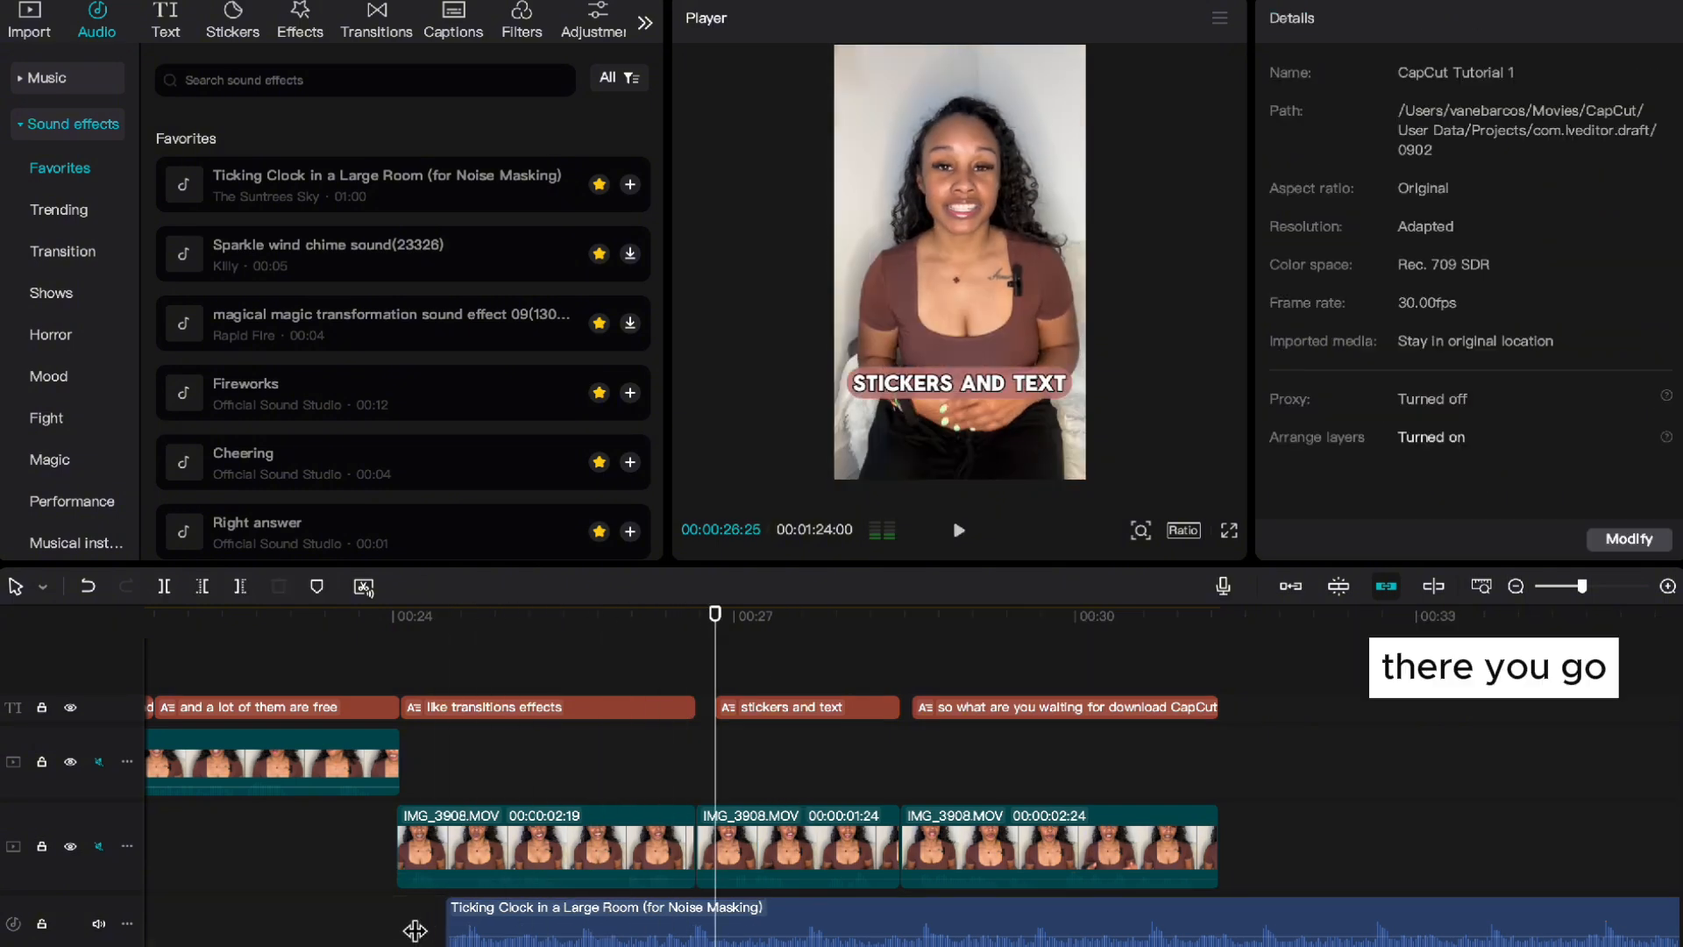
Step: Split the ticking clock audio near the end of the "like transitions effects" caption, delete the remainder and play the shortened clip
left_click(698, 923)
left_click(690, 923)
key("a")
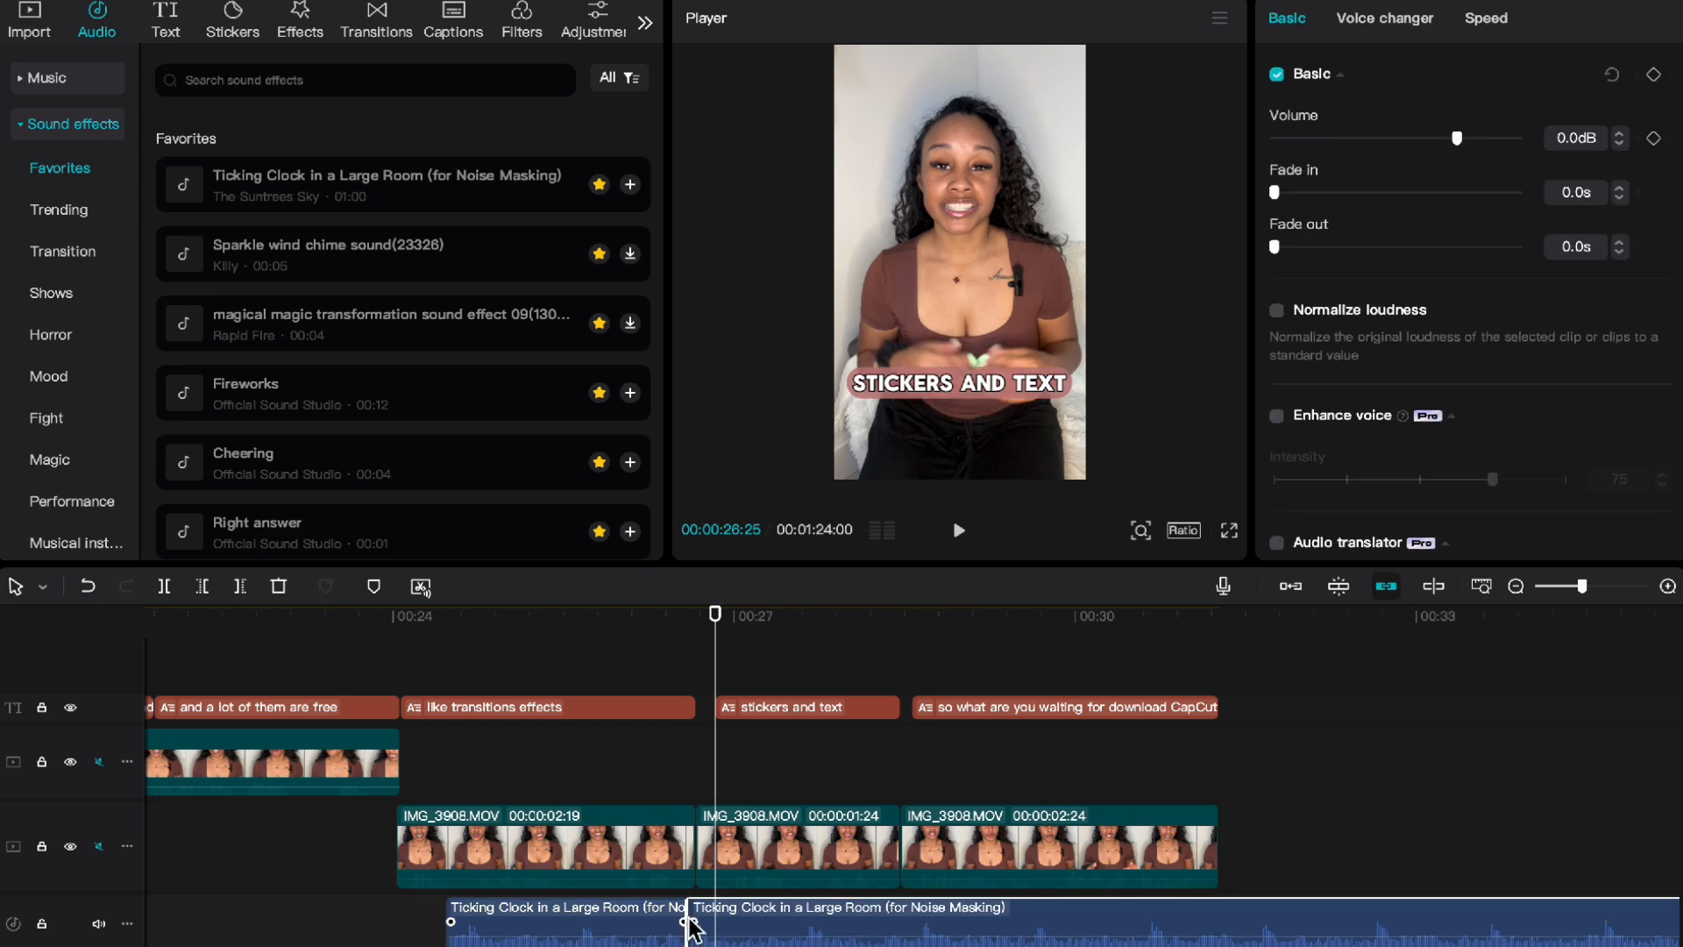
key("Delete")
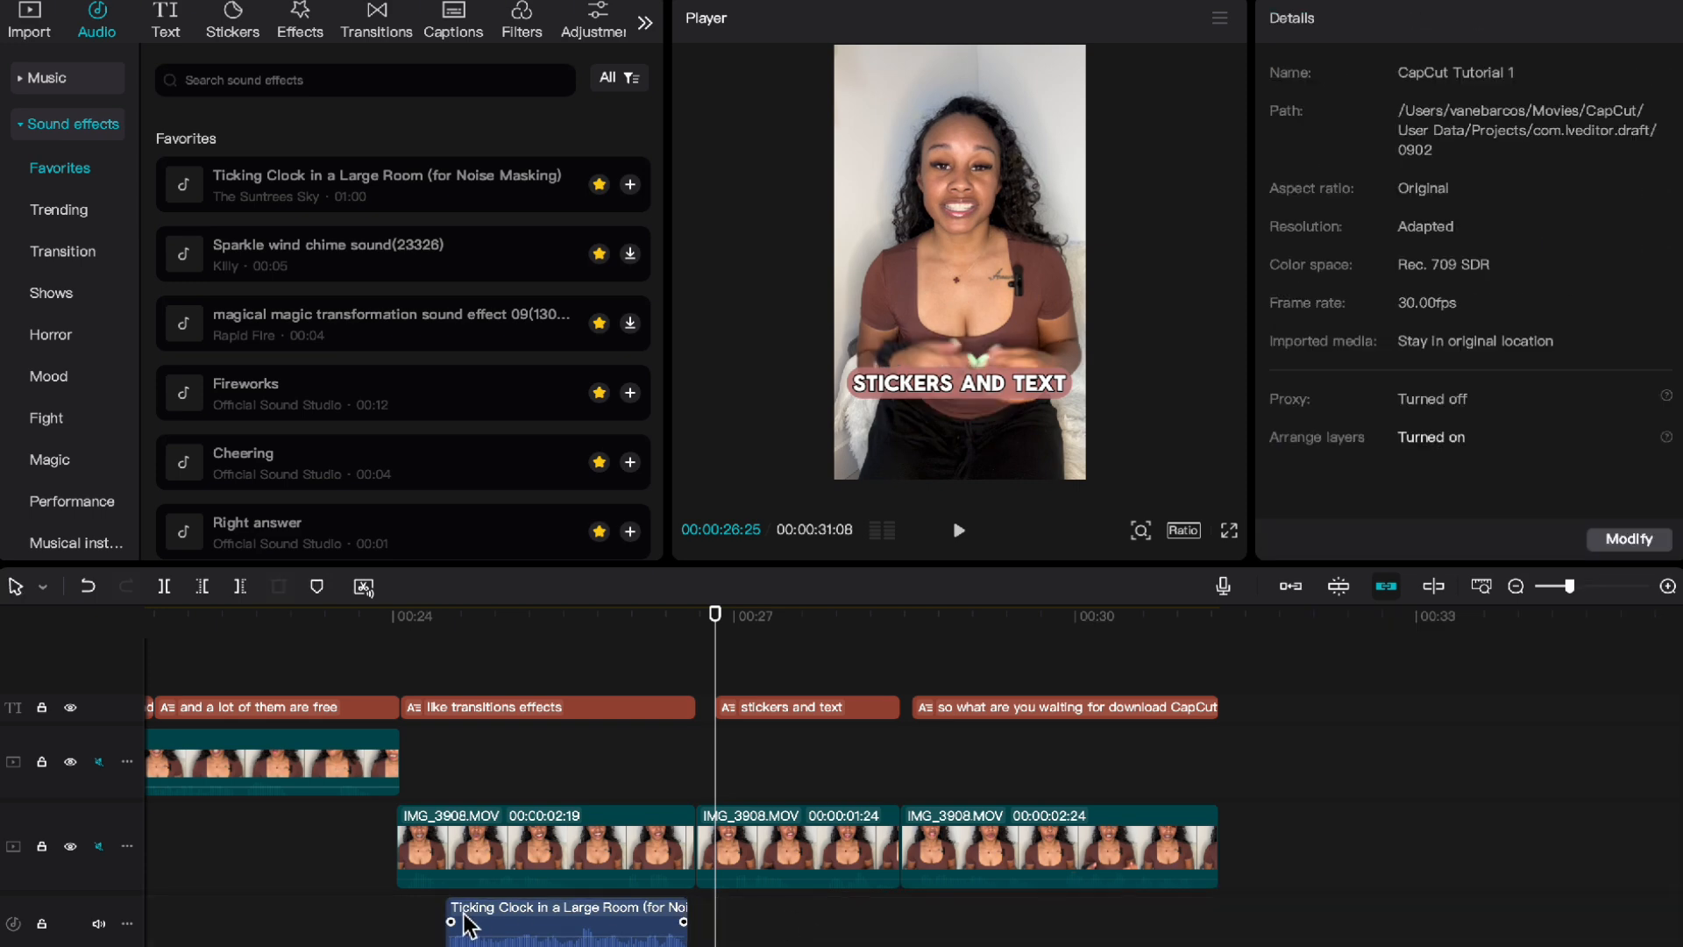
left_click(418, 921)
key("space")
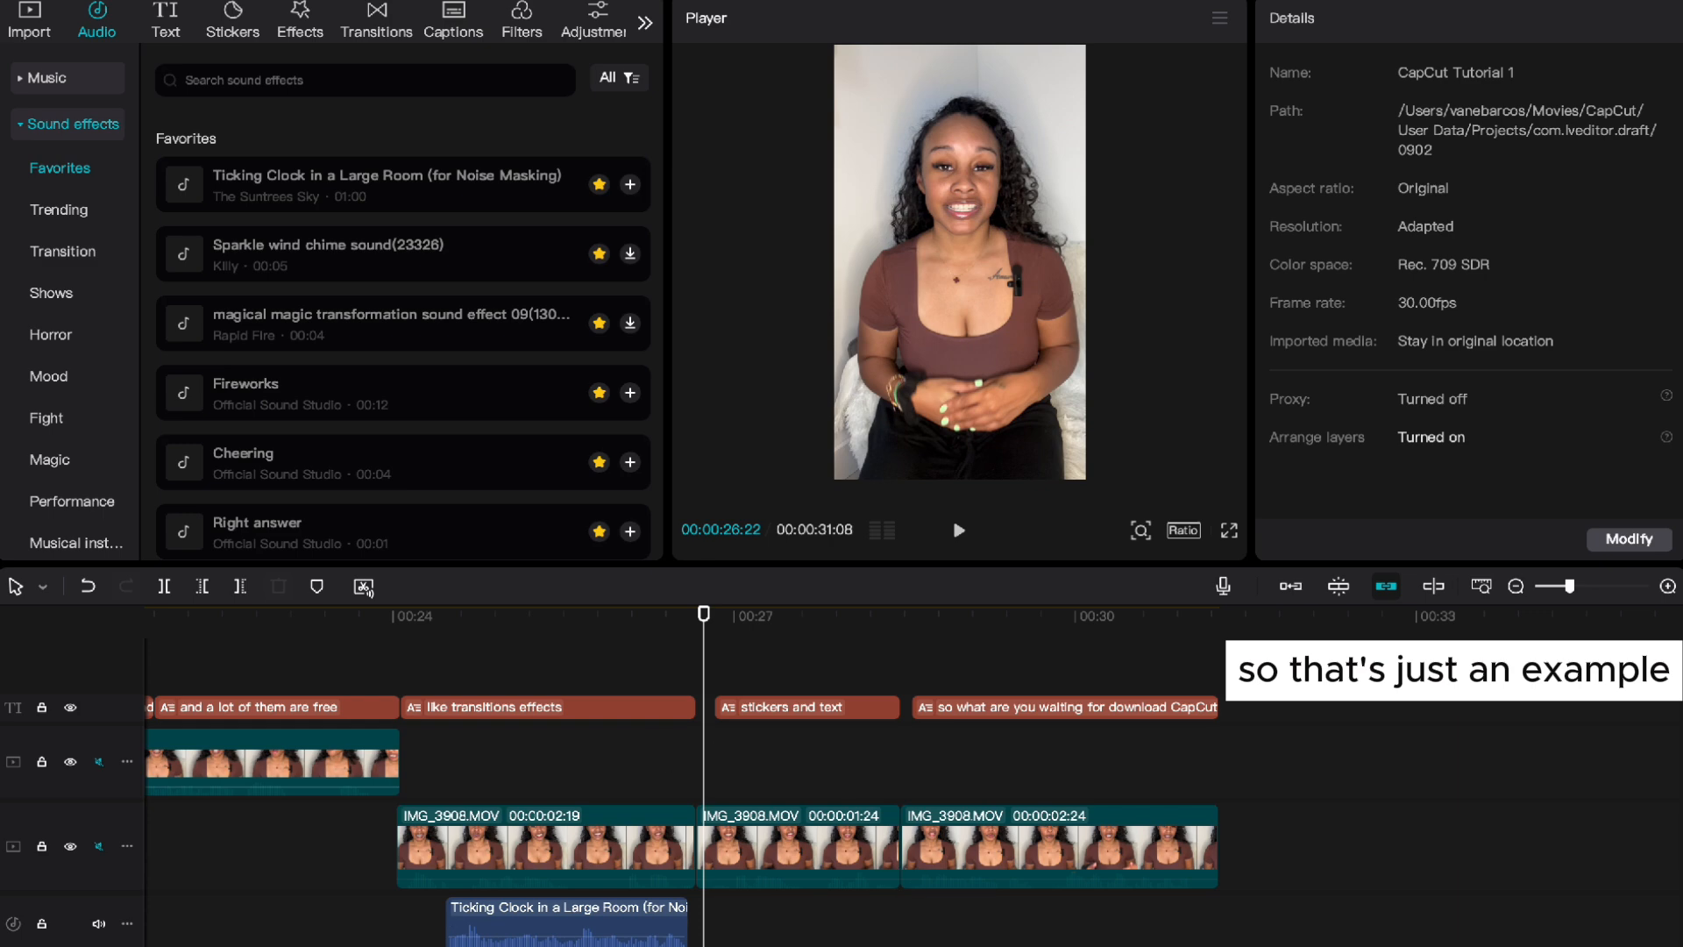
Step: Raise the ticking clock clip's volume to 15.9 dB and return it to 0.0 dB
left_click(26, 79)
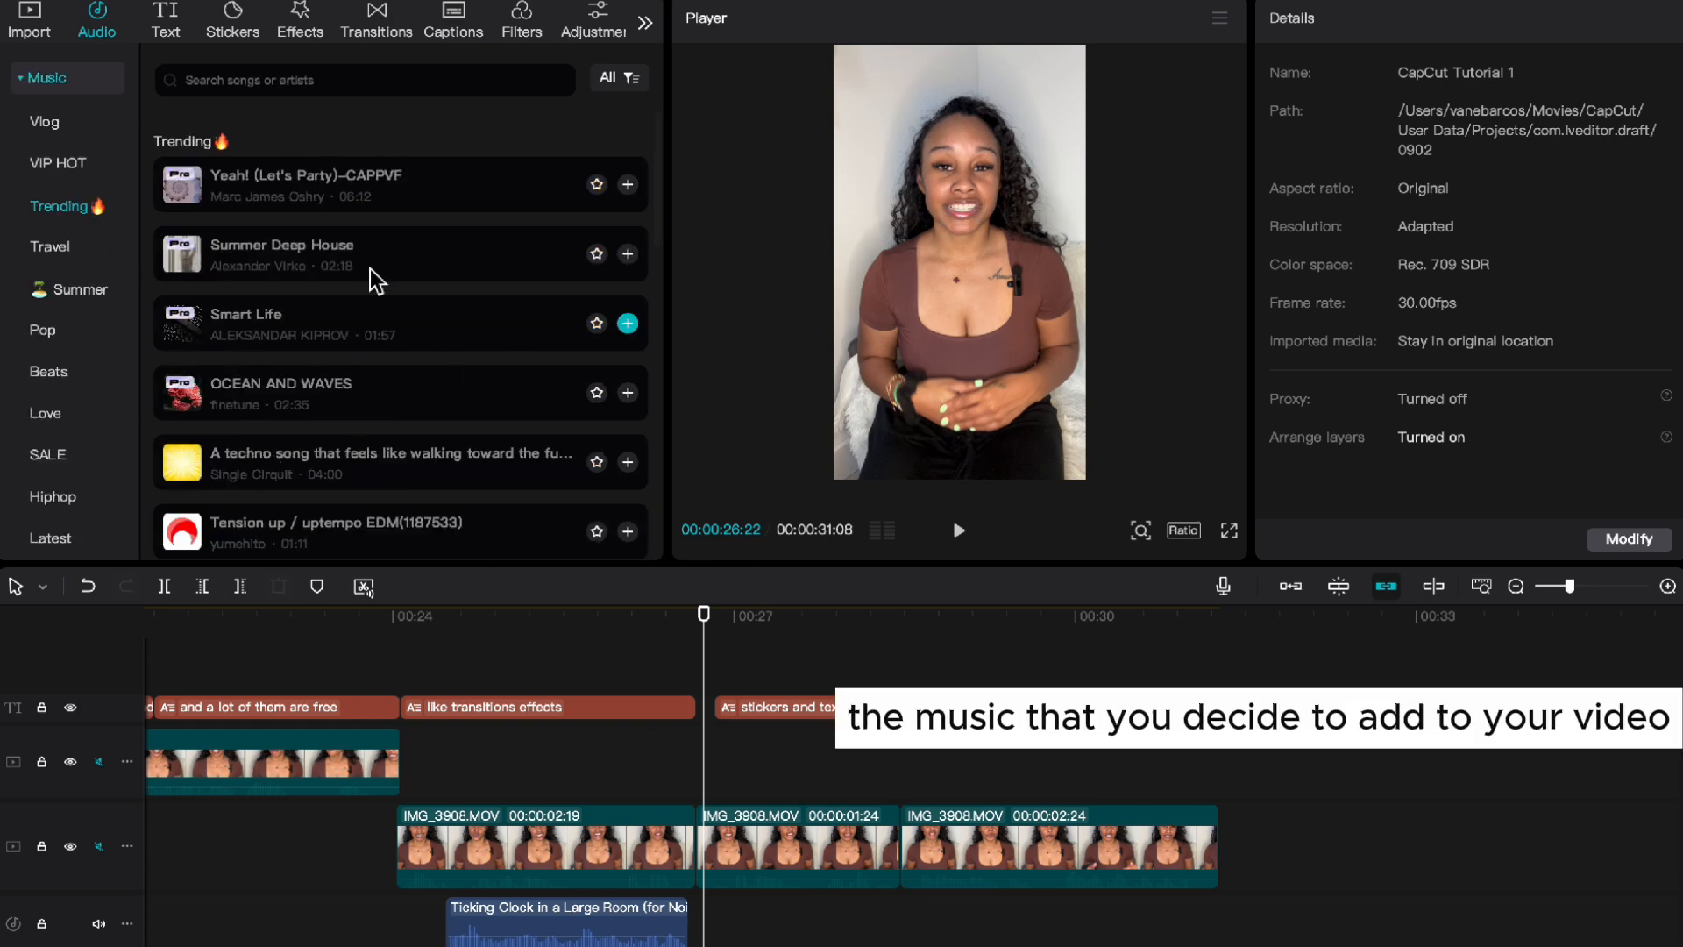
left_click(561, 928)
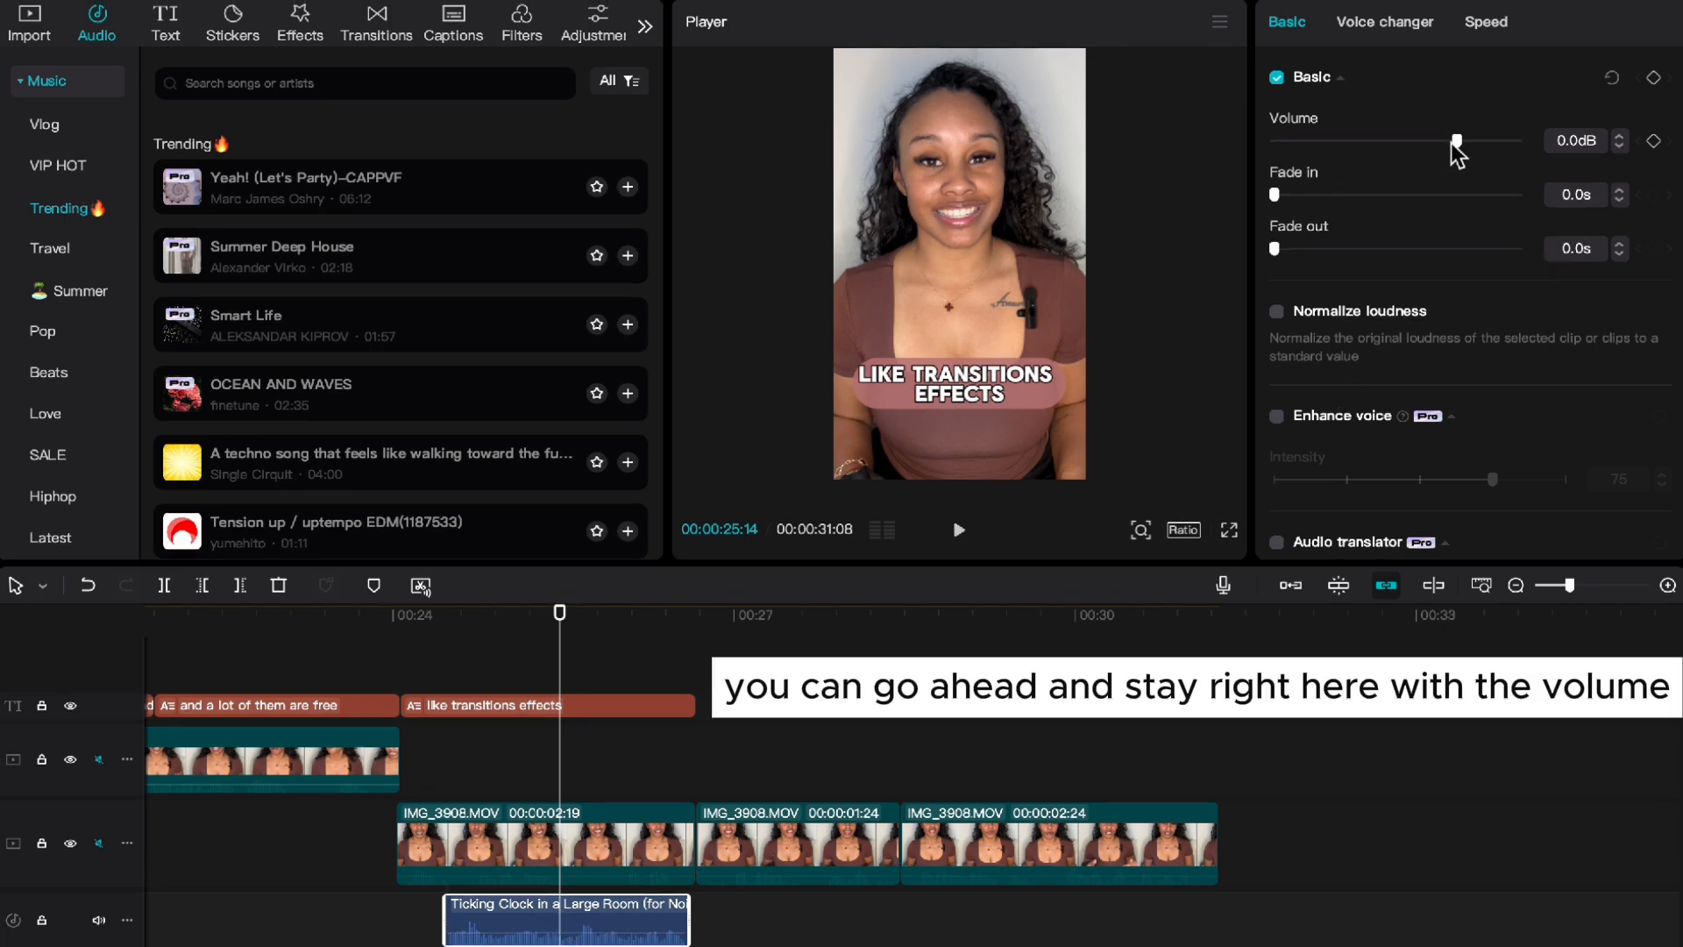
left_click_drag(1456, 142, 1509, 158)
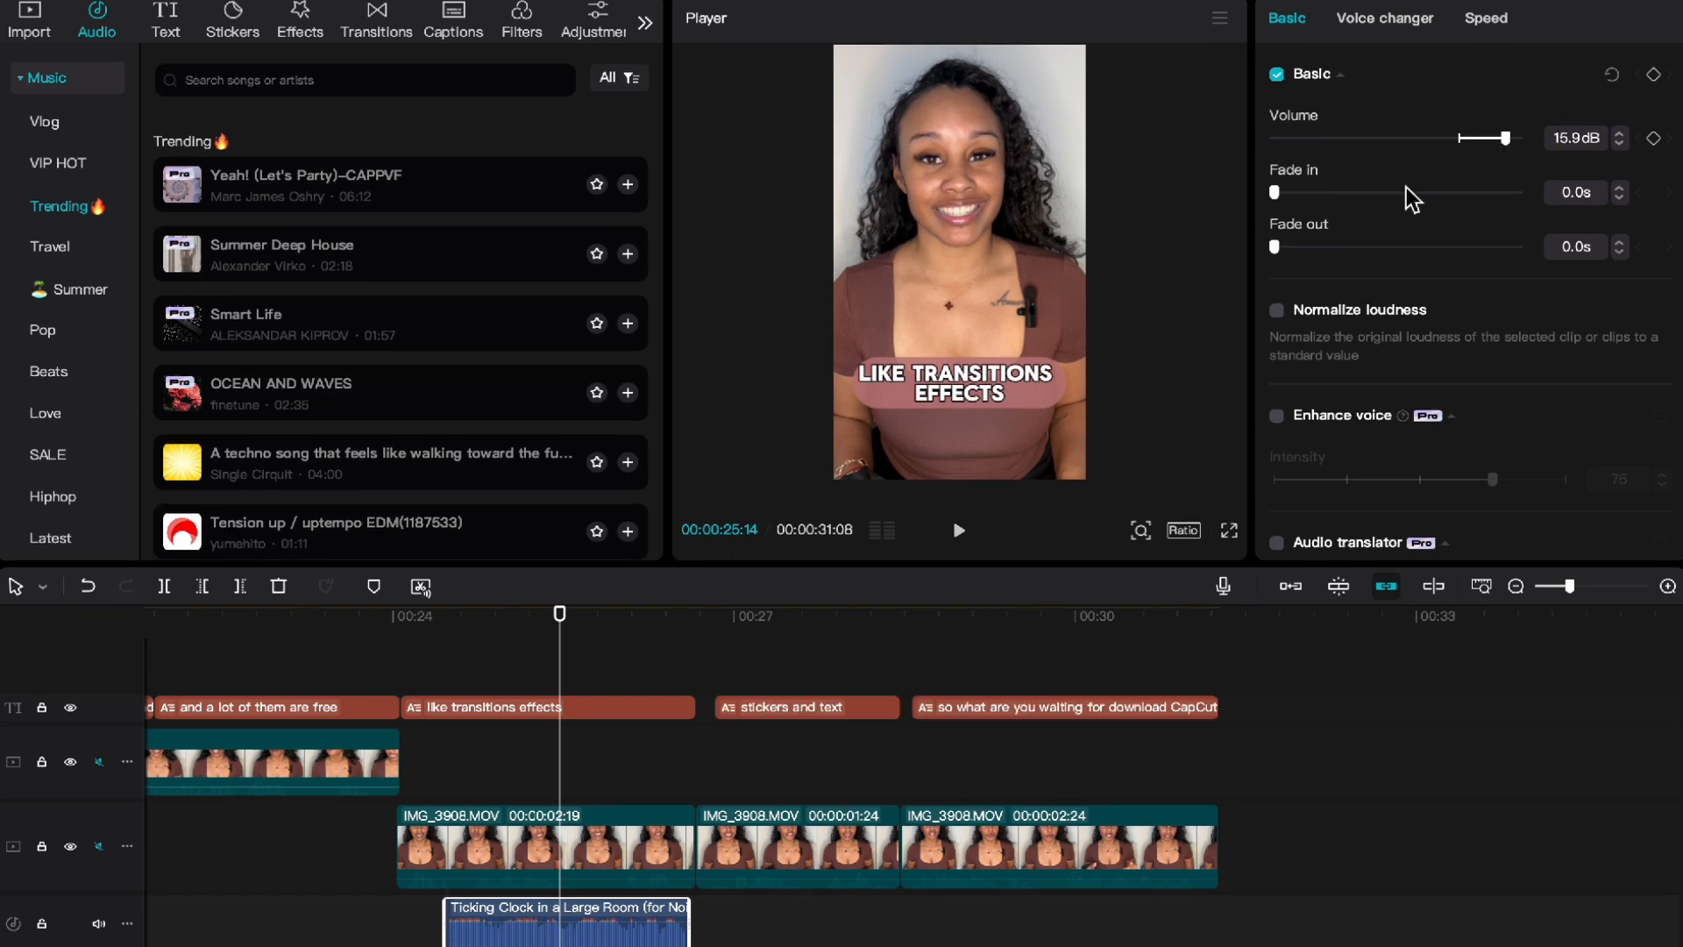
left_click(1462, 139)
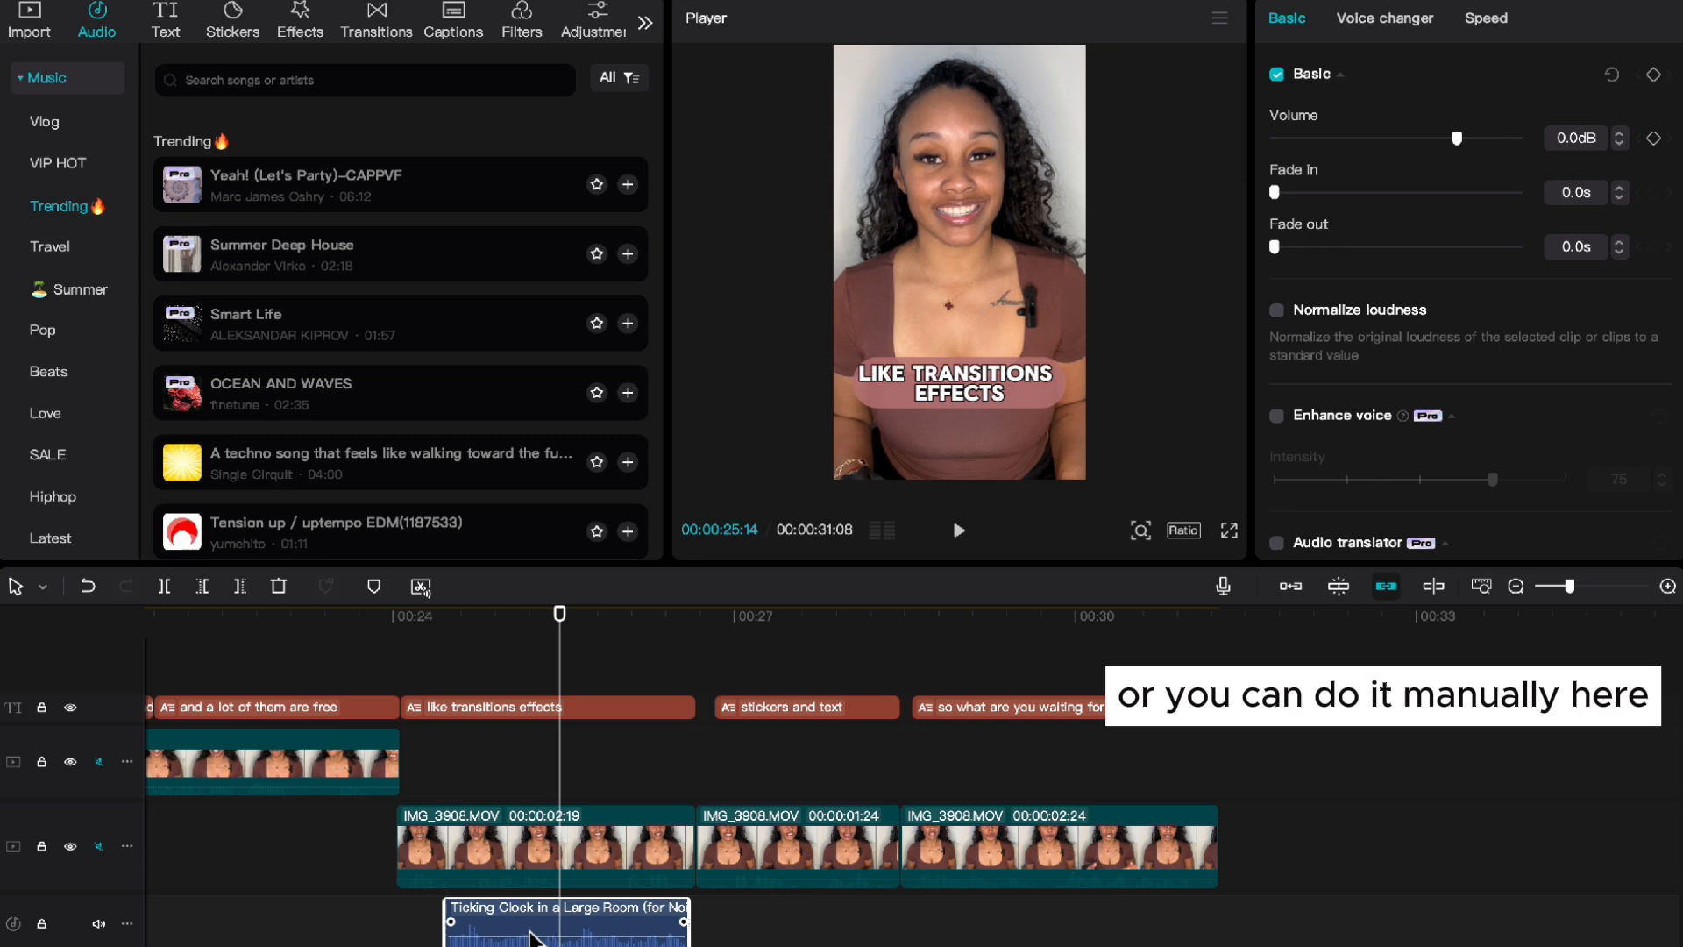
Step: Raise the ticking clock's volume line on the timeline to 15.5 dB and play the section to hear it
left_click_drag(530, 942, 530, 927)
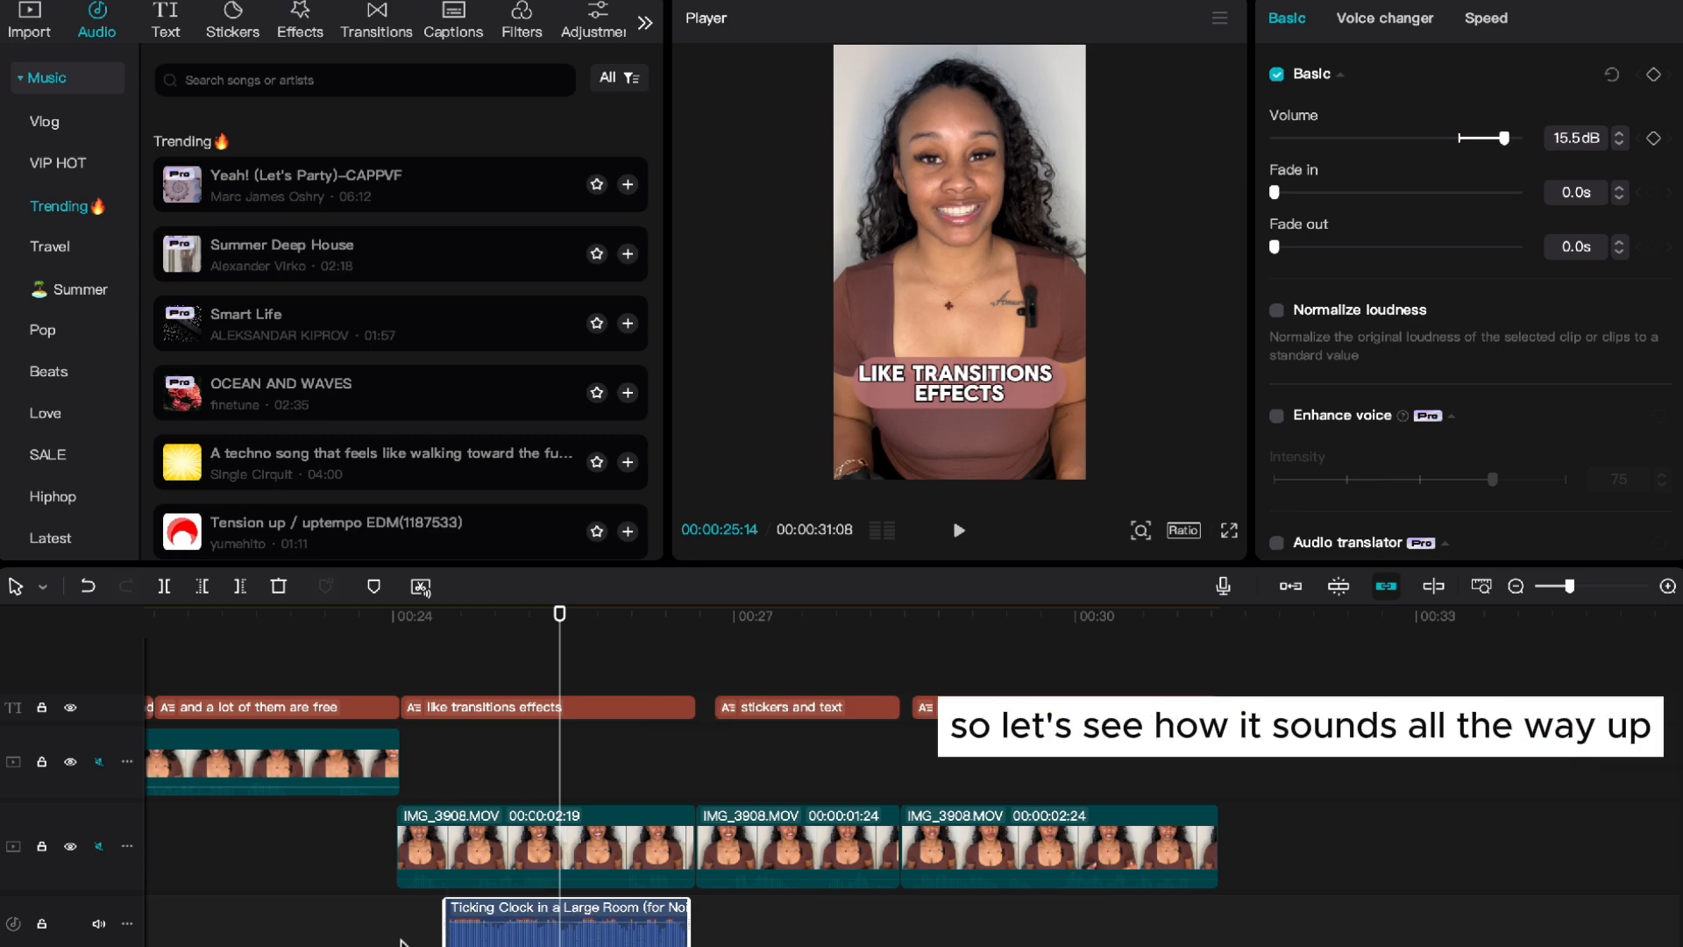
left_click(365, 929)
key("space")
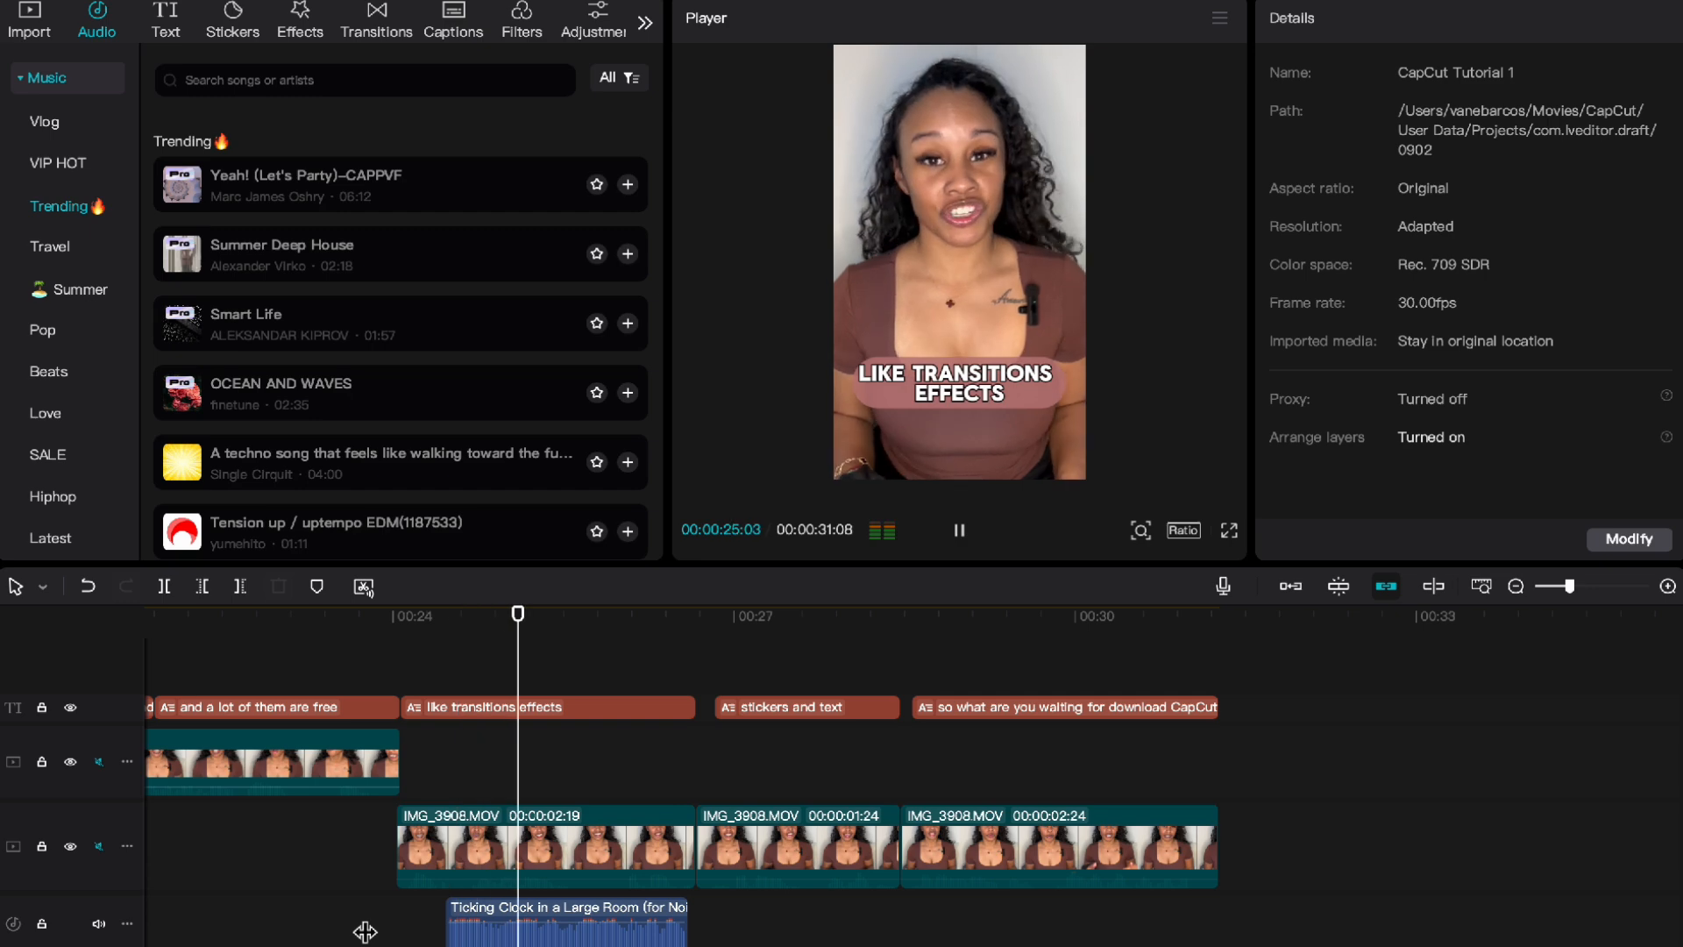
key("space")
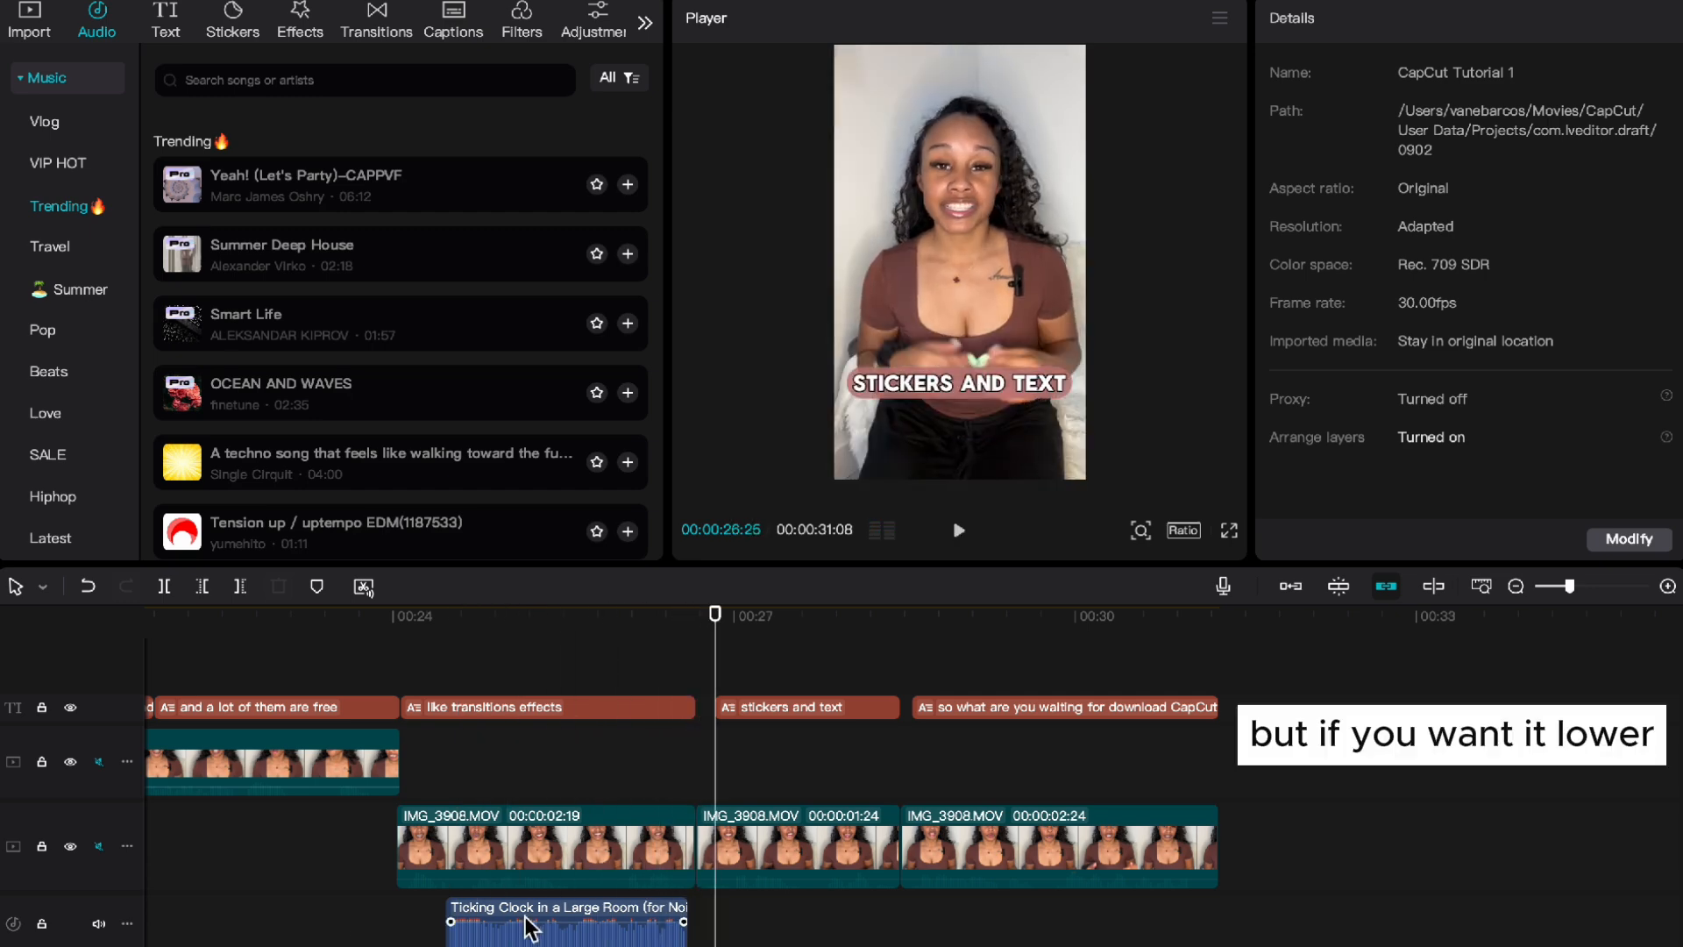
Step: Lower the ticking clock clip's volume to -6.3 dB and move the playhead just before the effect, to 00:00:23:23
left_click_drag(539, 925, 544, 941)
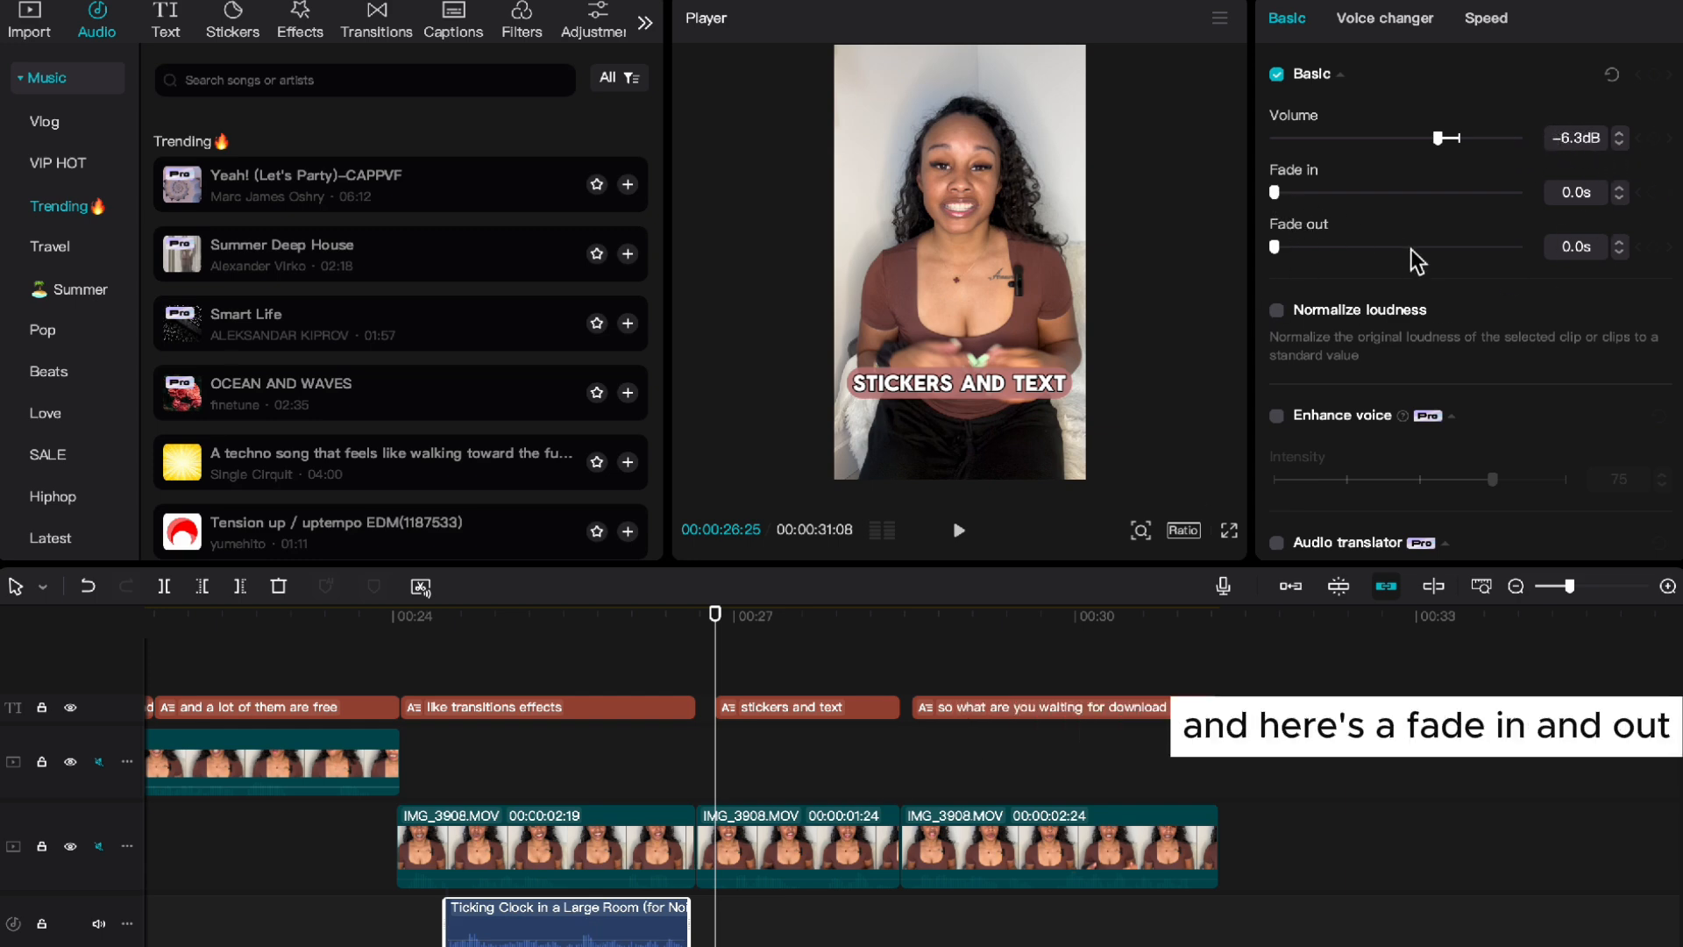
left_click(366, 846)
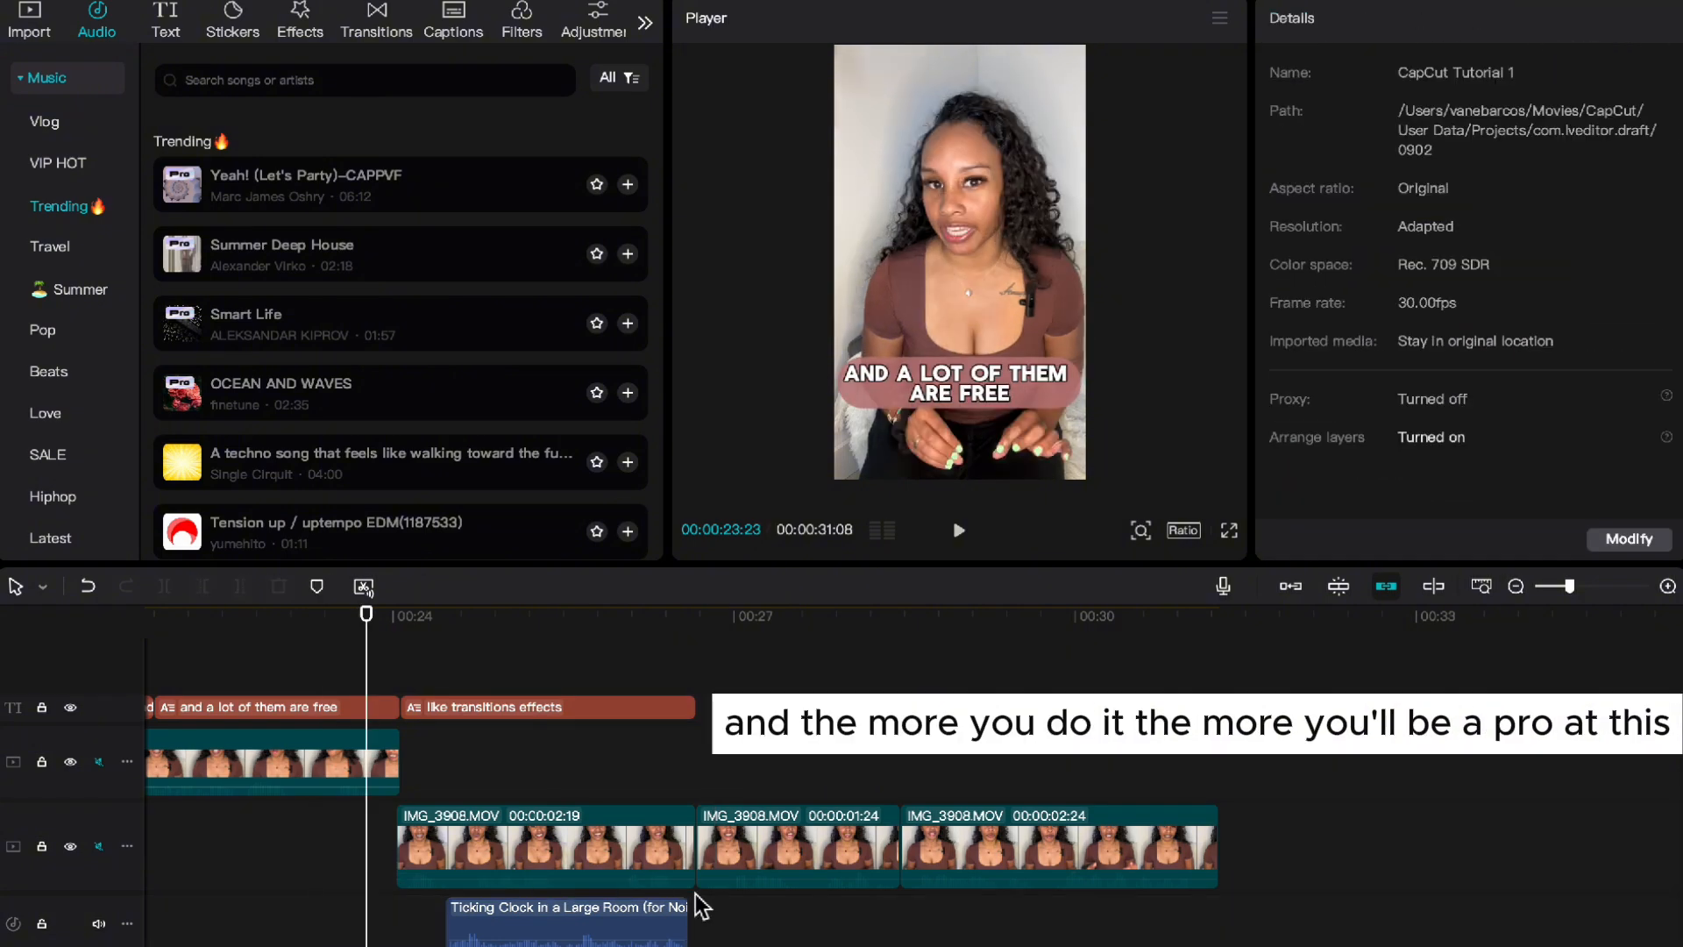
left_click(810, 763)
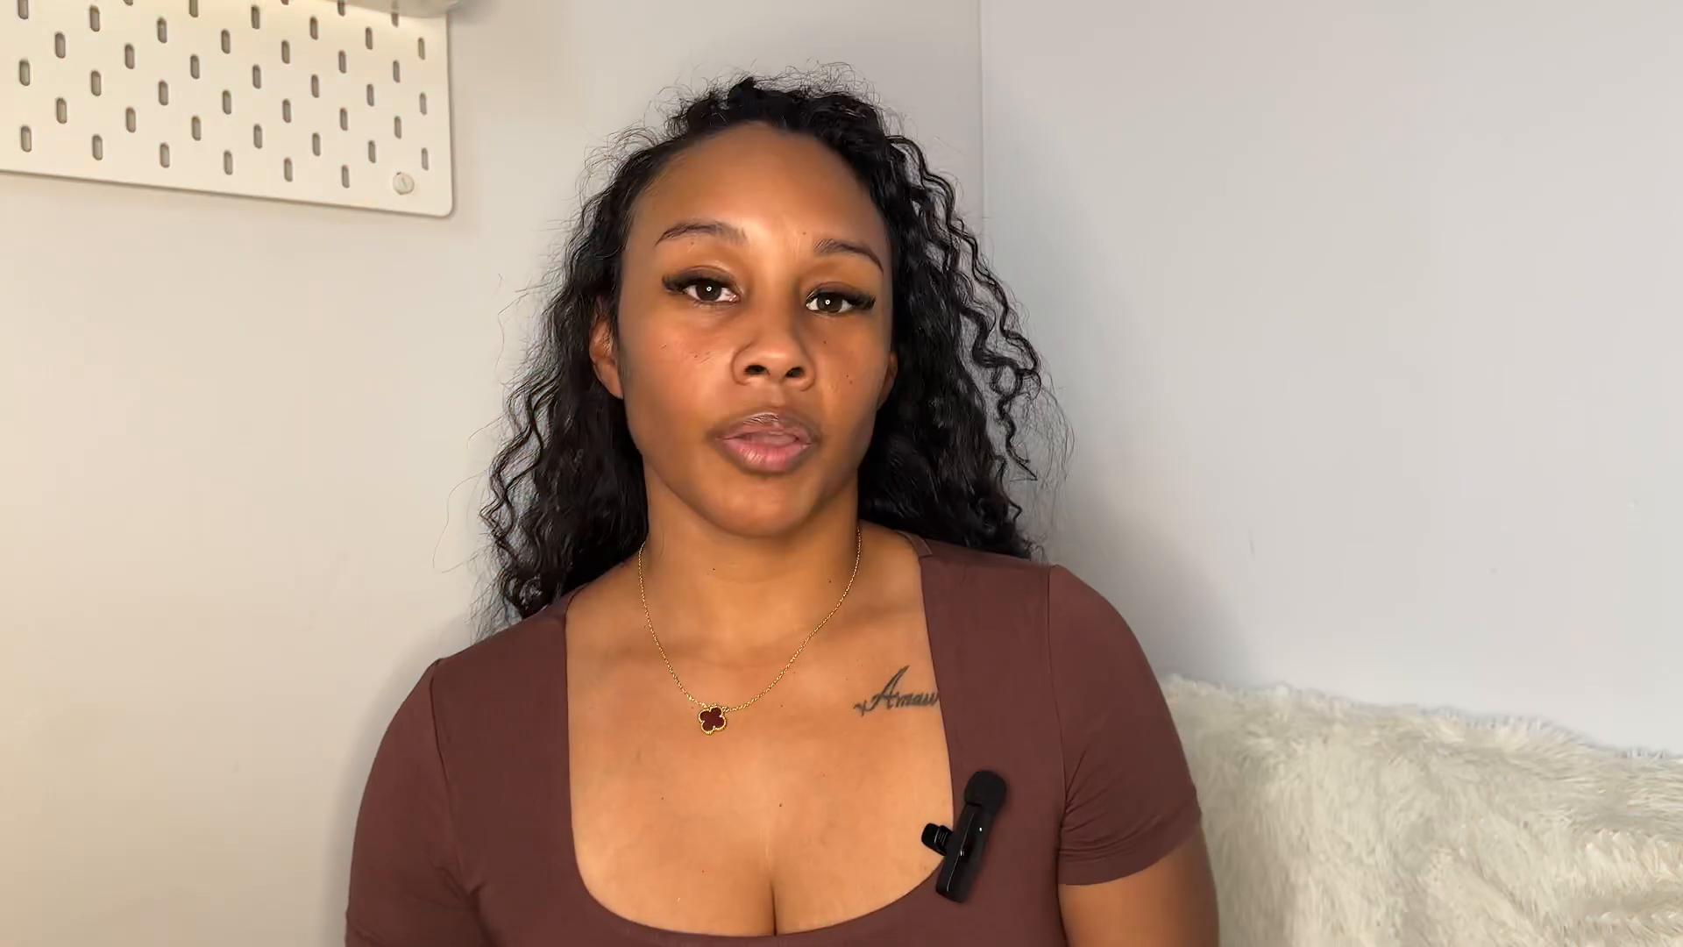